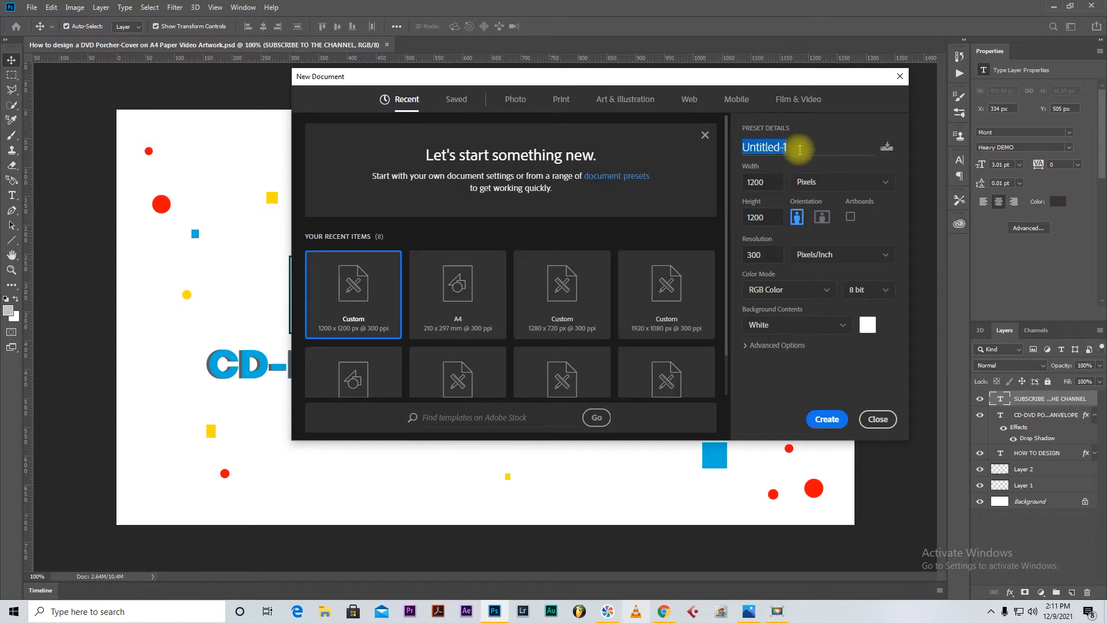
- Name the new document "CD-DVD ANVELOPE"
text(CD-DVD )
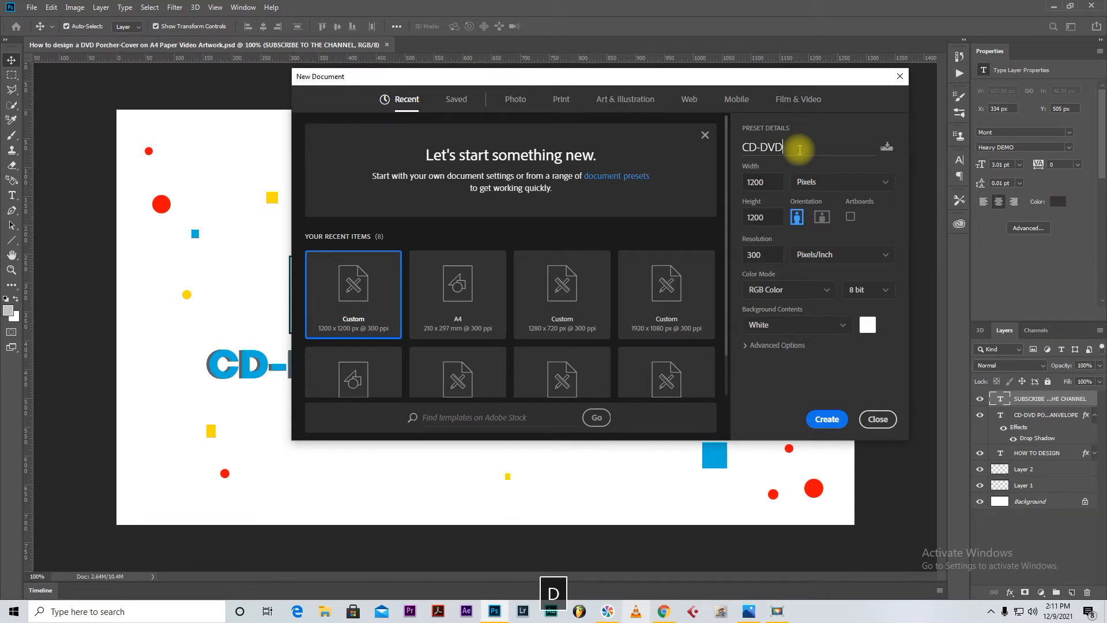
text(ANVELOPE)
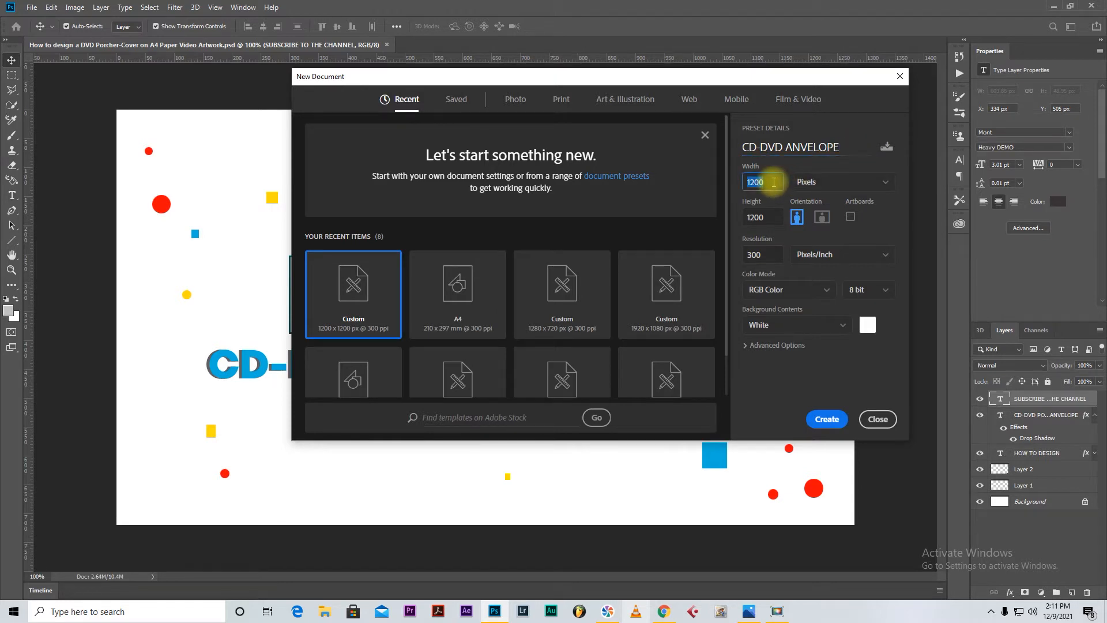
- Set the new document's width and height to 800 pixels each
double_click(754, 172)
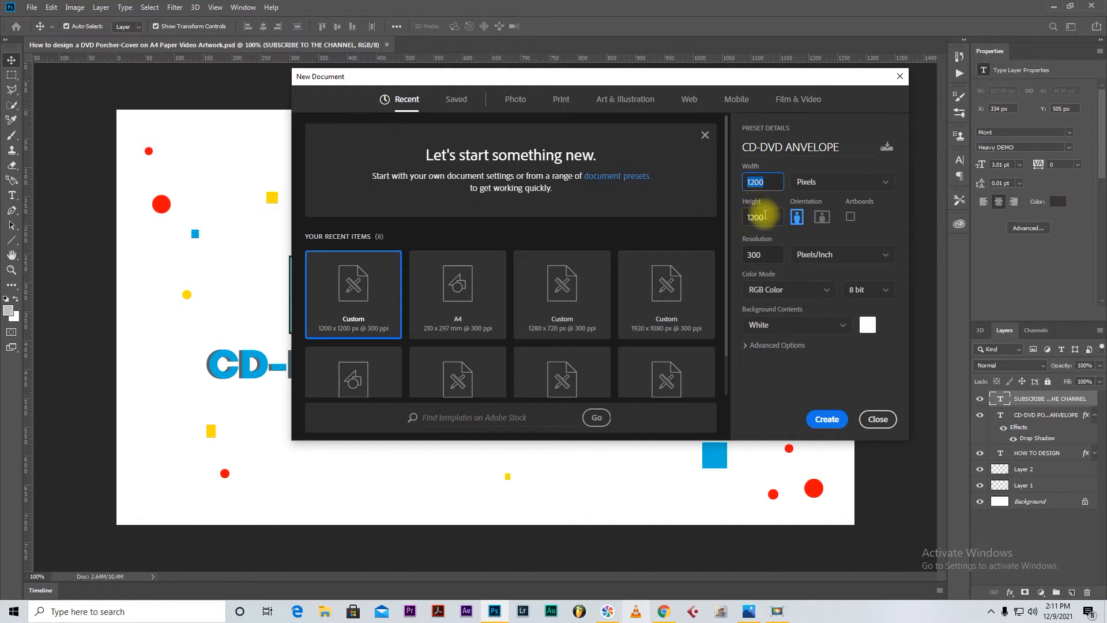
click(765, 184)
drag(765, 183, 741, 184)
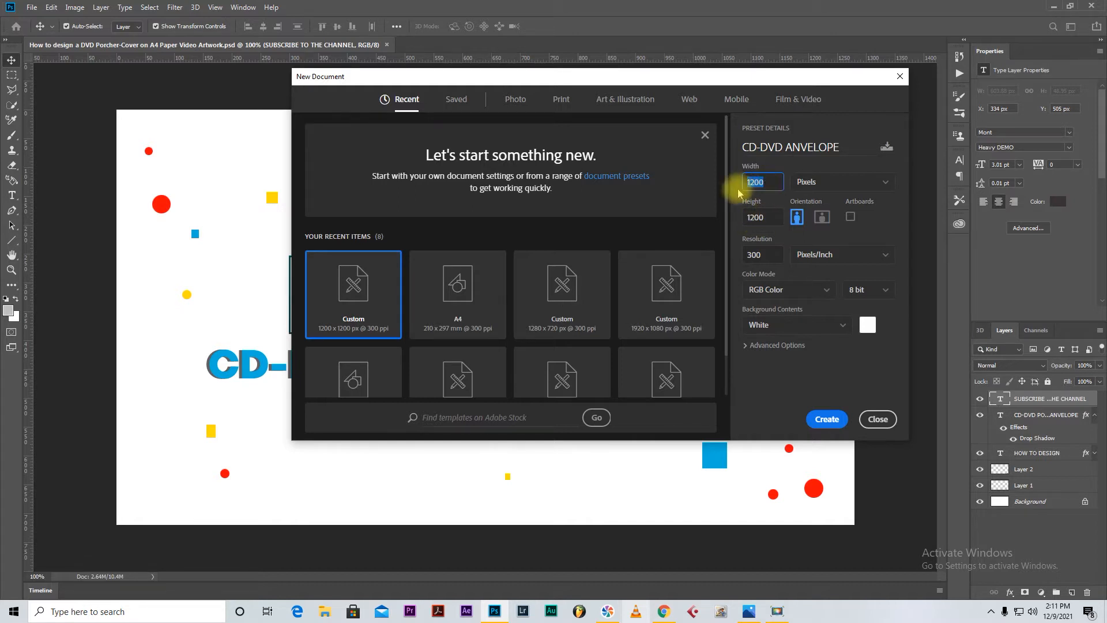
text(80)
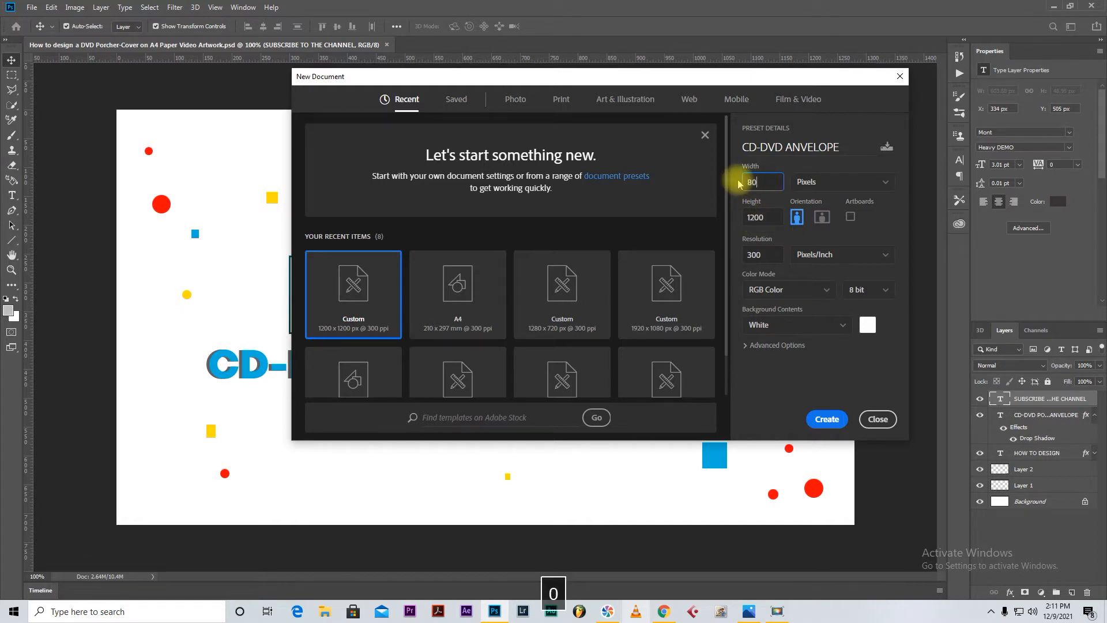
text(0)
double_click(764, 217)
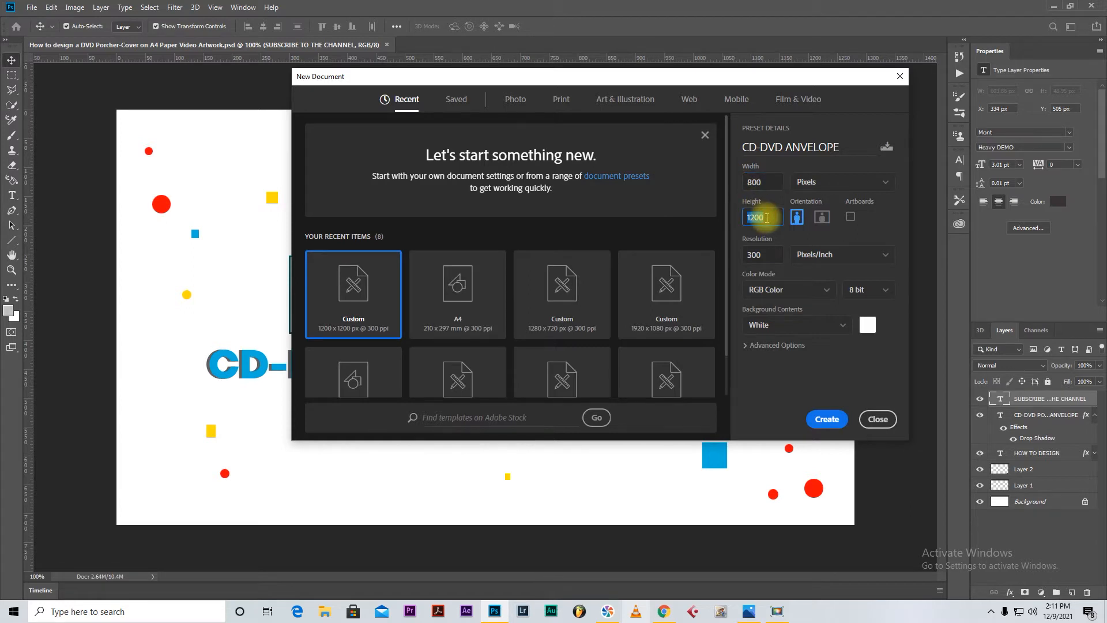
text(800)
drag(648, 86, 903, 273)
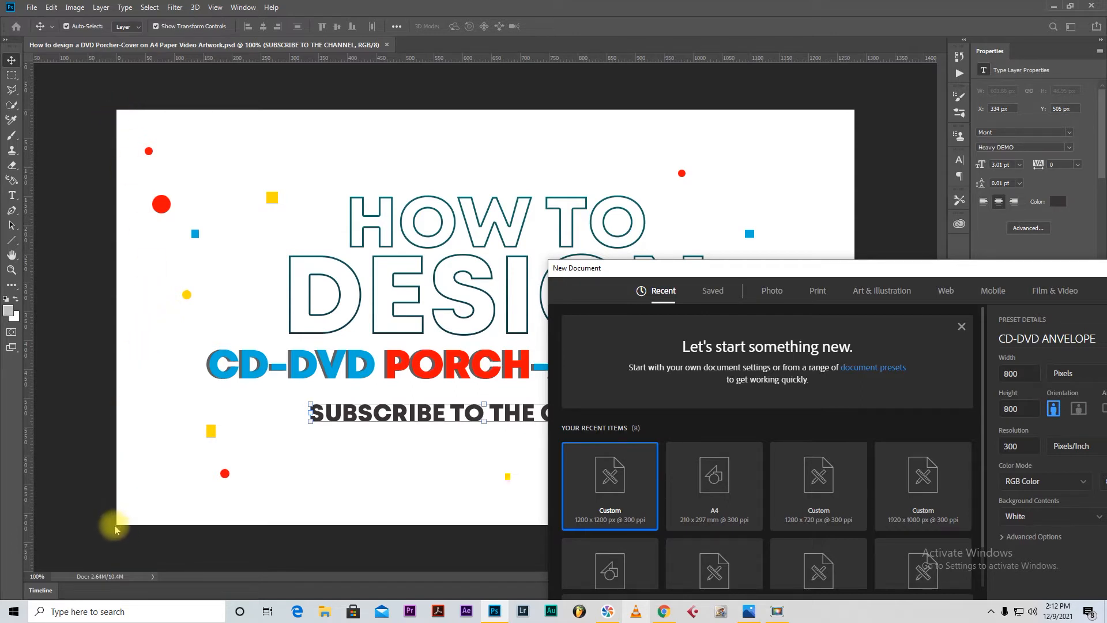
drag(737, 273, 455, 143)
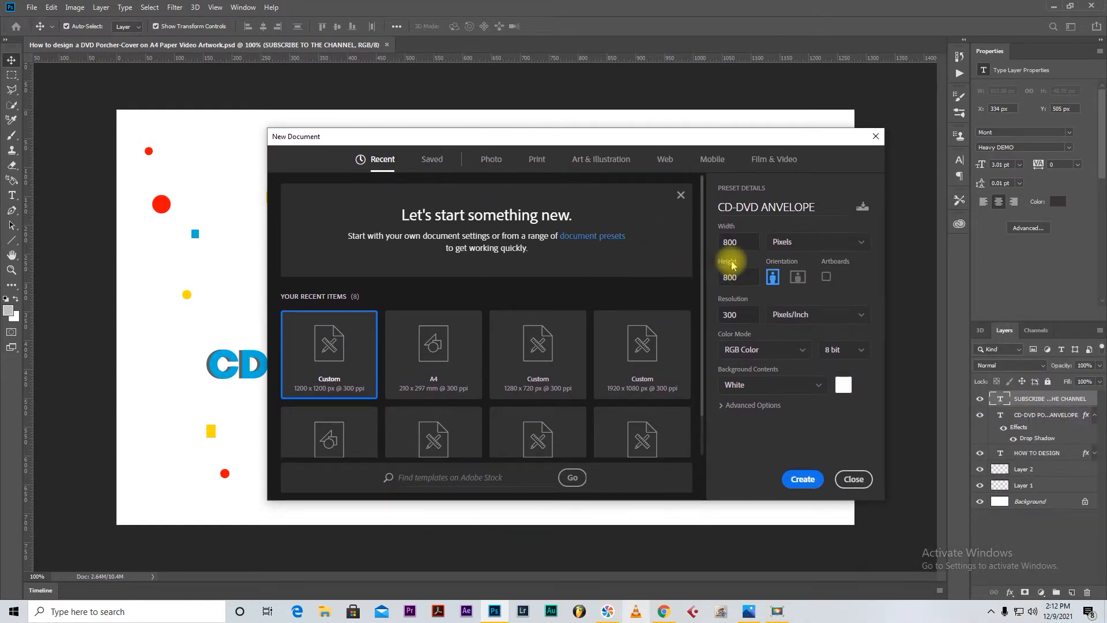
- Set the width and height to 1200 pixels each and create the document
click(740, 242)
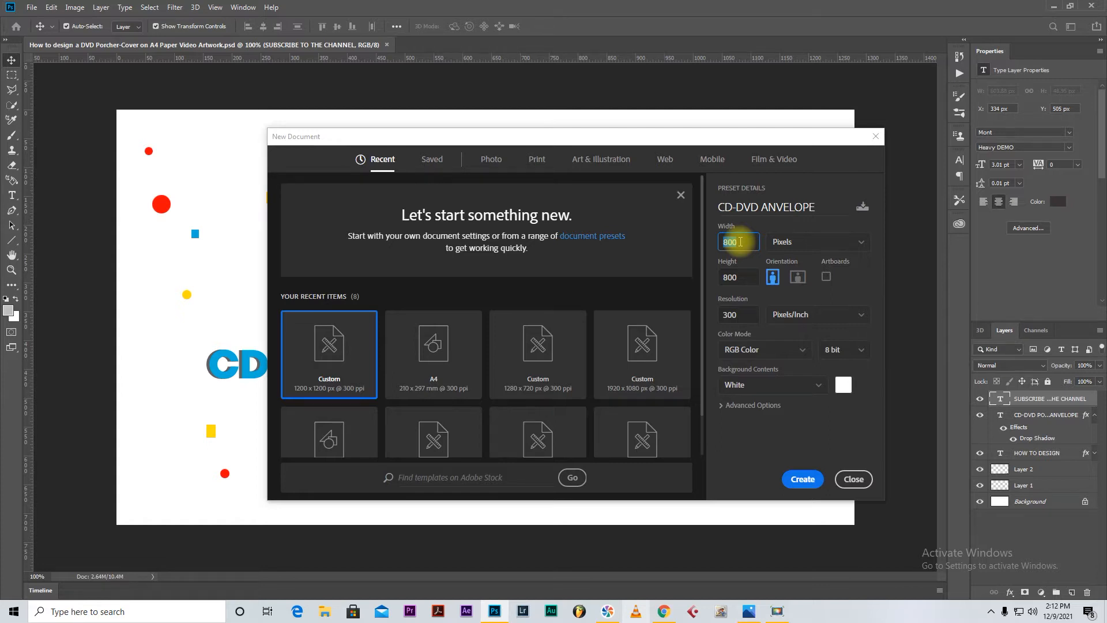
double_click(746, 242)
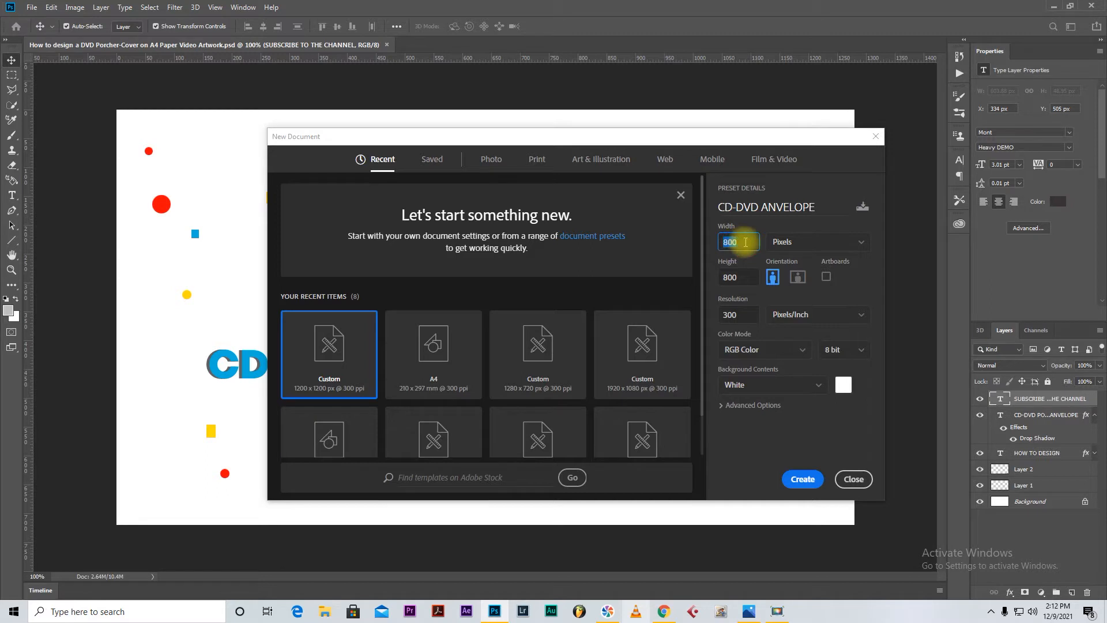
text(1200)
double_click(743, 278)
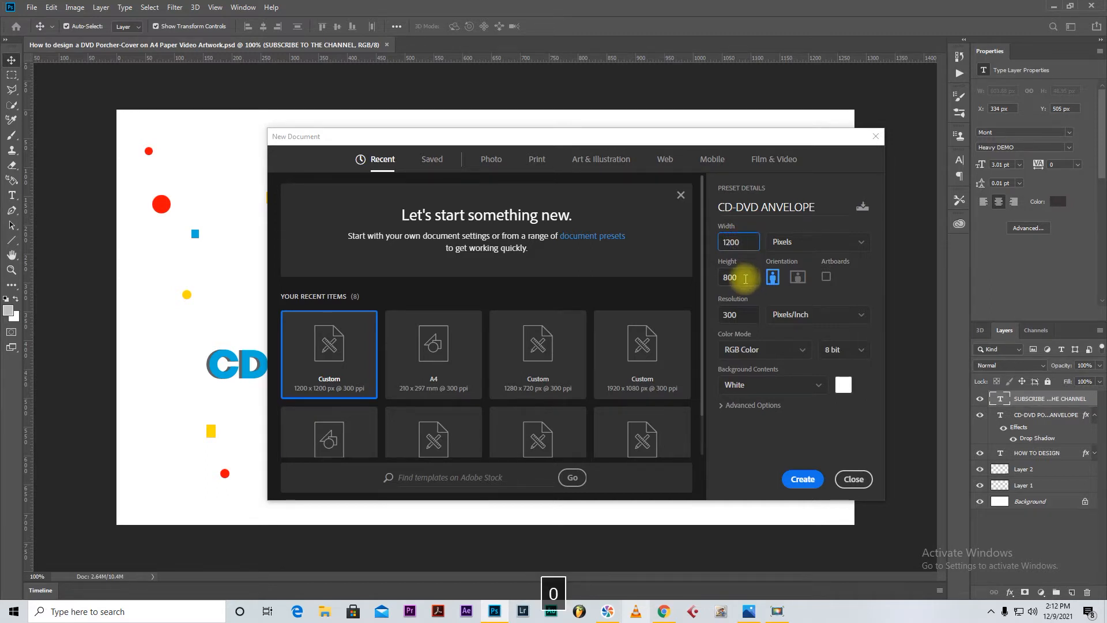
text(12)
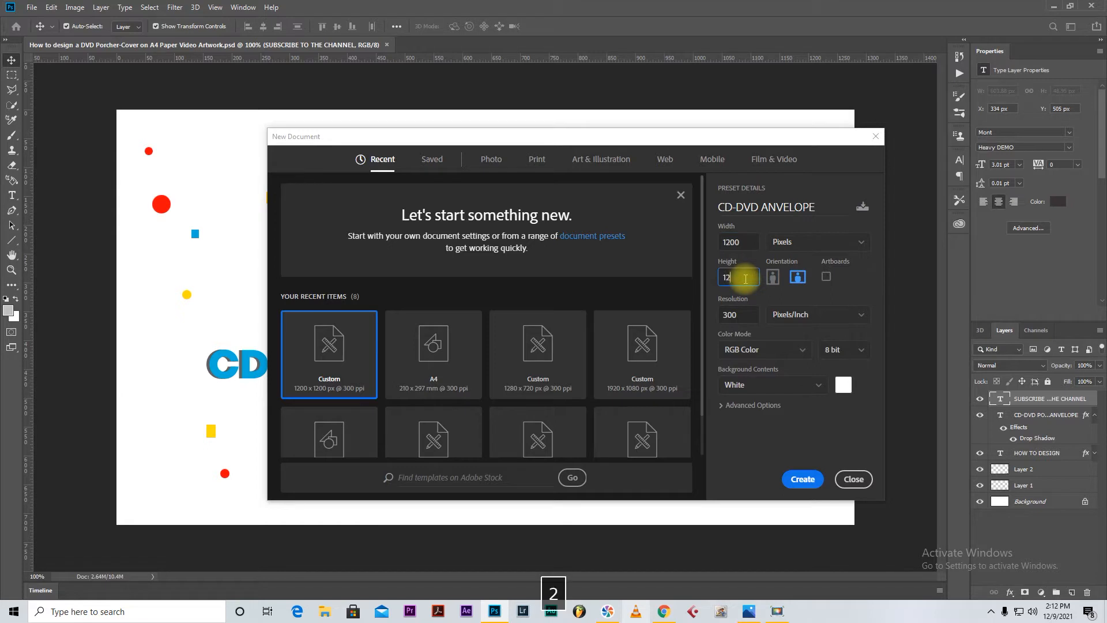
text(00)
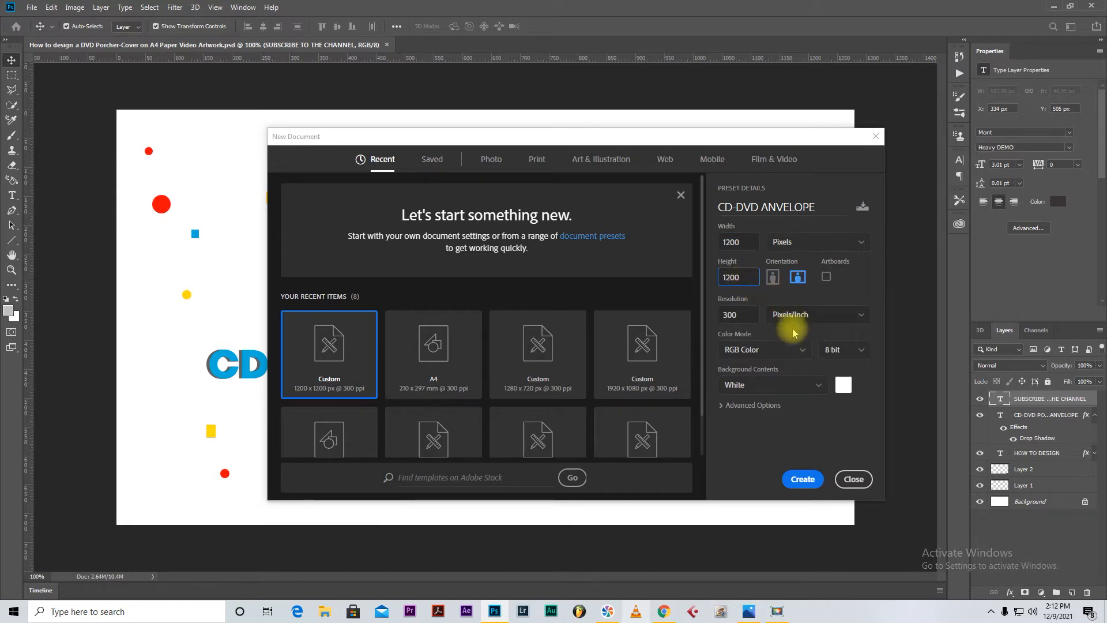
click(803, 481)
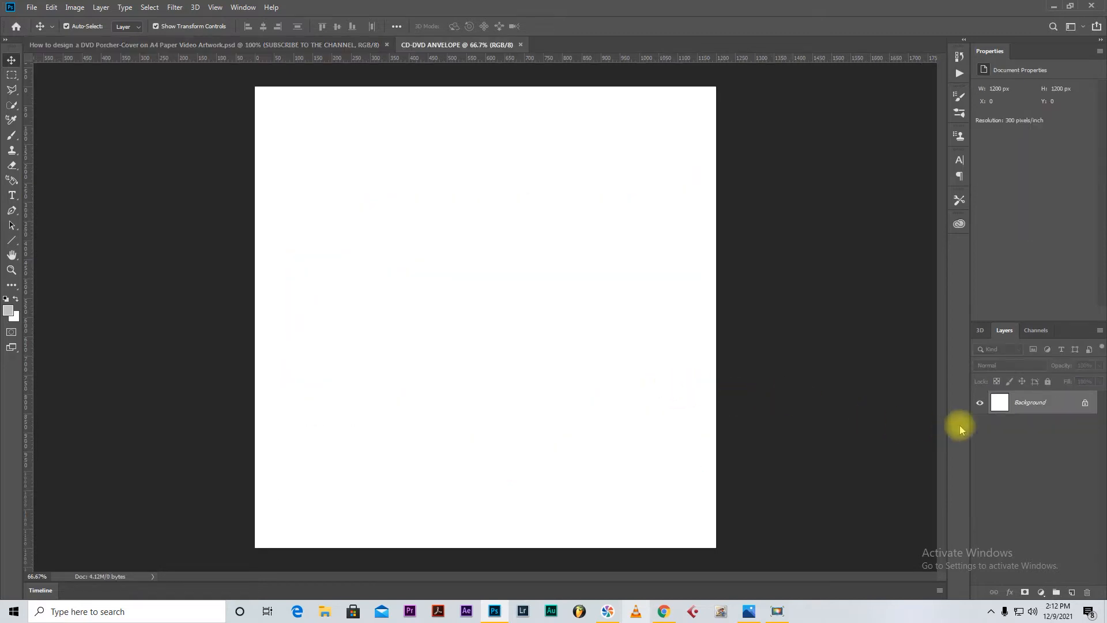
- Convert the locked Background into a regular layer with the default name, then leave it deselected
double_click(1028, 402)
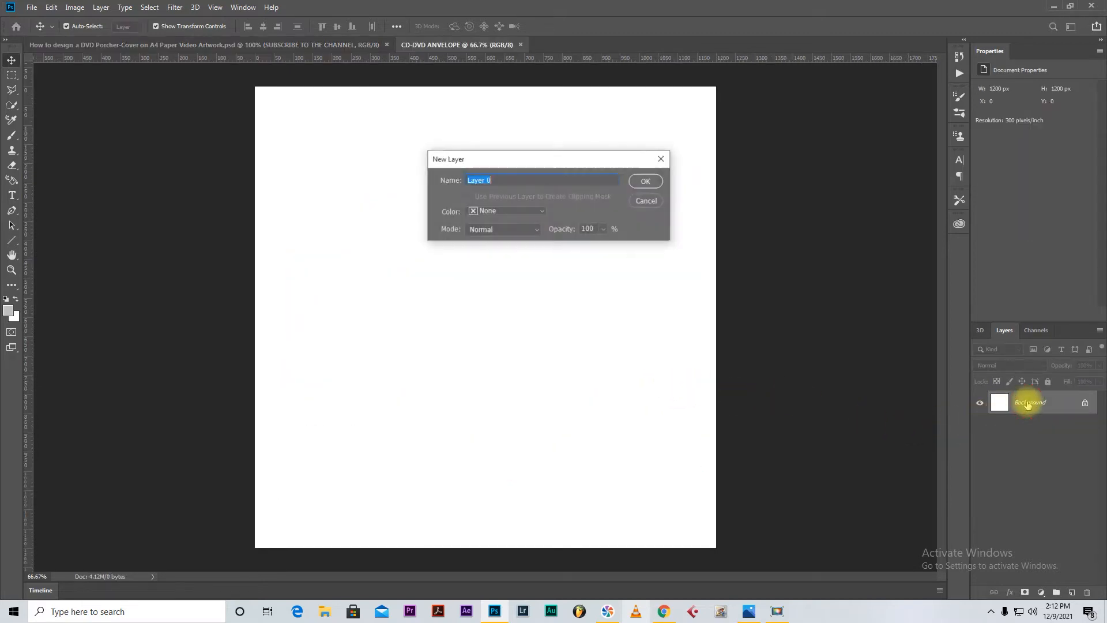
click(646, 181)
click(812, 283)
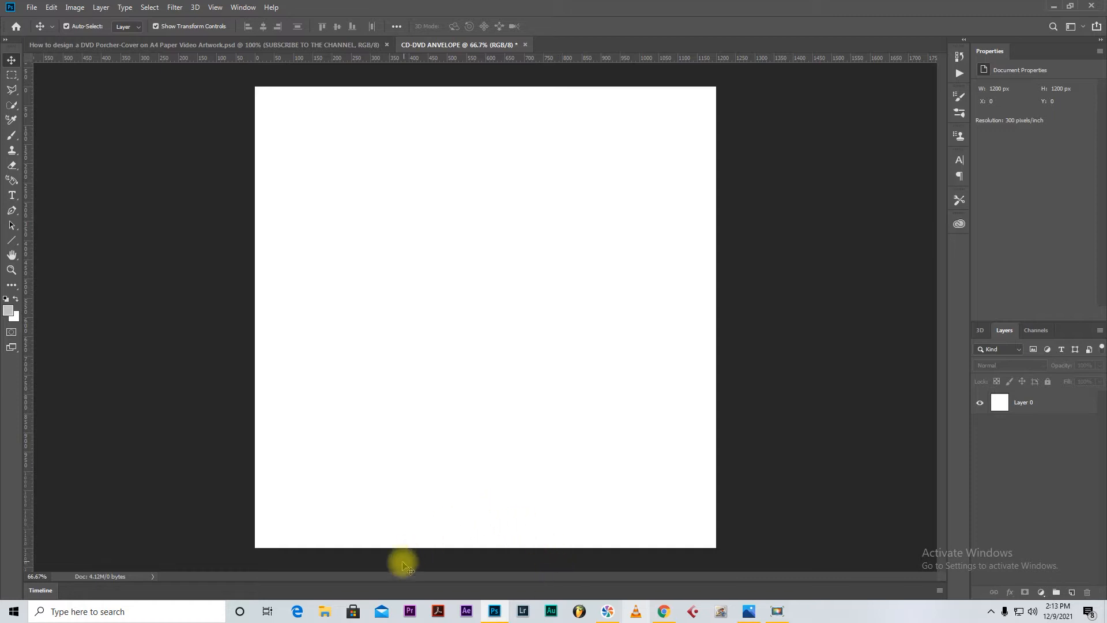
- Place the toppng.com-compact-disc-cd-logo-vector-400x400 image from the Downloads folder onto the canvas
click(324, 615)
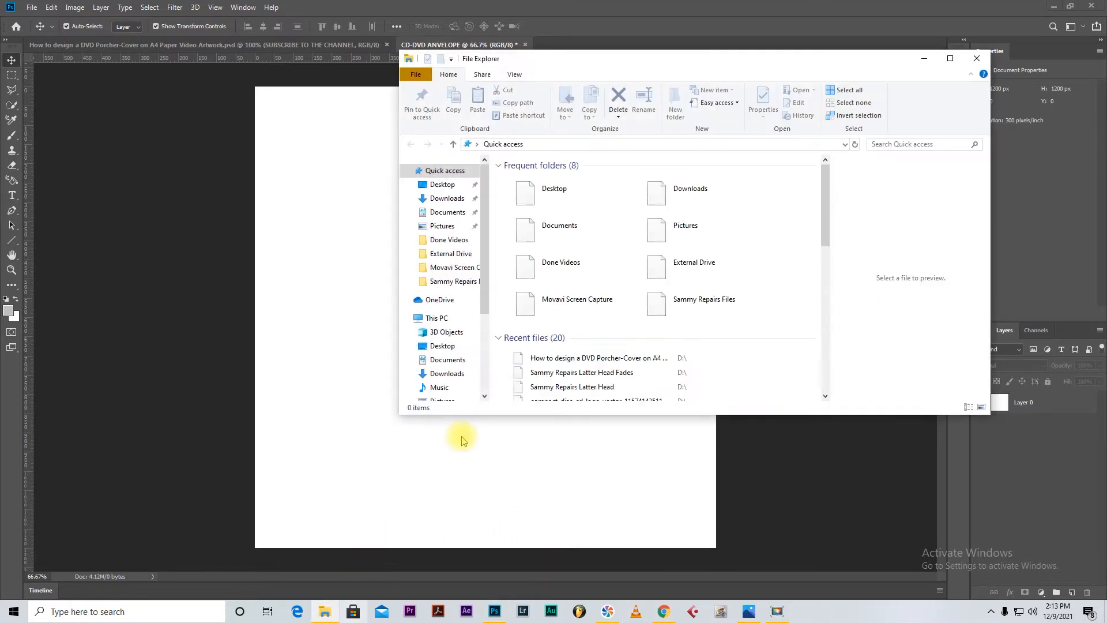
click(445, 200)
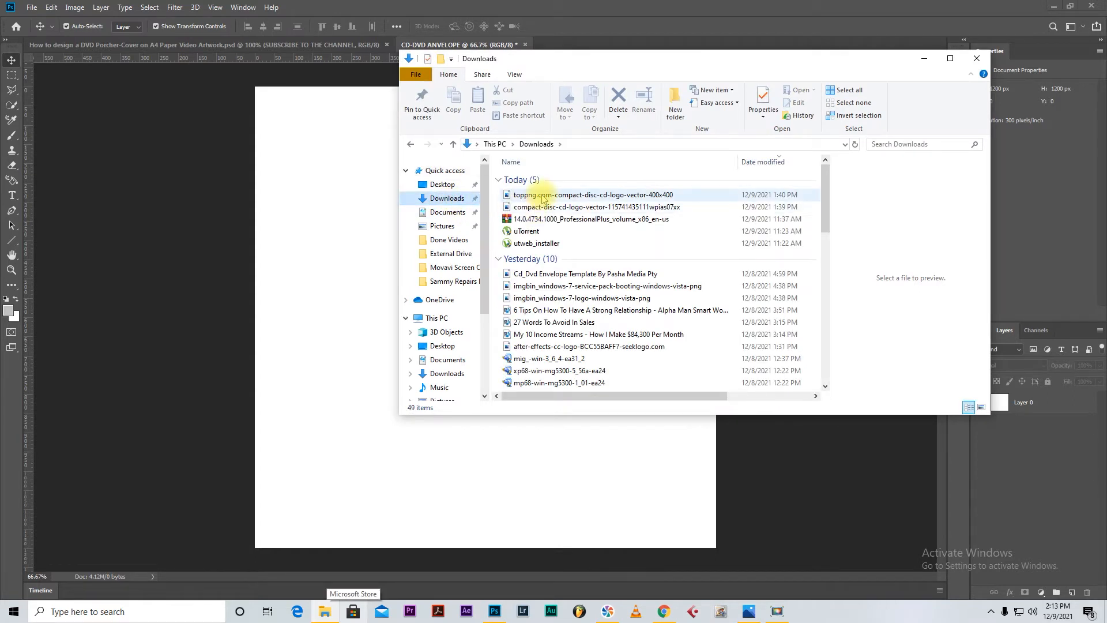
click(539, 196)
drag(539, 196, 435, 421)
key(space)
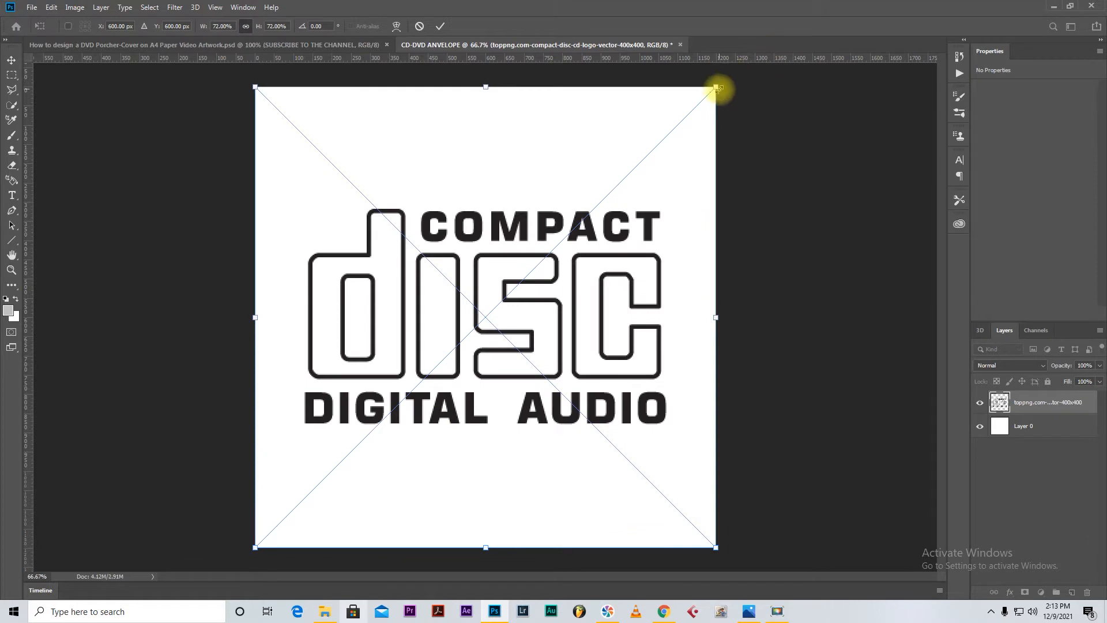
- Scale the compact disc logo down to about 11.7% and place it in the canvas's lower-right area
drag(718, 89, 378, 459)
drag(311, 459, 606, 414)
drag(641, 364, 621, 412)
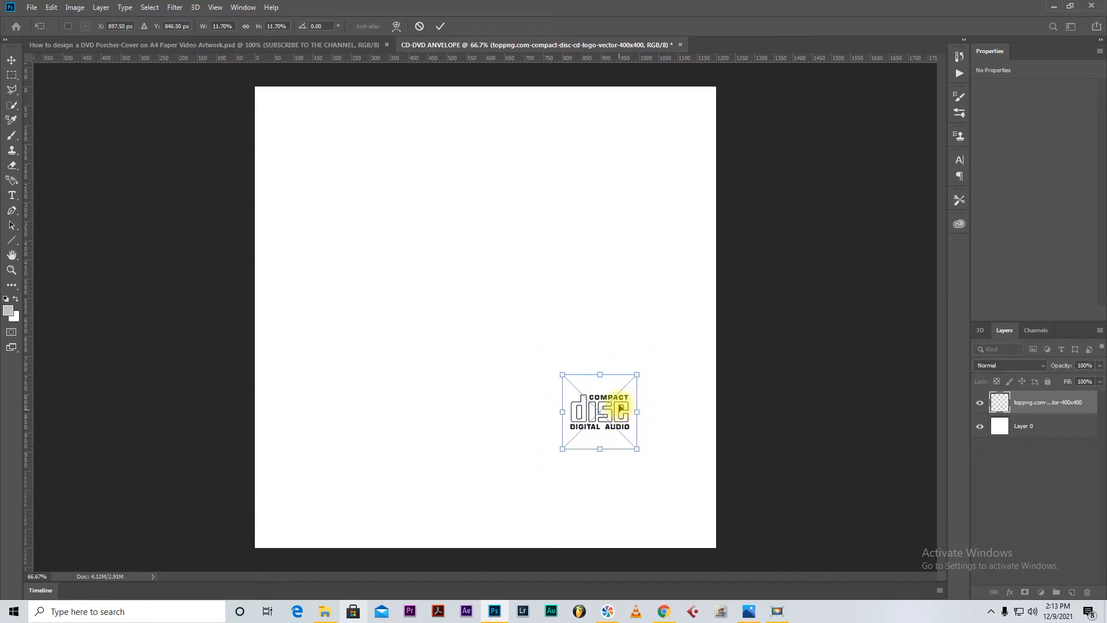
click(439, 26)
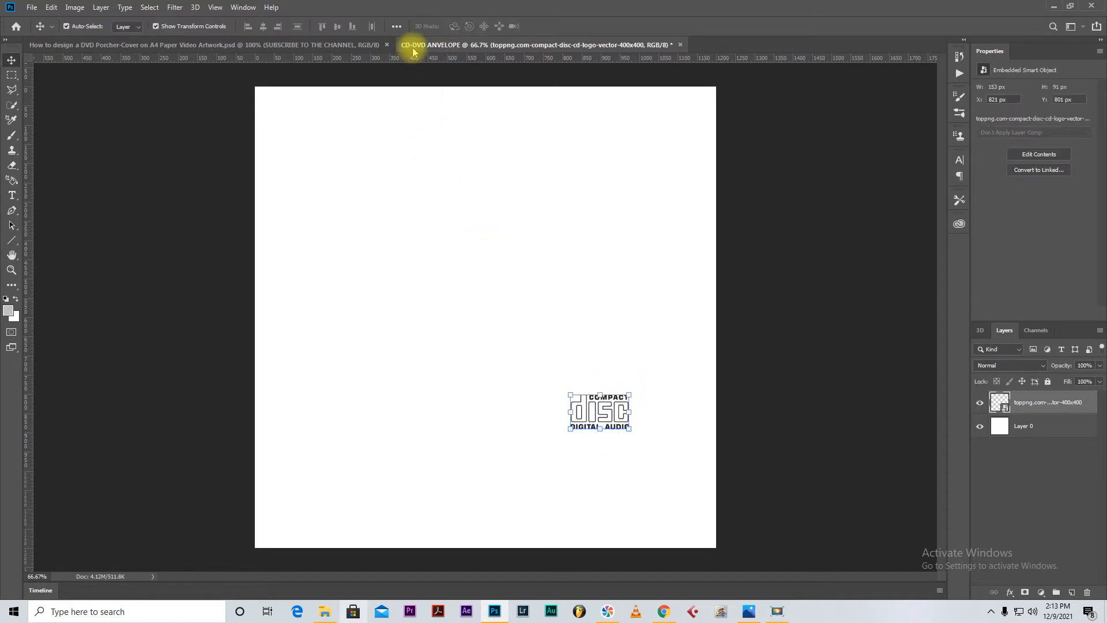
- Save the document in Photoshop format as "CD-DVD ANVELOPE FRONT" in the Pasha Media Pty folder
click(32, 8)
click(68, 136)
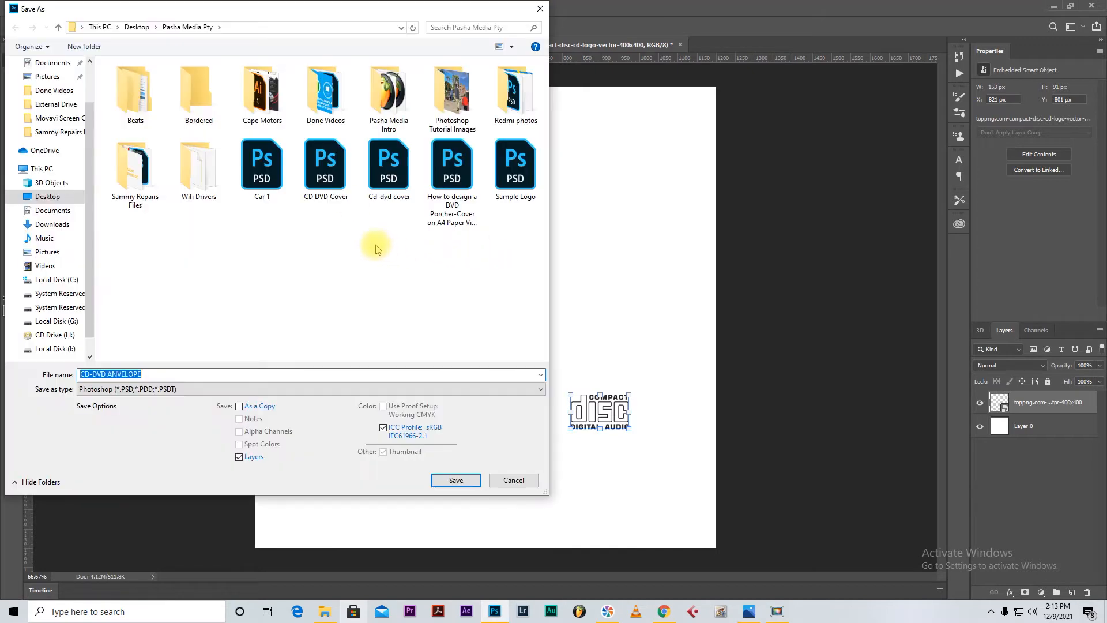
click(172, 377)
key(Caps_Lock)
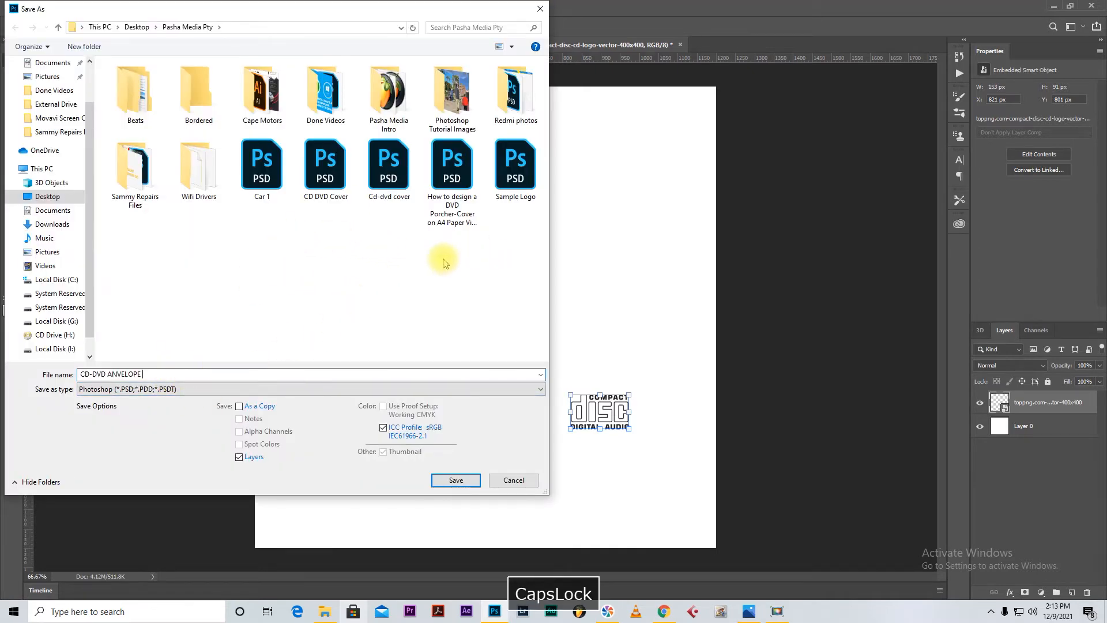
text(fRONT)
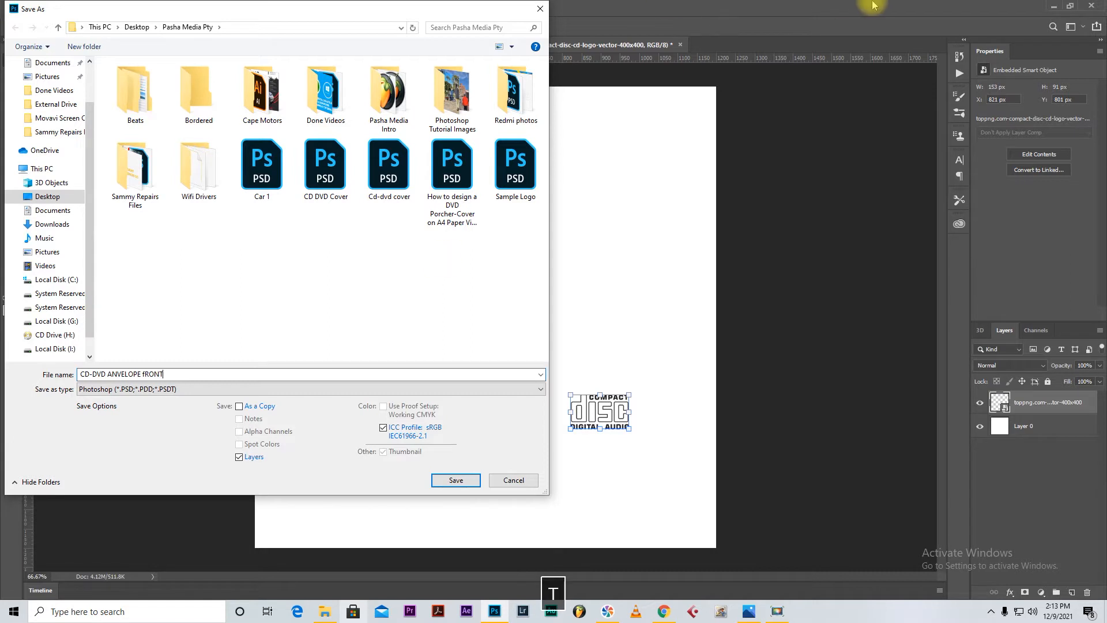
key(Left)
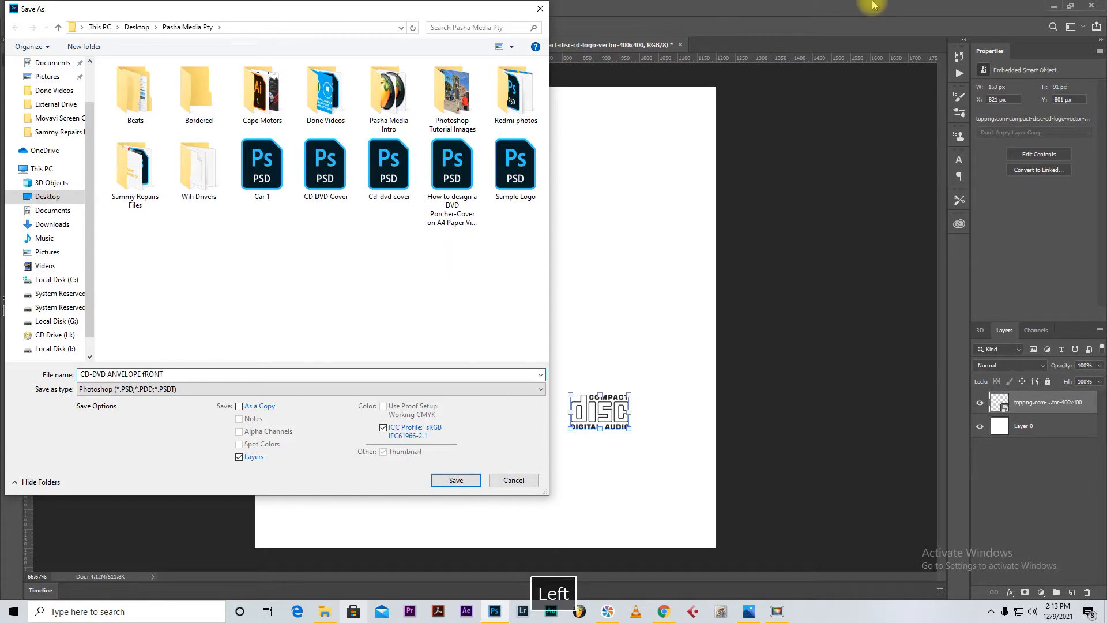
key(BackSpace)
text(F)
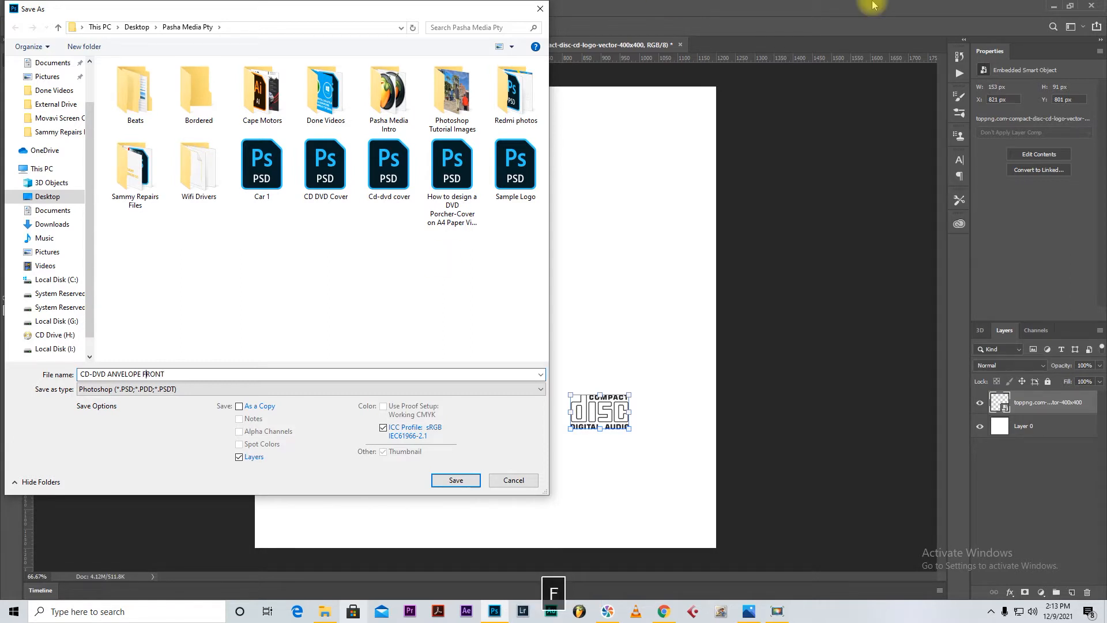
click(450, 482)
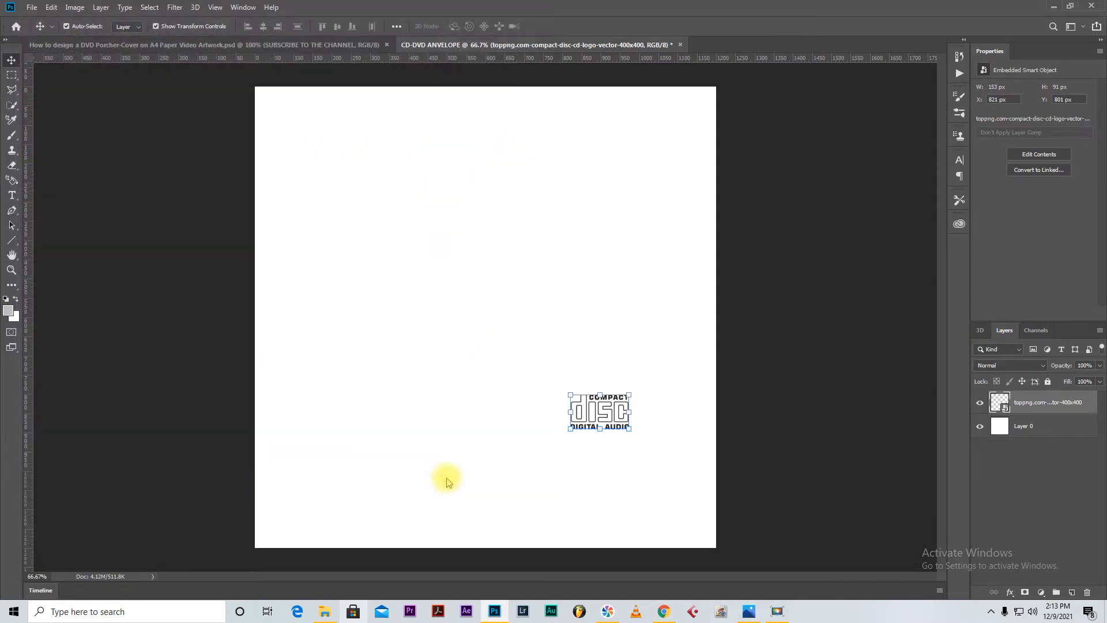
click(681, 173)
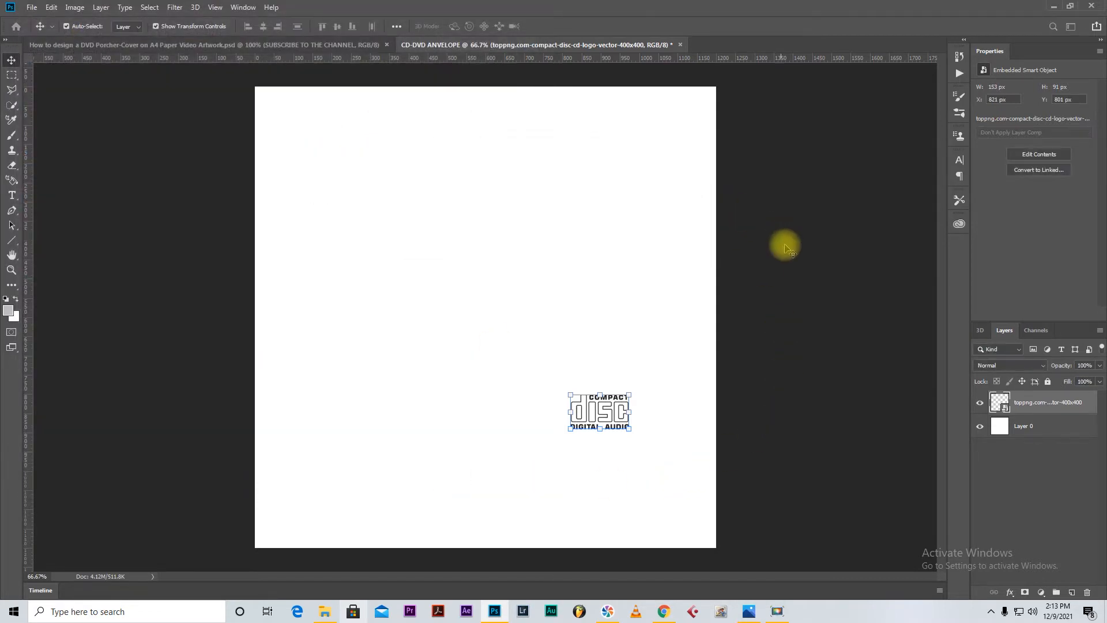
- Start a text line in the upper half of the canvas and enlarge it to about 22.16 pt
key(t)
click(391, 243)
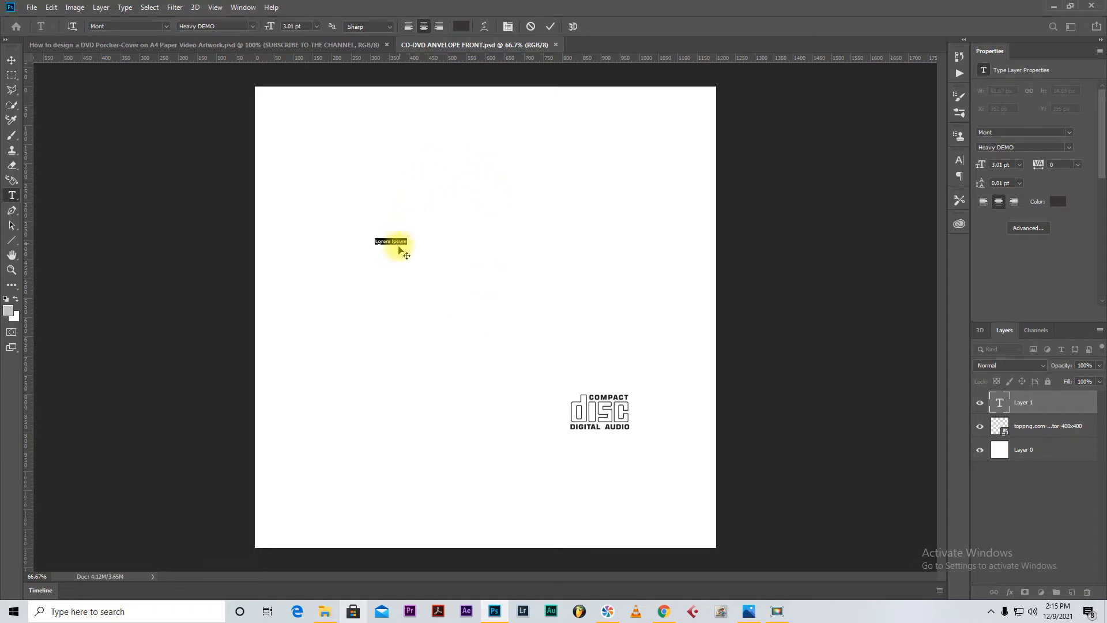
drag(400, 260, 400, 294)
key(ctrl)
drag(407, 276, 605, 207)
- Replace the placeholder text with "Global Records" and commit the text
key(BackSpace)
text(g)
key(Caps_Lock)
key(BackSpace)
text(Glo)
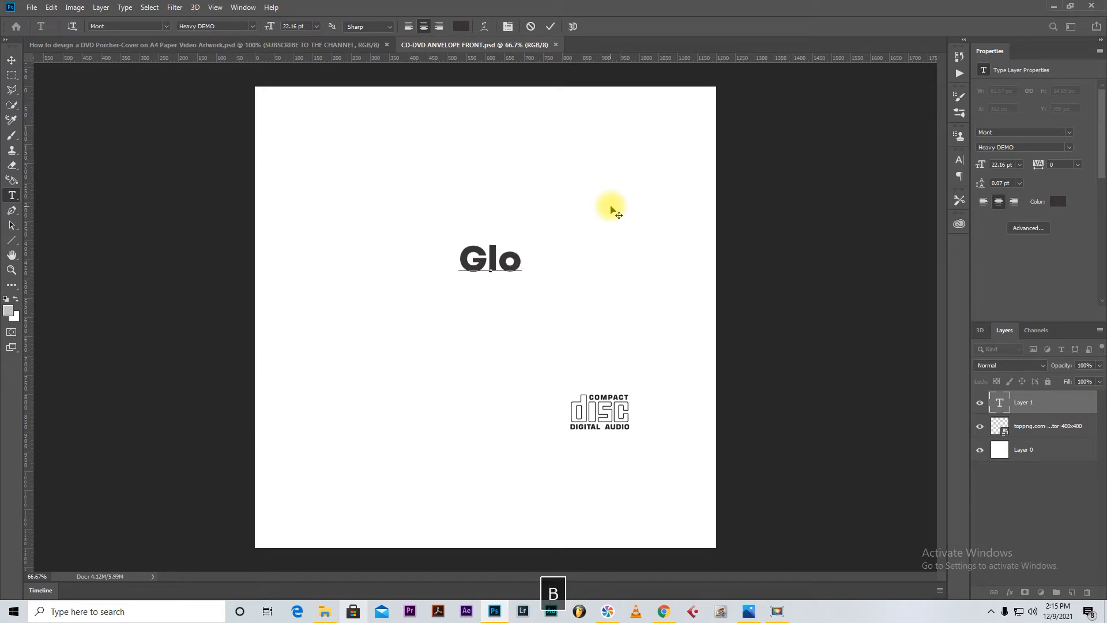
text(bal R)
key(Caps_Lock)
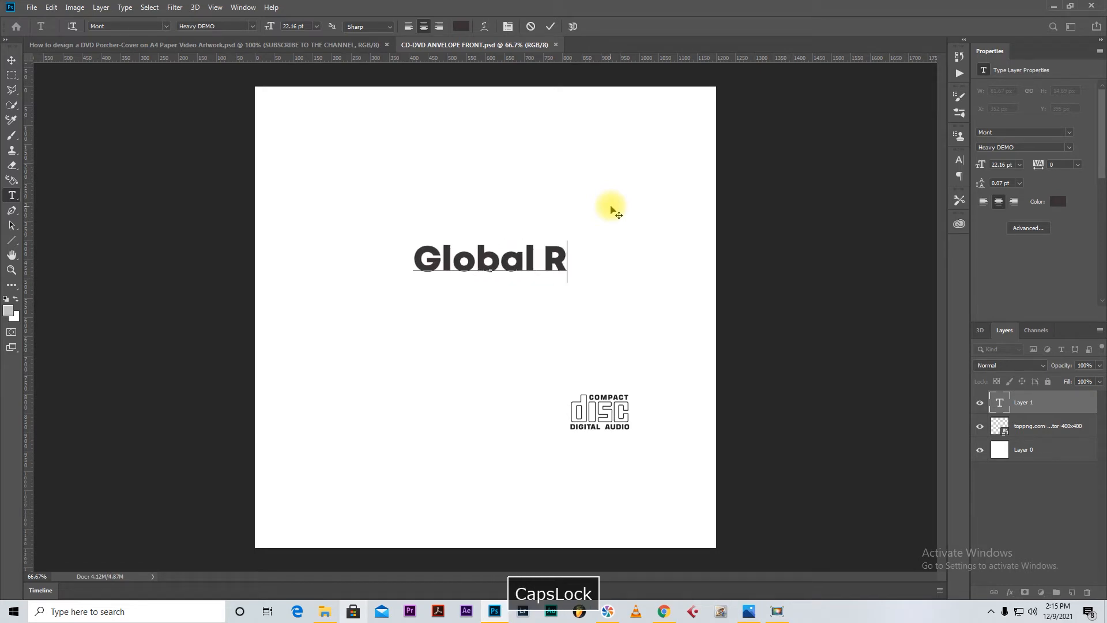
text(ecords)
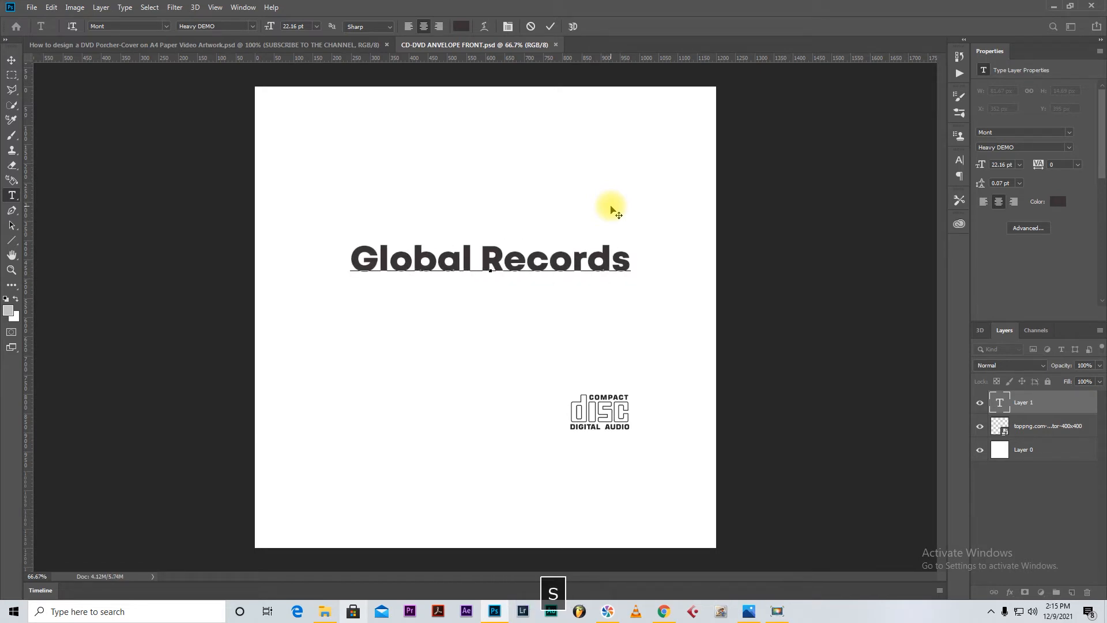
key(Return)
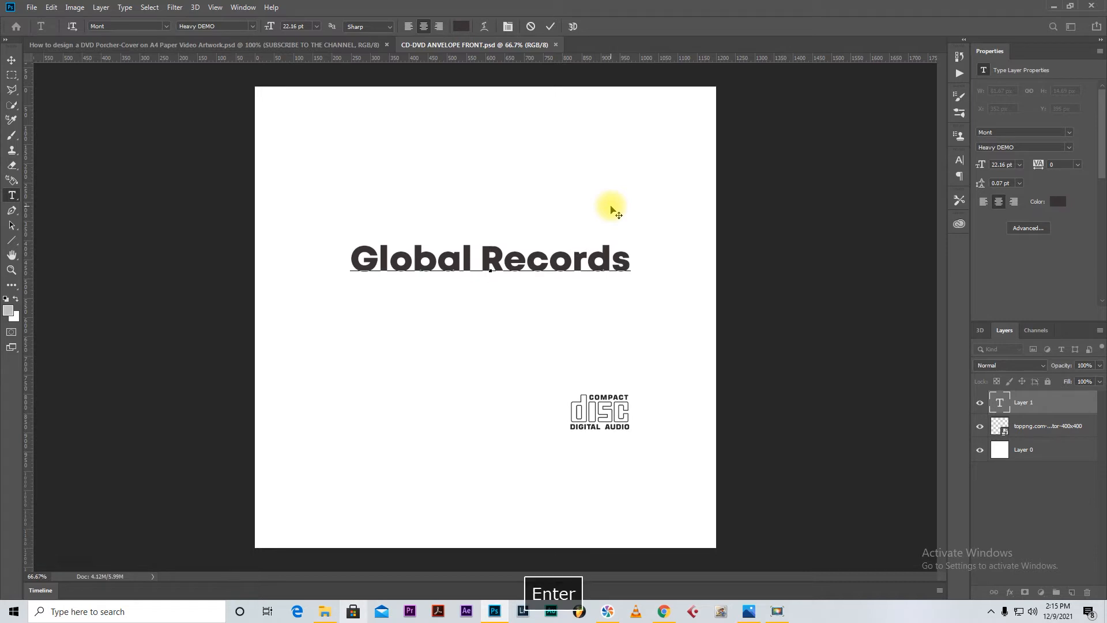
click(553, 28)
- Add a text line reading "backtracks", enlarge it to about 24.04 pt and place it directly below the Global Records title
click(385, 340)
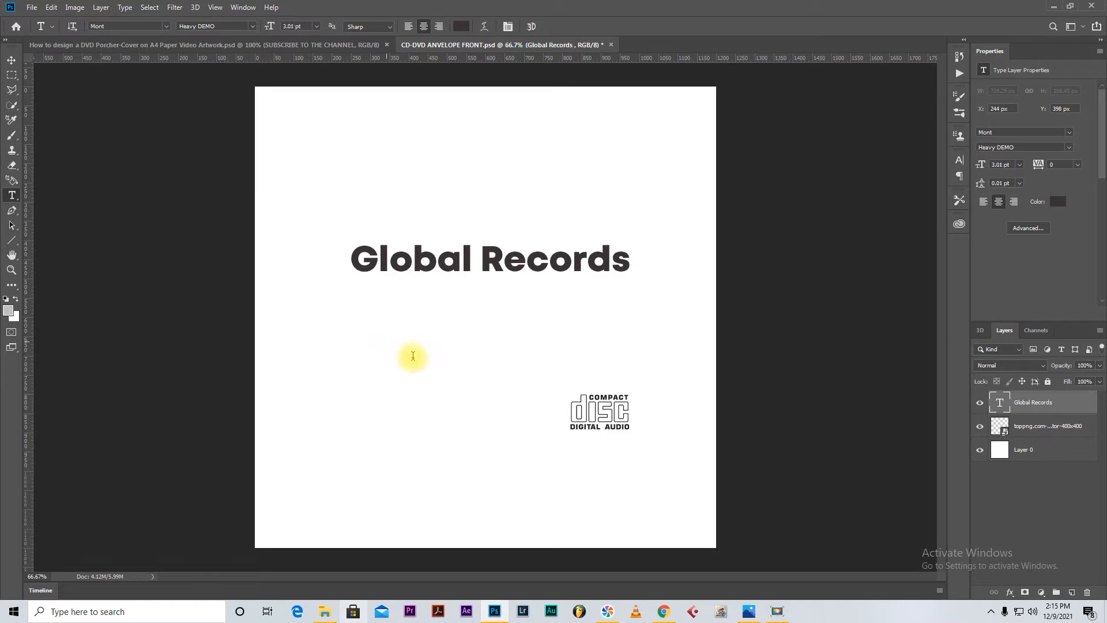
text(bac)
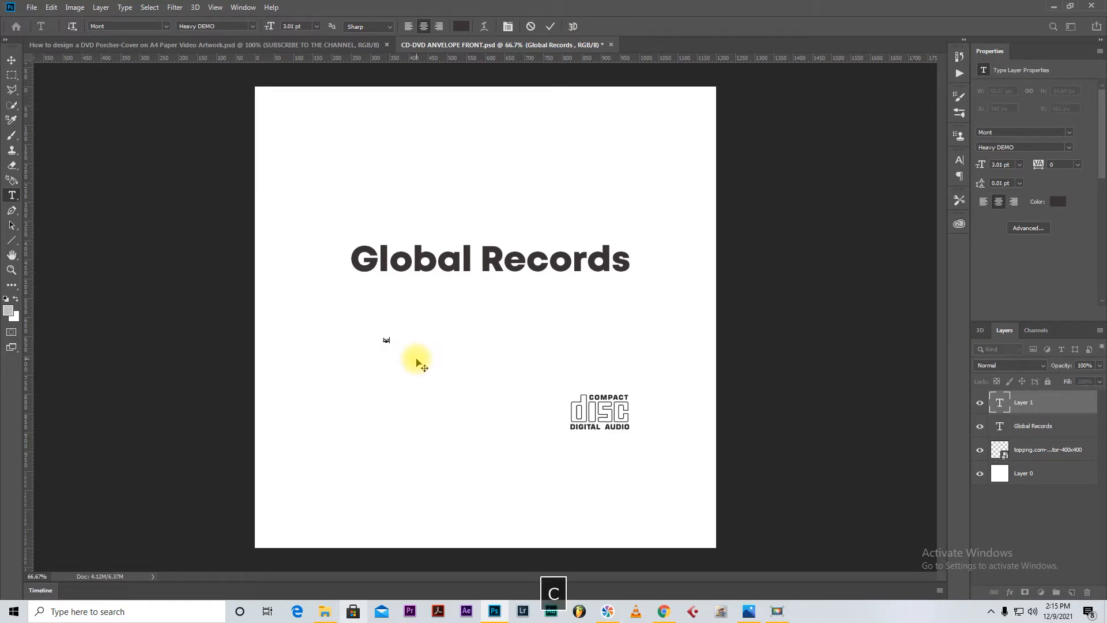
text(ktracks)
key(ctrl+a)
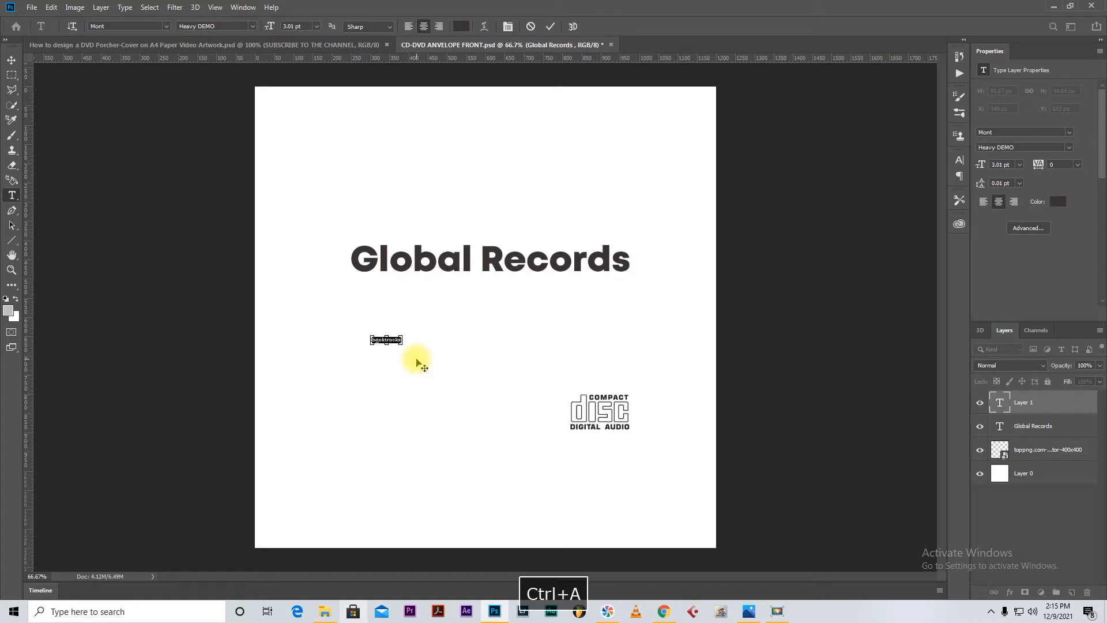
drag(402, 336, 598, 279)
drag(507, 361, 500, 342)
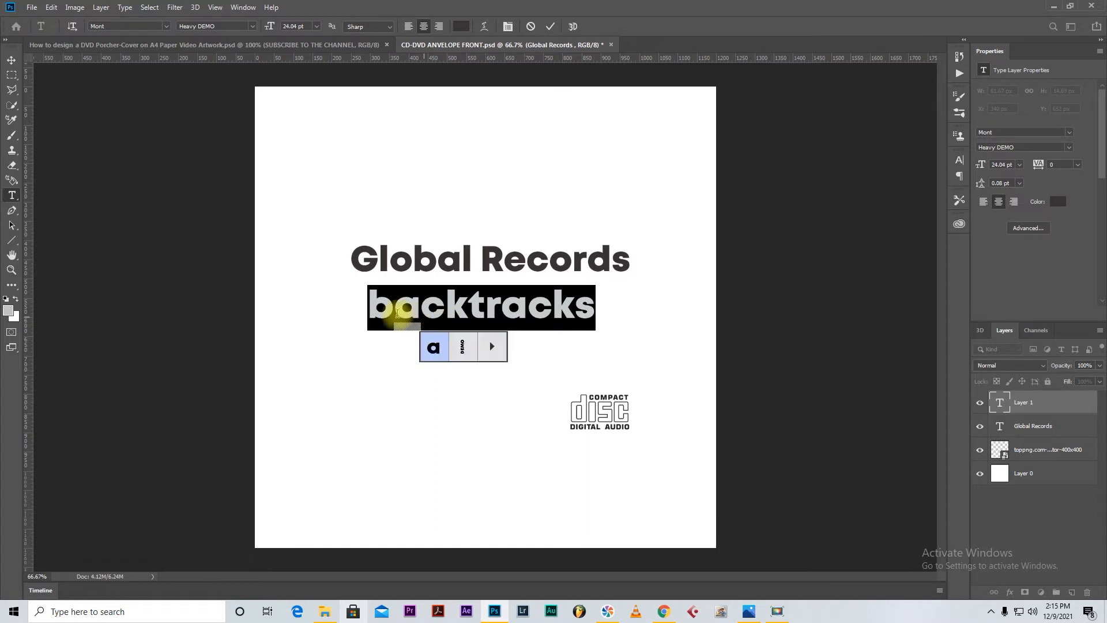
- Capitalize the first letter of the "backtracks" text line
mouse_move(391, 309)
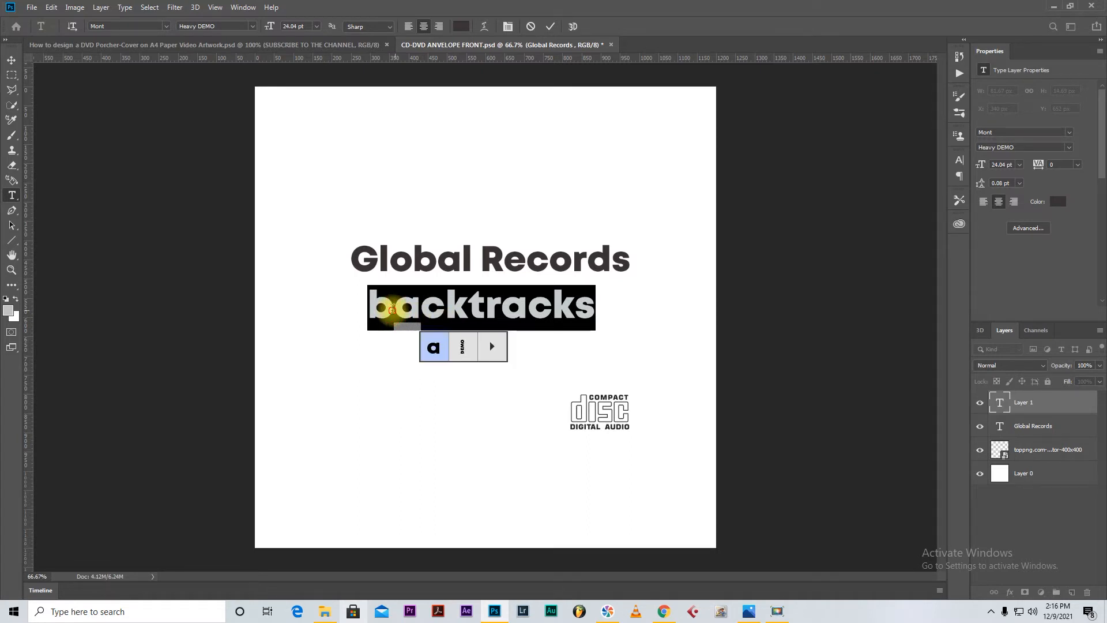
click(392, 309)
drag(394, 307, 365, 319)
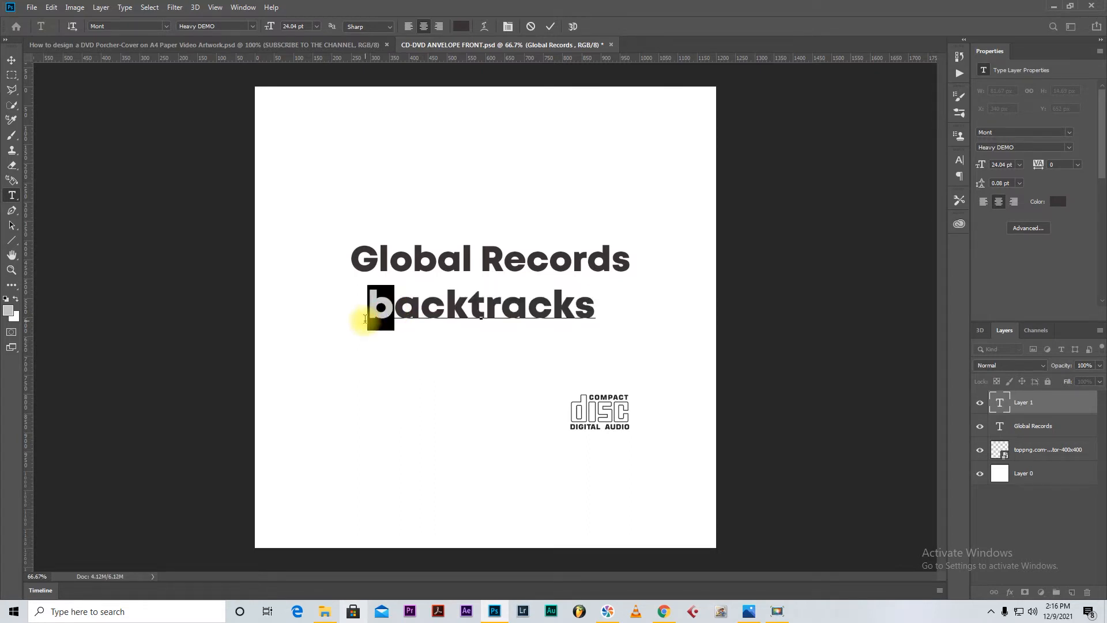
key(BackSpace)
key(Caps_Lock)
text(B)
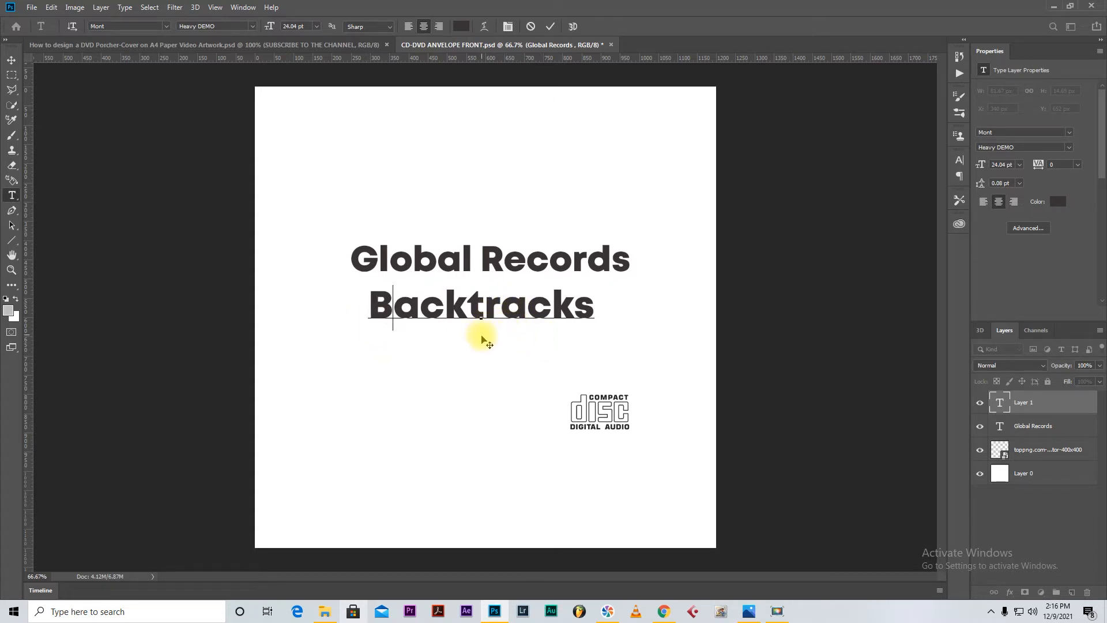
- Replace the whole second text line with "BACKTRACKS" in capitals
key(ctrl+a)
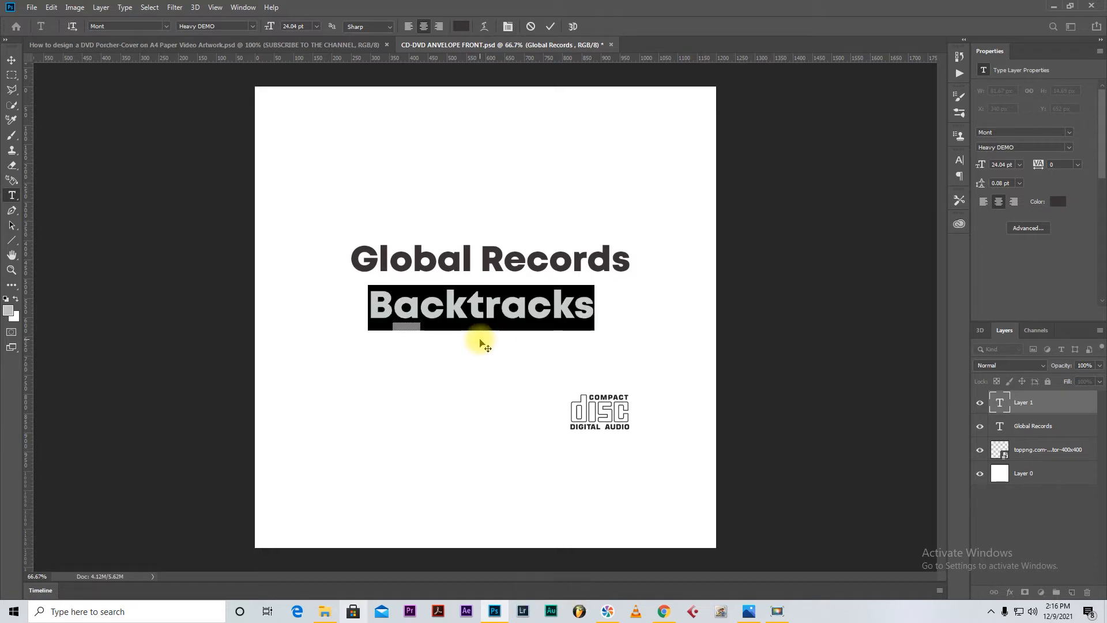
text(BACT)
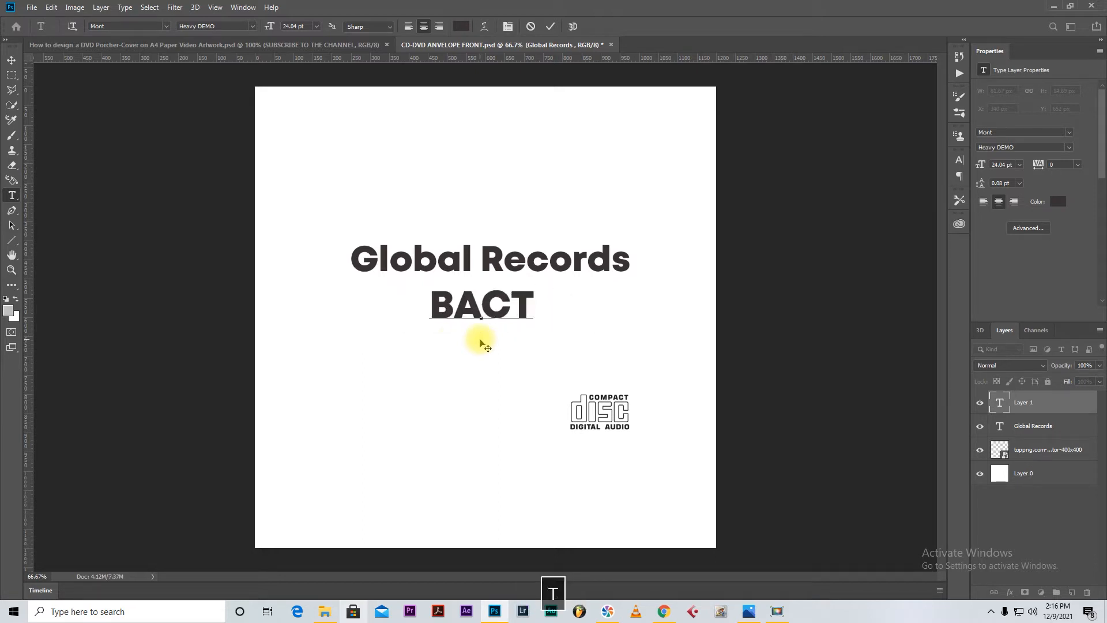
key(BackSpace)
text(K)
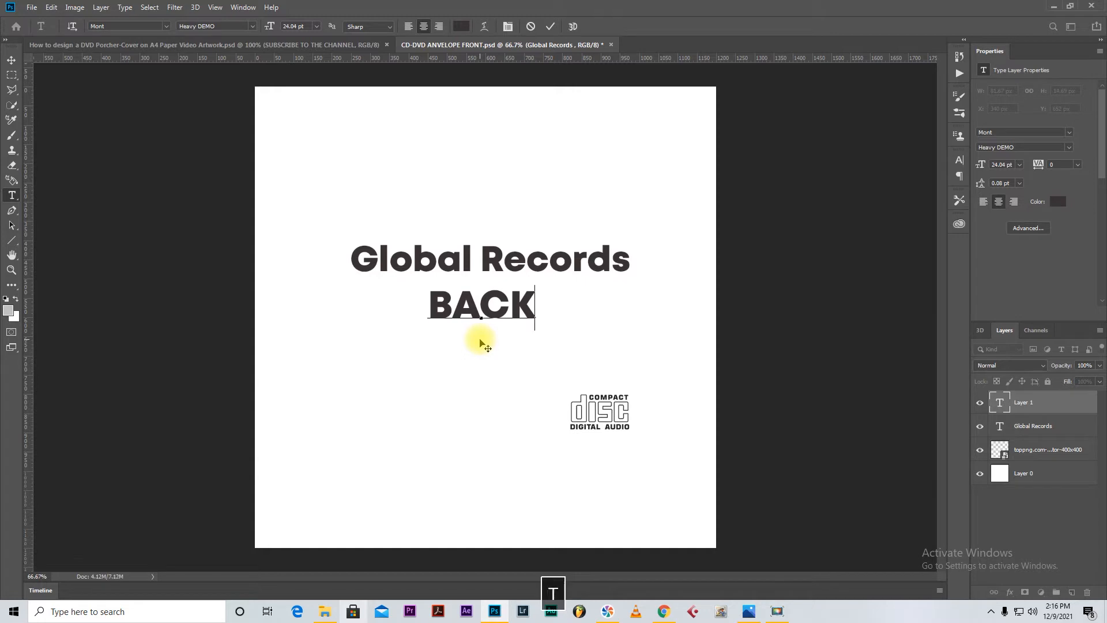
text(TRACKS)
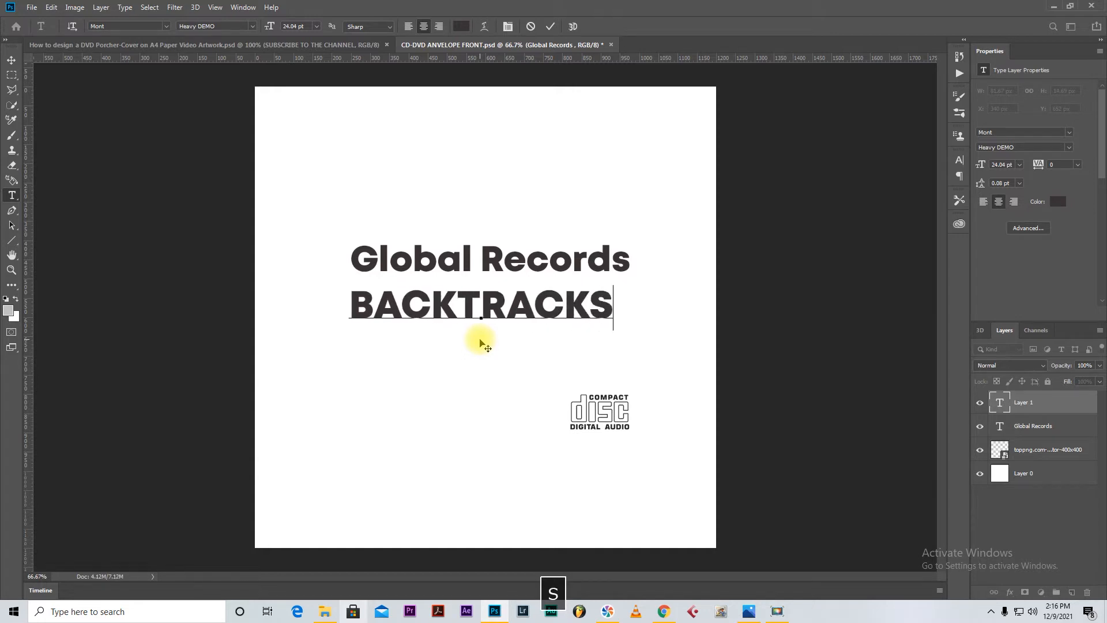
- Move BACKTRACKS up close beneath Global Records, enlarge it to about 25.33 pt to match the title's width, and commit it
drag(495, 342, 496, 328)
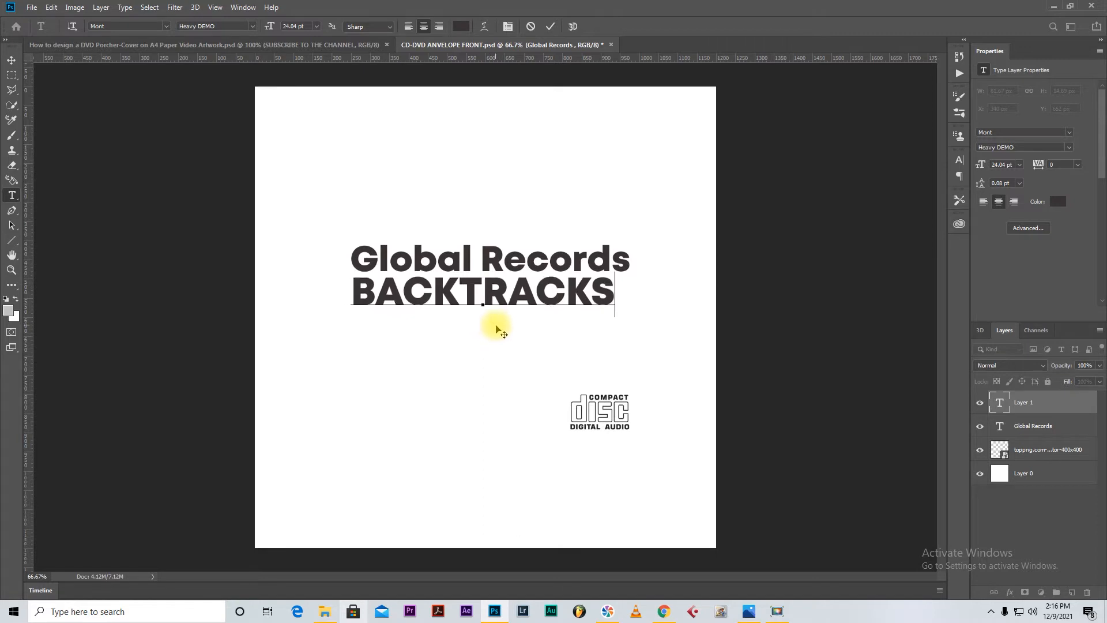
key(ctrl)
drag(612, 316, 626, 319)
click(550, 27)
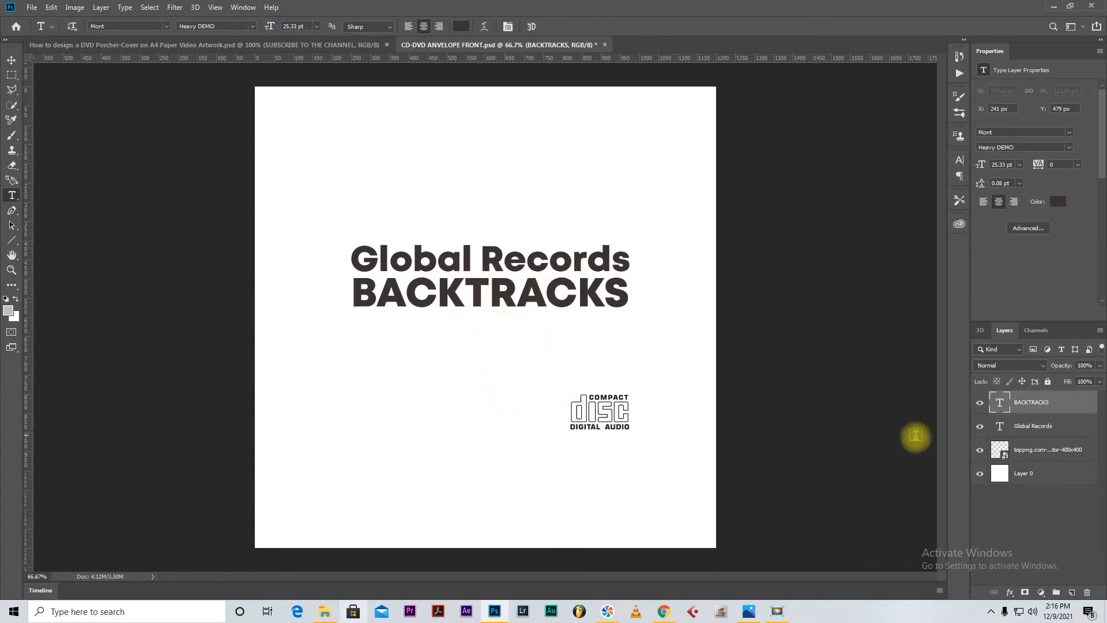
- Apply a blue-to-purple linear Gradient Overlay at 128° and 150% scale to the white background layer, Layer 0
click(1021, 474)
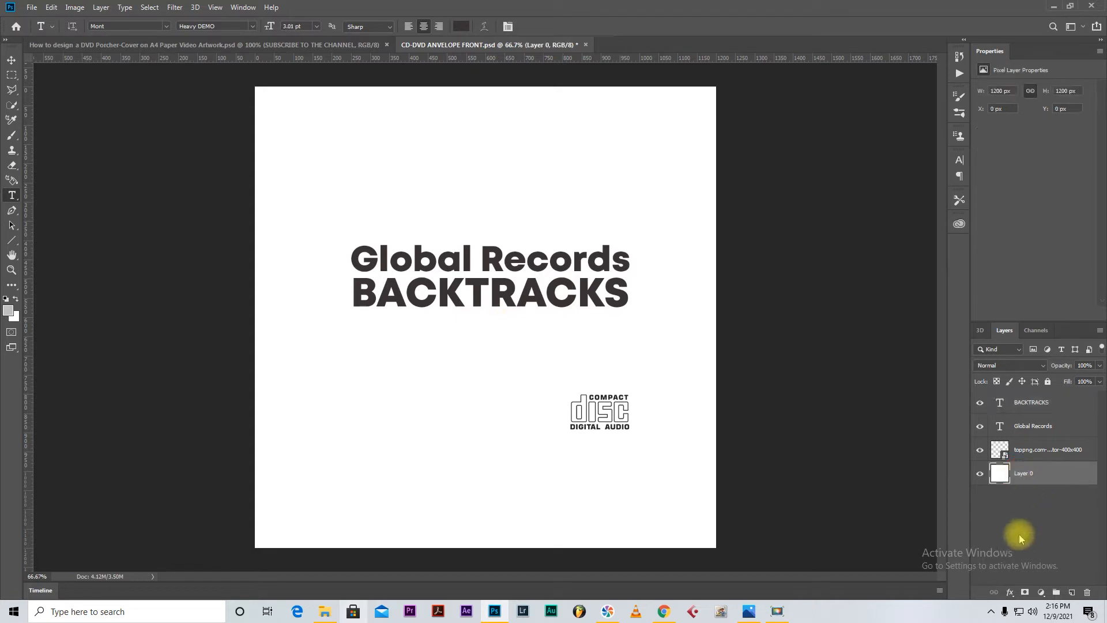
click(1011, 594)
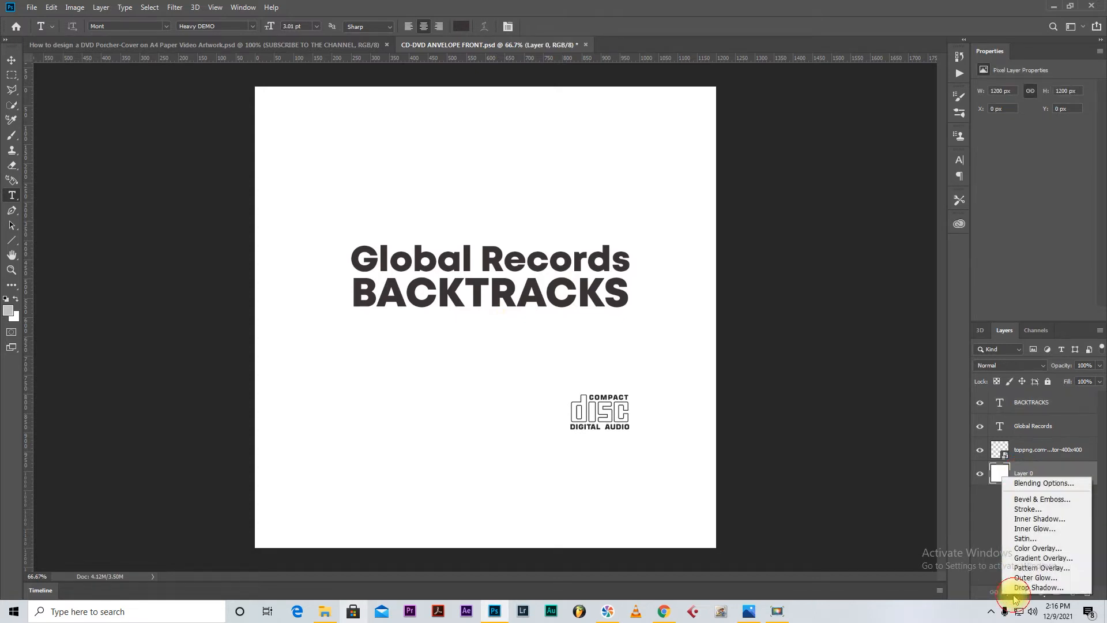
click(1037, 558)
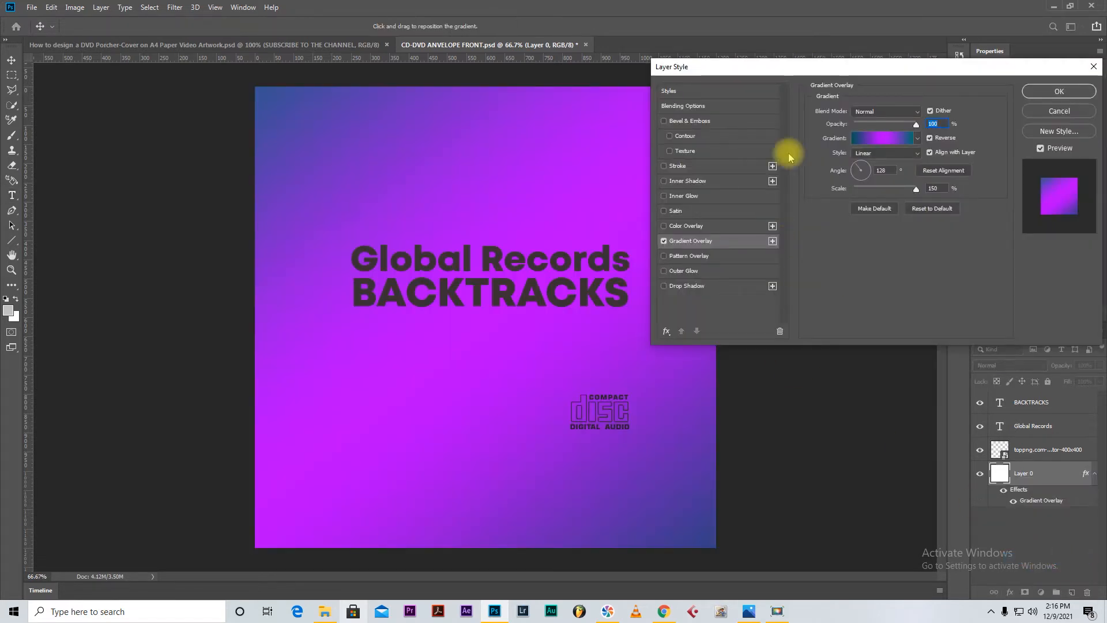
click(1035, 91)
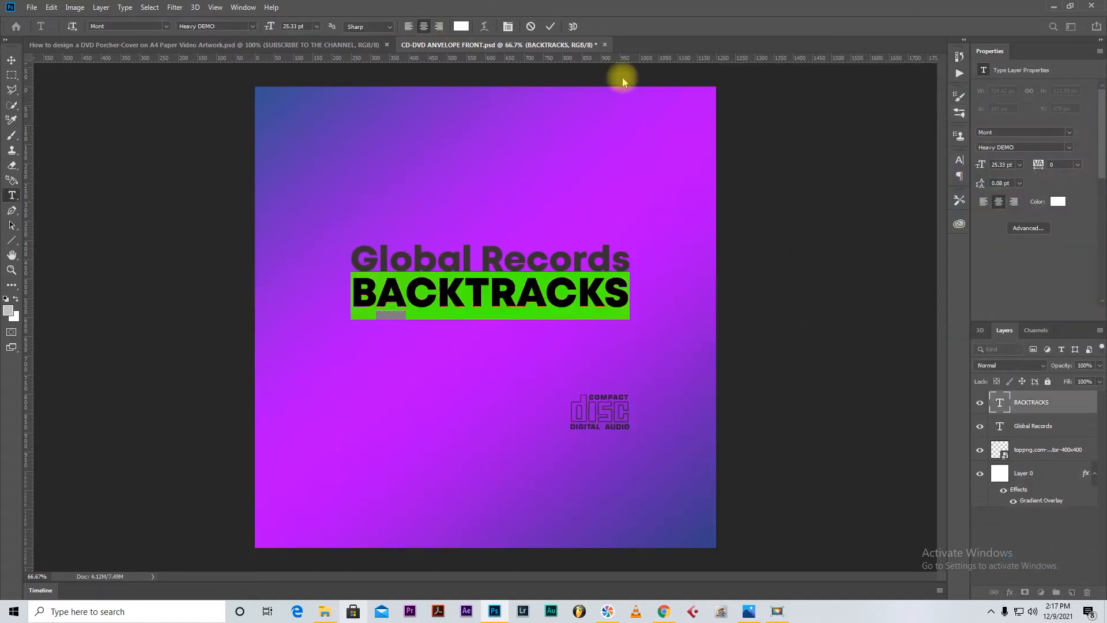
- Recolour the BACKTRACKS text to the bright magenta-purple of the background gradient and commit it
click(461, 25)
click(860, 136)
click(830, 142)
click(695, 185)
click(831, 139)
click(914, 142)
click(1039, 136)
click(553, 27)
- Recolour the Global Records text with a violet sampled from the upper-left part of the background gradient and commit it
click(487, 259)
key(ctrl+a)
click(460, 27)
click(340, 130)
click(1055, 131)
click(551, 27)
- Add a Stroke effect with a gradient fill to the Global Records text layer
click(12, 60)
click(1042, 450)
click(872, 474)
click(537, 263)
click(1010, 593)
click(1026, 505)
click(863, 177)
click(855, 188)
click(862, 178)
click(856, 194)
- Change a colour stop of the stroke's gradient to bright cyan and apply the stroke to Global Records
click(850, 195)
double_click(684, 266)
click(832, 145)
click(946, 136)
mouse_move(959, 217)
mouse_down()
mouse_move(968, 218)
mouse_move(959, 207)
mouse_up()
click(1073, 131)
click(906, 80)
click(1059, 92)
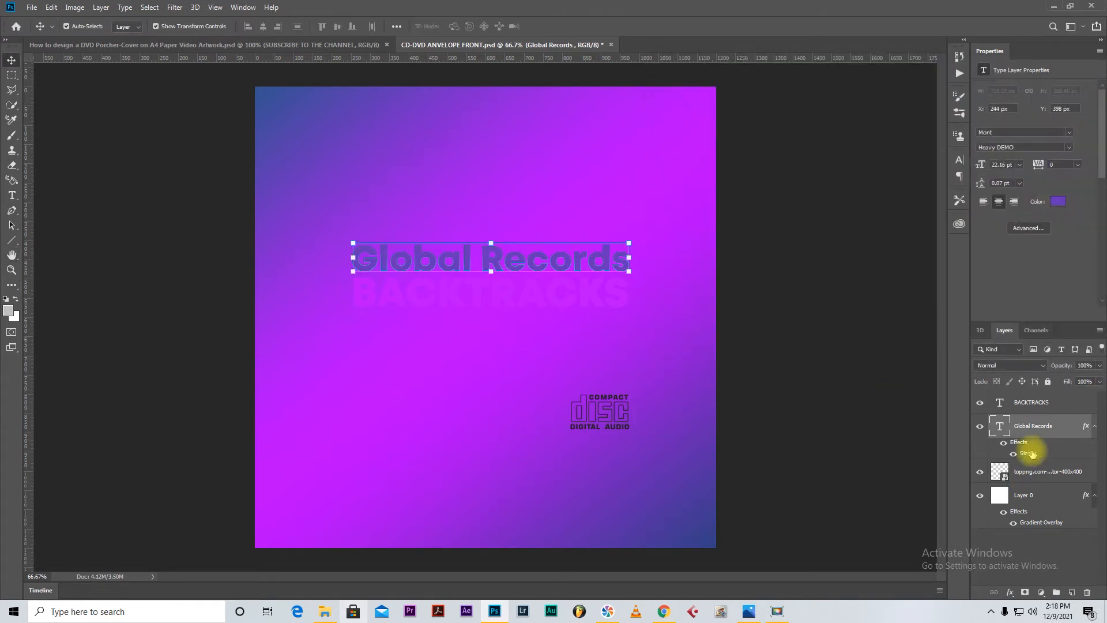
- Apply the same inside Stroke with the cyan-to-teal gradient to the BACKTRACKS text layer
click(1032, 403)
click(1009, 592)
click(1029, 505)
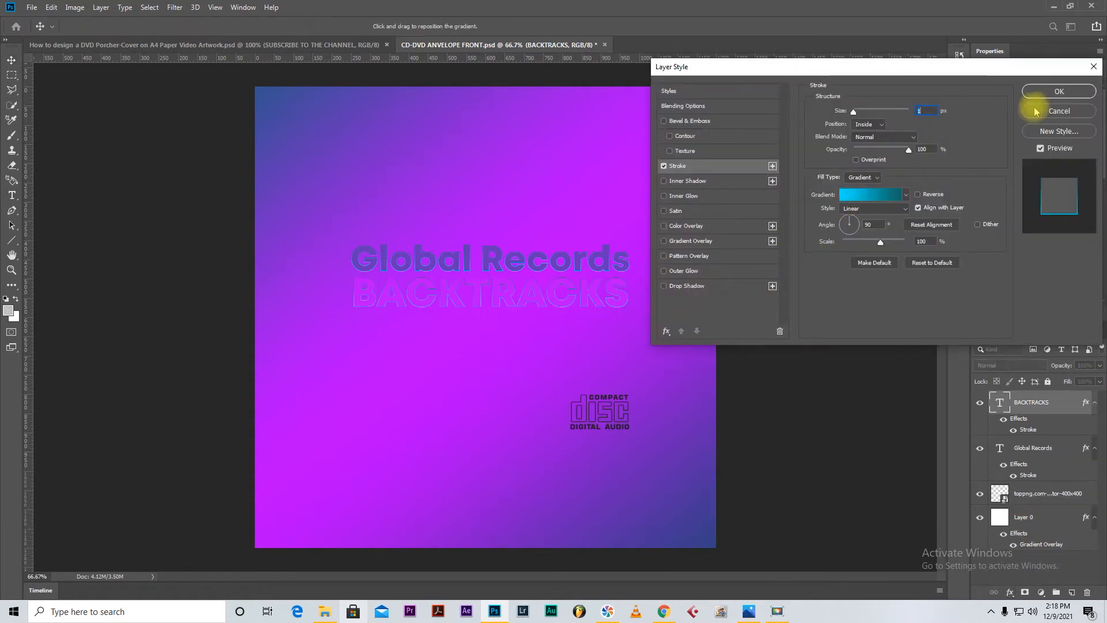
click(1059, 92)
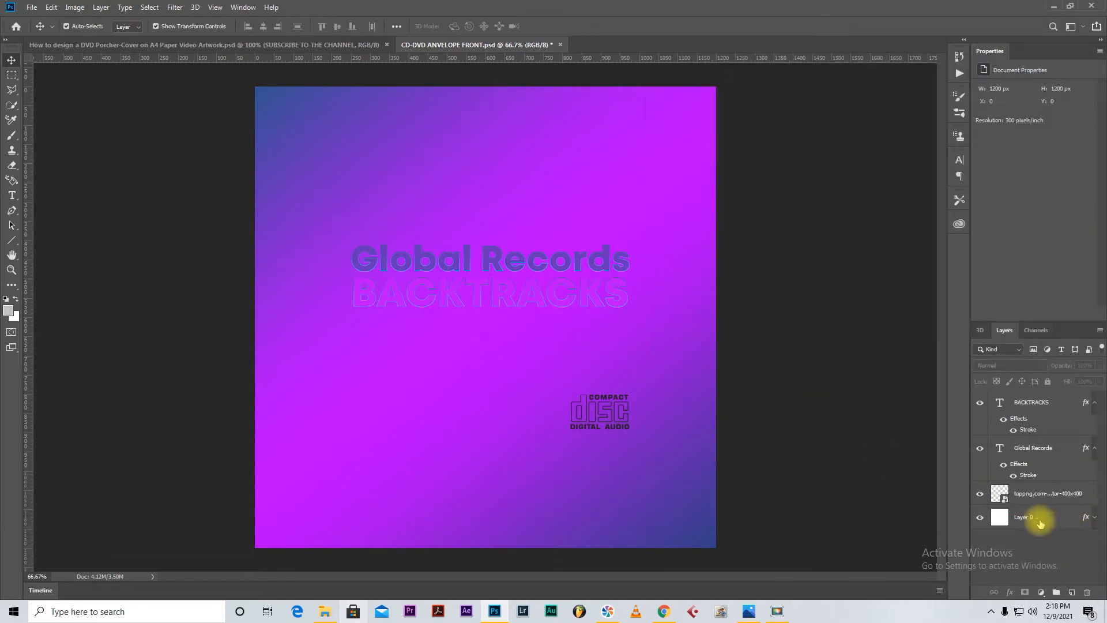
- Hide the background's Gradient Overlay and the stroke effects on both text layers
click(1013, 544)
click(1003, 418)
click(1003, 463)
- Move the BACKTRACKS and Global Records lines lower on the canvas, keeping Global Records above
drag(503, 292, 498, 326)
drag(496, 260, 492, 295)
click(190, 283)
- Try to insert a line break in the Global Records text and shift the text slightly upward
click(11, 196)
click(483, 289)
key(Left)
key(Return)
click(552, 26)
click(478, 284)
drag(478, 284, 477, 265)
key(Return)
click(550, 26)
- Scale the Global Records text to about 73.73% and place it directly above BACKTRACKS, aligned with its left edge
key(ctrl+t)
drag(626, 243, 553, 248)
drag(453, 267, 452, 294)
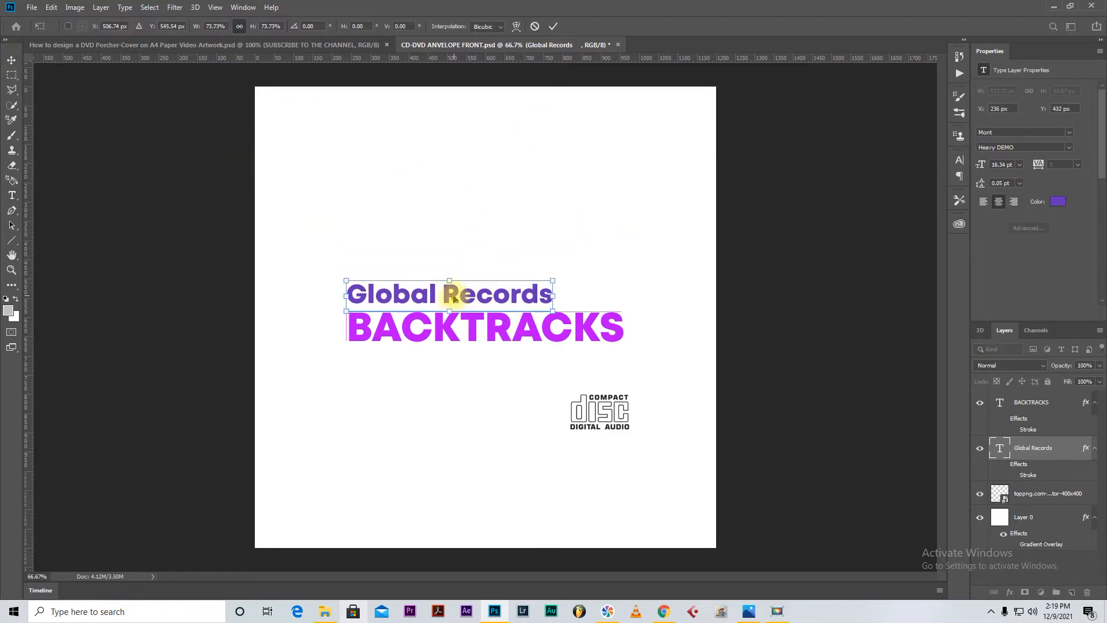
key(Return)
click(796, 213)
- Recolour the BACKTRACKS text to the dark purple #462951 and commit it
click(469, 327)
click(11, 196)
click(468, 329)
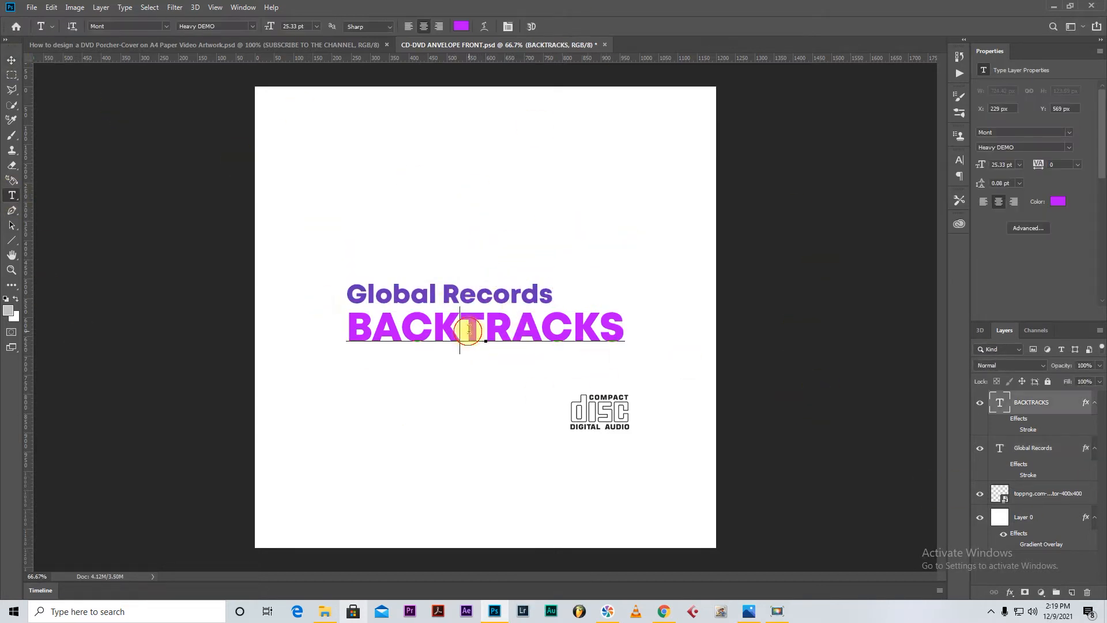
key(ctrl+a)
click(460, 26)
drag(846, 229, 867, 234)
click(1062, 131)
click(550, 26)
- Collapse the text layers' effect lists and move the compact disc logo straight down by about 140 px
click(12, 60)
click(600, 413)
click(1094, 448)
click(1094, 403)
click(1040, 448)
key(shift+Down)
key(shift+Down)
key(shift+Down)
key(shift+Down)
key(shift+Down)
key(shift+Down)
key(shift+Down)
key(shift+Down)
key(shift+Down)
key(shift+Down)
key(shift+Down)
key(shift+Down)
key(shift+Down)
key(shift+Down)
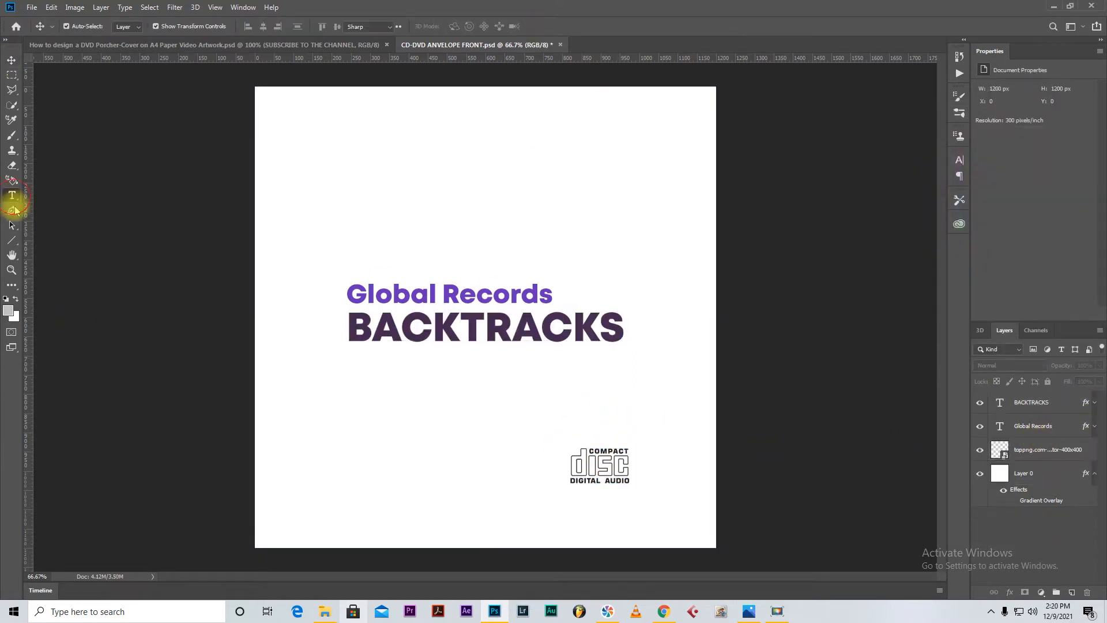
- Add a 3.01 pt text line reading "PRODUCED BY PASHA MEDIA" and place it just above the compact disc logo
click(11, 196)
click(356, 401)
key(Caps_Lock)
text(PRODUCED B)
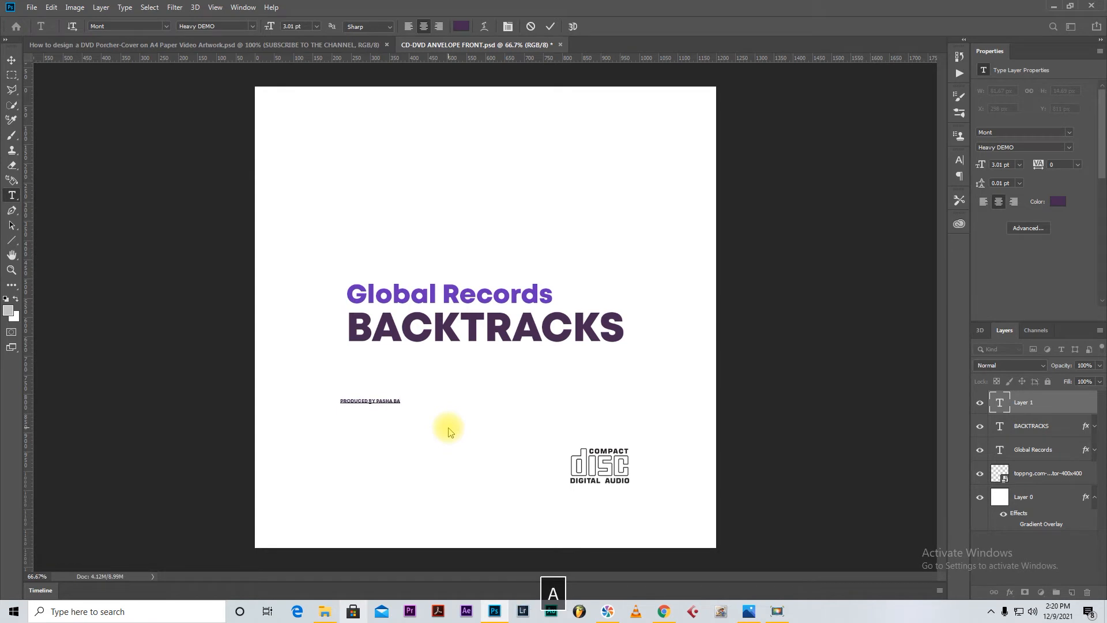
text(Y PASHA BA)
key(BackSpace)
key(BackSpace)
text(MEDIA)
key(ctrl+a)
drag(376, 423, 593, 441)
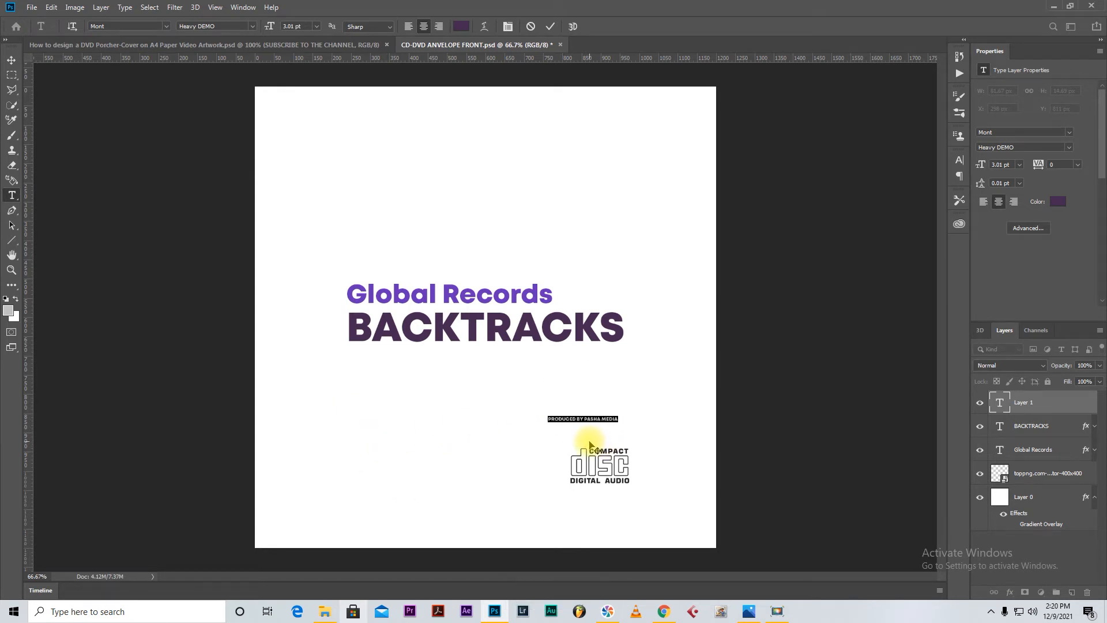
- Recolour the producer credit line to the dark blue #163758, commit it and deselect the layer
click(465, 30)
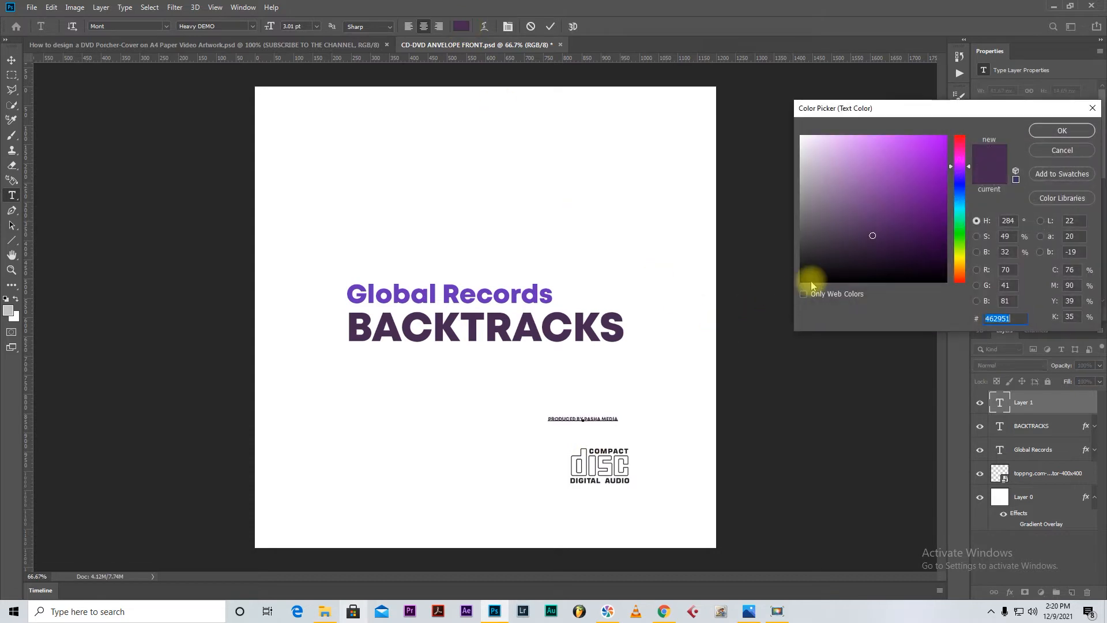
drag(852, 227, 830, 216)
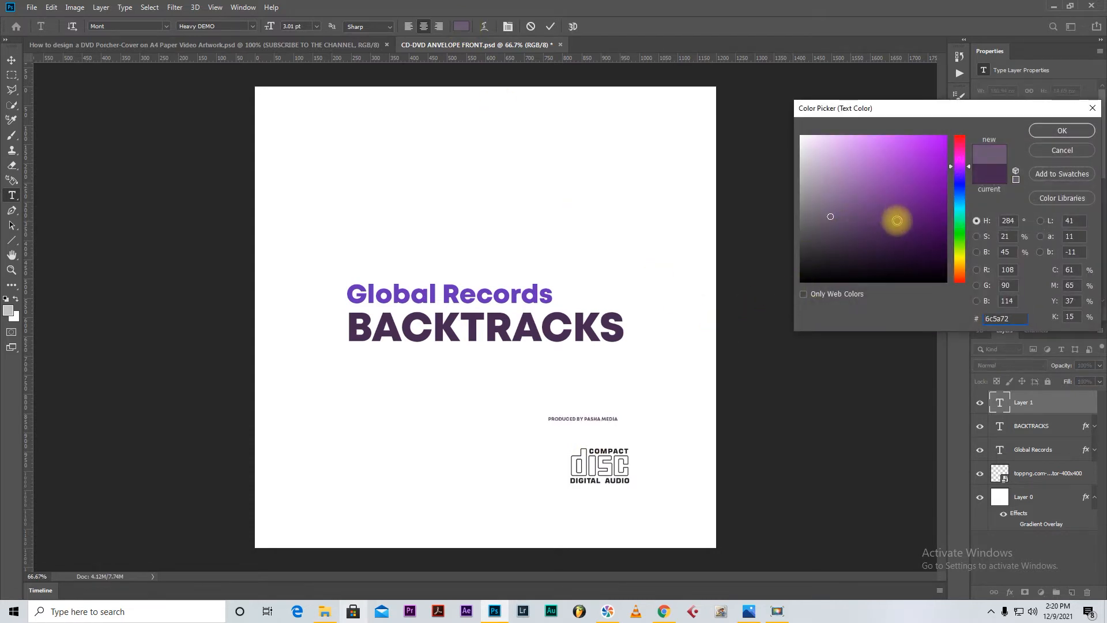
click(960, 196)
click(911, 230)
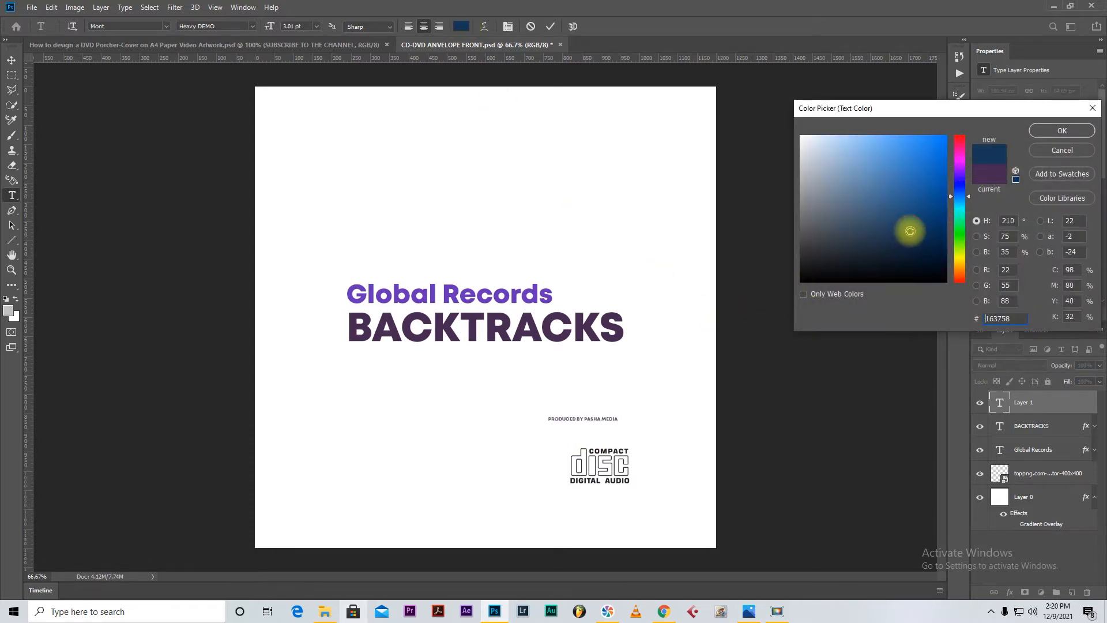
click(1060, 131)
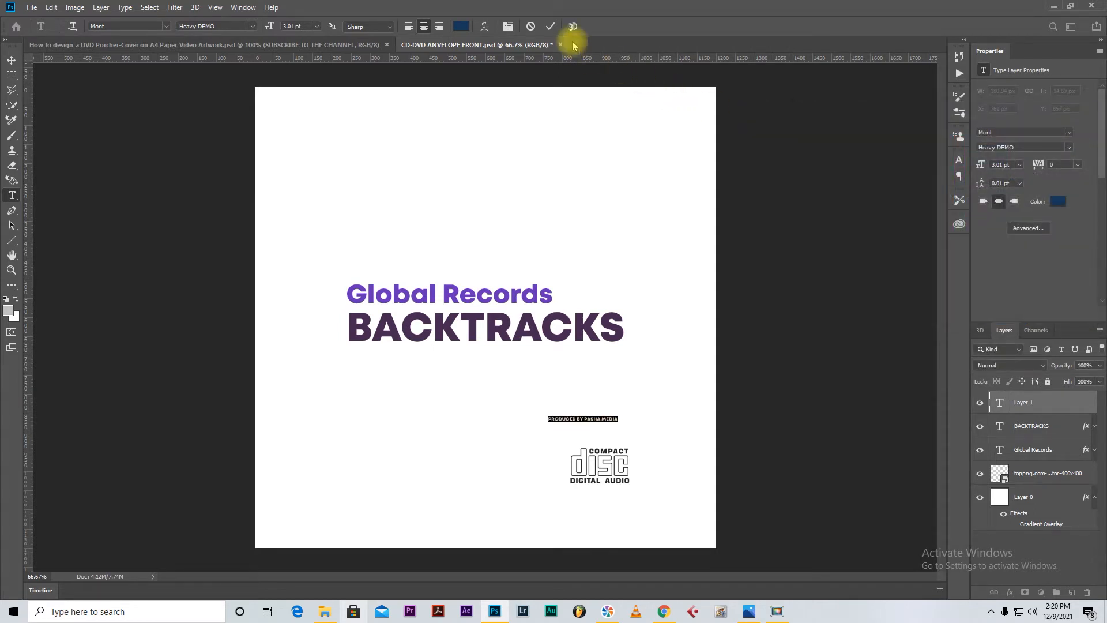
click(549, 27)
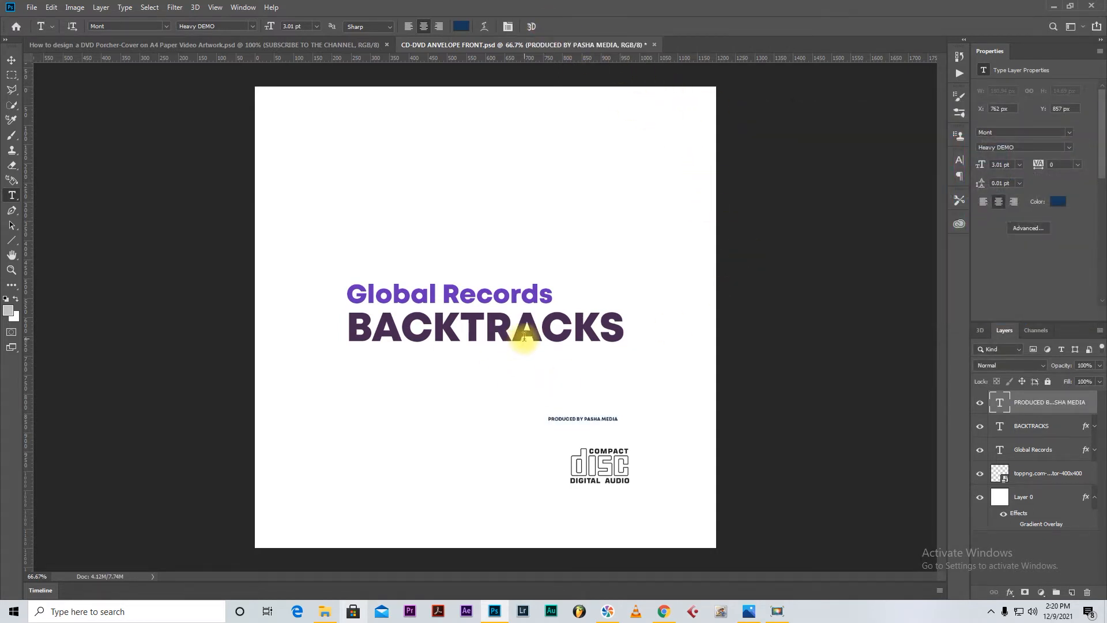
click(10, 59)
click(111, 157)
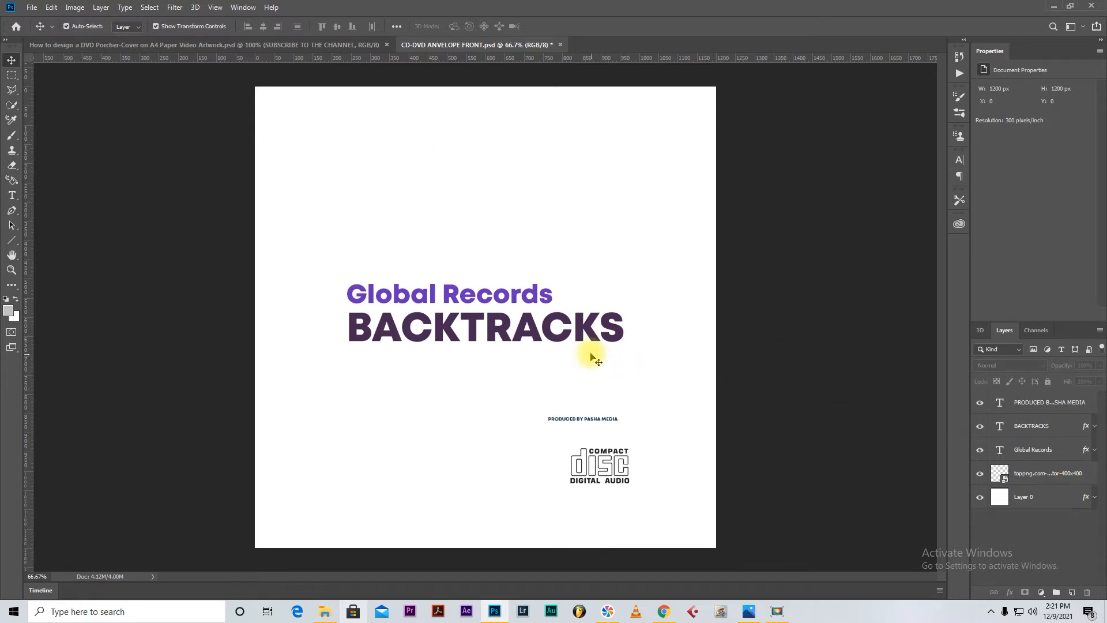
- Draw a rectangular selection around both title lines and add a new layer placed directly above Layer 0
click(12, 74)
drag(324, 268, 645, 368)
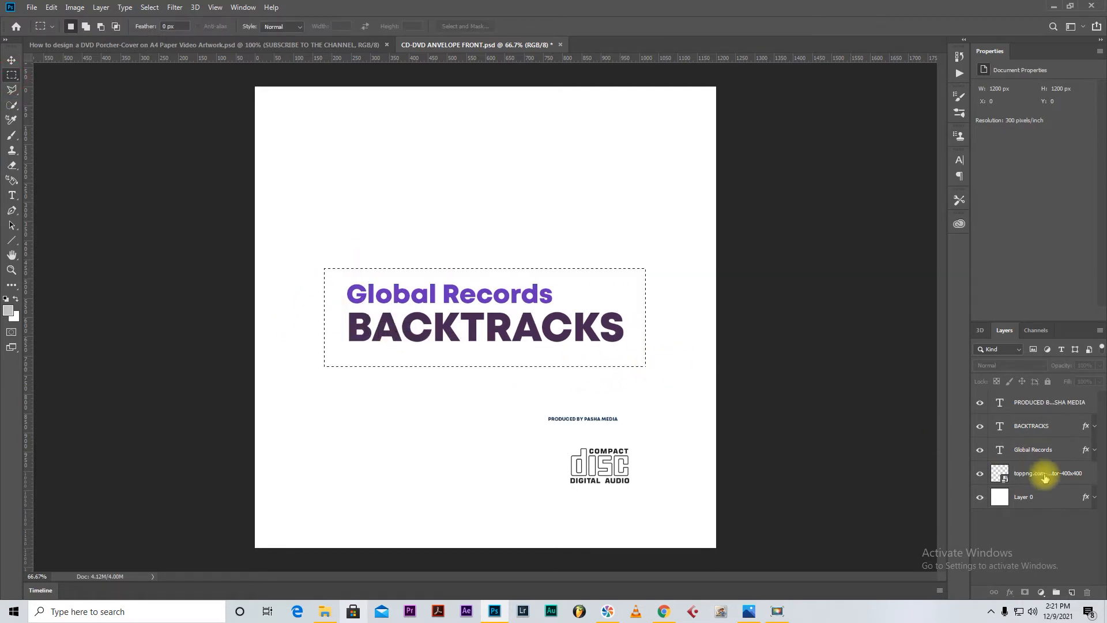
click(1072, 593)
drag(1038, 404, 1036, 500)
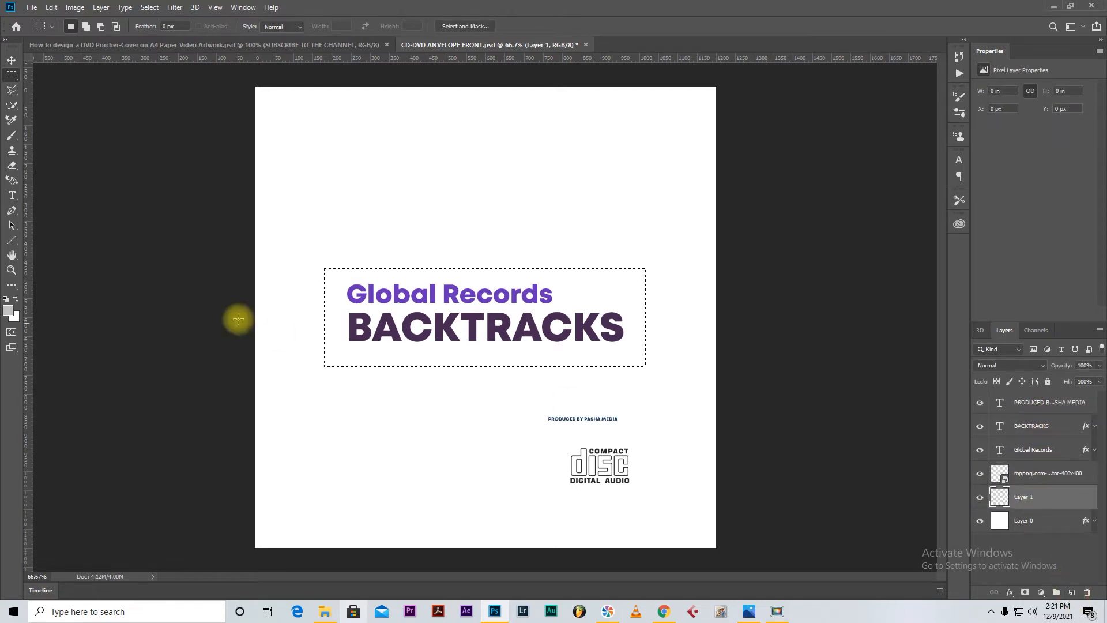
- Set the foreground colour to dark purple #200a43 and fill the rectangular selection around the titles with it on Layer 1
click(9, 310)
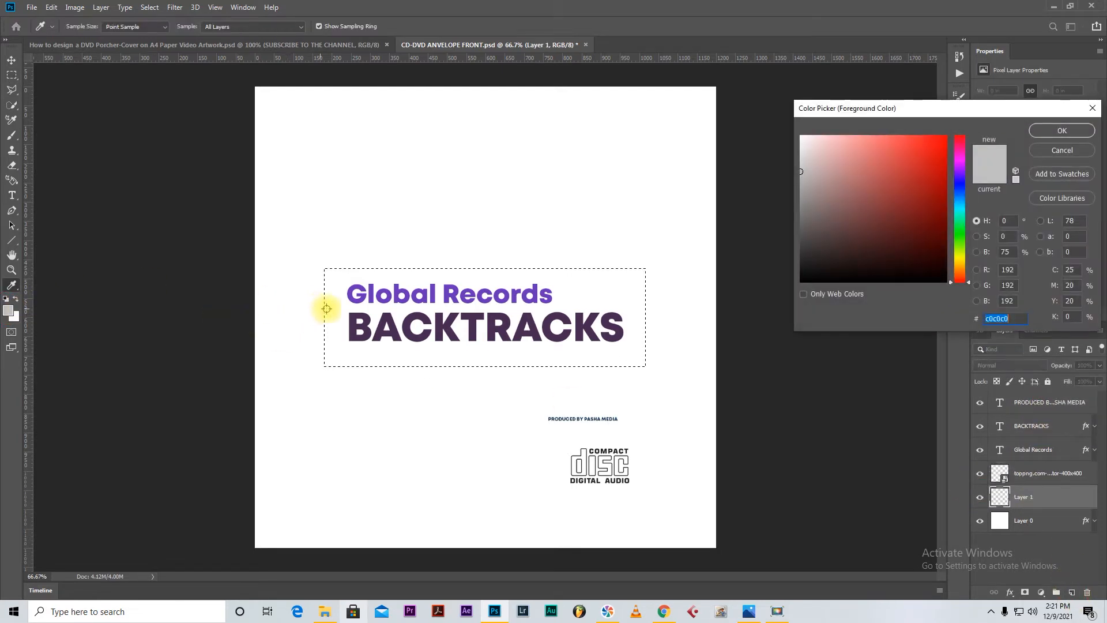
click(351, 298)
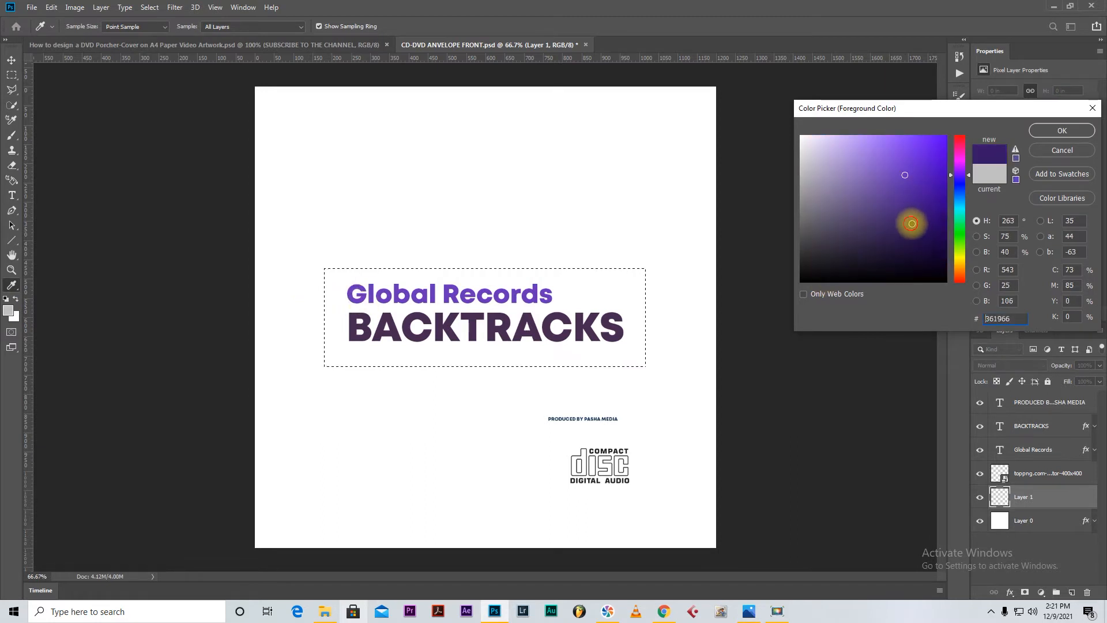
click(924, 243)
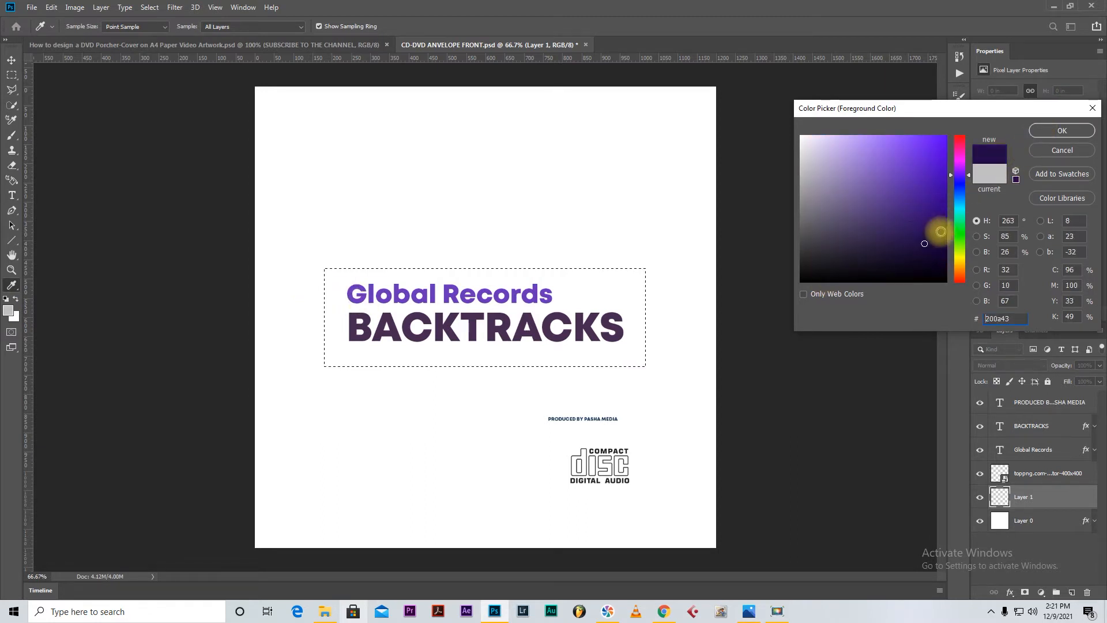
click(1050, 133)
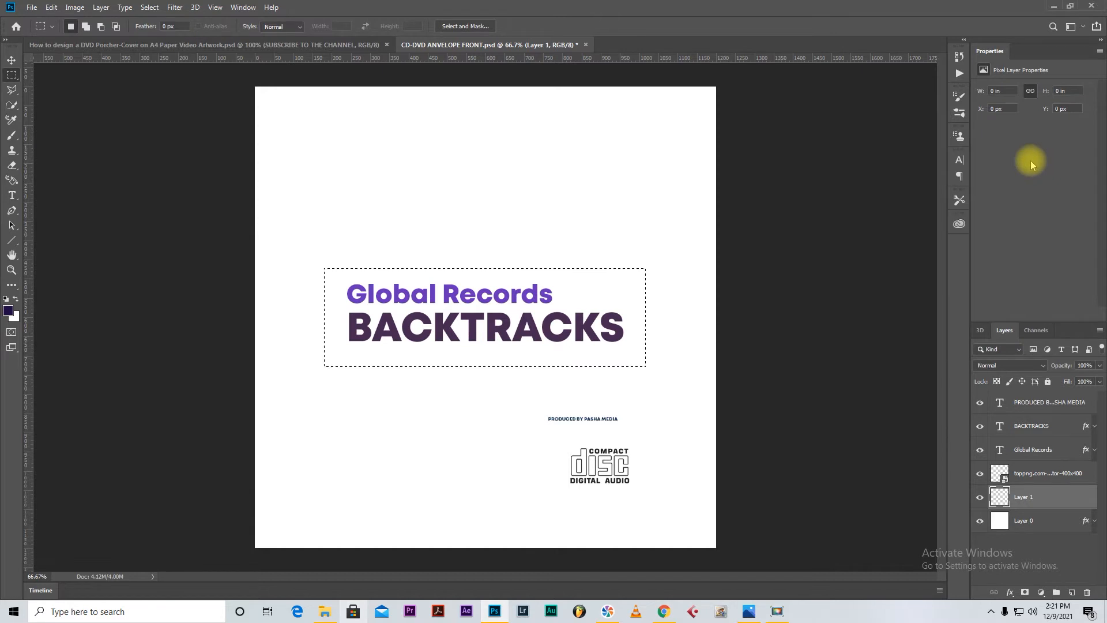
key(alt+BackSpace)
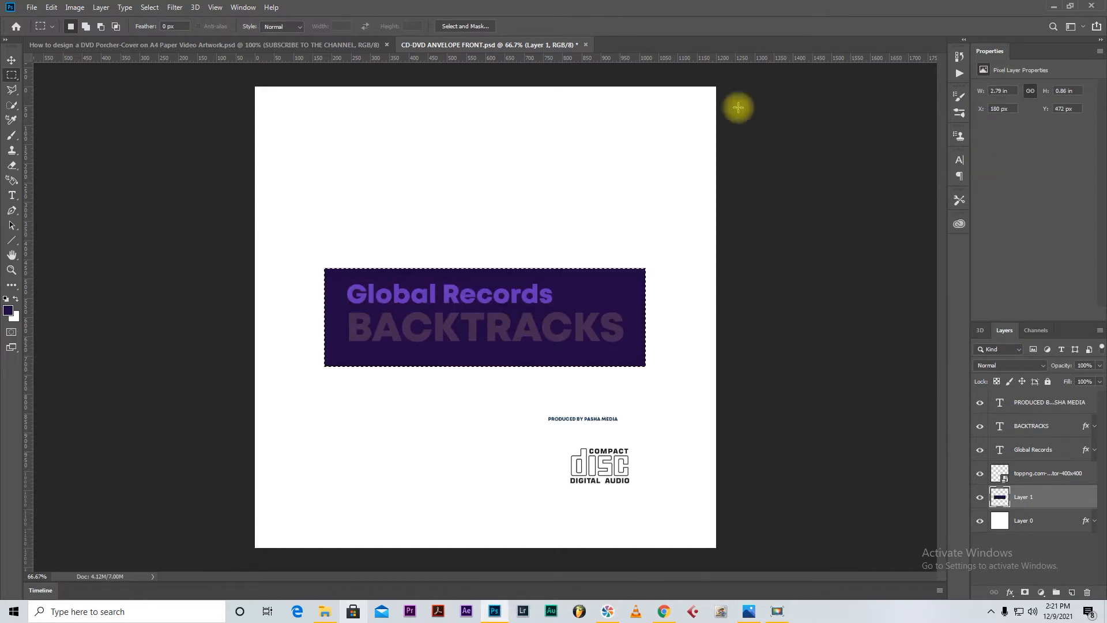
- Contract the selection by about 10 px, delete the fill inside it to leave a frame around the titles, and deselect
click(151, 7)
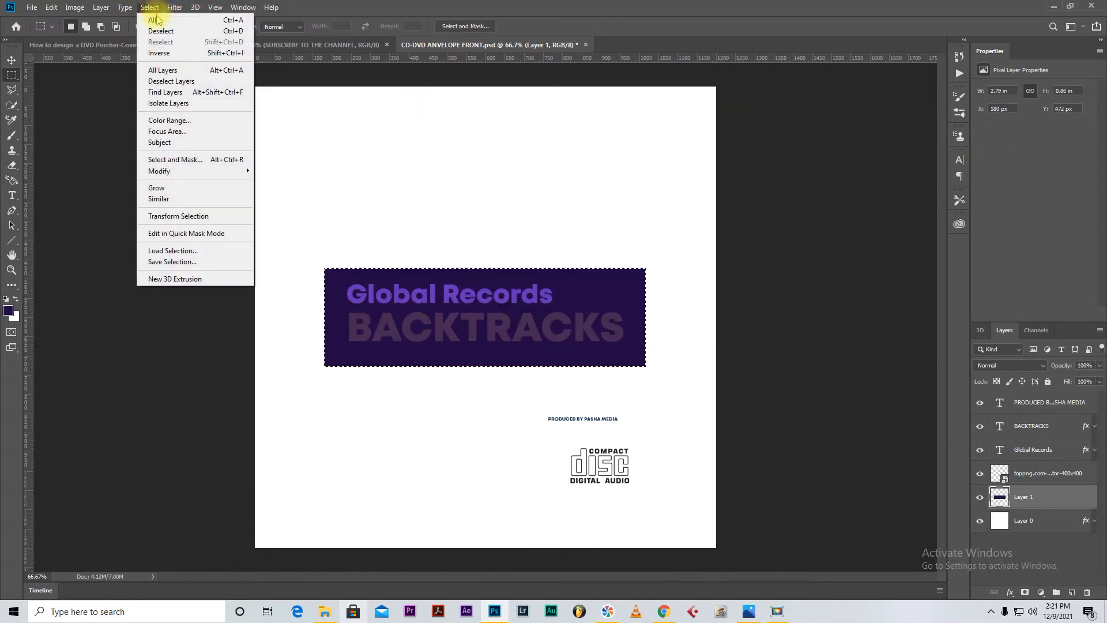
mouse_move(181, 173)
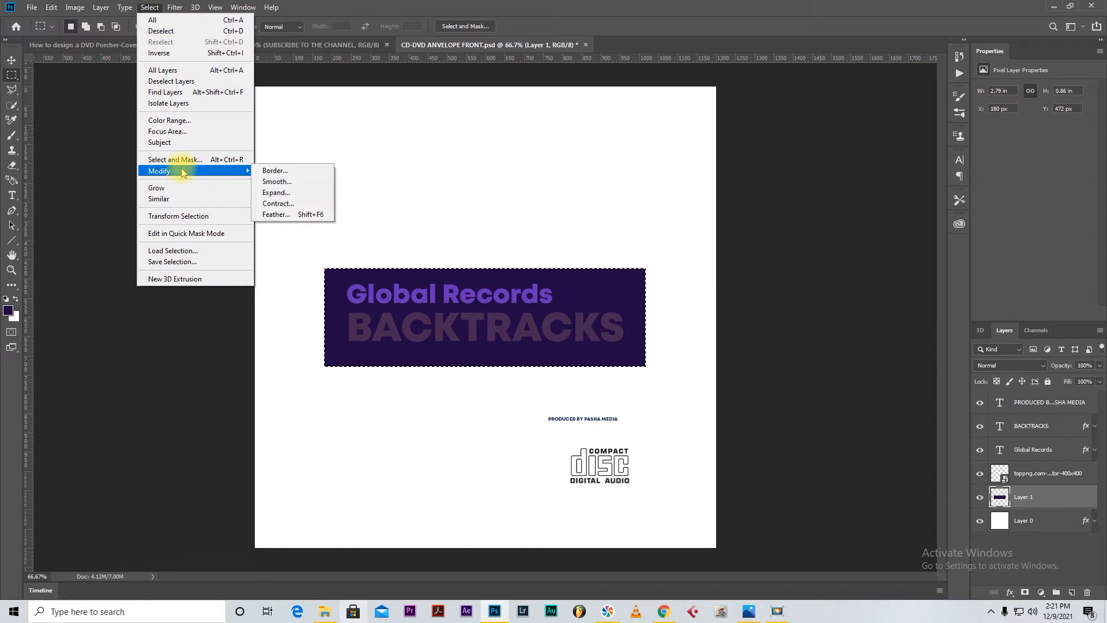
click(282, 204)
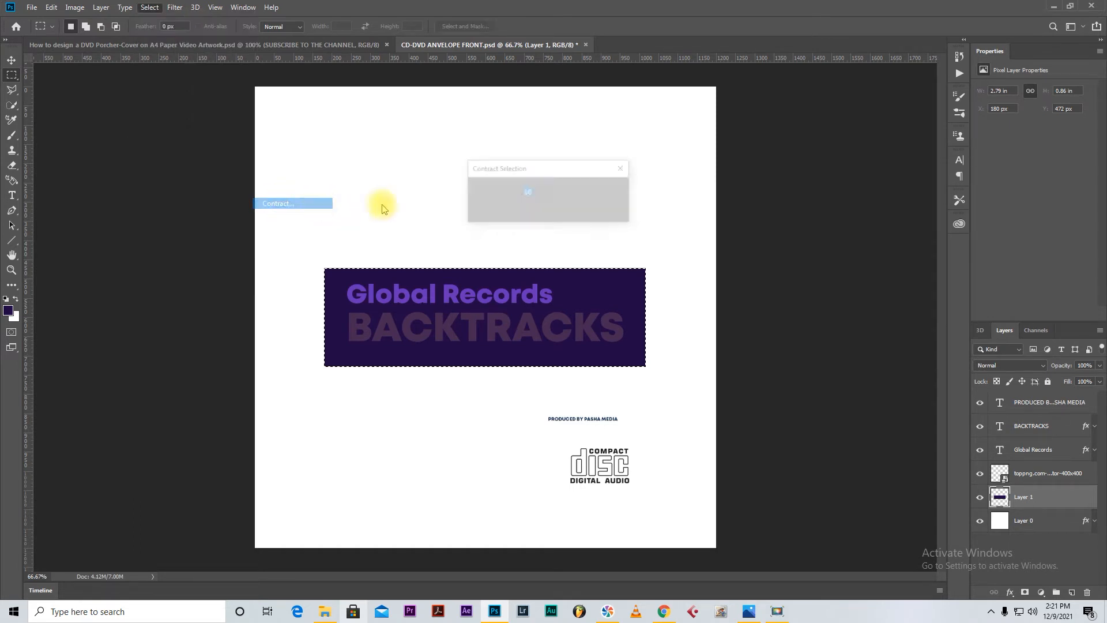
click(609, 192)
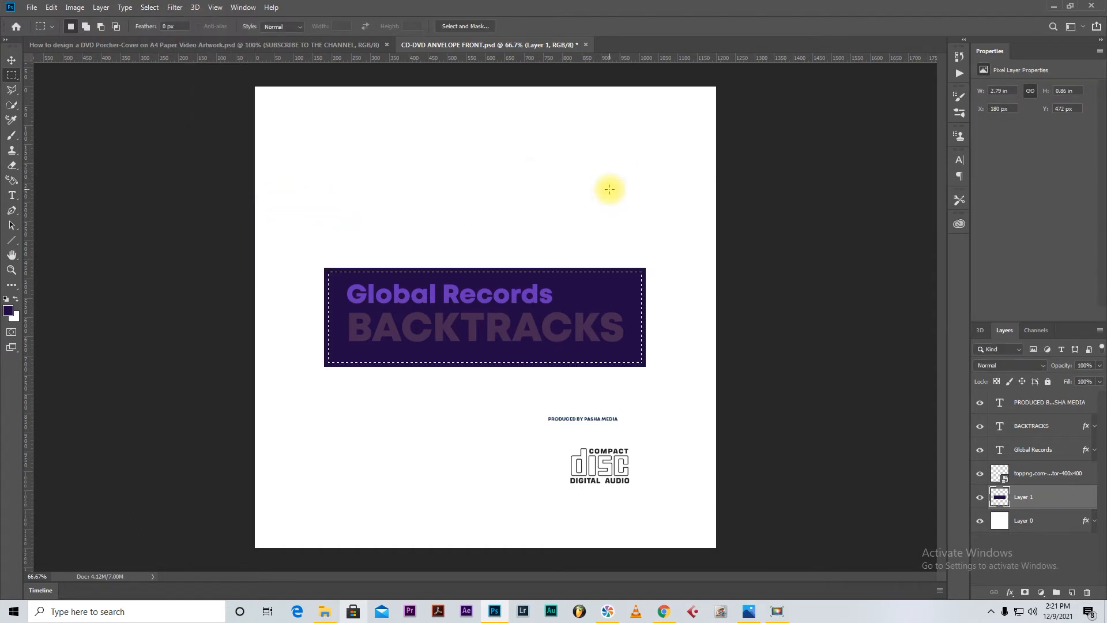
key(Delete)
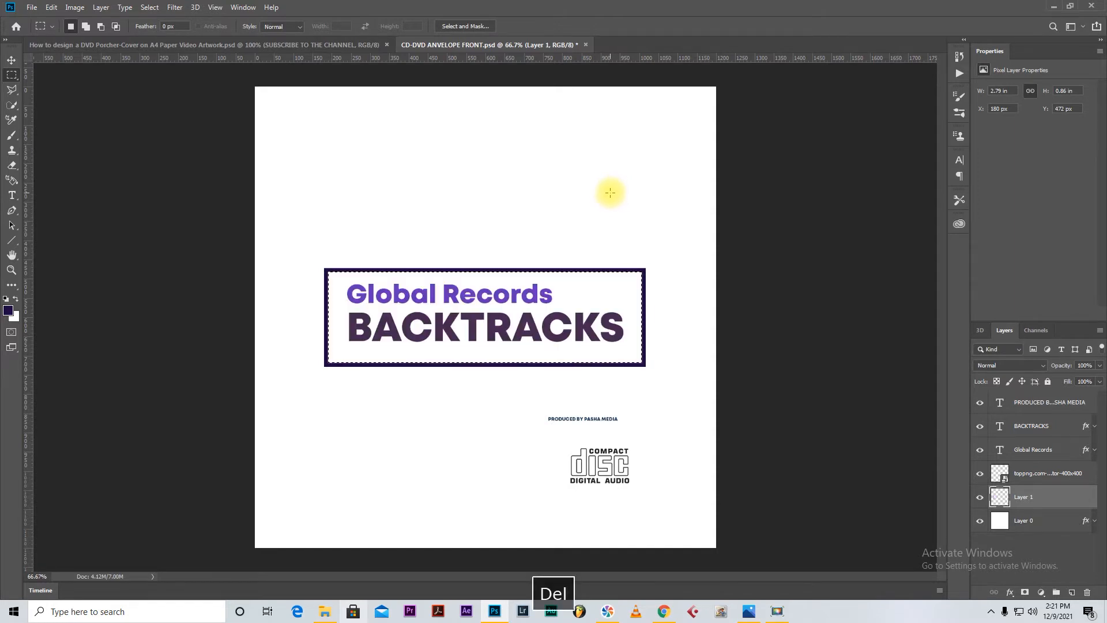
key(ctrl+d)
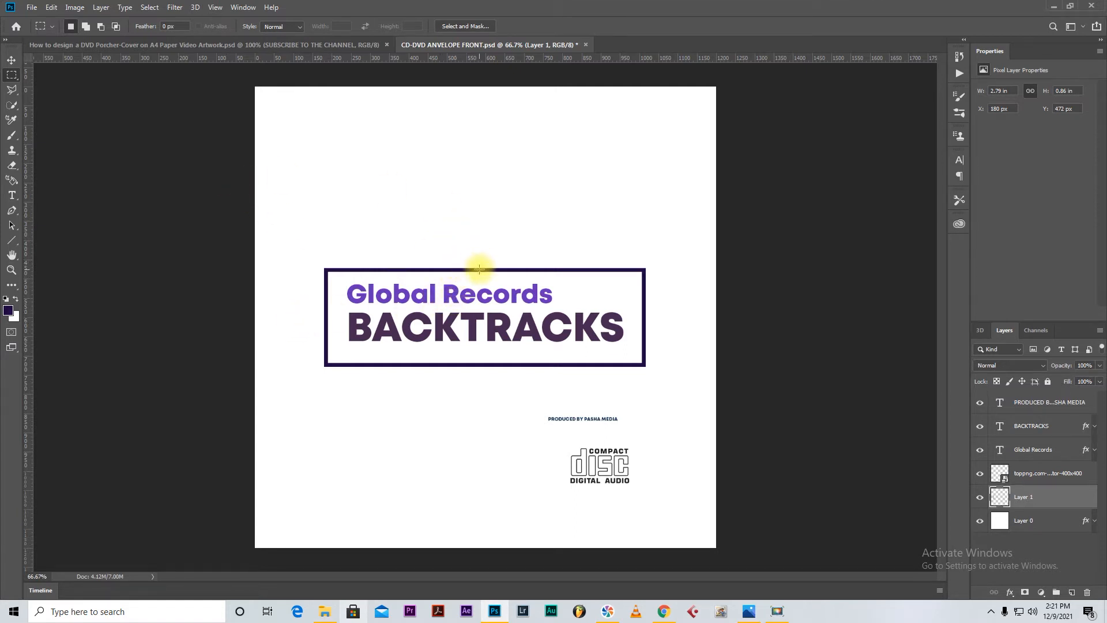
- Cut away the frame's upper-right corner, from above "Records" down to the middle of its right side, and deselect
drag(468, 237, 716, 326)
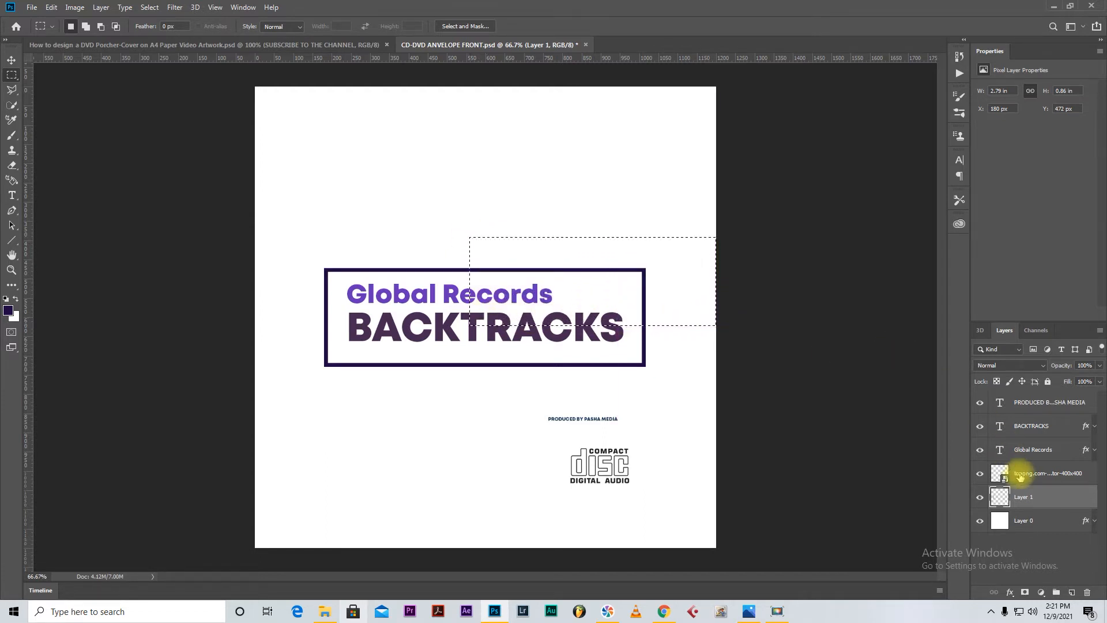
key(Delete)
key(ctrl+d)
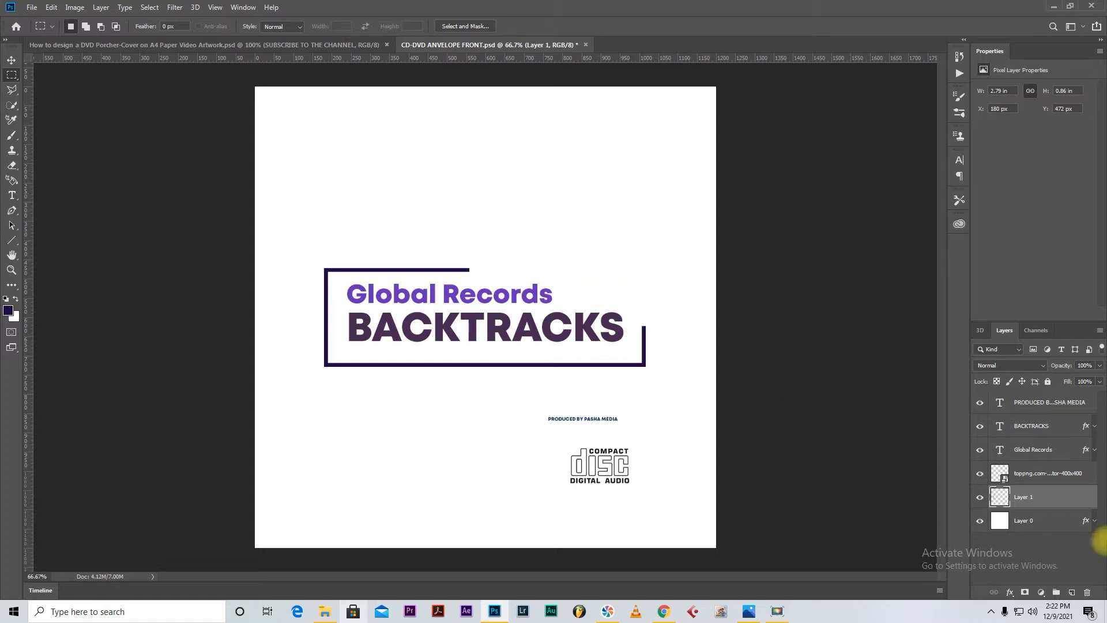
- Add a layer above the frame layer and fill a yellow rectangle about 0.11 x 0.12 in at about X 342, Y 178 px
click(1071, 594)
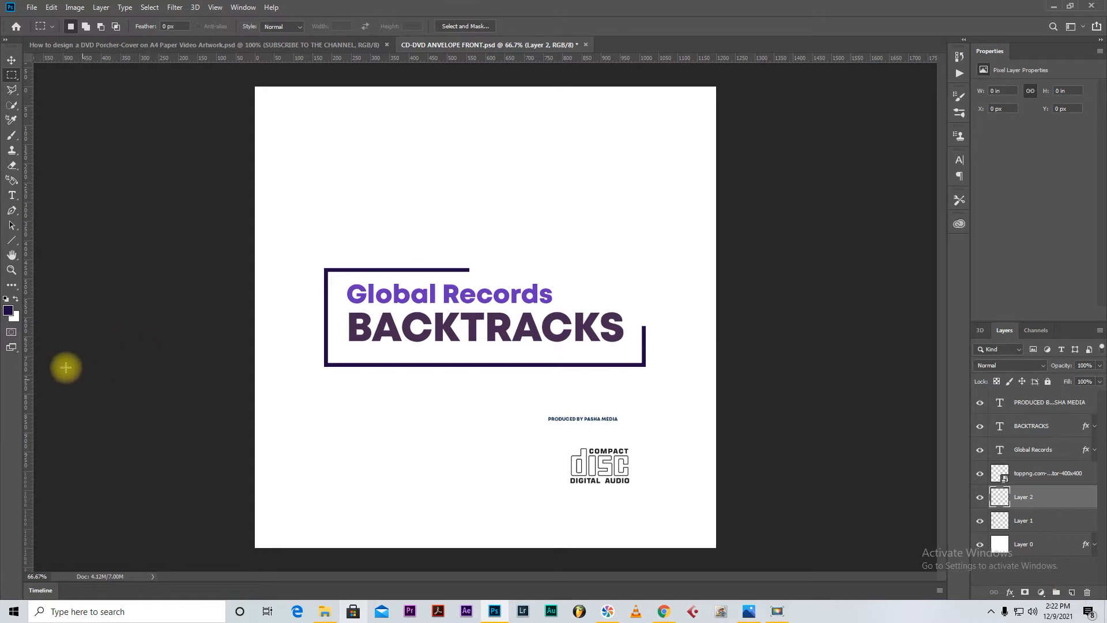
click(8, 311)
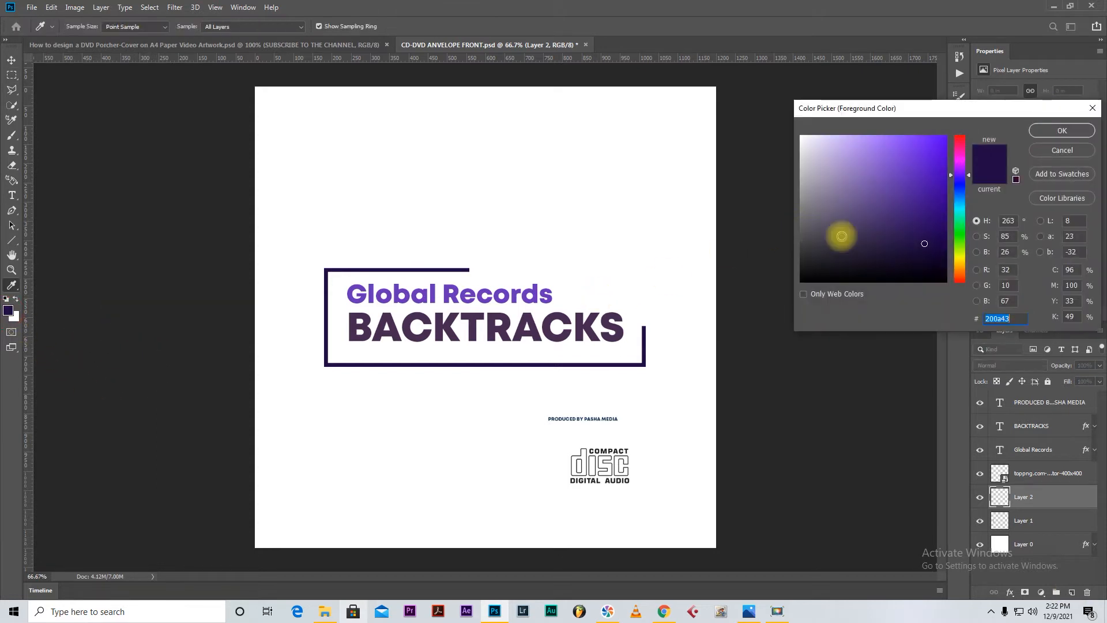
click(959, 260)
click(946, 136)
click(1062, 131)
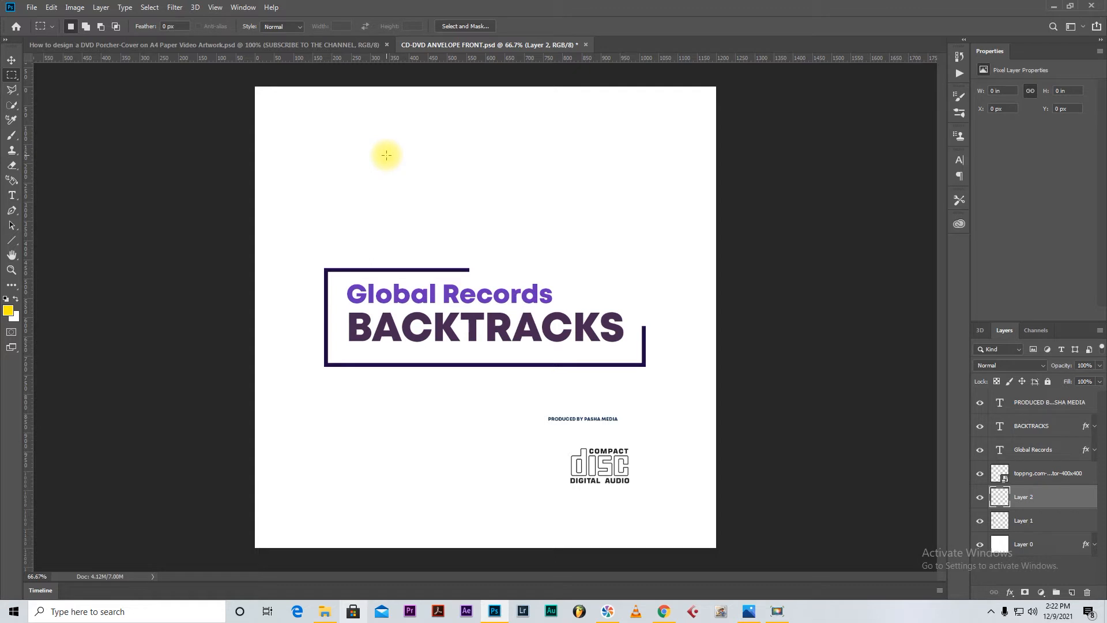
drag(386, 155, 398, 168)
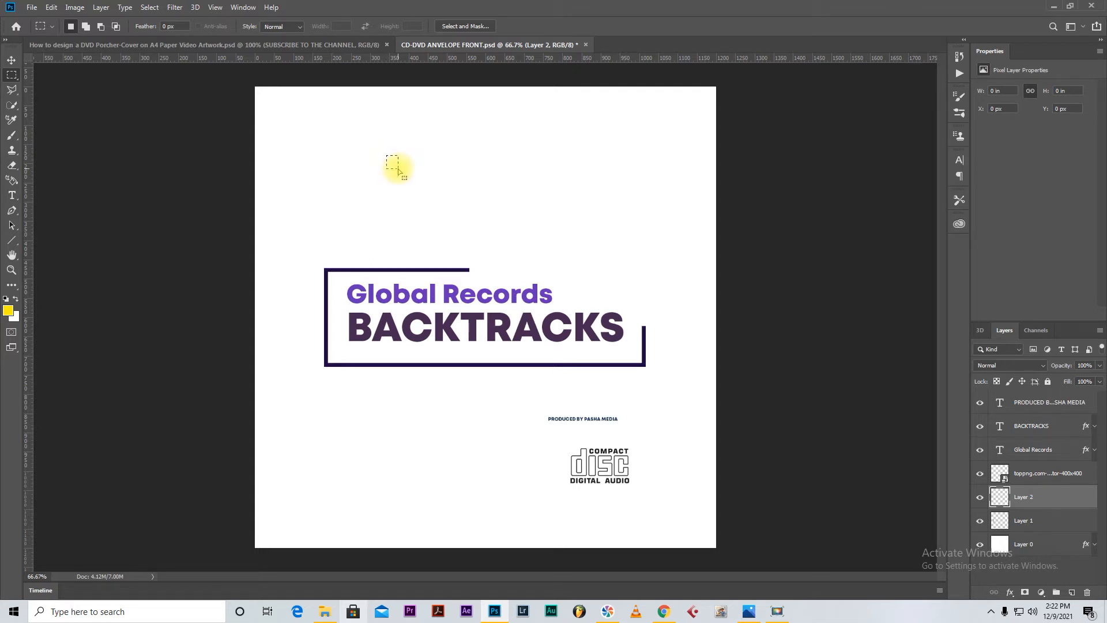
key(alt+BackSpace)
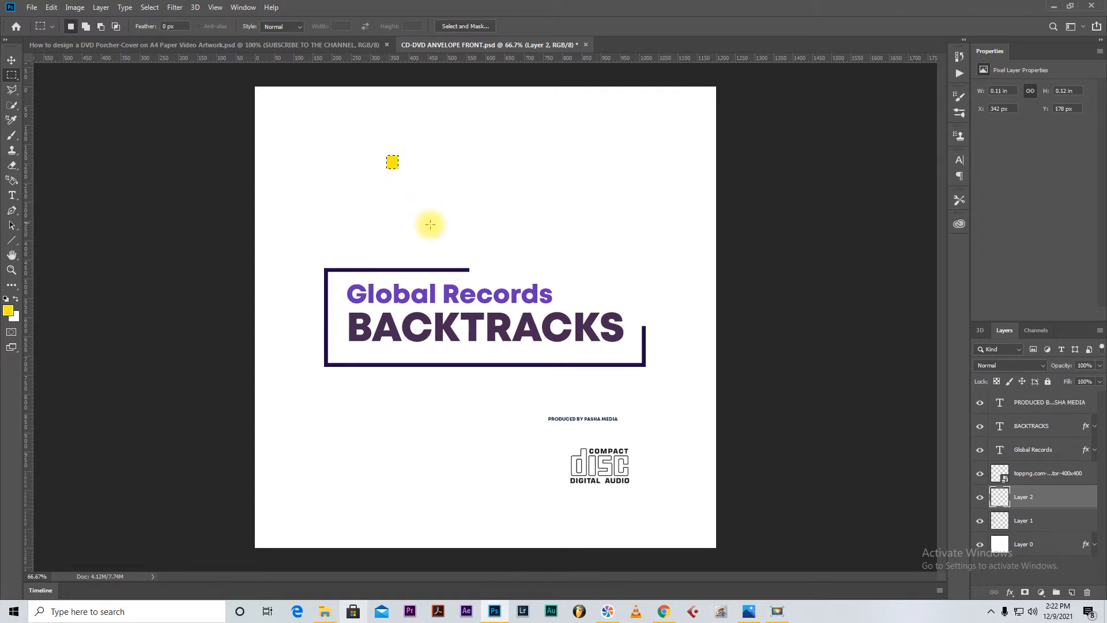
- Fill three more yellow rectangles: a tiny one above the frame's middle, one above its right end, and a larger one at the canvas's lower left
drag(481, 223, 486, 230)
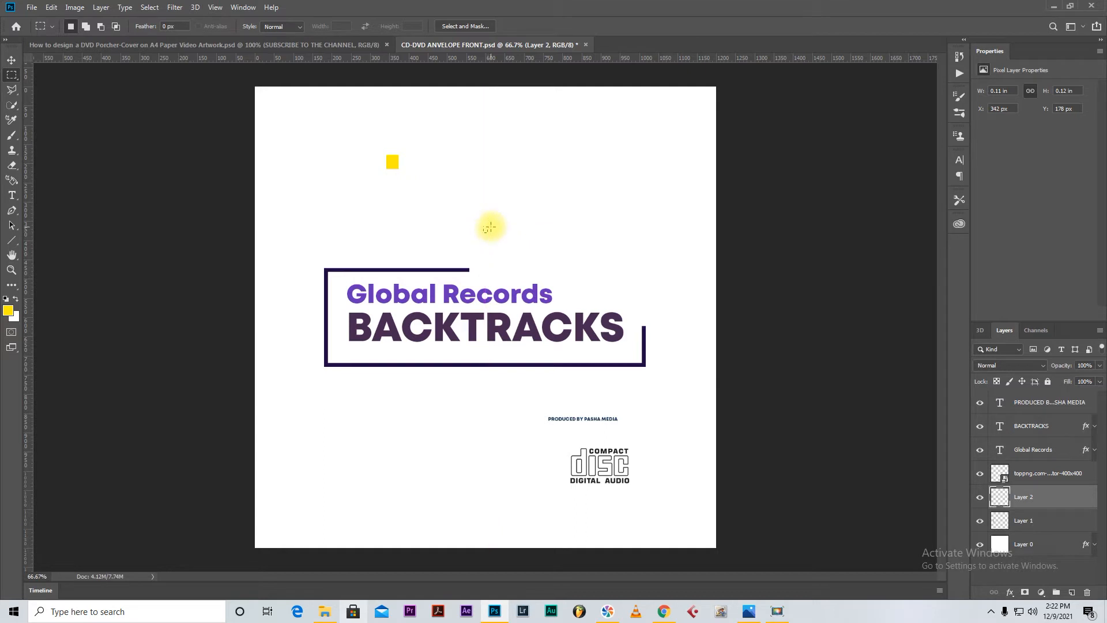
key(alt+BackSpace)
drag(612, 211, 627, 232)
key(alt+BackSpace)
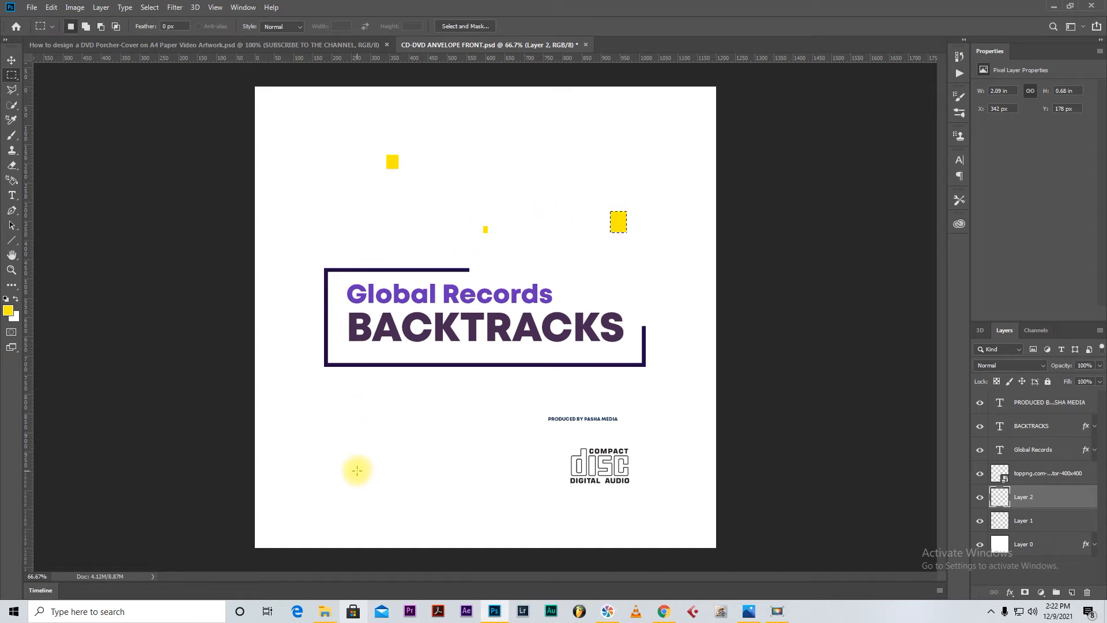
drag(357, 470, 376, 491)
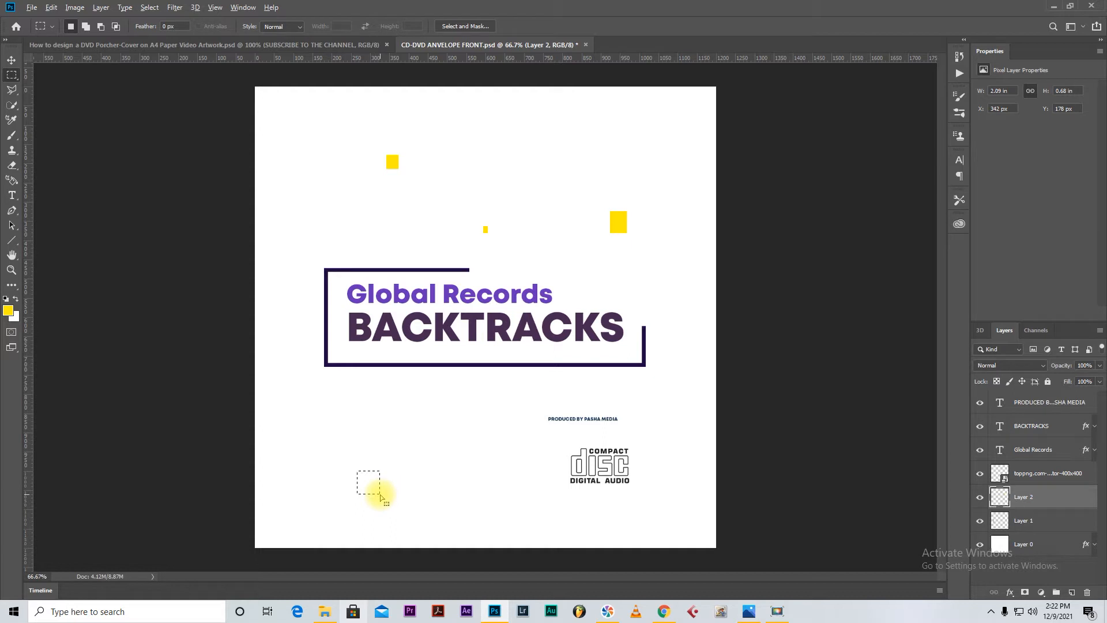
key(alt+BackSpace)
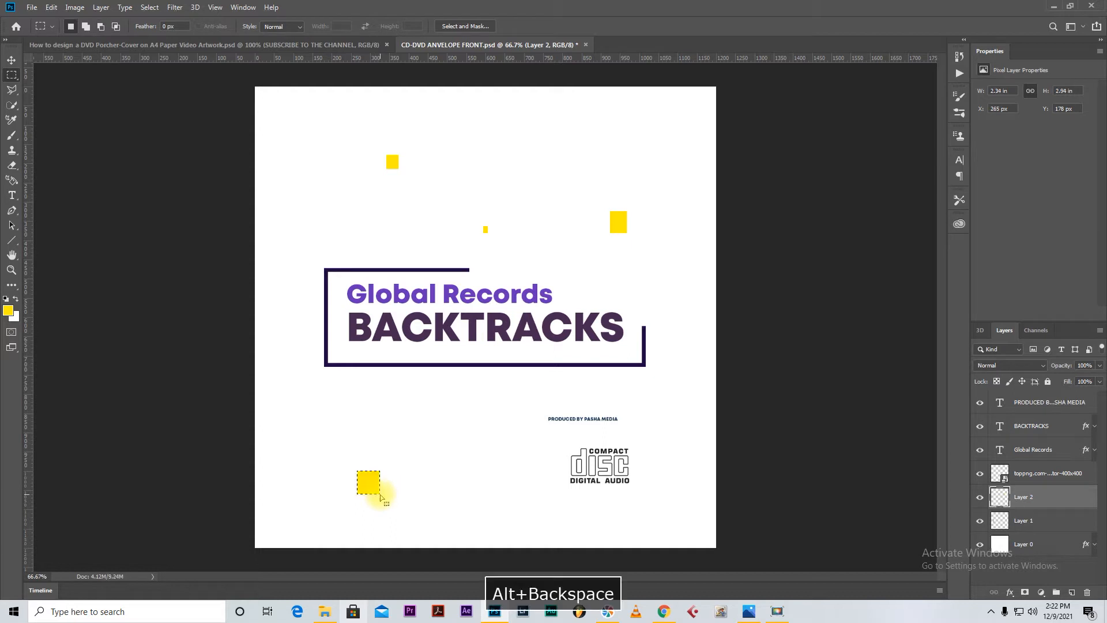
- Fill four small rectangles with orange #ff7200: two around the lower-left yellow square, one near the canvas's upper right, one beside the "G" of Global
click(8, 311)
click(959, 269)
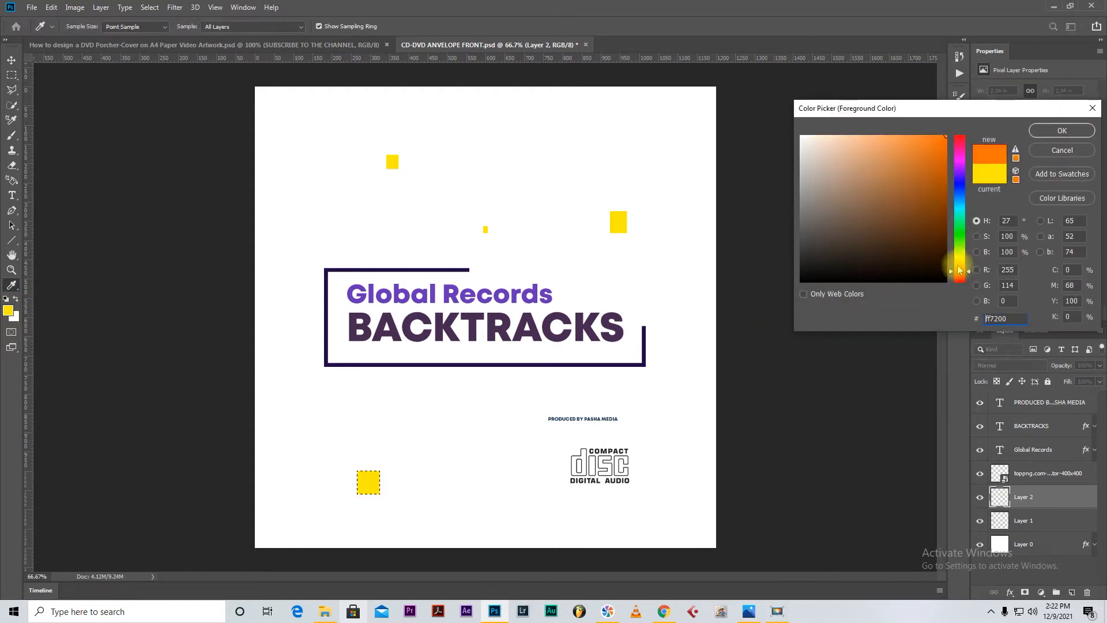
click(1062, 130)
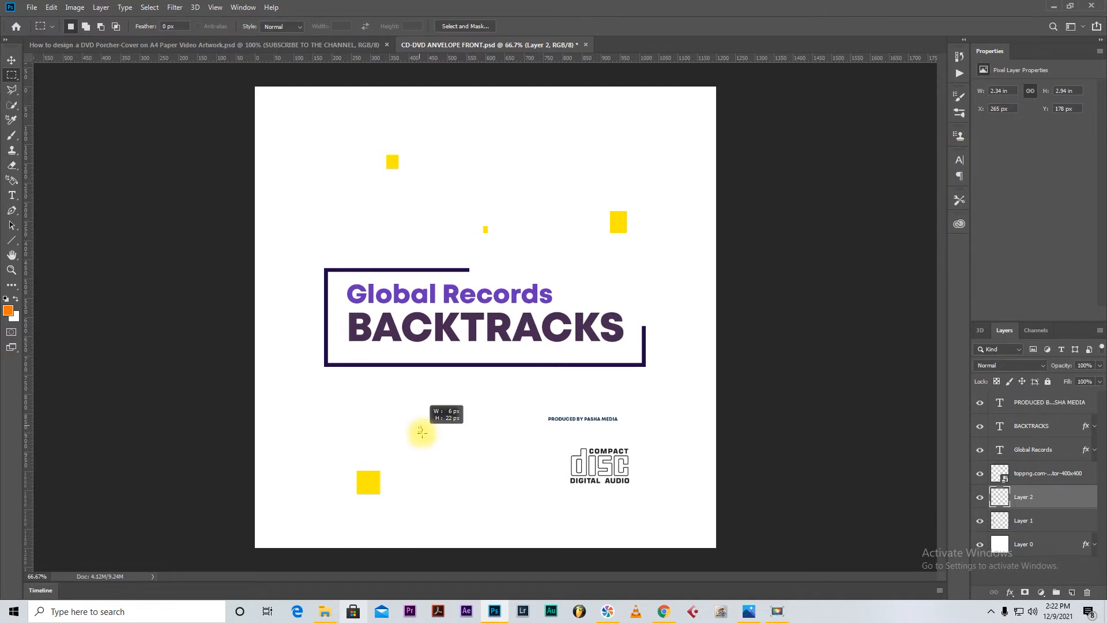
key(alt+BackSpace)
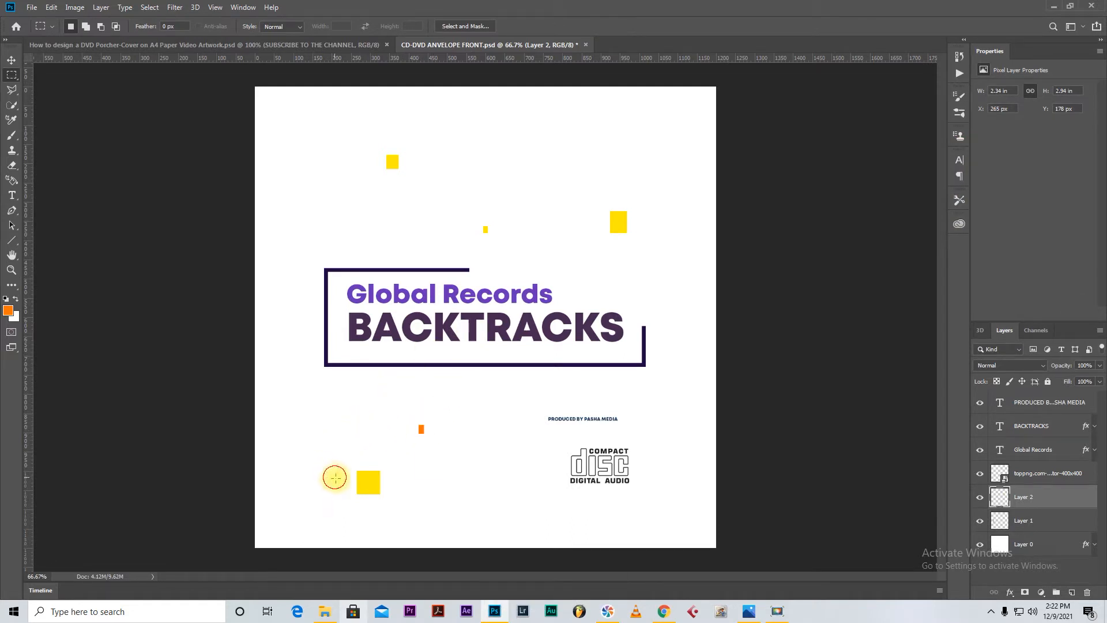
key(alt+BackSpace)
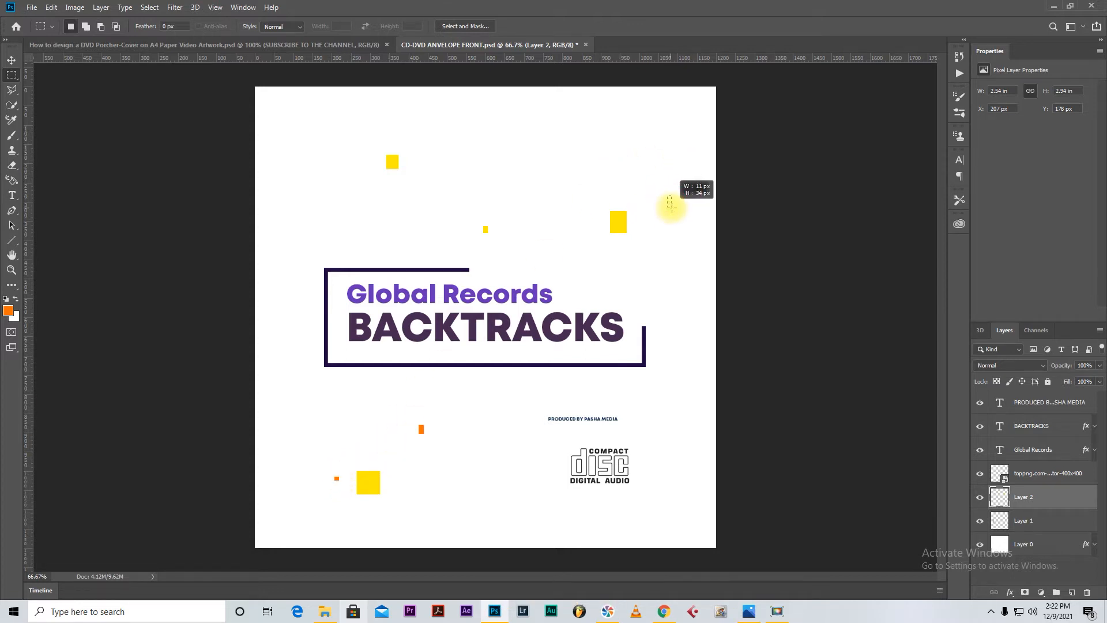
key(alt+BackSpace)
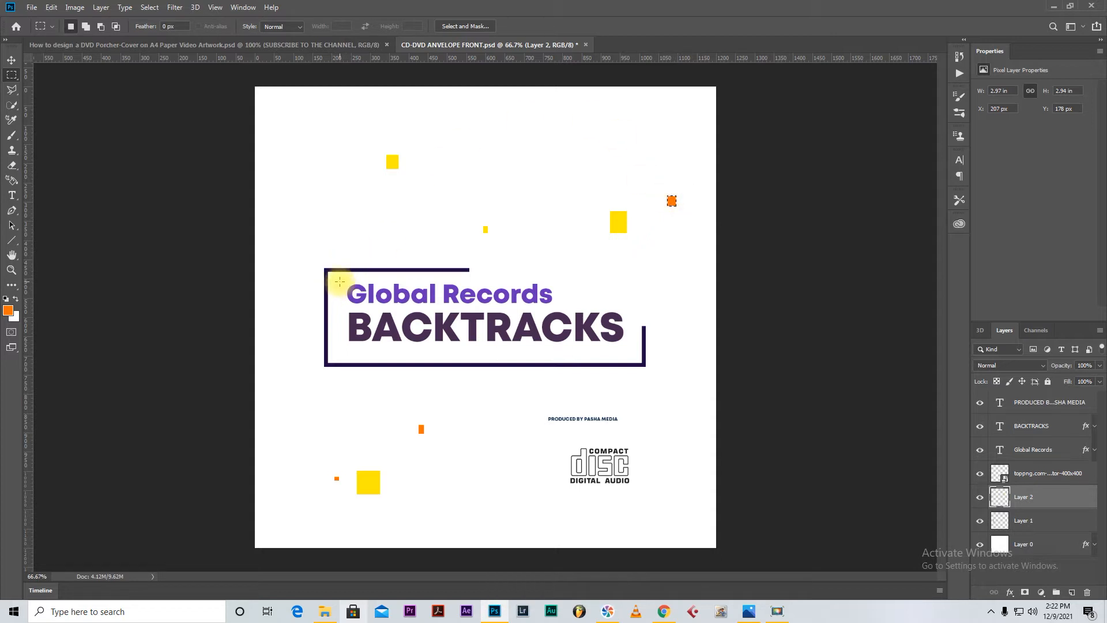
drag(339, 281, 343, 287)
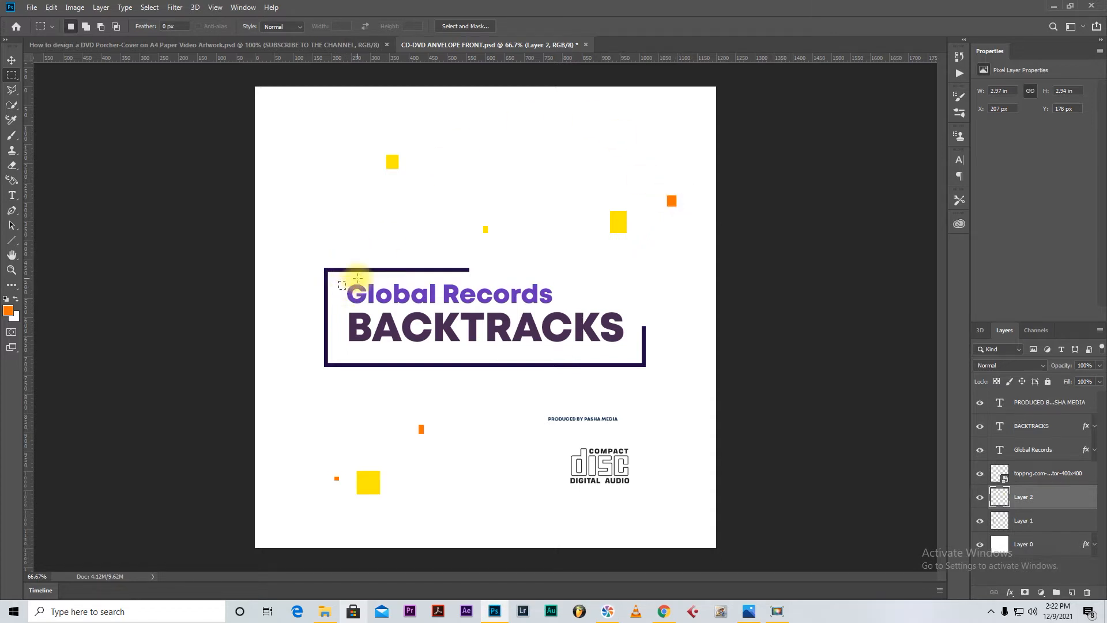
key(alt+BackSpace)
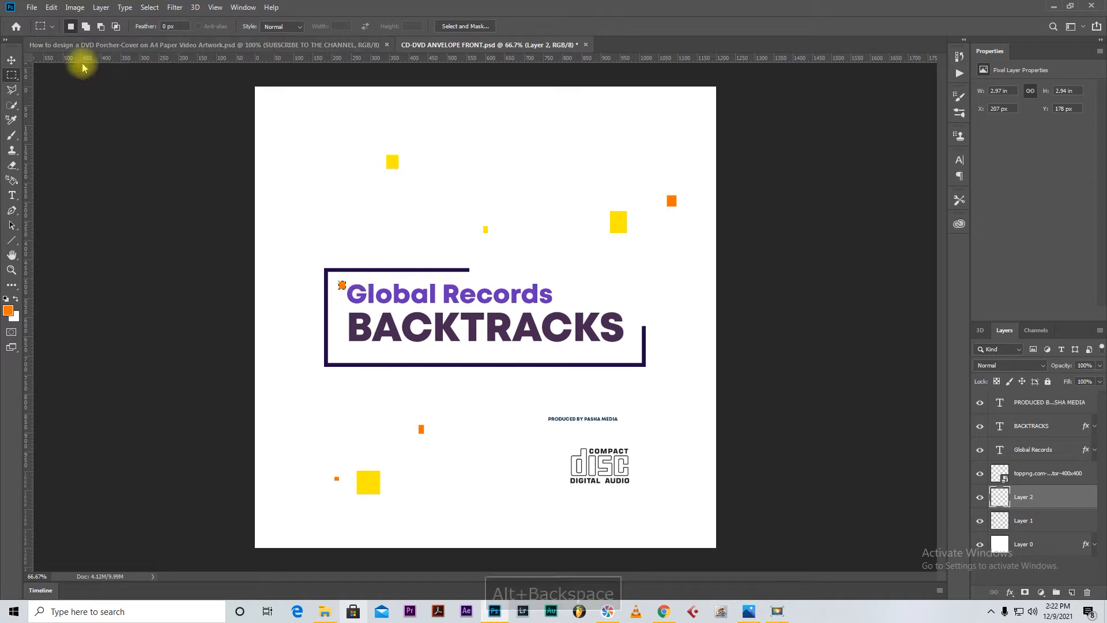
- Fill two narrow vertical light blue bars, one to the right of the producer credit and one left of the disc logo, and deselect
click(7, 311)
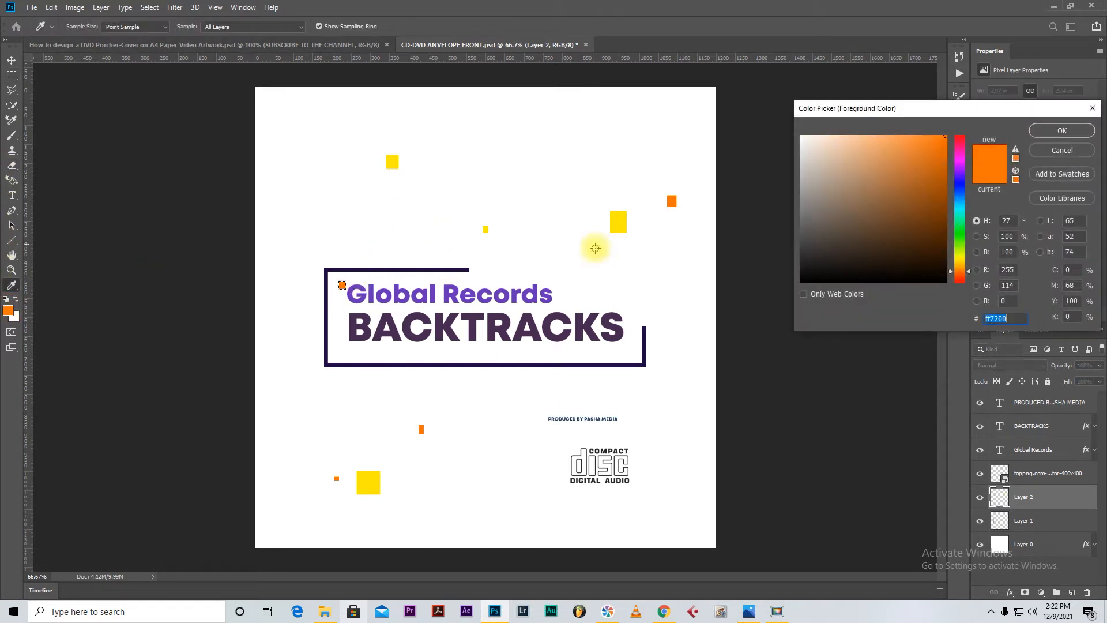
click(960, 205)
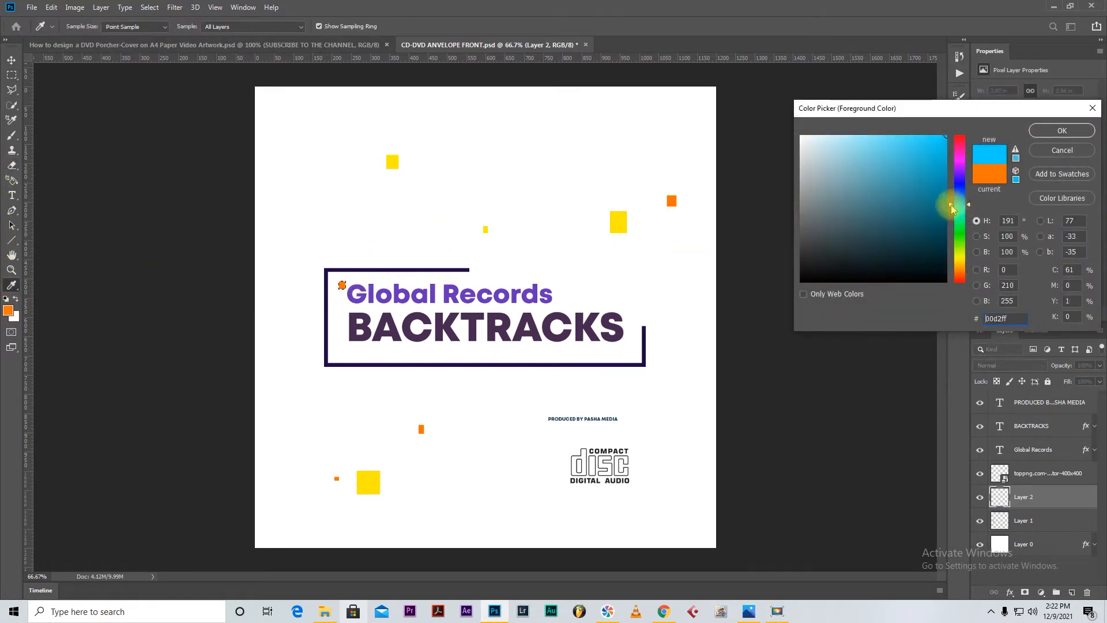
click(941, 208)
drag(943, 197, 954, 133)
click(1033, 136)
key(m)
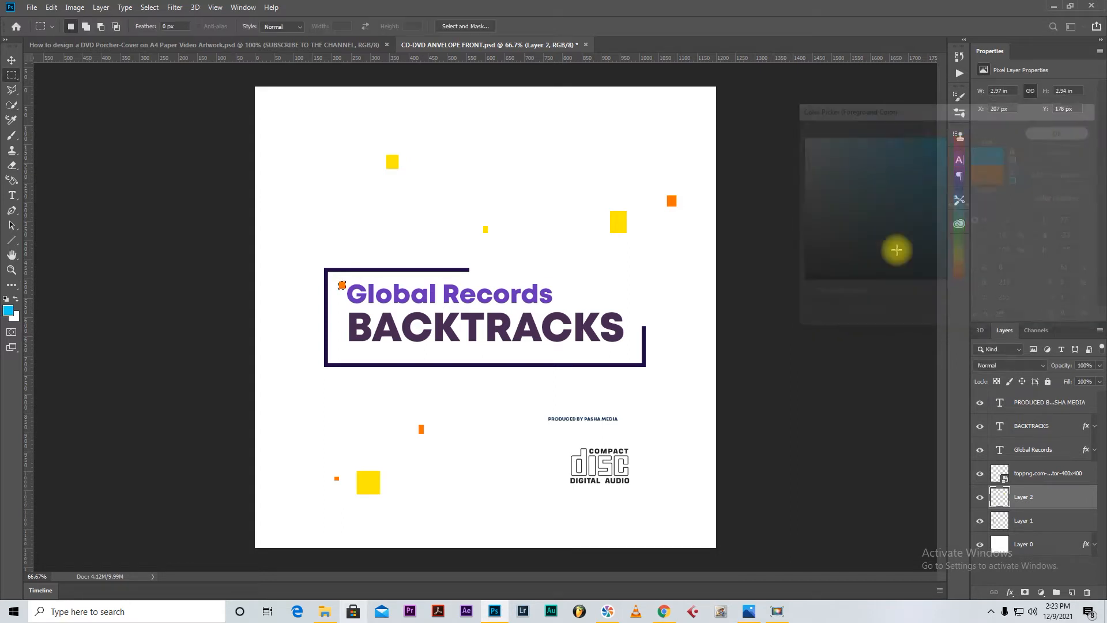
drag(660, 423, 664, 436)
key(alt+BackSpace)
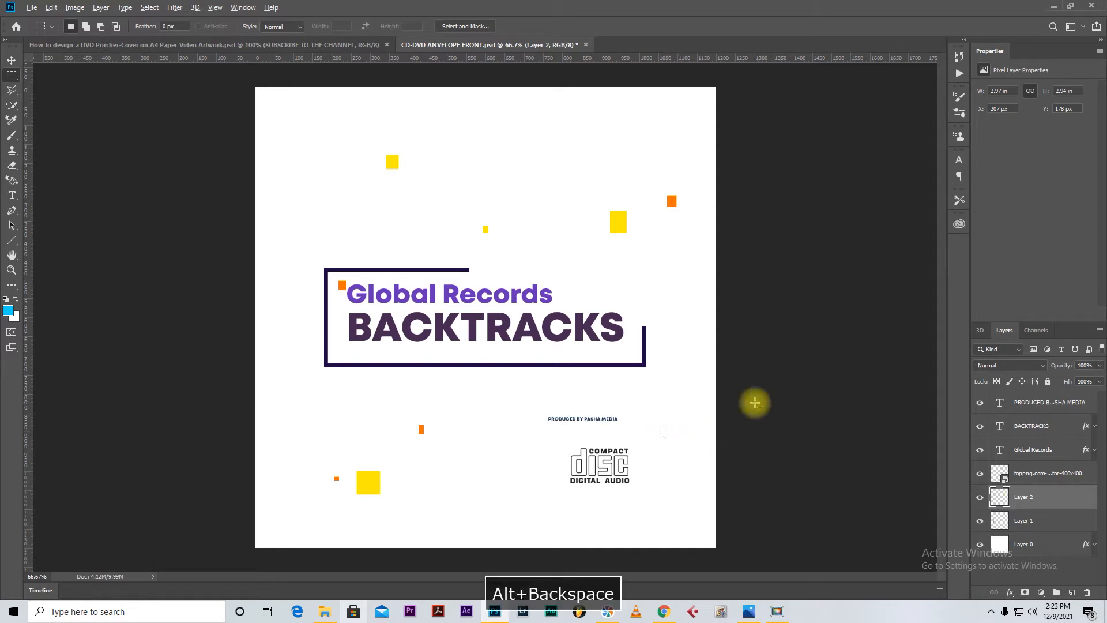
drag(497, 470, 499, 492)
key(alt+BackSpace)
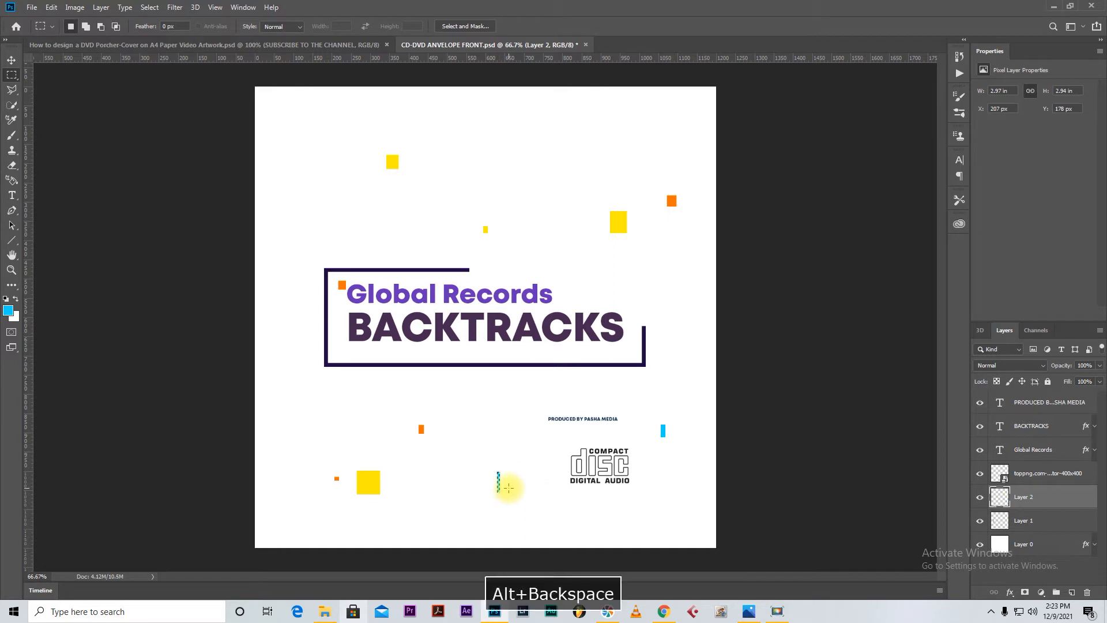
key(ctrl+d)
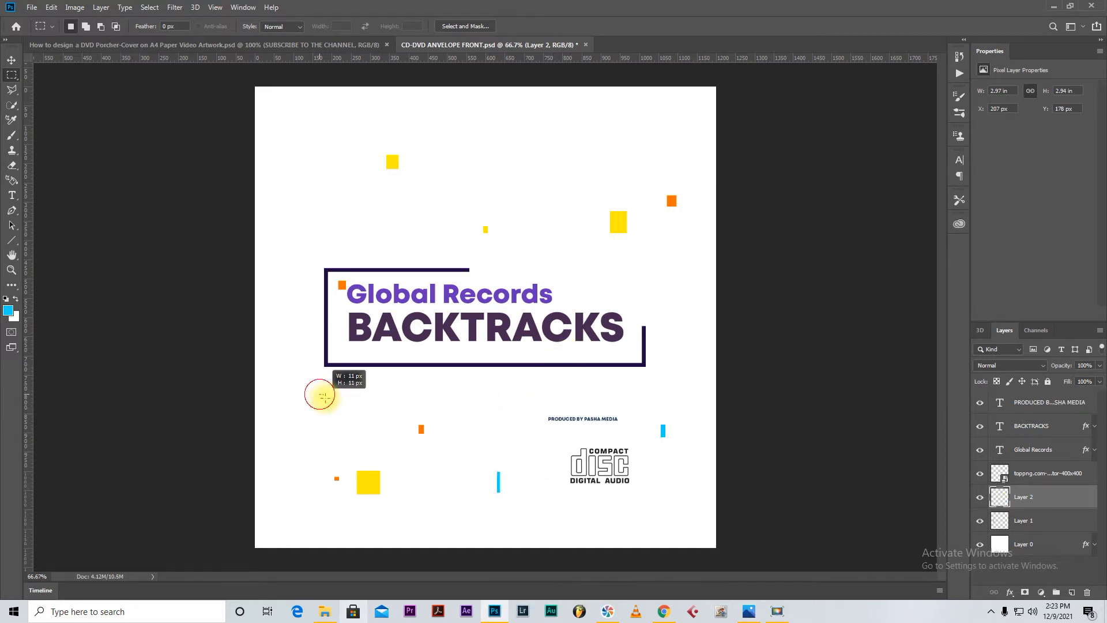
- Fill a small horizontal light blue bar just below the title frame's lower-left corner and deselect it
key(alt+BackSpace)
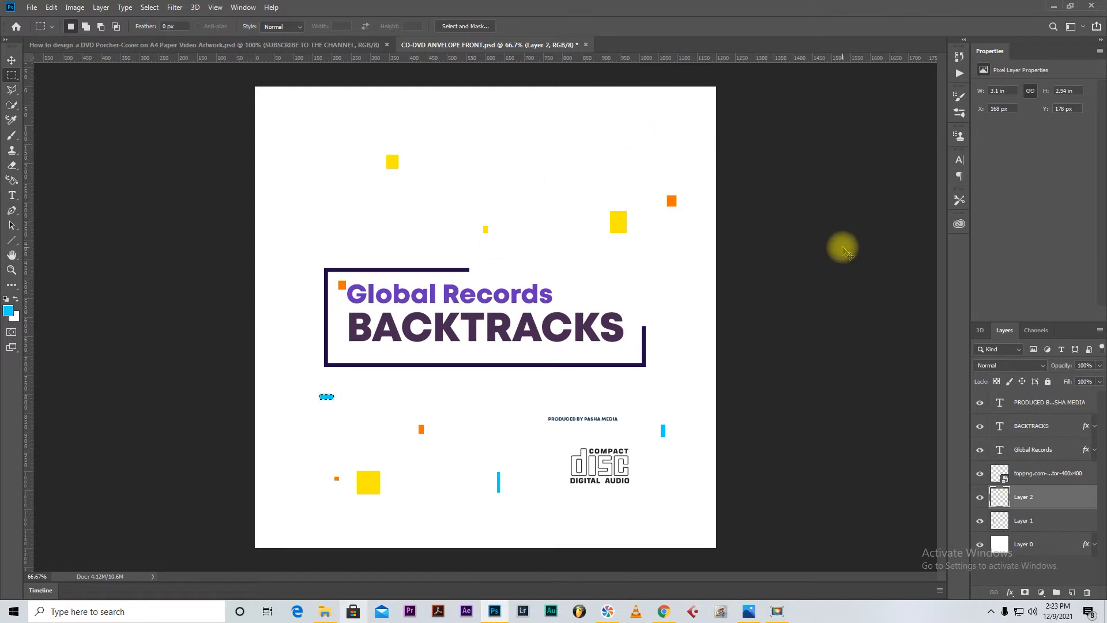
key(ctrl+d)
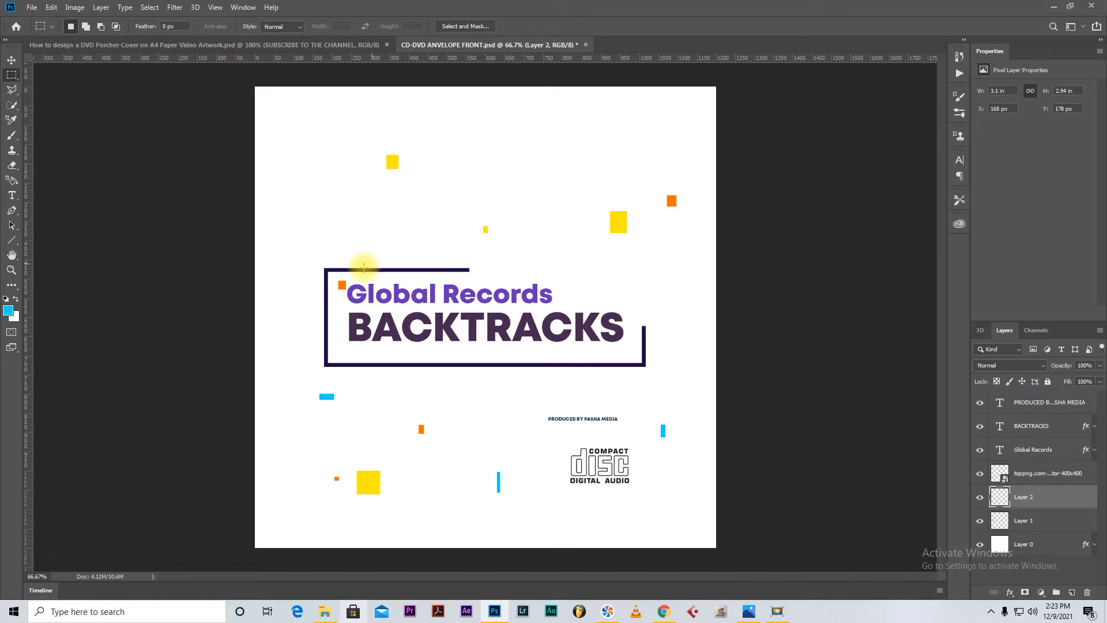
- Draw a small circular selection with the Elliptical Marquee tool, between the upper-left yellow rectangle and the title frame
click(12, 76)
click(58, 87)
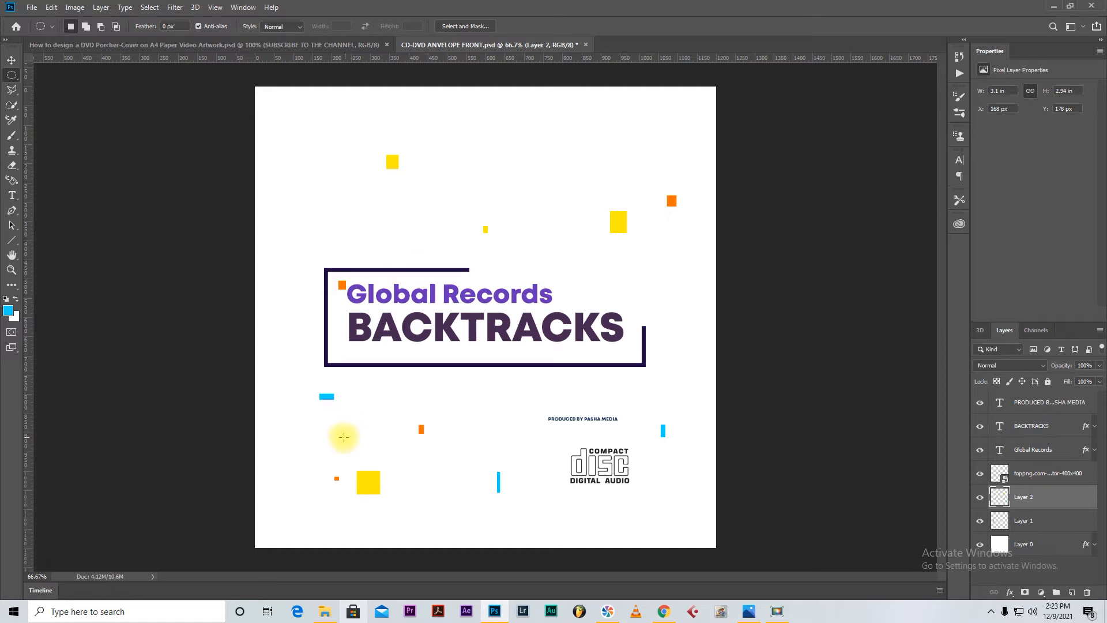
drag(402, 213, 399, 228)
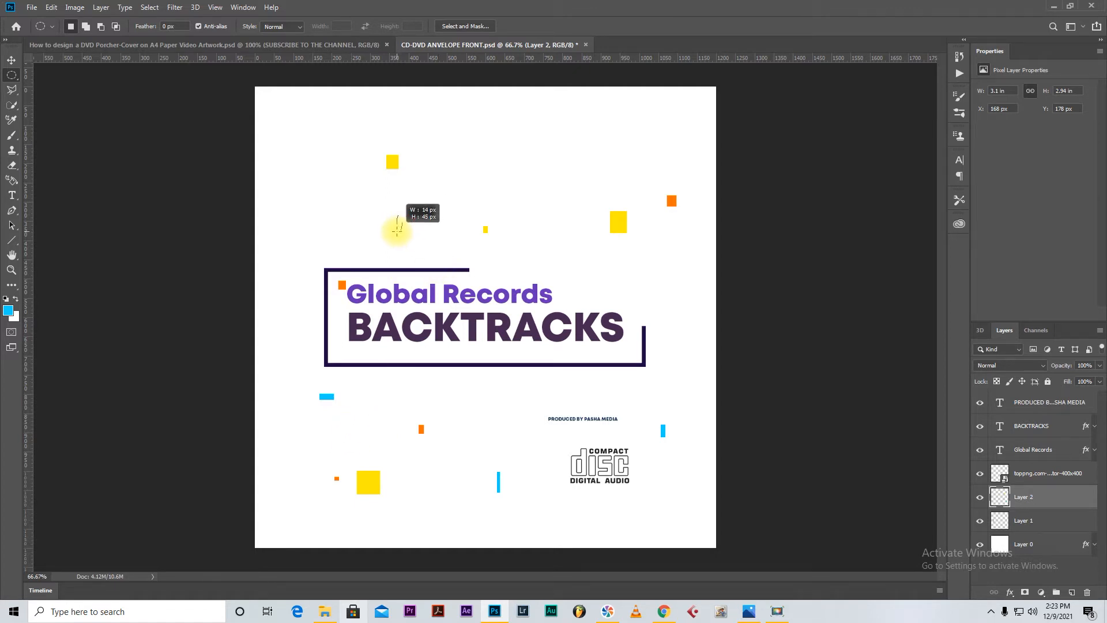
drag(396, 233, 396, 234)
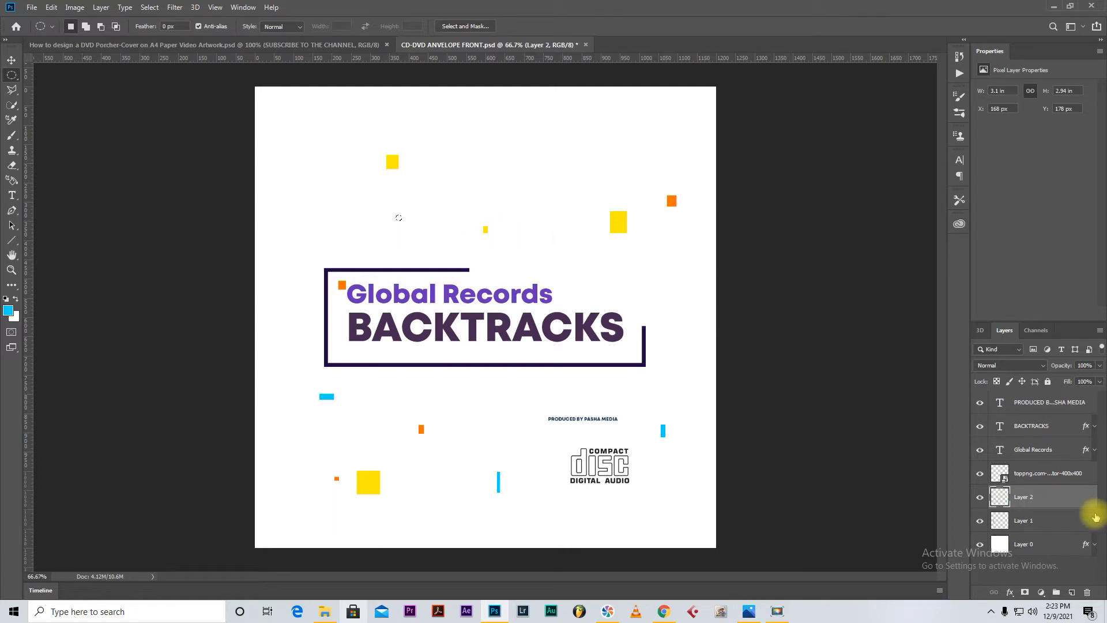
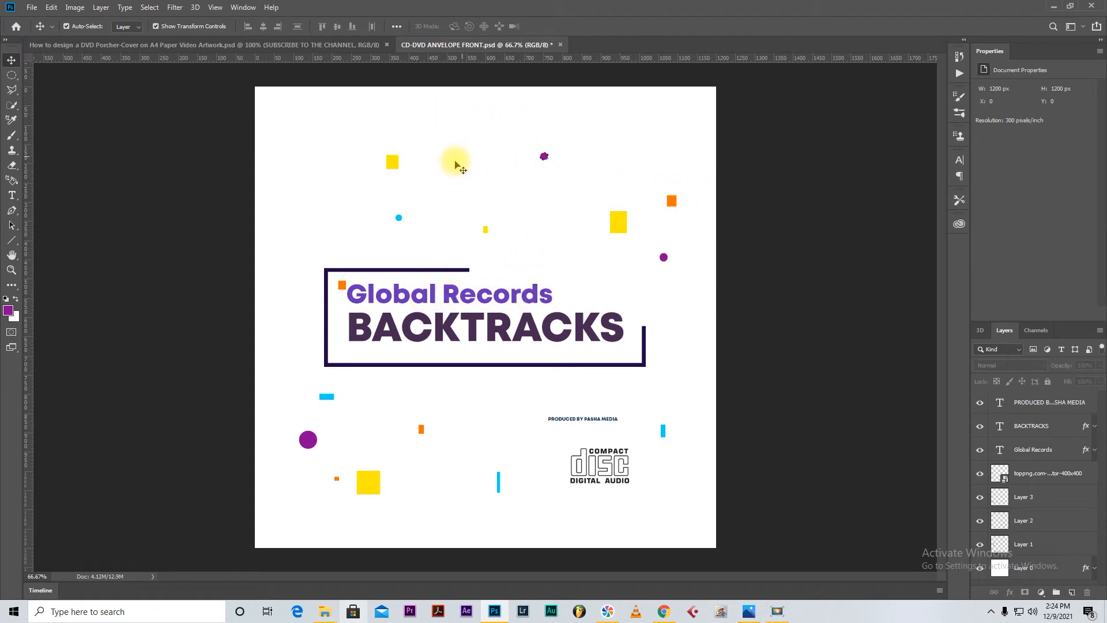
- Add the text "PMG MUSIC NEW HITS DAILY" above the upper-left yellow rectangle
click(12, 195)
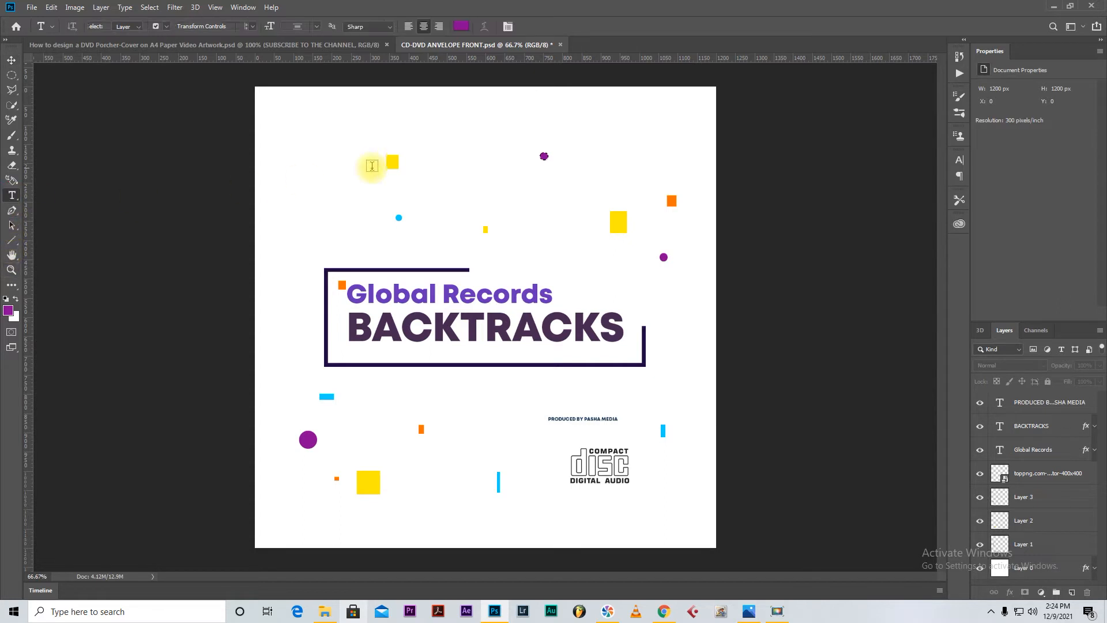
click(381, 129)
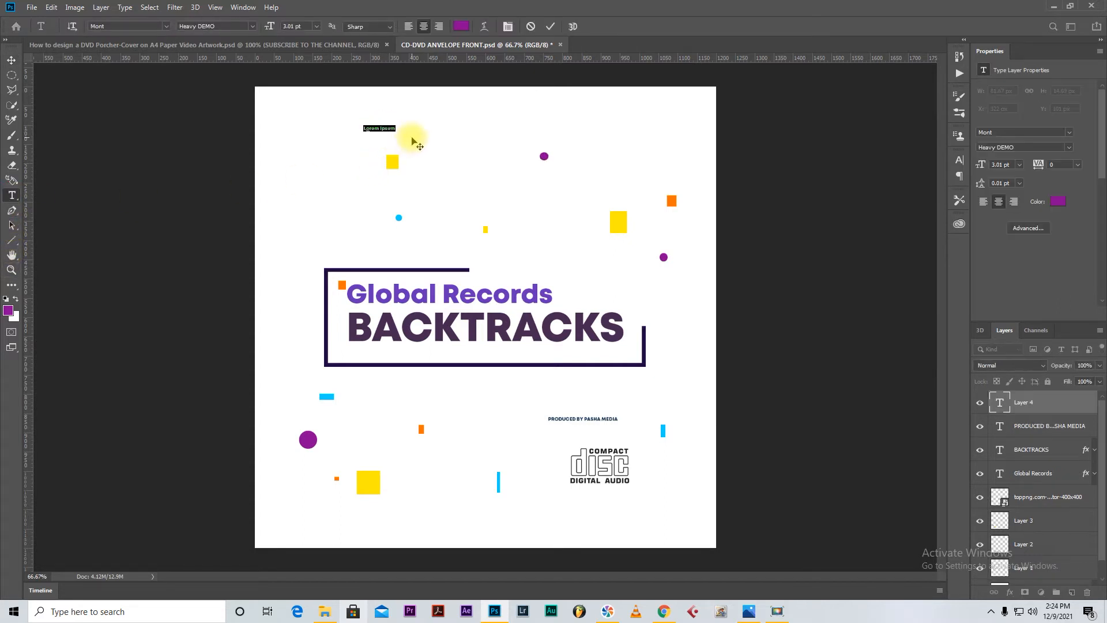
text(PMG MU)
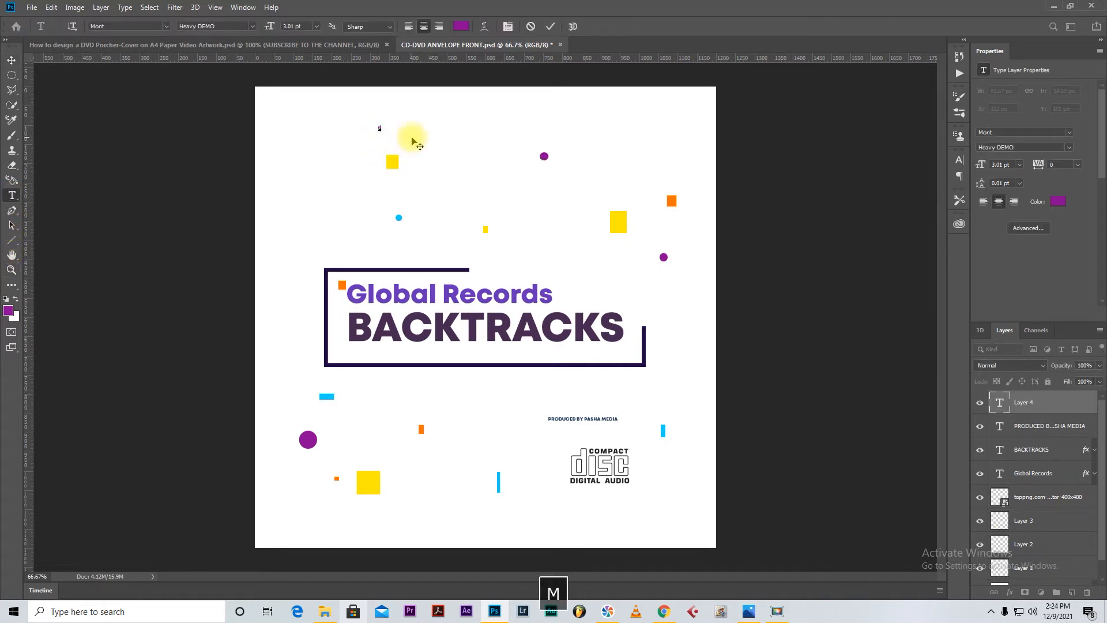
text(SIC )
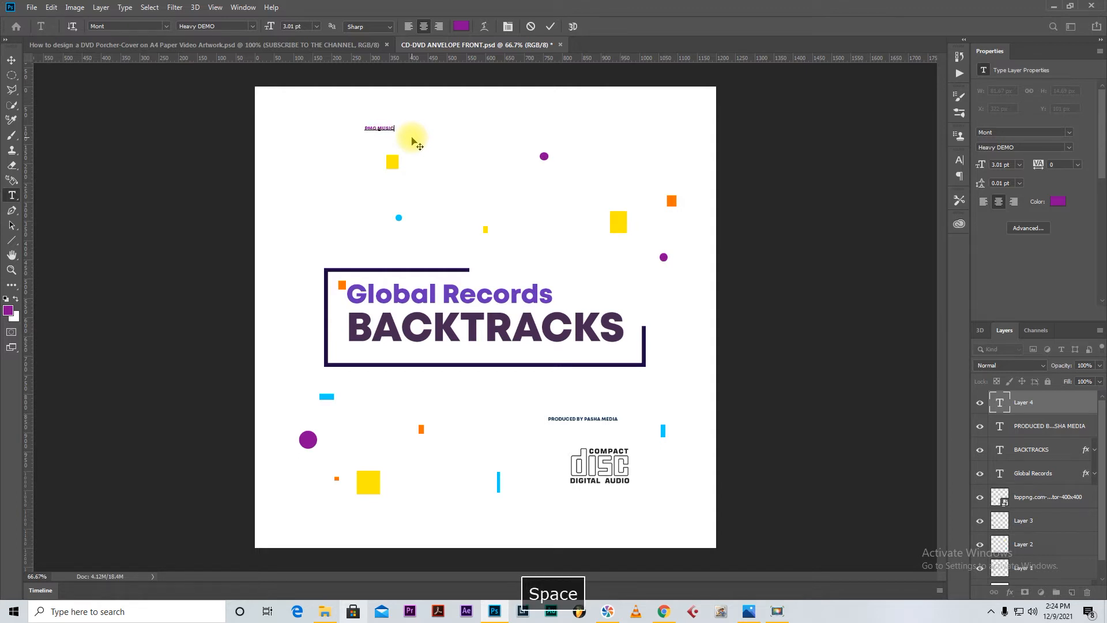
text(NEW HITS DAILY)
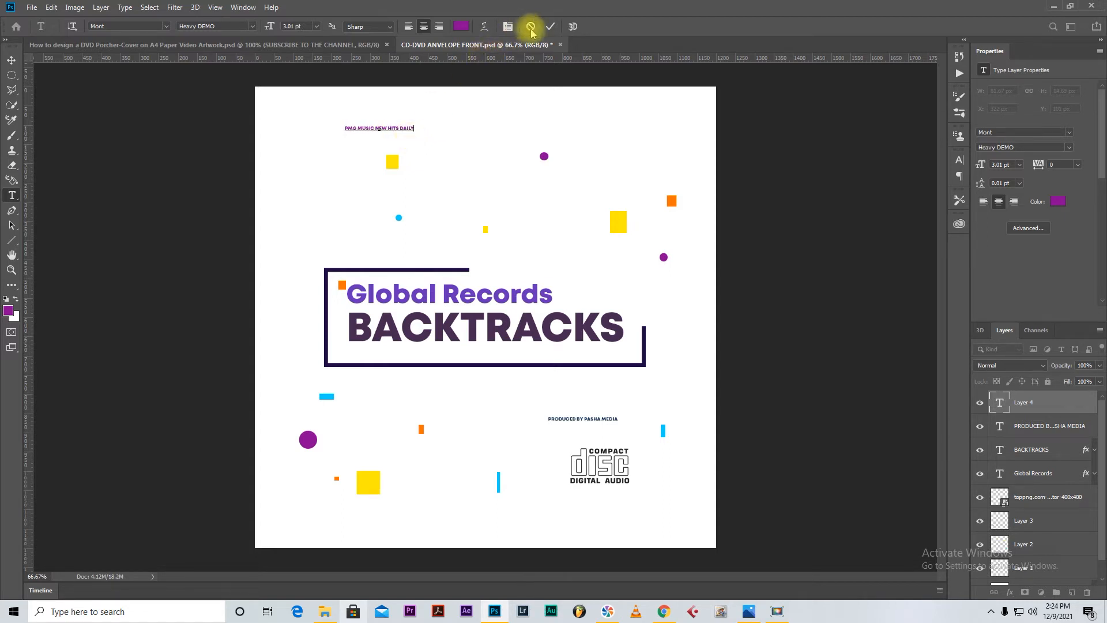
- Recolour the whole "PMG MUSIC NEW HITS DAILY" text light blue, sampled from the bar beside the producer credit
key(ctrl+a)
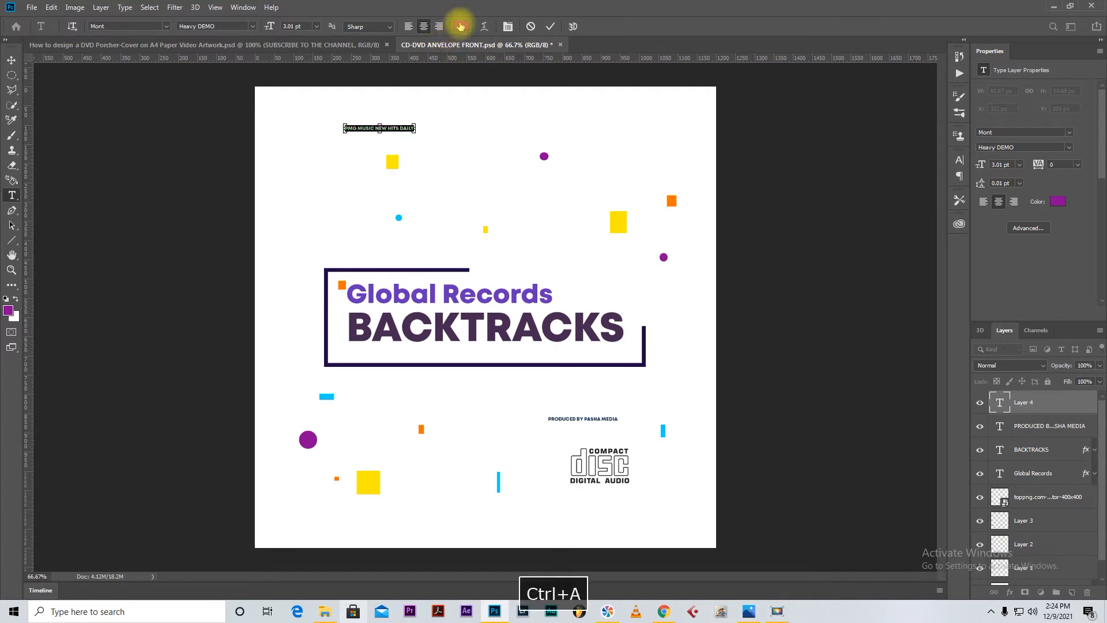
click(461, 26)
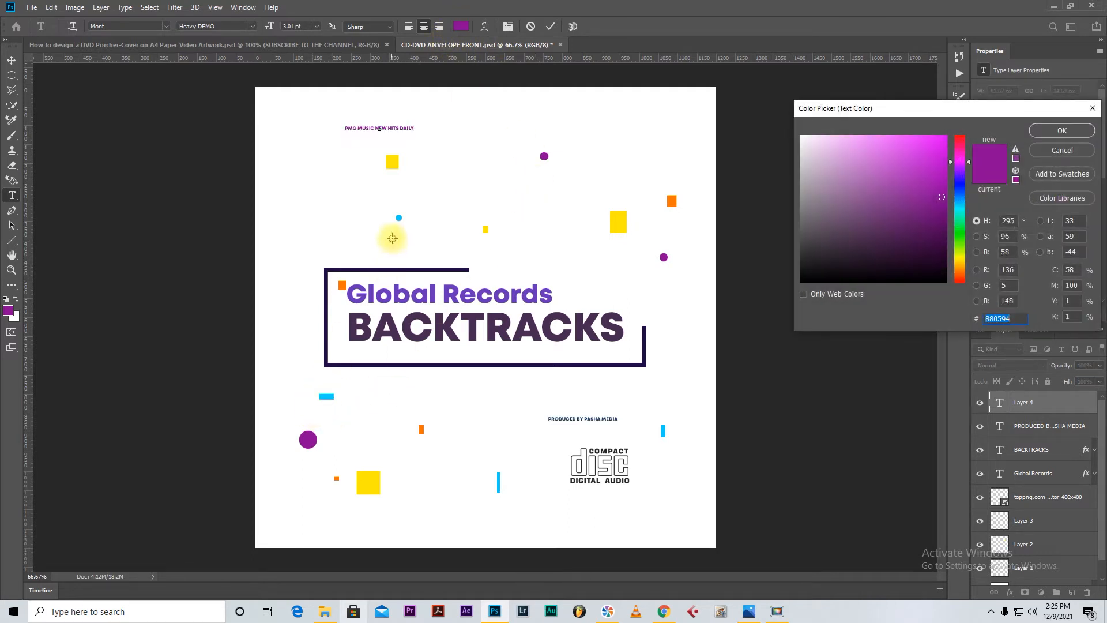
click(663, 430)
drag(869, 222, 972, 150)
click(1035, 130)
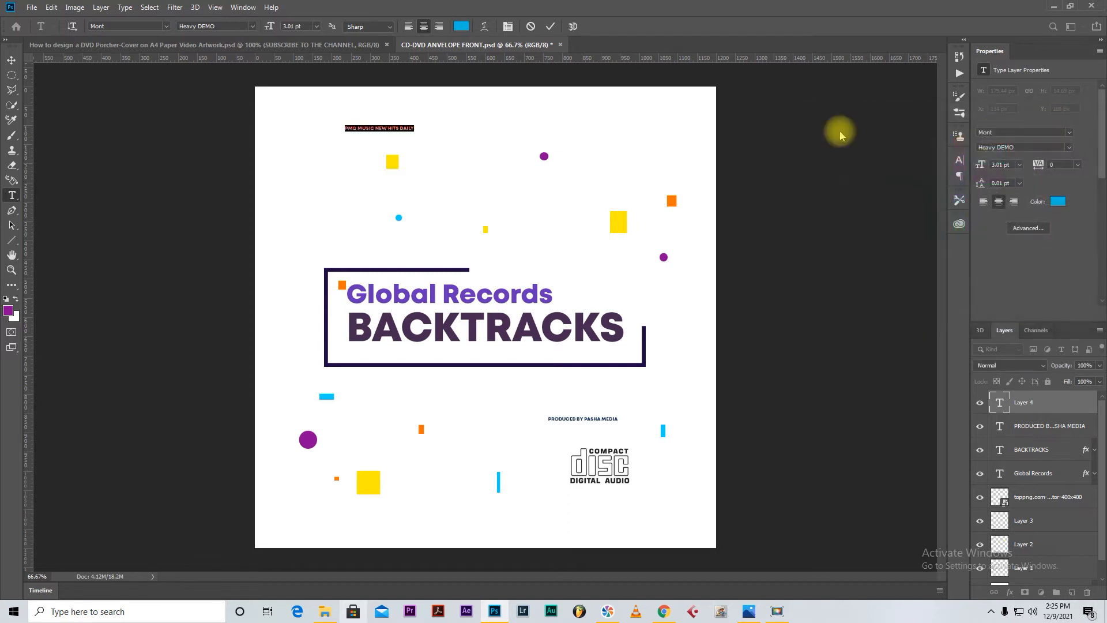
- Move the "PMG MUSIC NEW HITS DAILY" text to about X 180, Y 101 px, in line with the frame's left edge, and deselect it
click(11, 60)
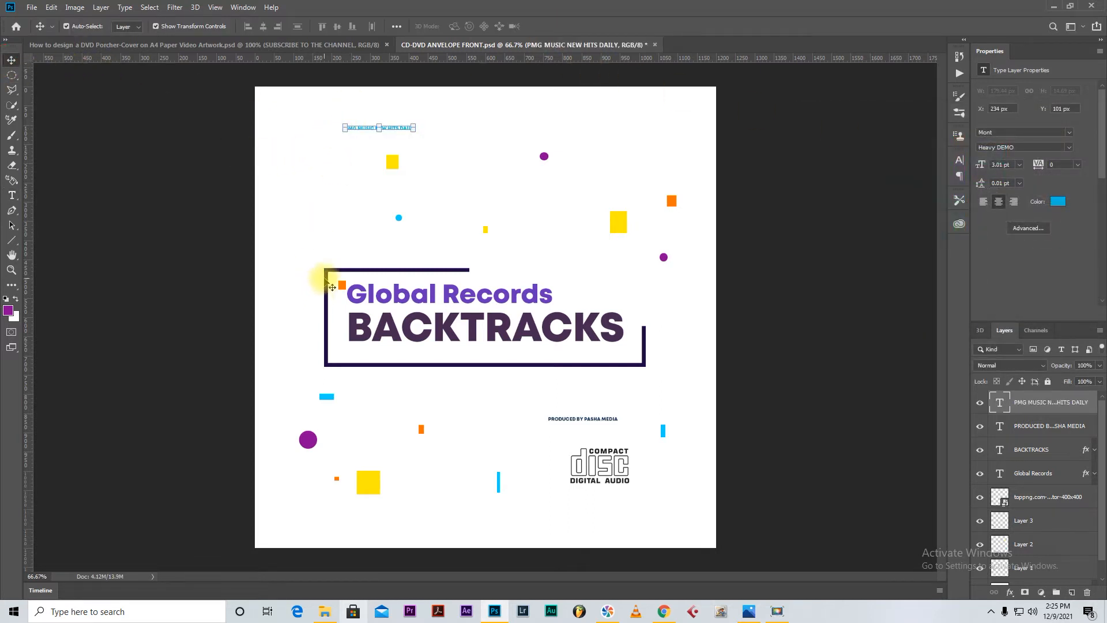
drag(358, 132, 343, 133)
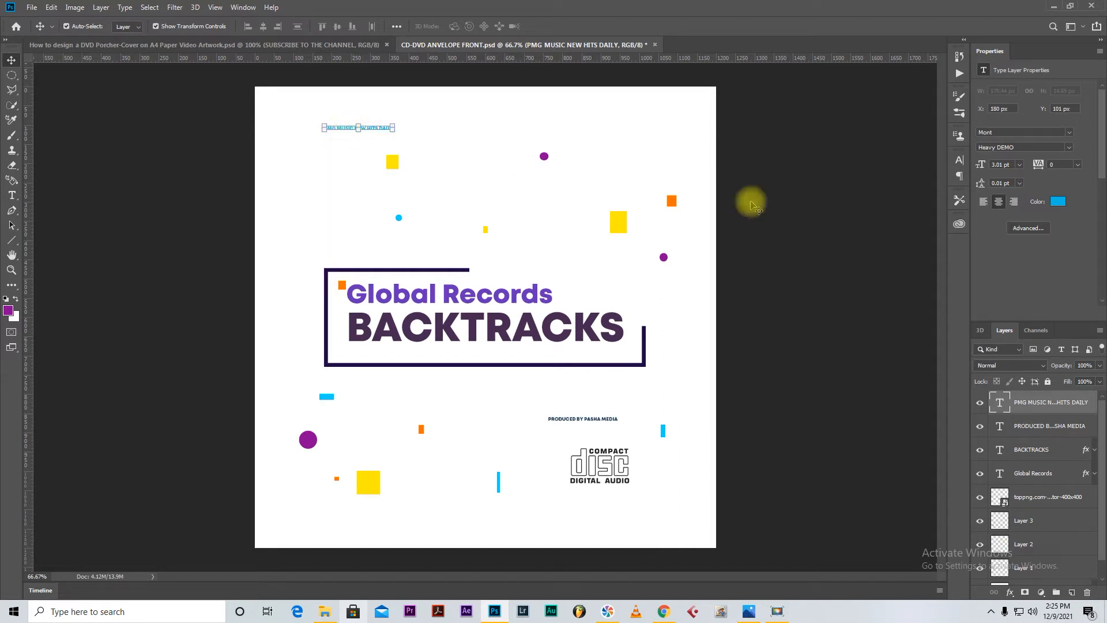
click(863, 276)
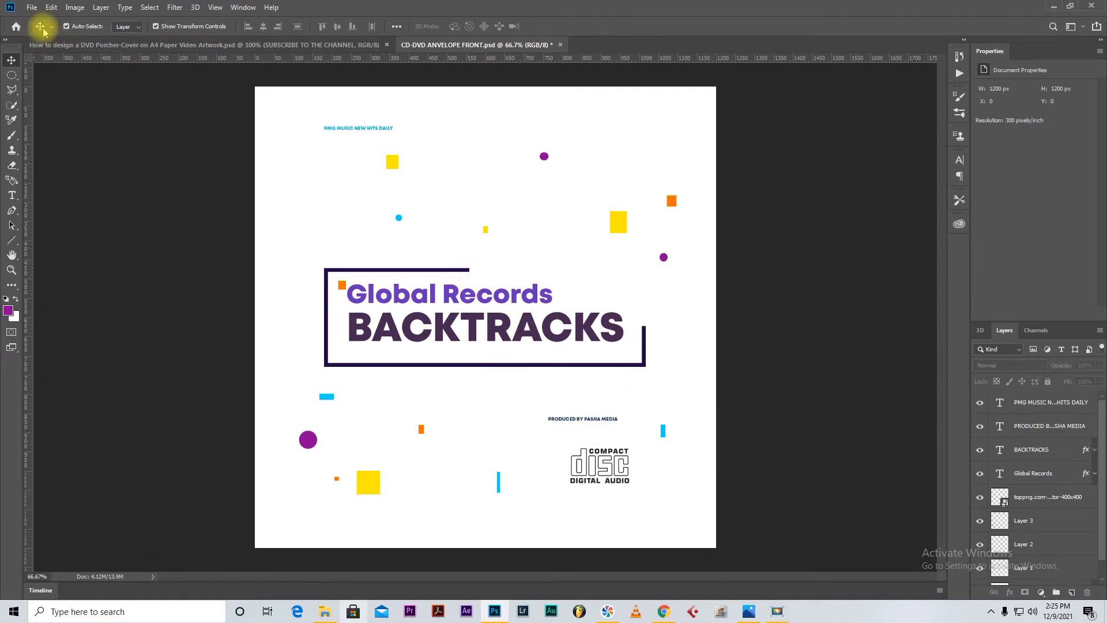
- Save a JPEG copy named CD-DVD ANVELOPE FRONT to the Desktop at quality 12 (Maximum), Baseline ("Standard")
click(32, 8)
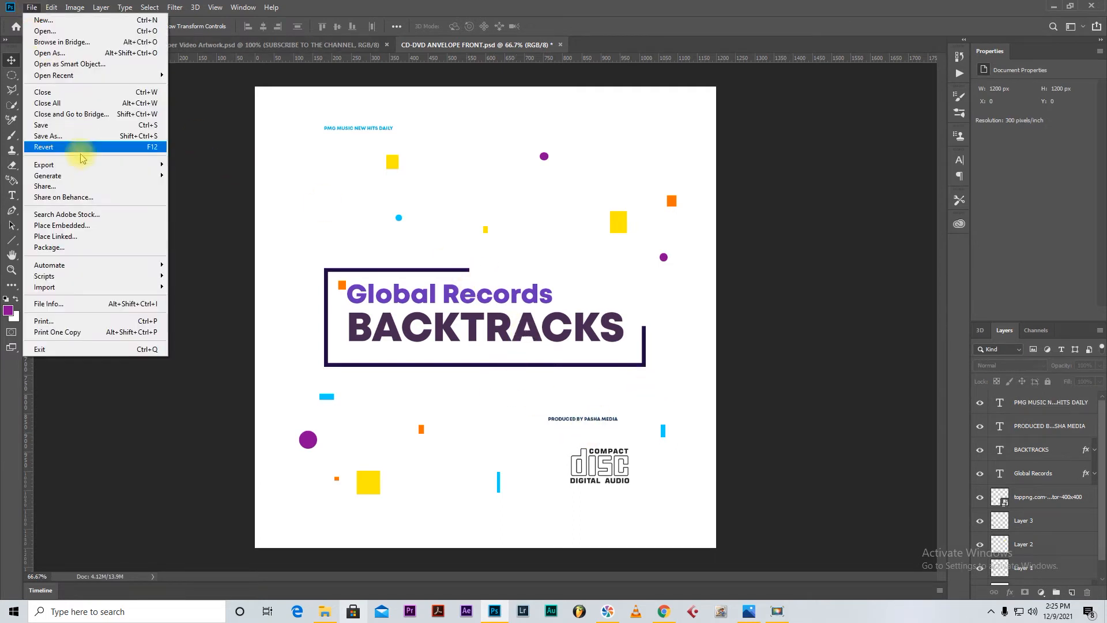
click(76, 133)
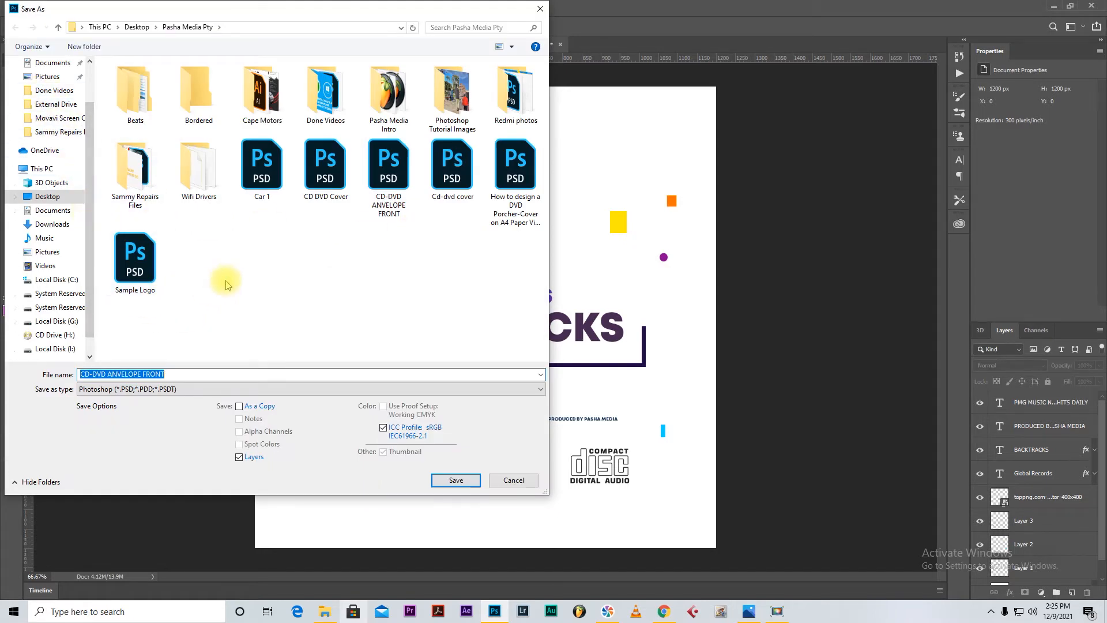
click(137, 27)
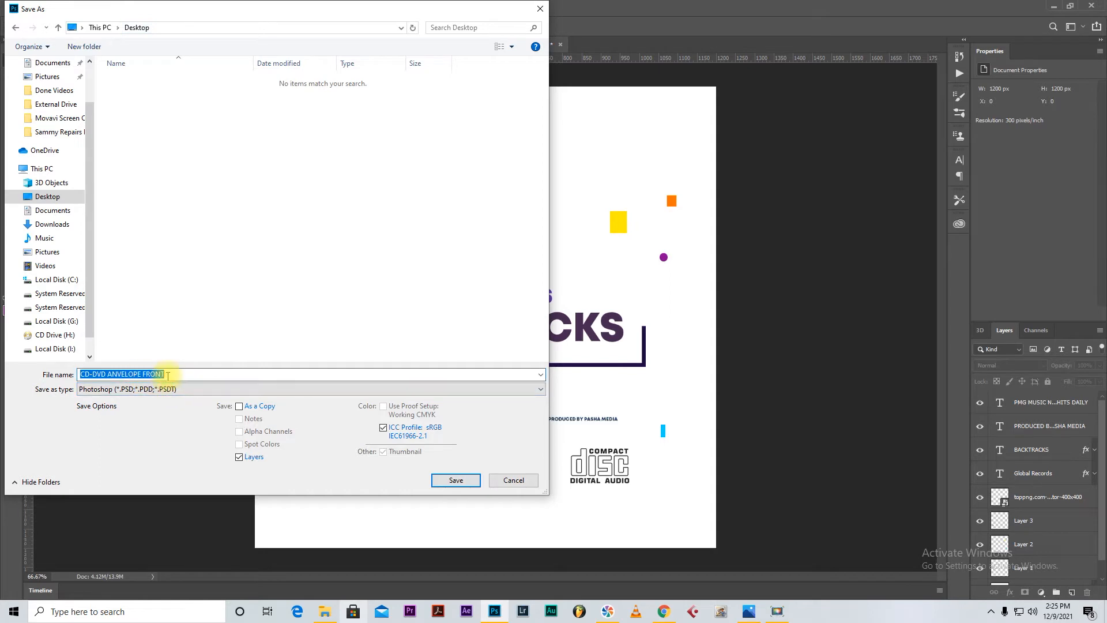
click(167, 389)
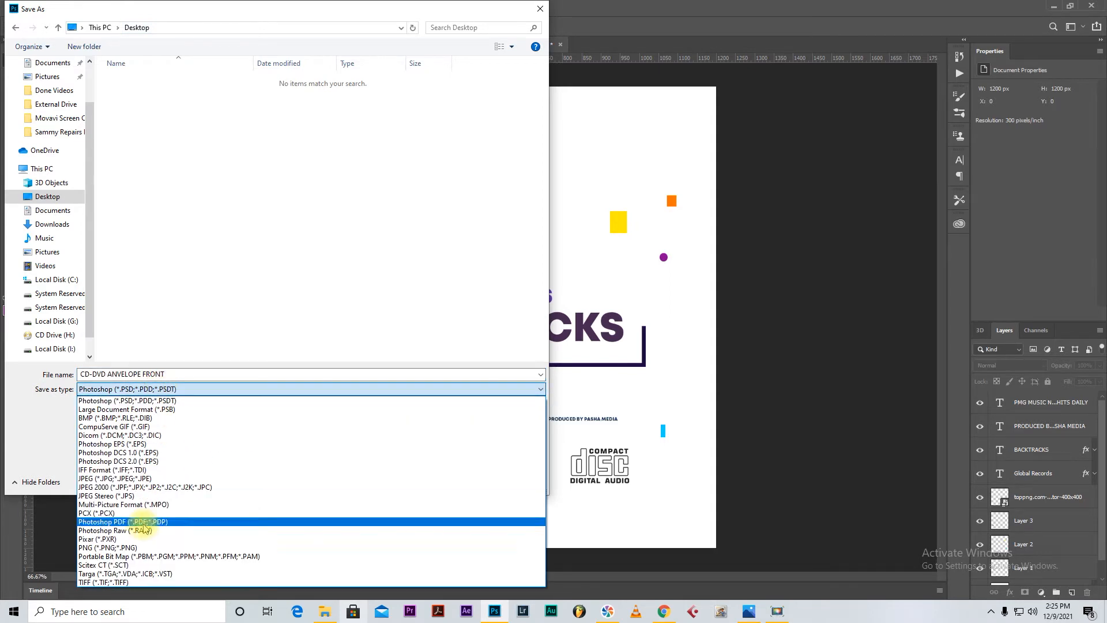
click(142, 477)
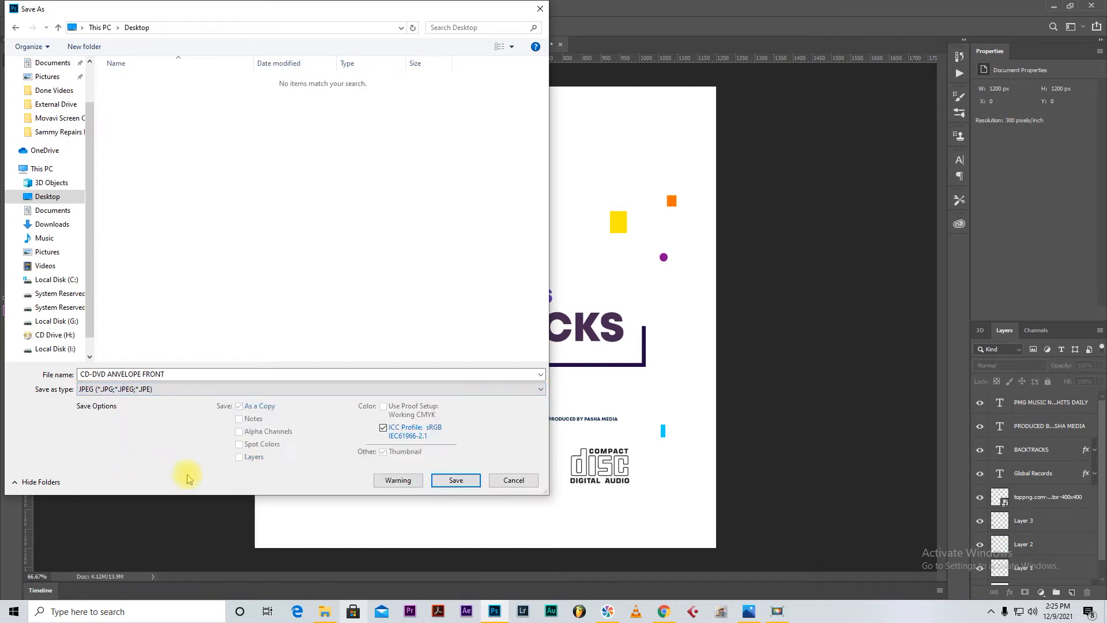
click(456, 481)
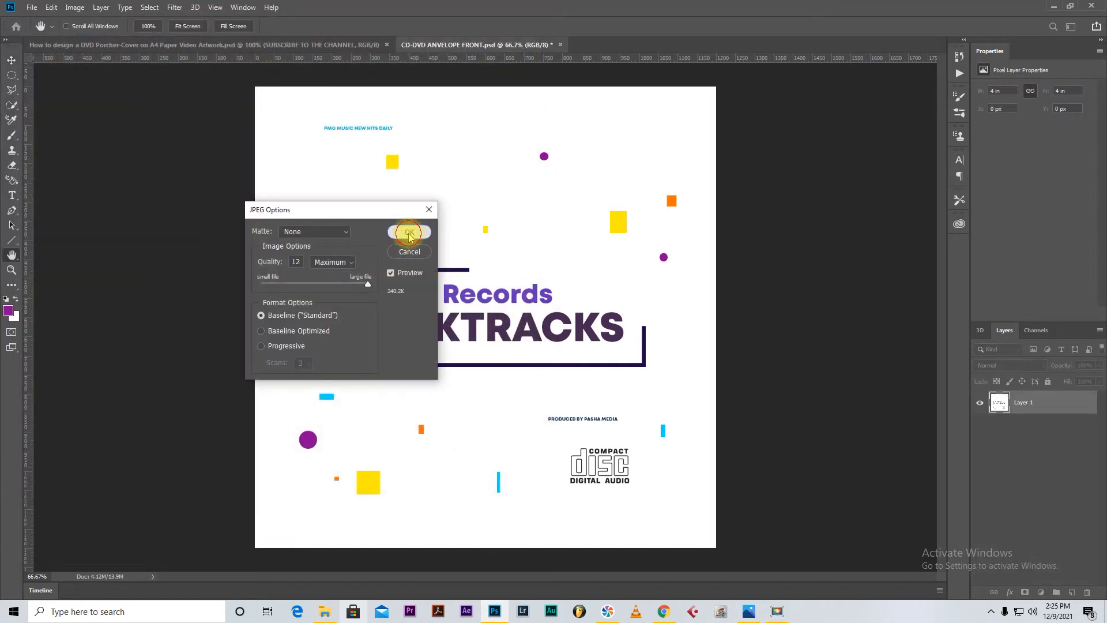
click(409, 233)
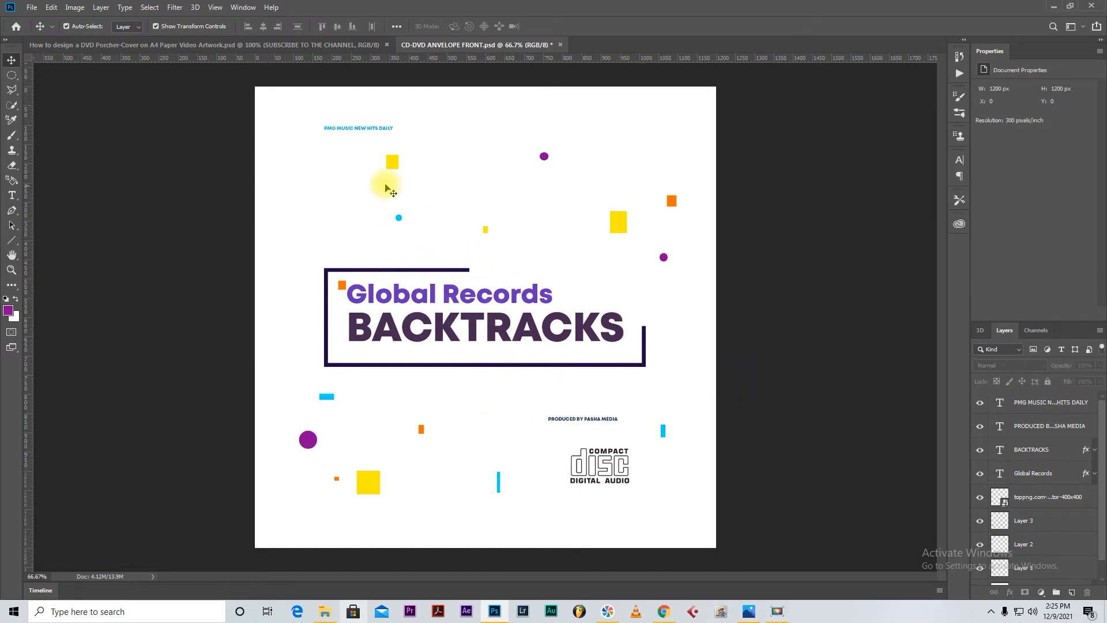
- Start a Save As in Photoshop format and change the file name to CD-DVD ANVELOPE BACK
click(30, 8)
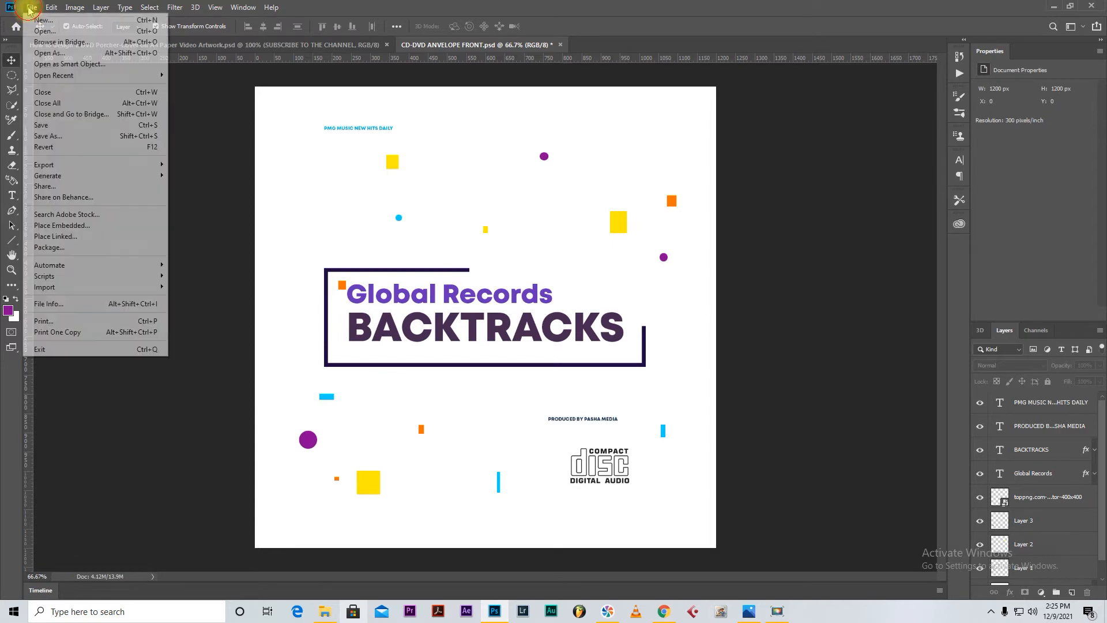
click(62, 136)
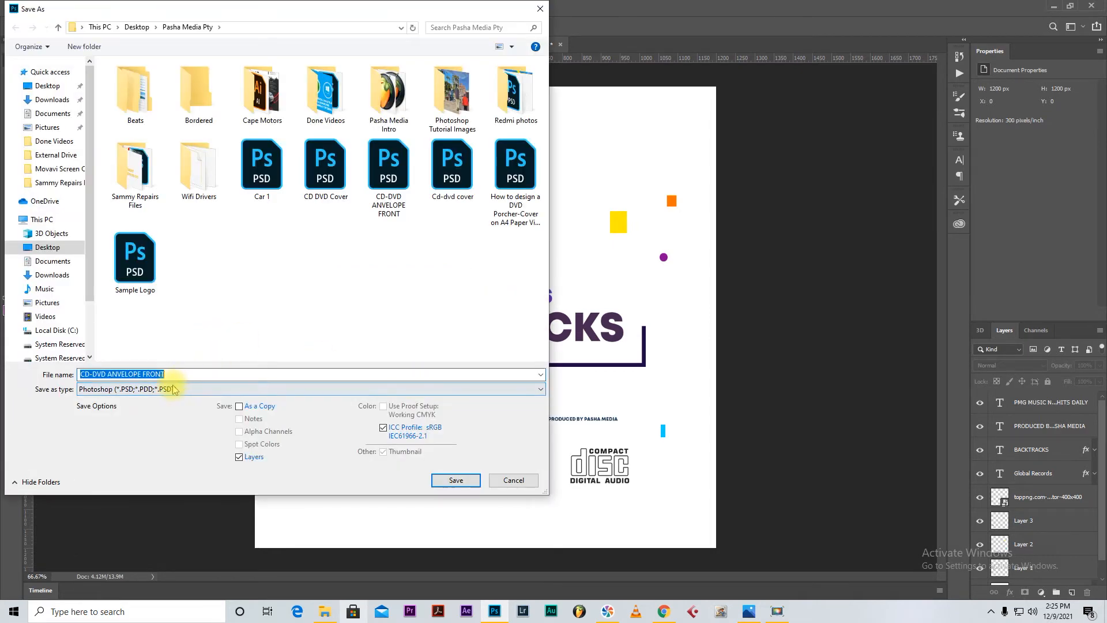
click(174, 374)
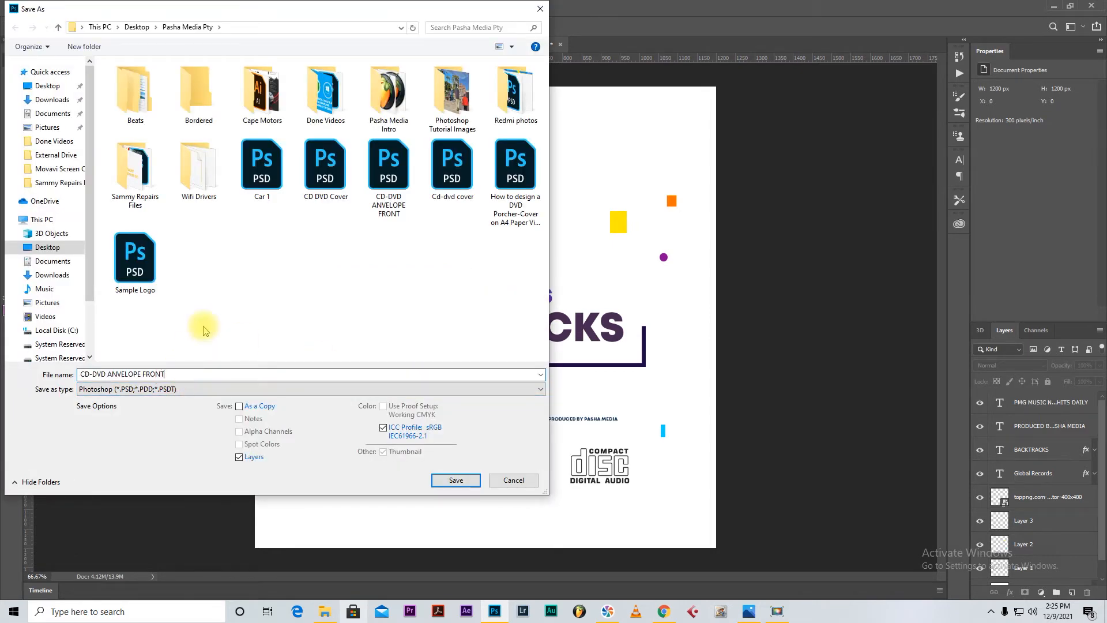
key(BackSpace)
key(BackSpace)
key(BackSpace)
key(BackSpace)
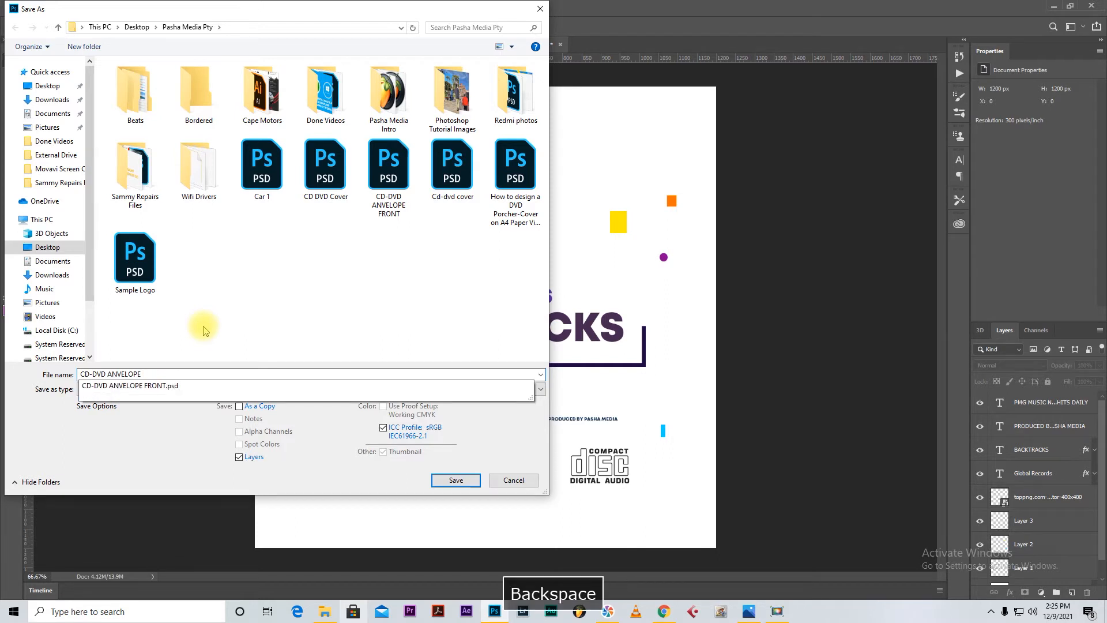
key(Caps_Lock)
text(B)
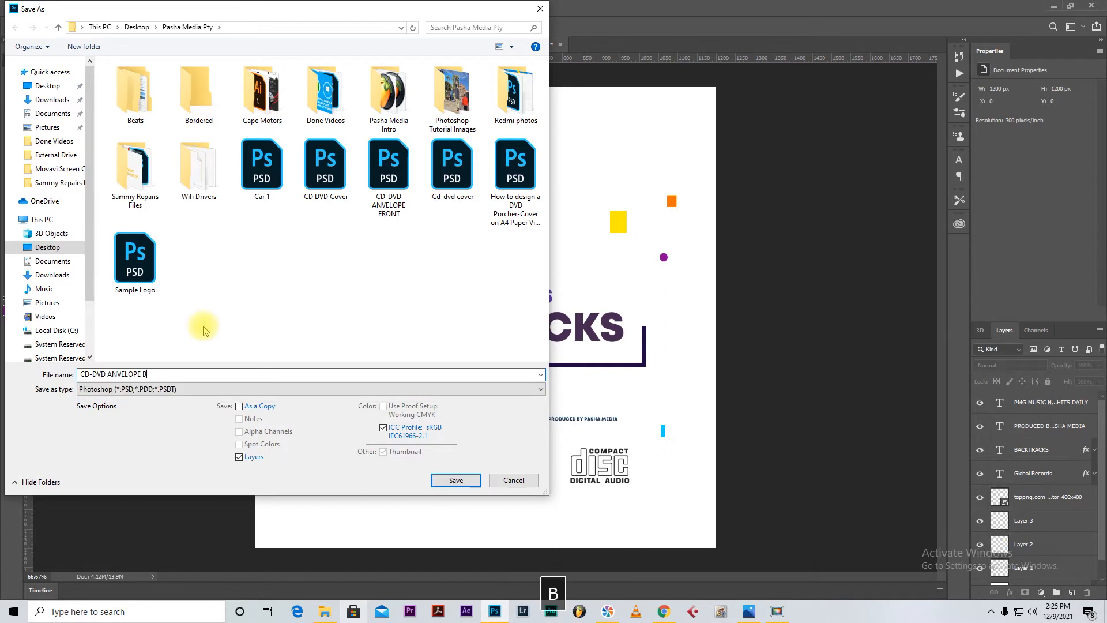
text(ACK)
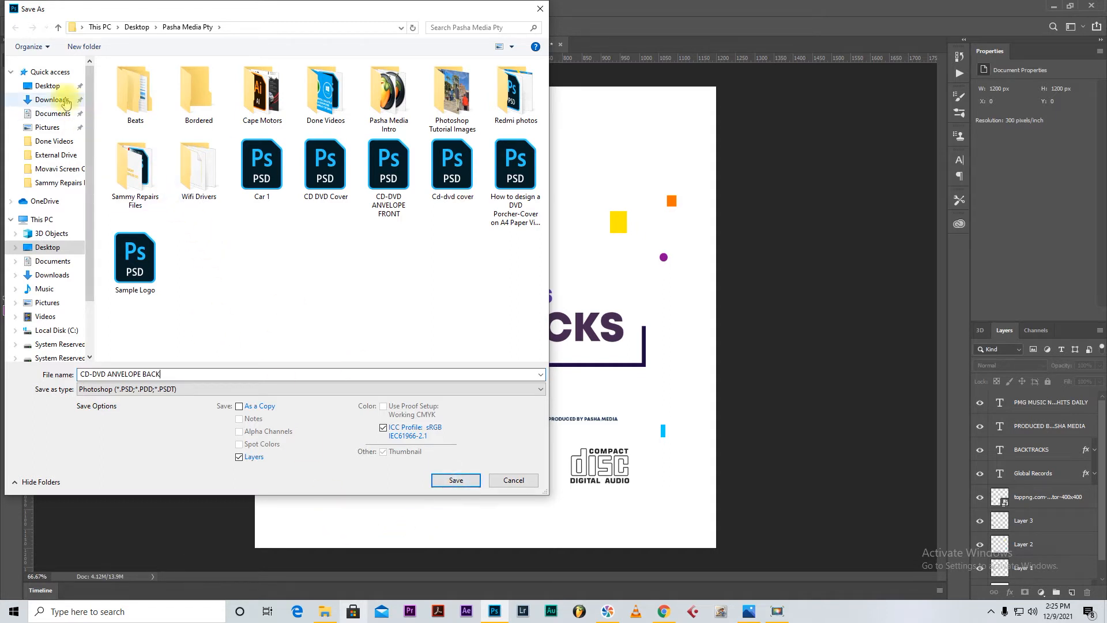
- Choose the Desktop as the save location, change the file name to CD-DVD ANVELOPE FRONT and save the Photoshop file
click(137, 27)
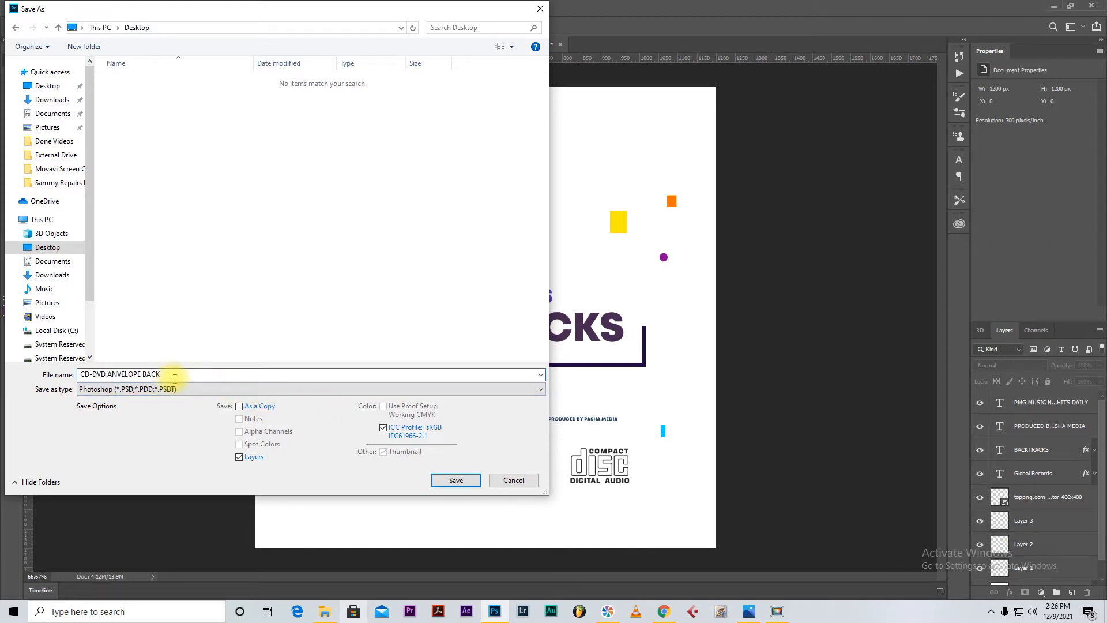
key(BackSpace)
key(BackSpace)
key(BackSpace)
key(BackSpace)
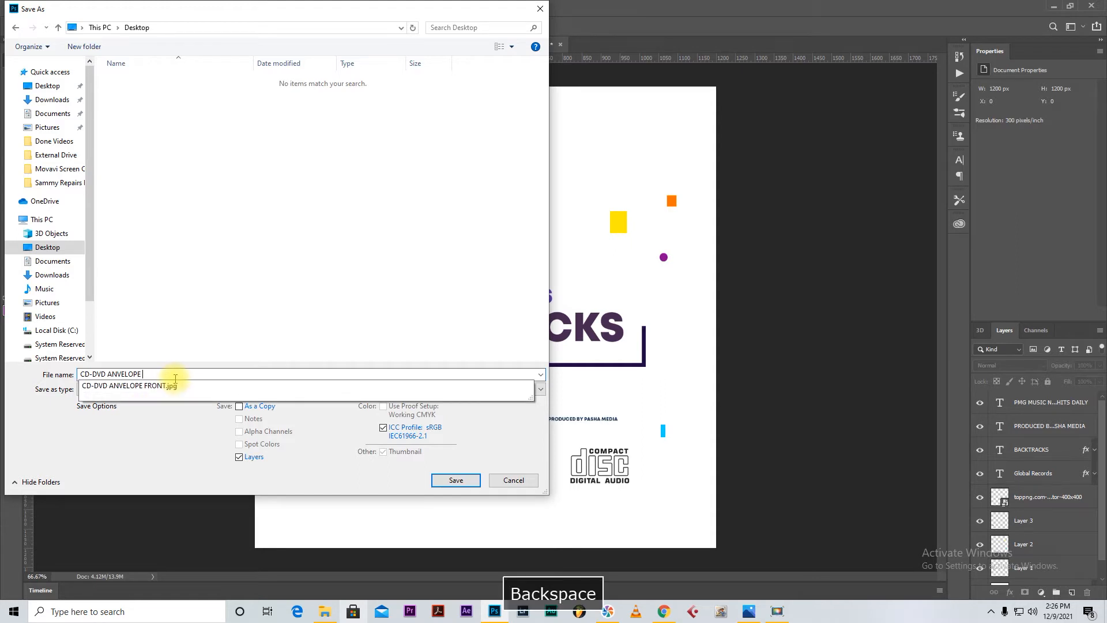
text(FRONT)
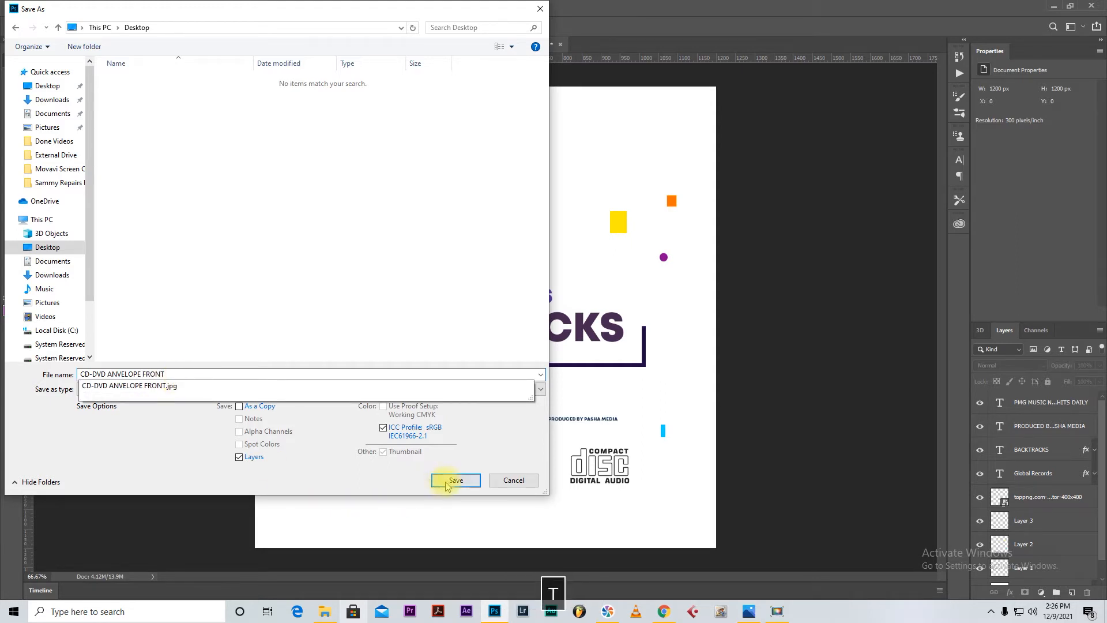
click(455, 481)
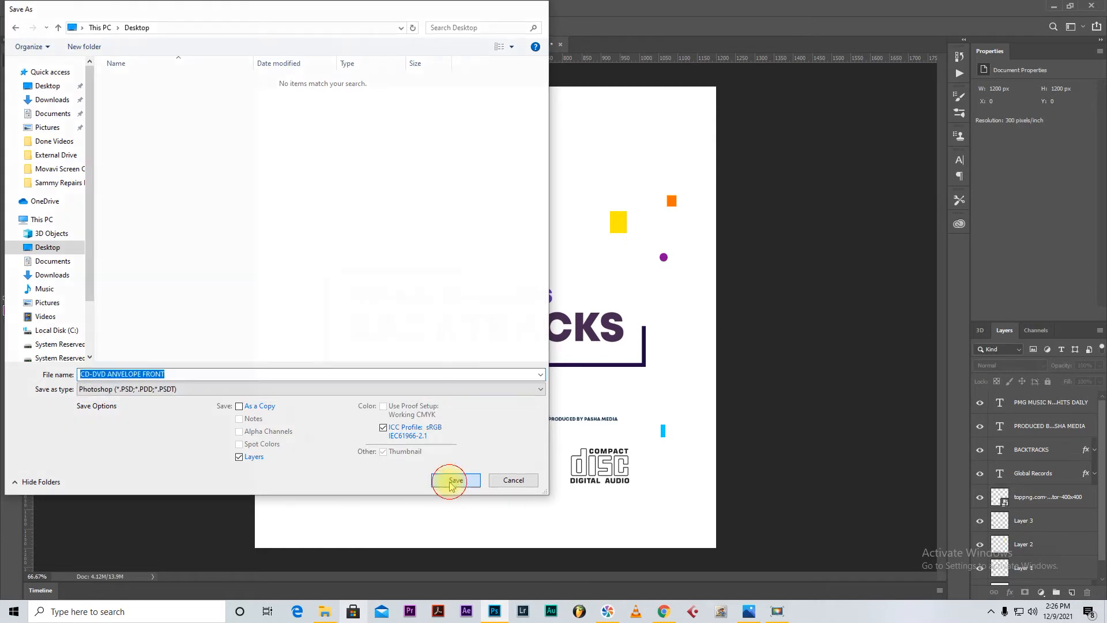
click(677, 175)
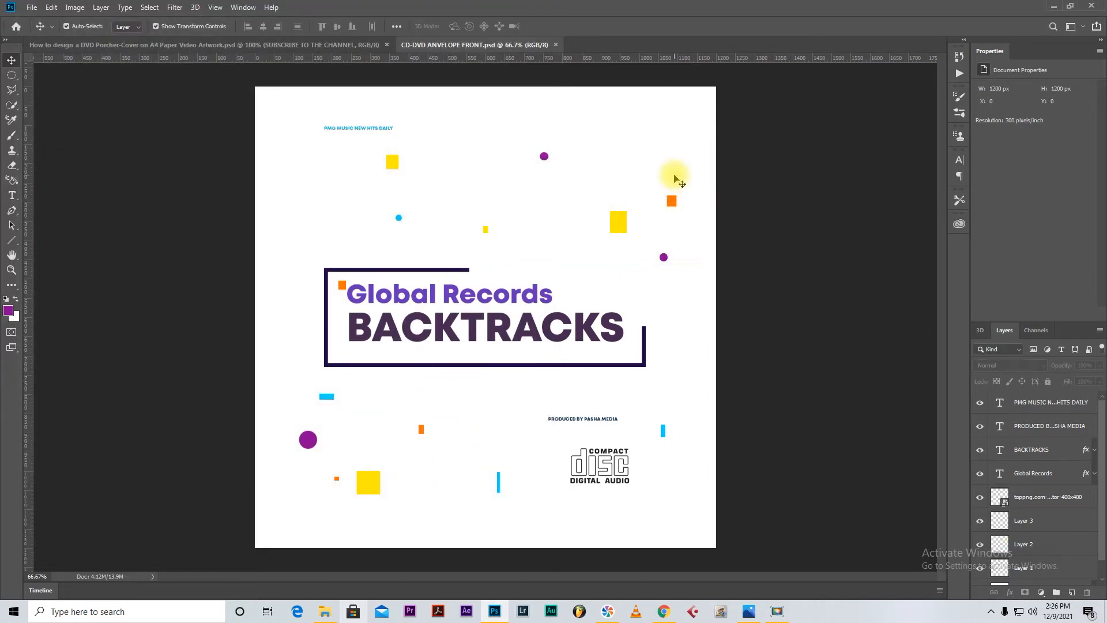
- Save the document under the new name CD-DVD ANVELOPE BACK as a Photoshop file on the Desktop, keeping Maximize Compatibility on
click(32, 7)
click(67, 137)
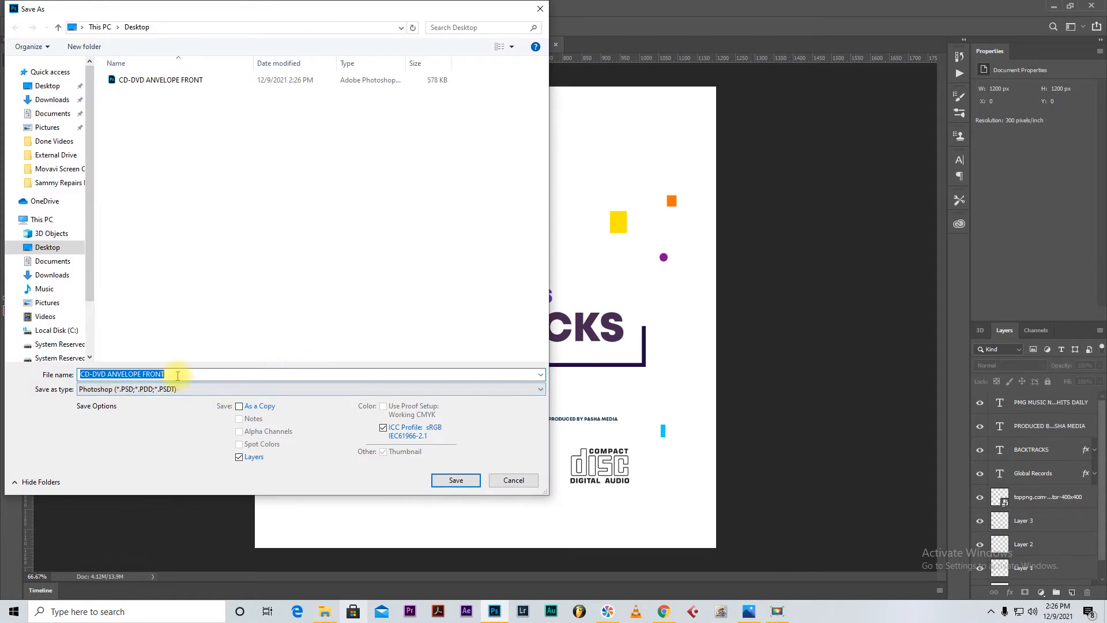
click(180, 374)
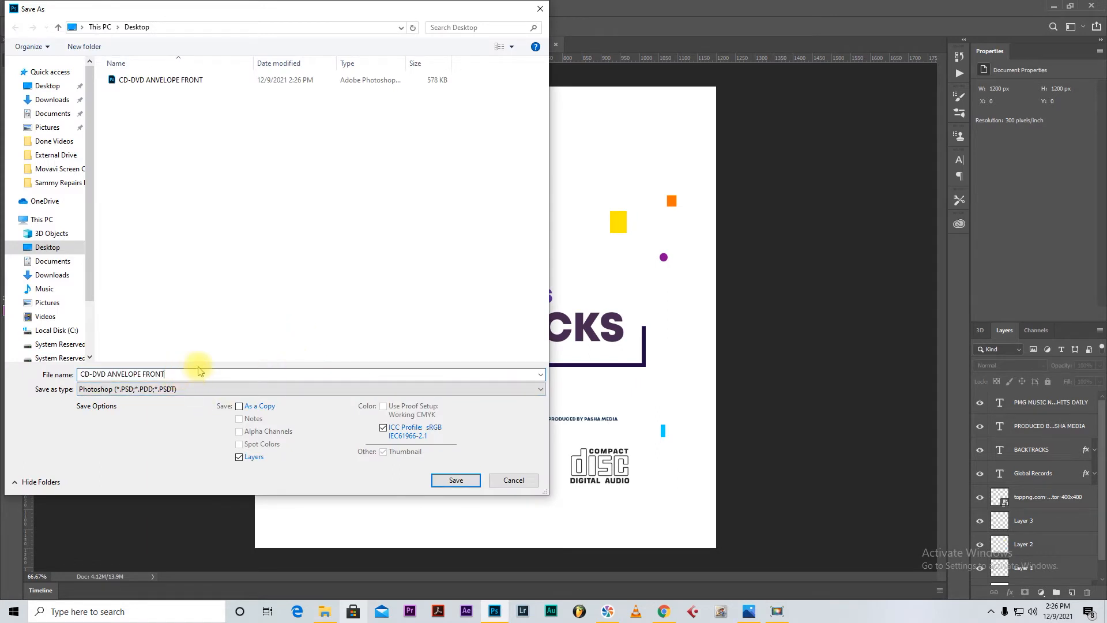
key(BackSpace)
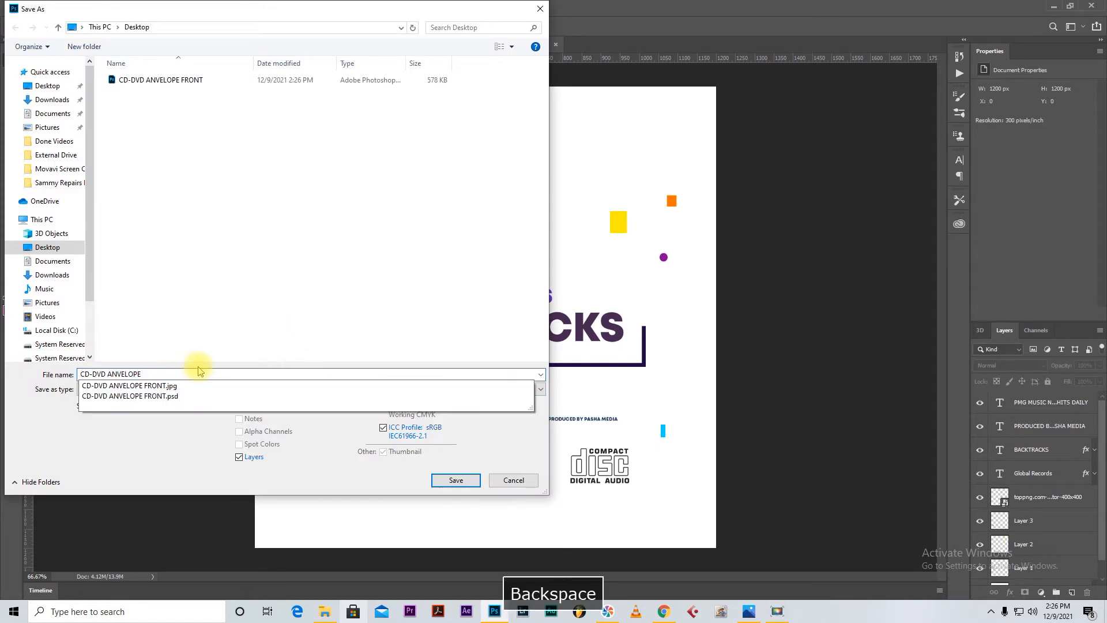
text(BACK)
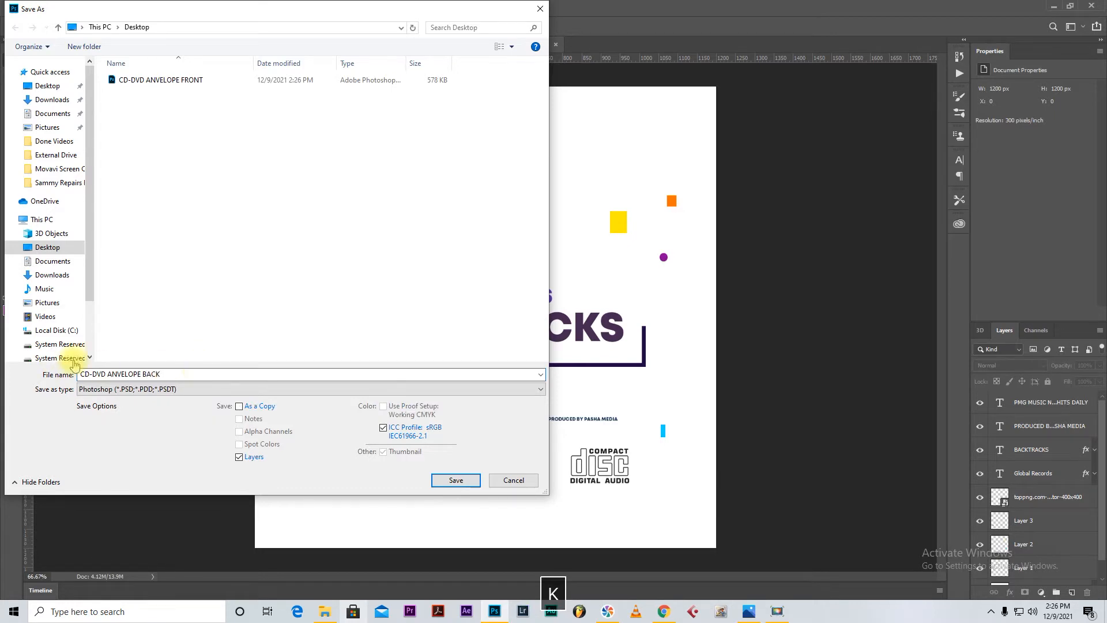
click(441, 482)
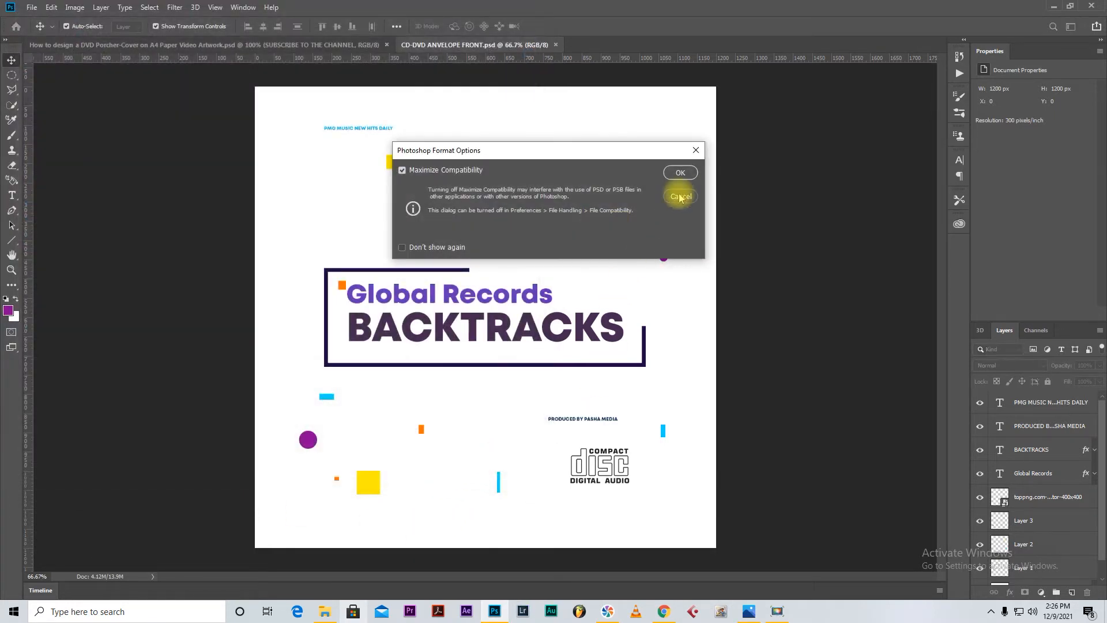
click(678, 173)
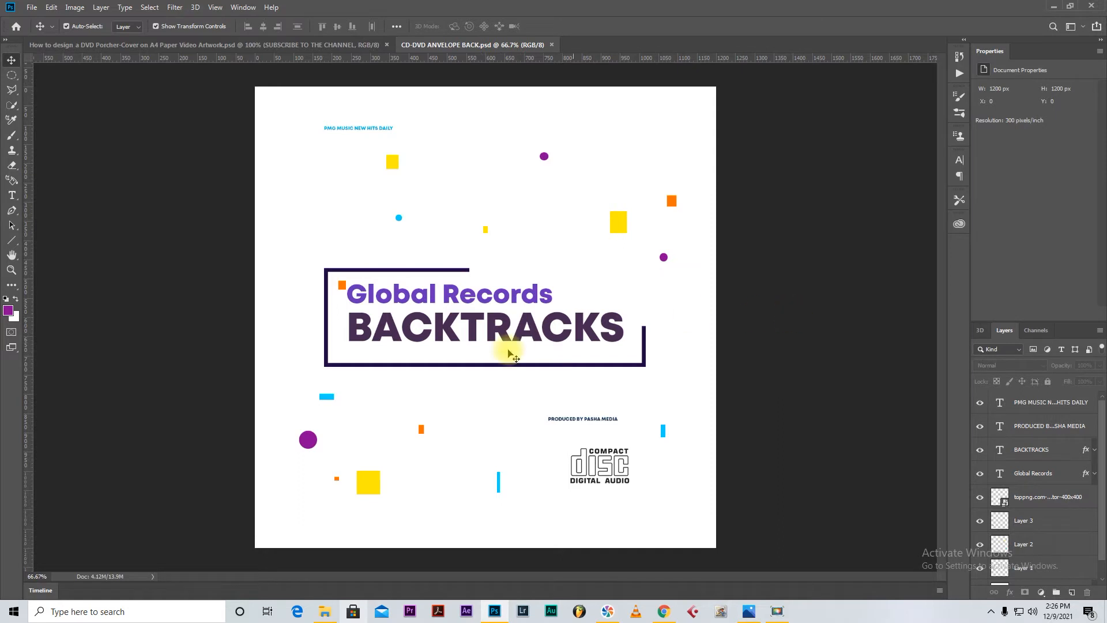
- Delete the BACKTRACKS and Global Records titles from the design
click(471, 331)
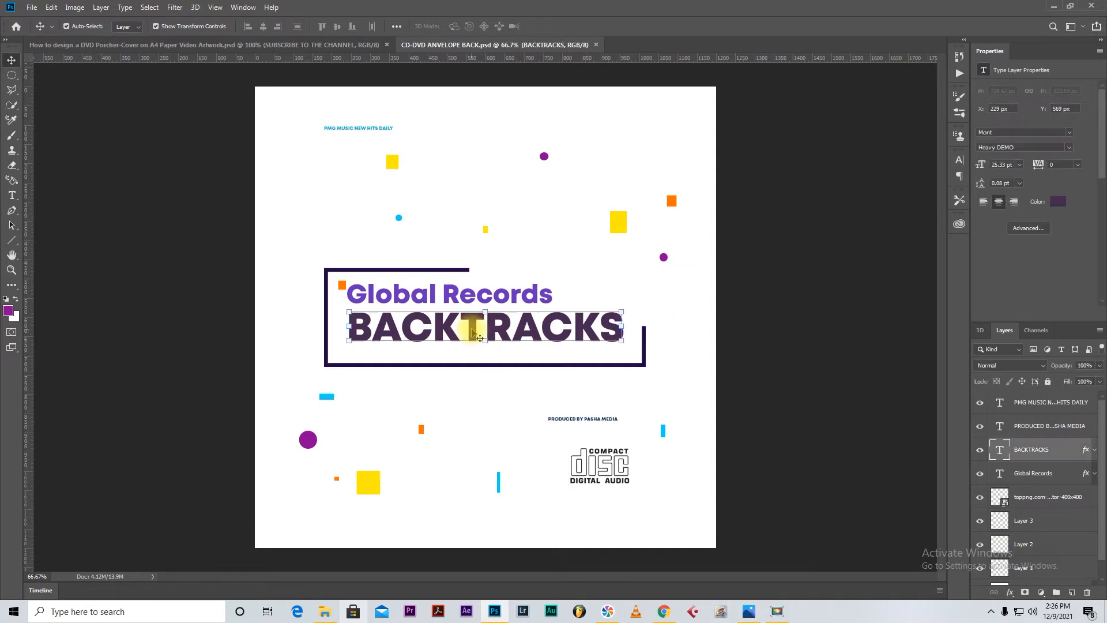
key(Delete)
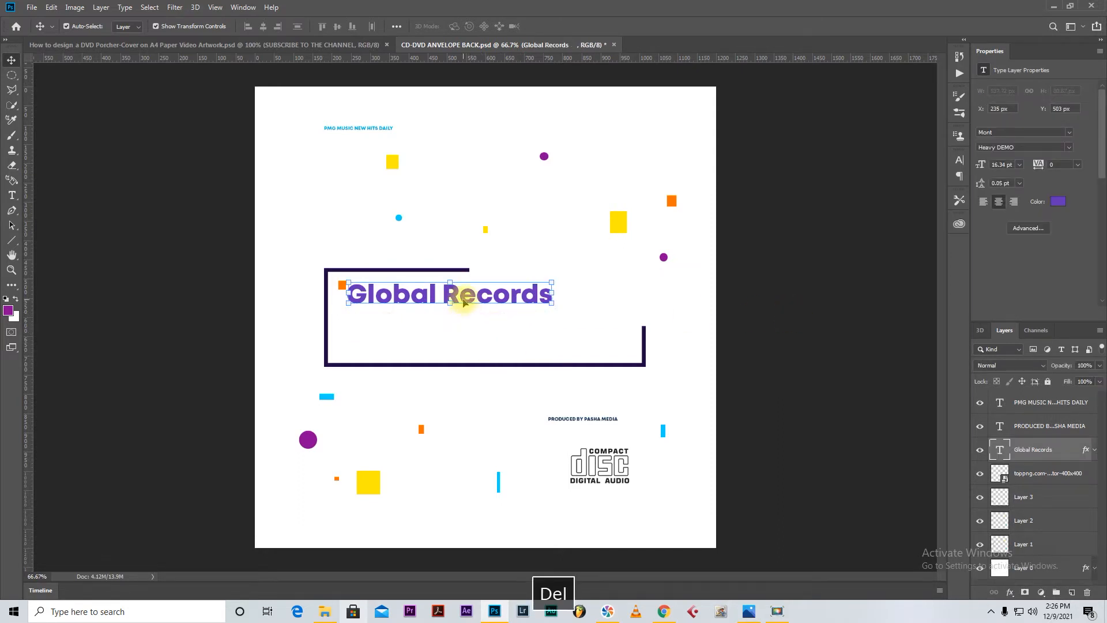
key(Delete)
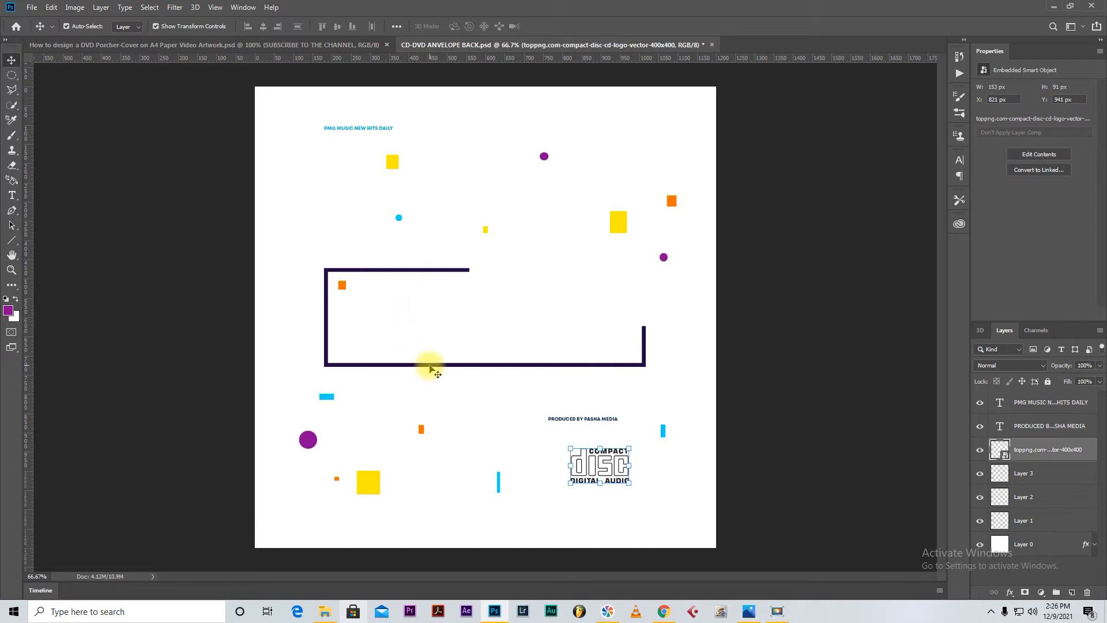
- Delete the dark open frame that surrounded the titles
click(431, 364)
drag(485, 366, 478, 494)
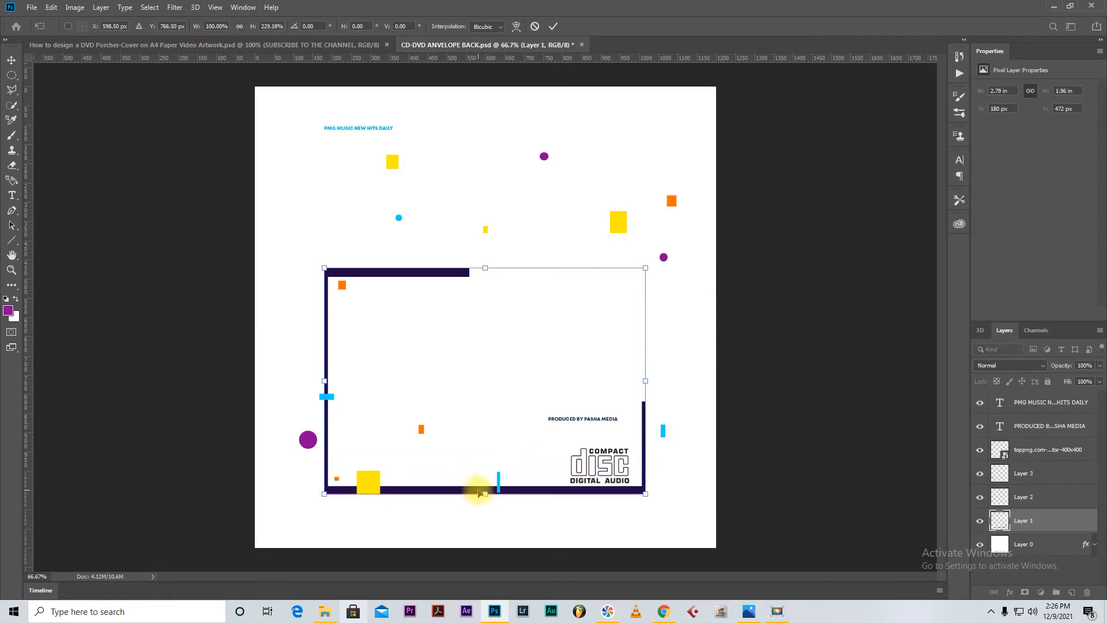
key(Delete)
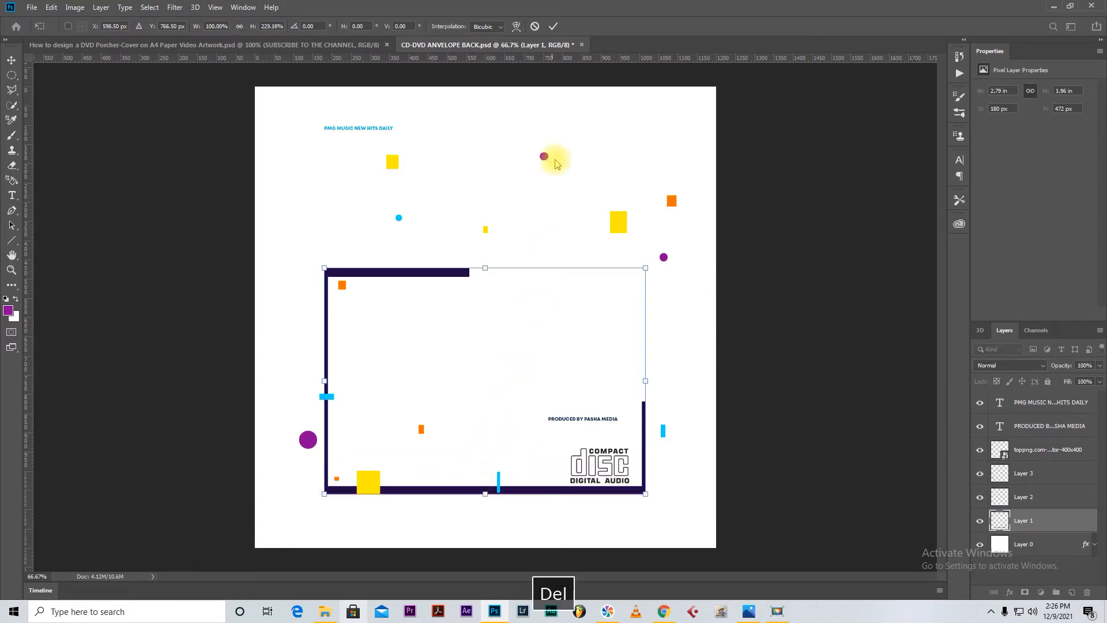
click(553, 26)
key(Delete)
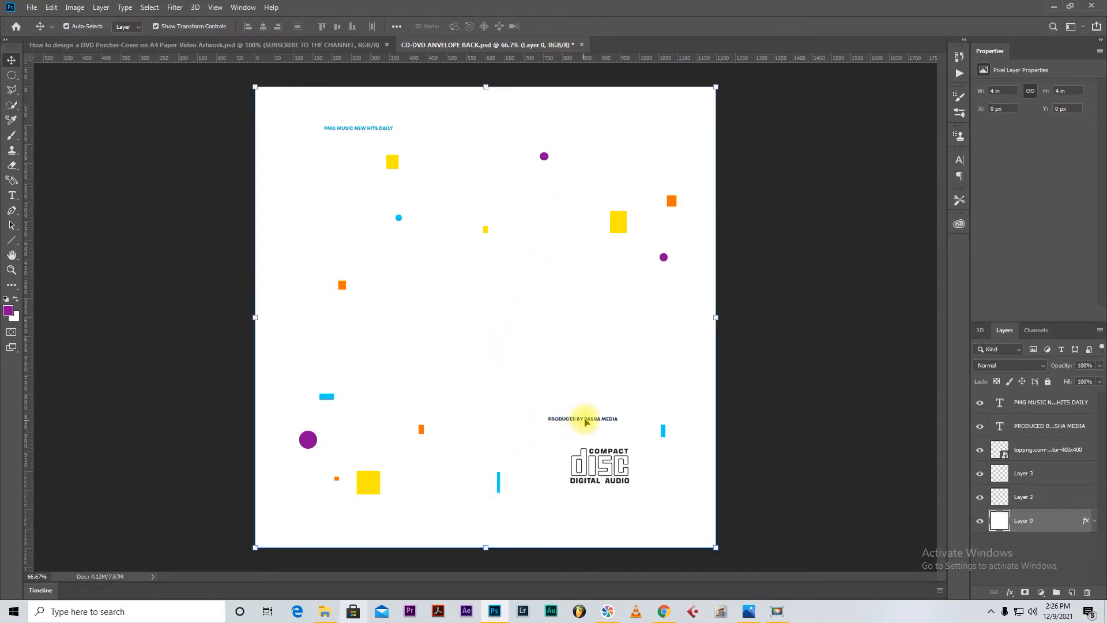
- Move the "PRODUCED BY PASHA MEDIA" text to about X 806, Y 908 px, directly above the compact disc logo, and deselect it
click(586, 420)
drag(597, 423, 632, 438)
click(771, 406)
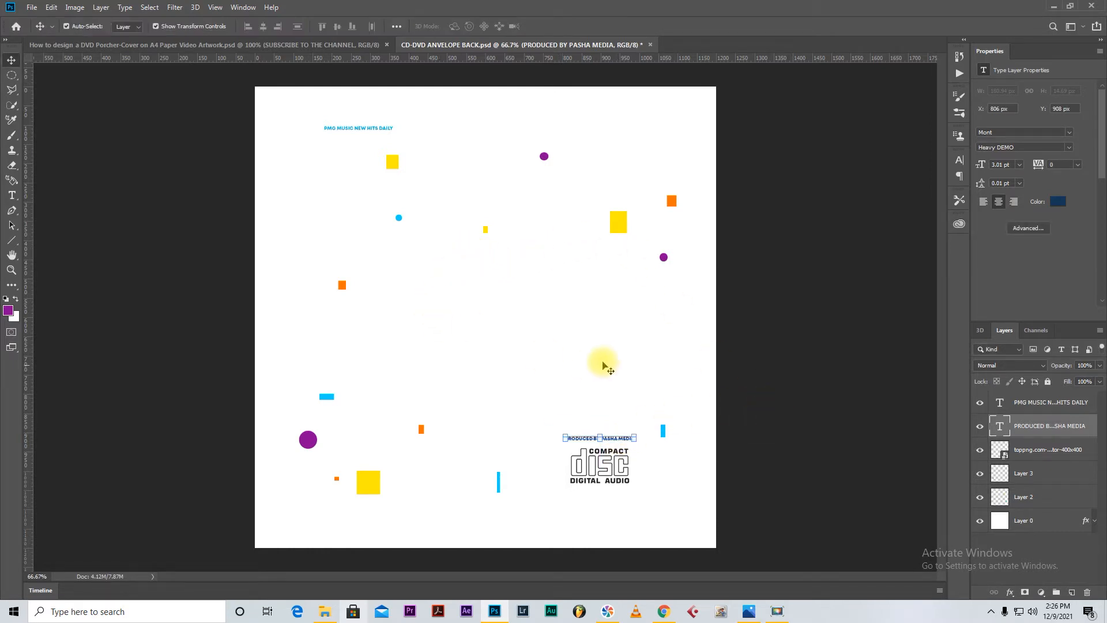
click(771, 331)
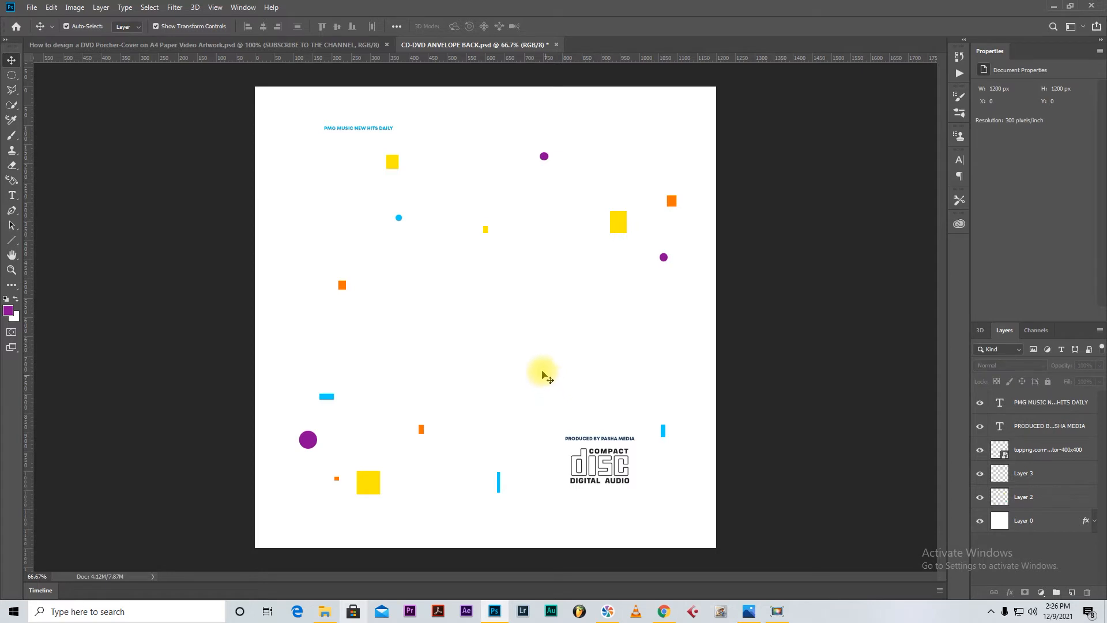
- Start a new text near the middle of the canvas with the track "1.AFRO MIX" and a line break after it
click(12, 195)
click(499, 290)
text(1.)
key(Caps_Lock)
text(ASRO)
key(Left)
key(Left)
key(Left)
key(BackSpace)
text(a)
key(BackSpace)
key(Caps_Lock)
text(A)
key(Delete)
text(F)
key(End)
text(MIX)
key(Return)
text(2)
key(BackSpace)
key(Right)
key(Return)
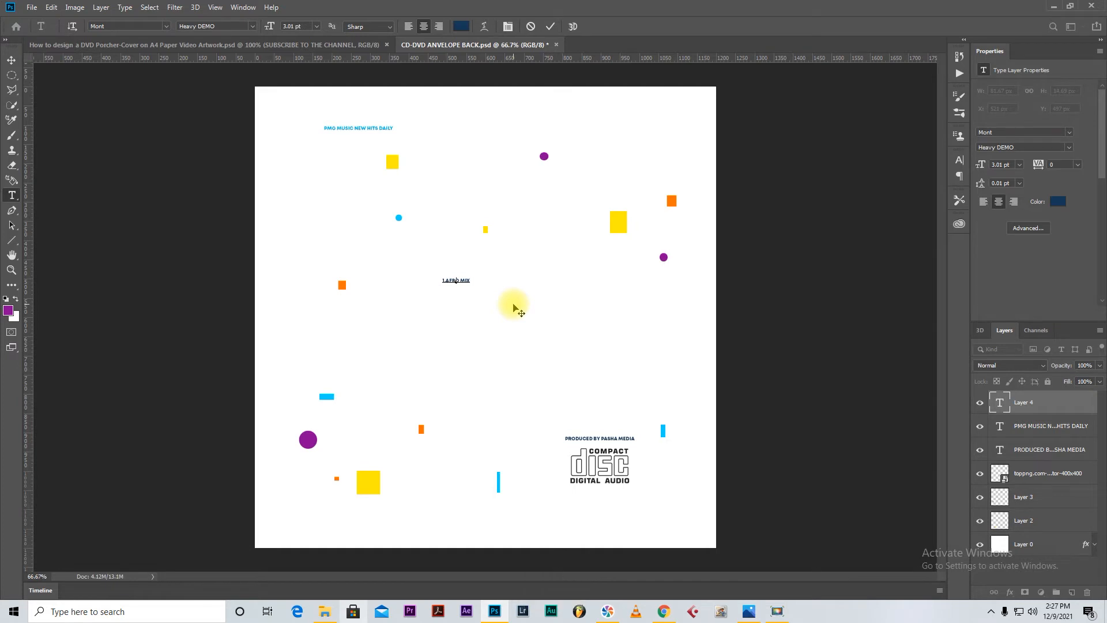
- Set the new text's leading to Auto and enlarge it to about 7.15 pt
key(ctrl+a)
click(959, 159)
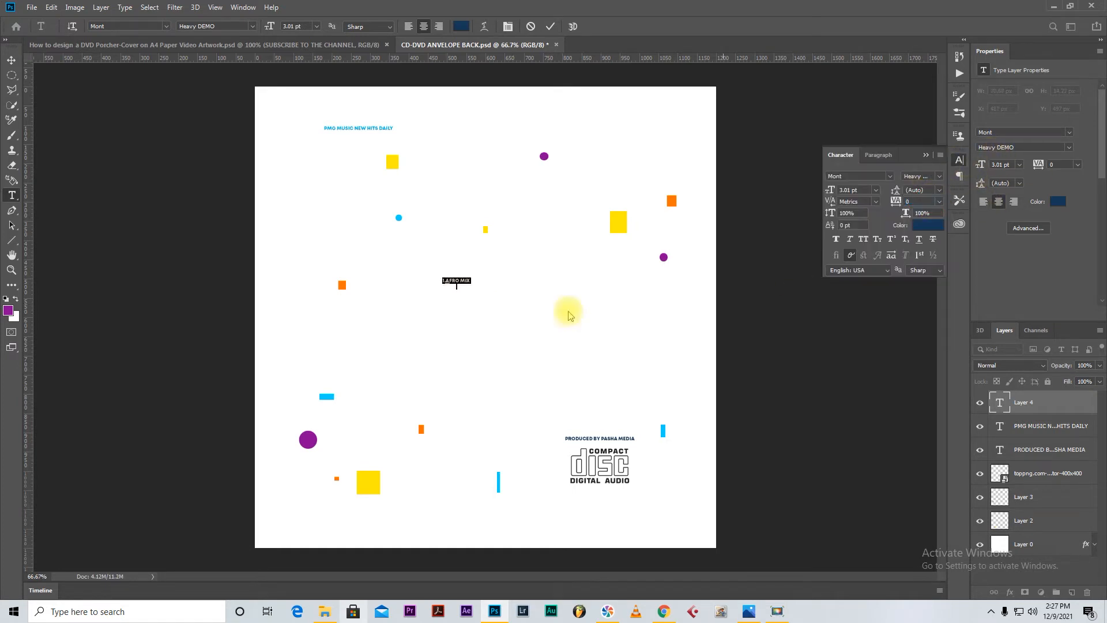
drag(472, 278, 512, 252)
click(508, 263)
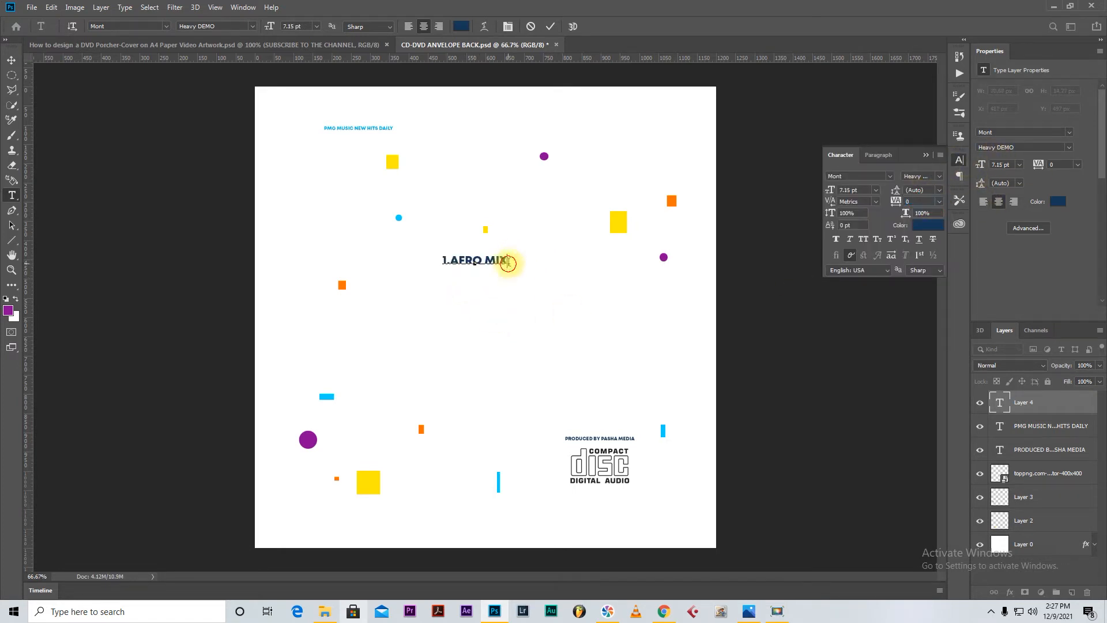
- Add the tracks "2.WHERE ARE YOU" and "3.LOTS OF LOVE FOR YOU" on separate lines of the list
text(2.WHERE ARE YOU)
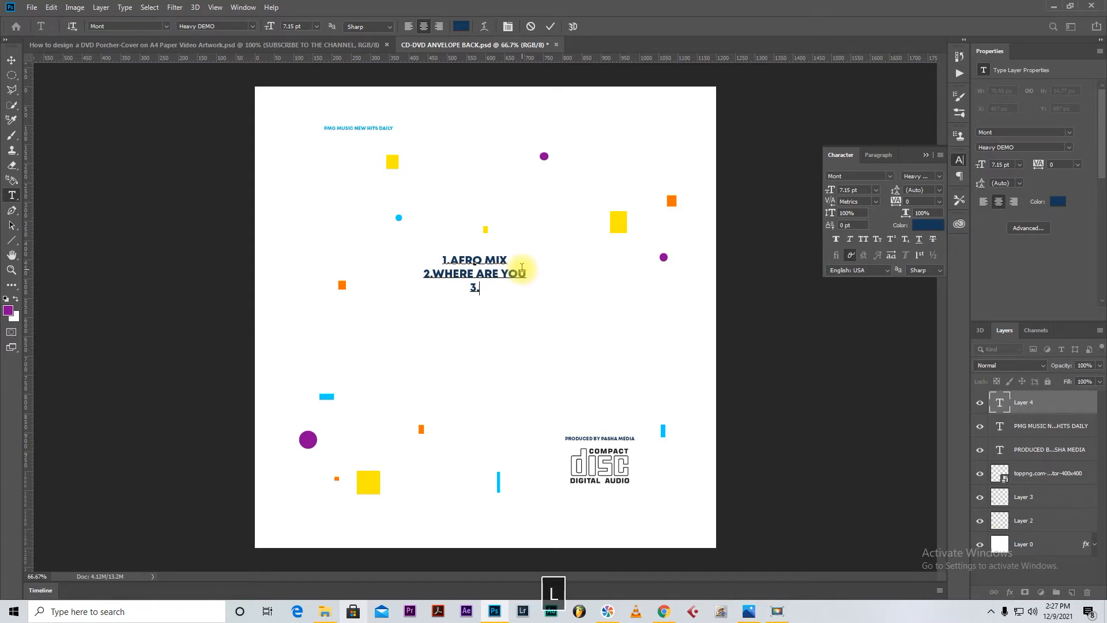
key(BackSpace)
text(L)
key(BackSpace)
text(L)
key(Right)
key(Right)
key(Right)
text(FOR YOU )
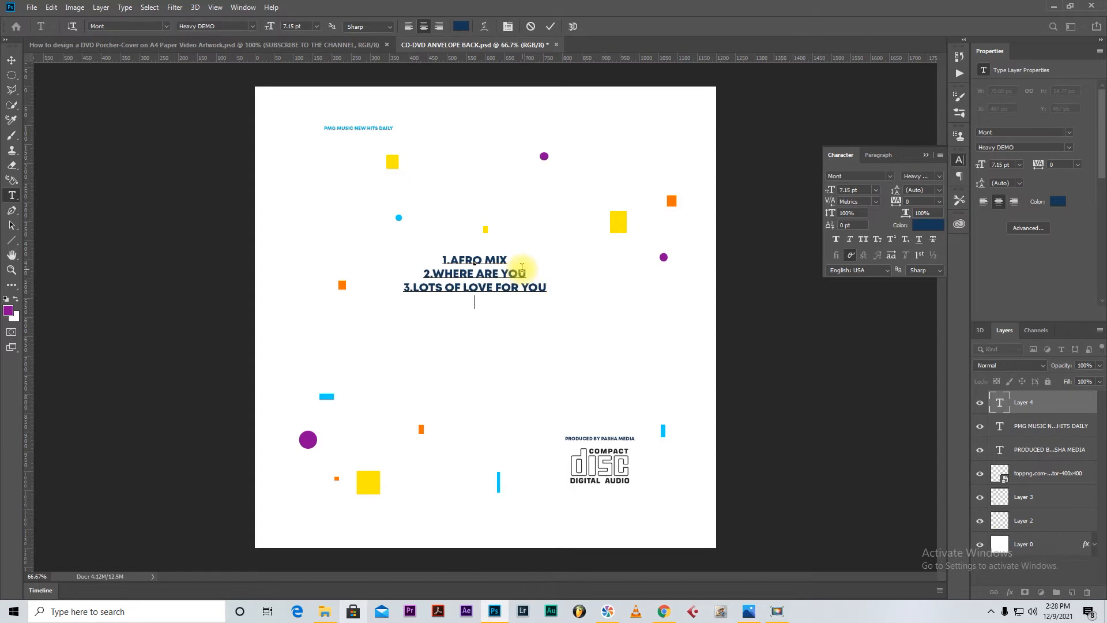
- Add the fourth track line "4.BEFORE BED TIME" to the list
text(BEFORE BEDTIME)
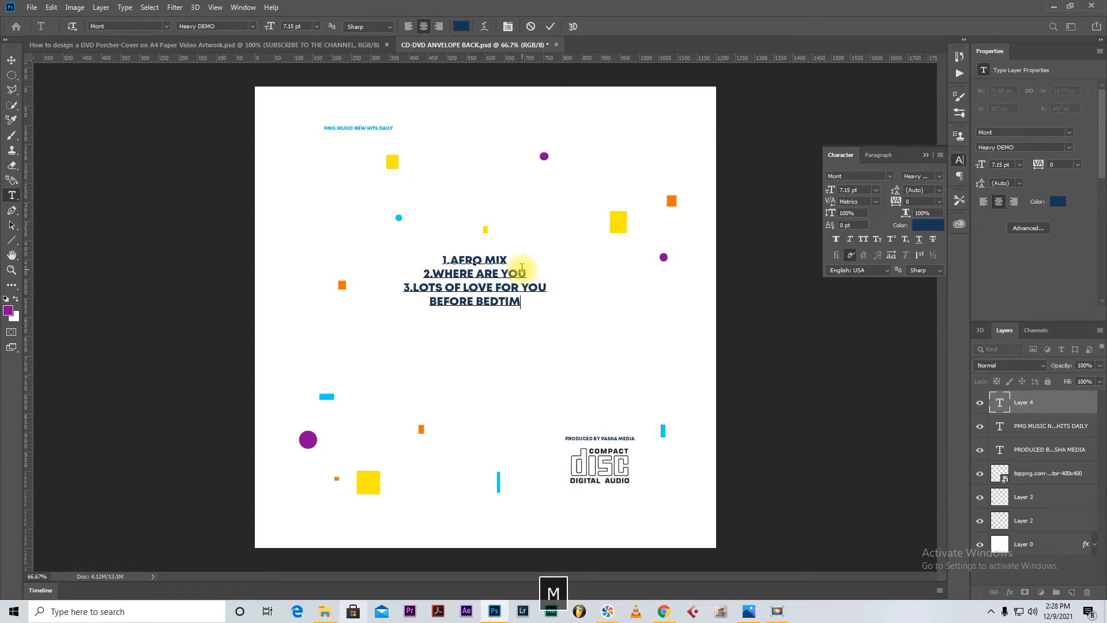
key(Right)
key(Right)
key(Right)
key(Right)
key(Right)
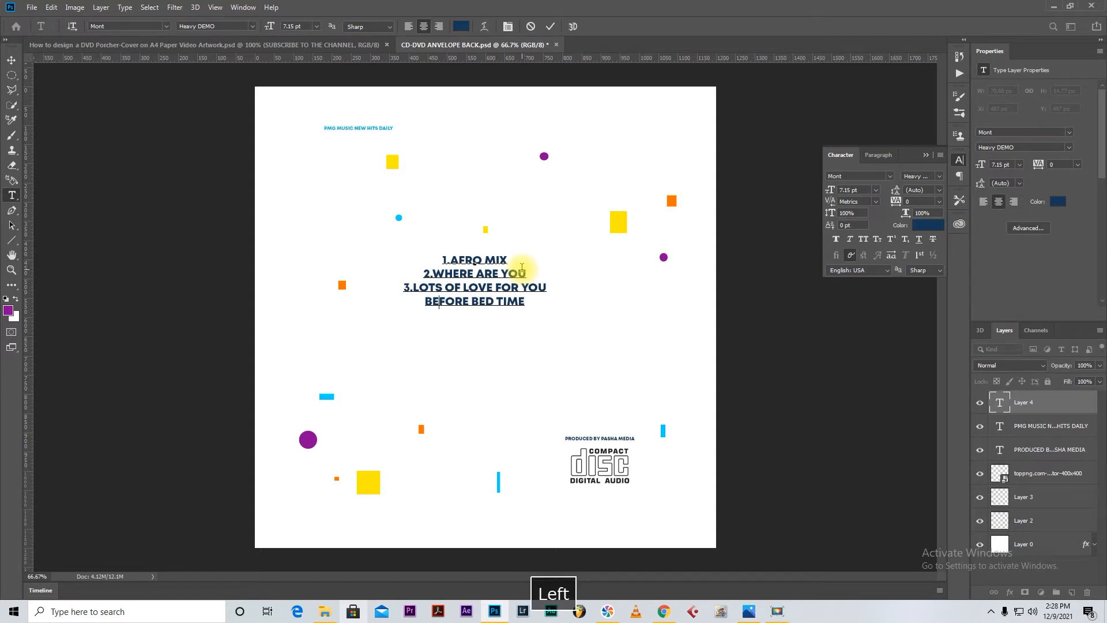
text(4)
key(BackSpace)
text(.)
key(Right)
key(Right)
key(Right)
key(Right)
key(Right)
key(Right)
key(Right)
key(Right)
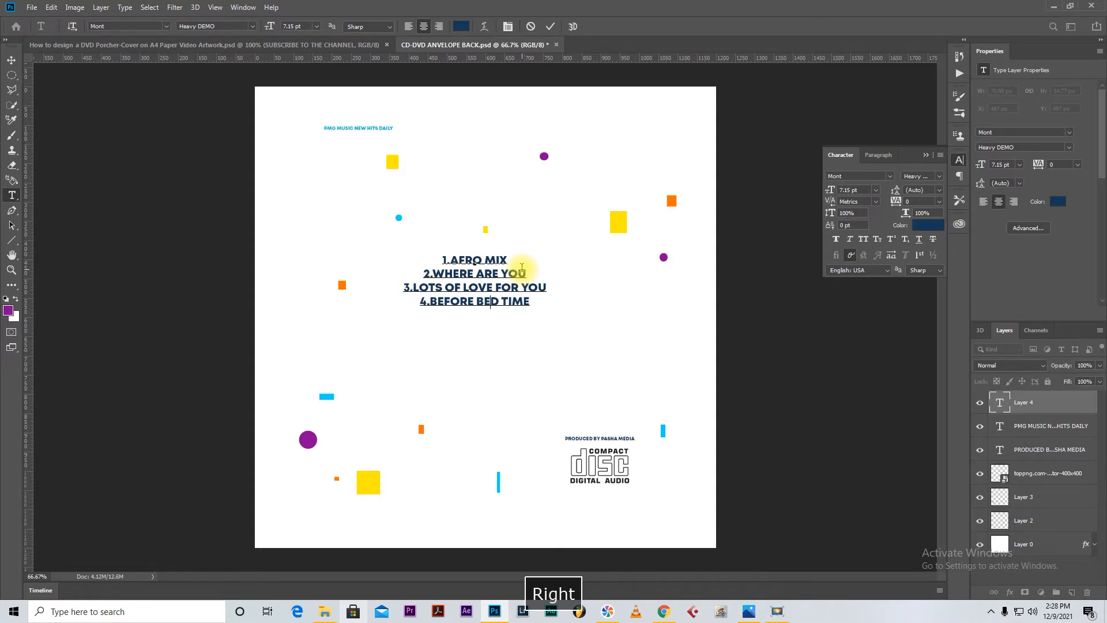
- Add the tracks "5.THE SUN" and "6.MALAWI CHIODA" on separate lines at the end of the list
key(Return)
text(5.THE SUN)
key(Return)
text(6)
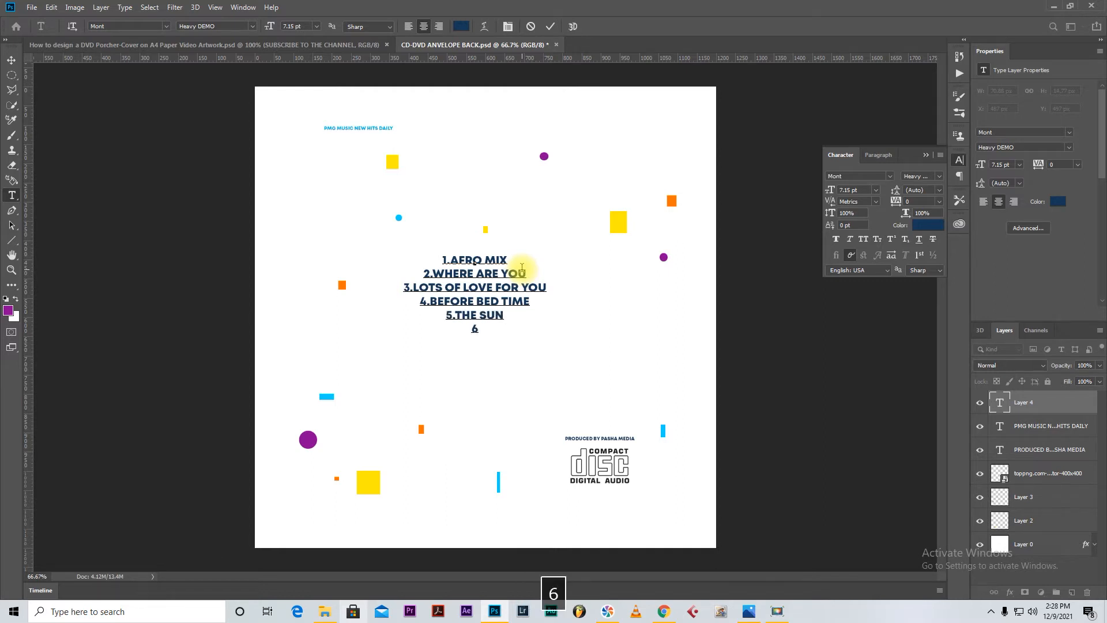
text(.MALAWI CHIODA)
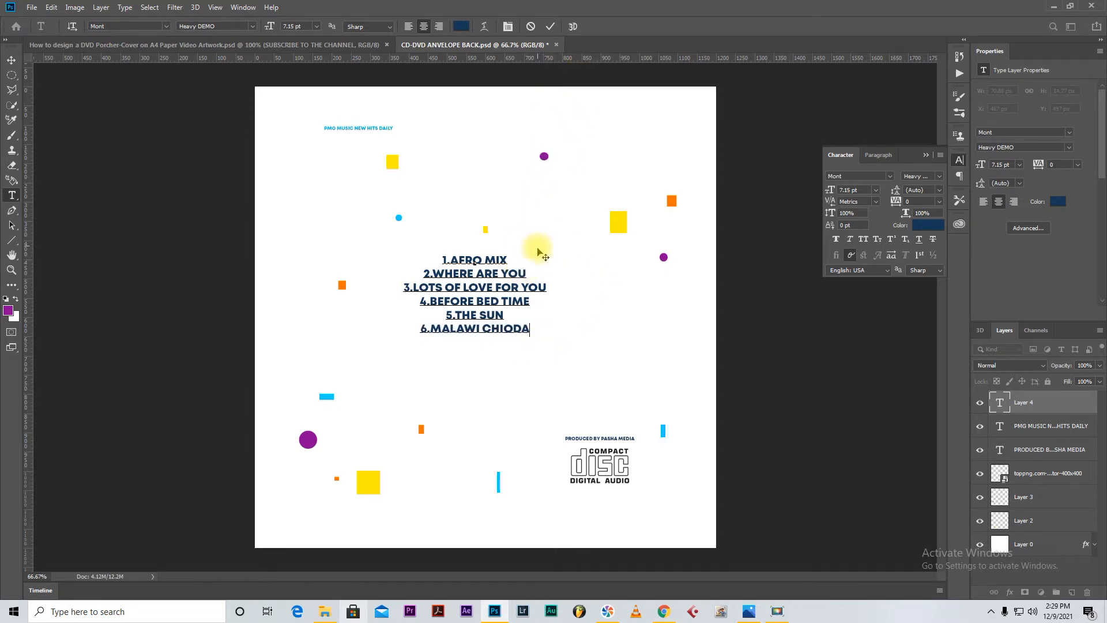
- Enlarge the track list to about 8.39 pt, move it to about X 517, Y 457 px and commit the text
key(ctrl)
drag(547, 251, 564, 233)
drag(496, 382, 548, 409)
click(550, 27)
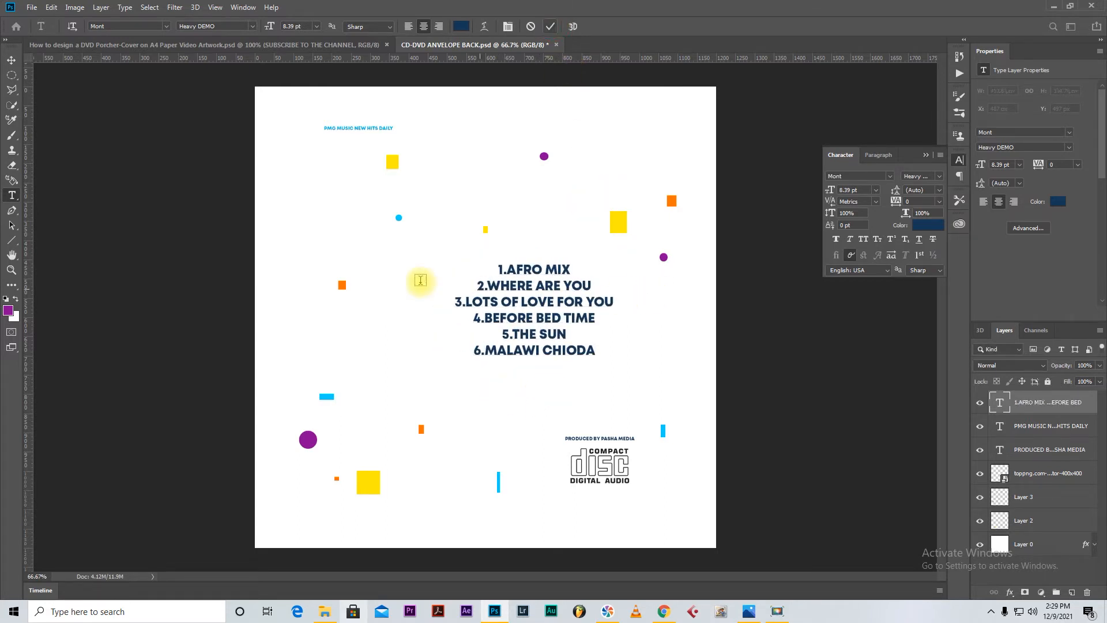
- Fill a rectangle about 0.98 x 1.09 in with purple behind the track list's left half, on a new layer directly above Layer 0
click(11, 75)
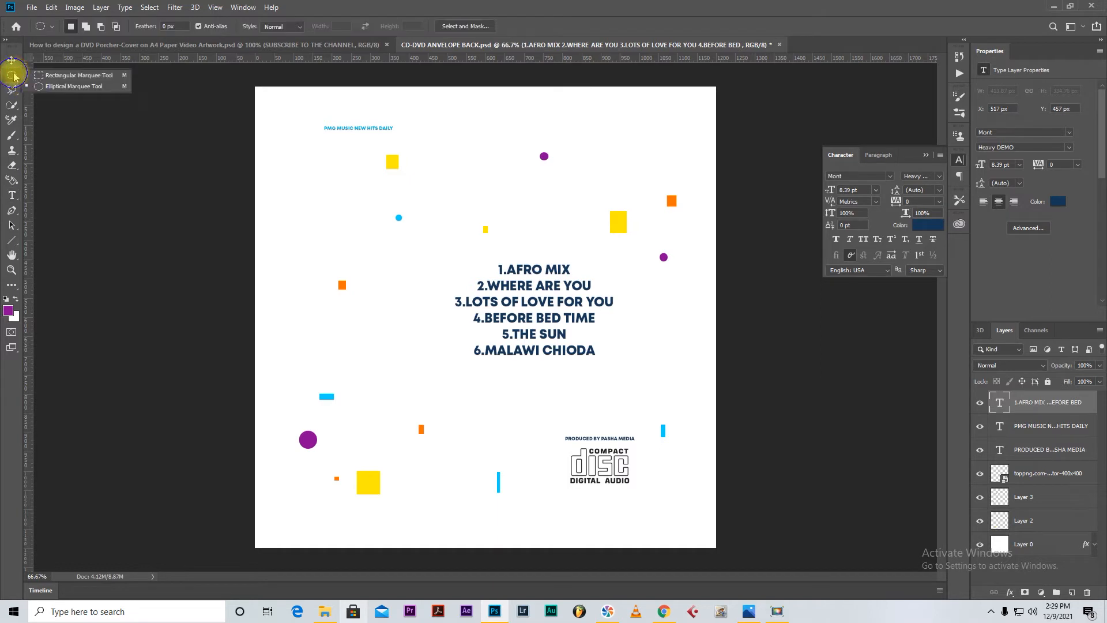
click(48, 76)
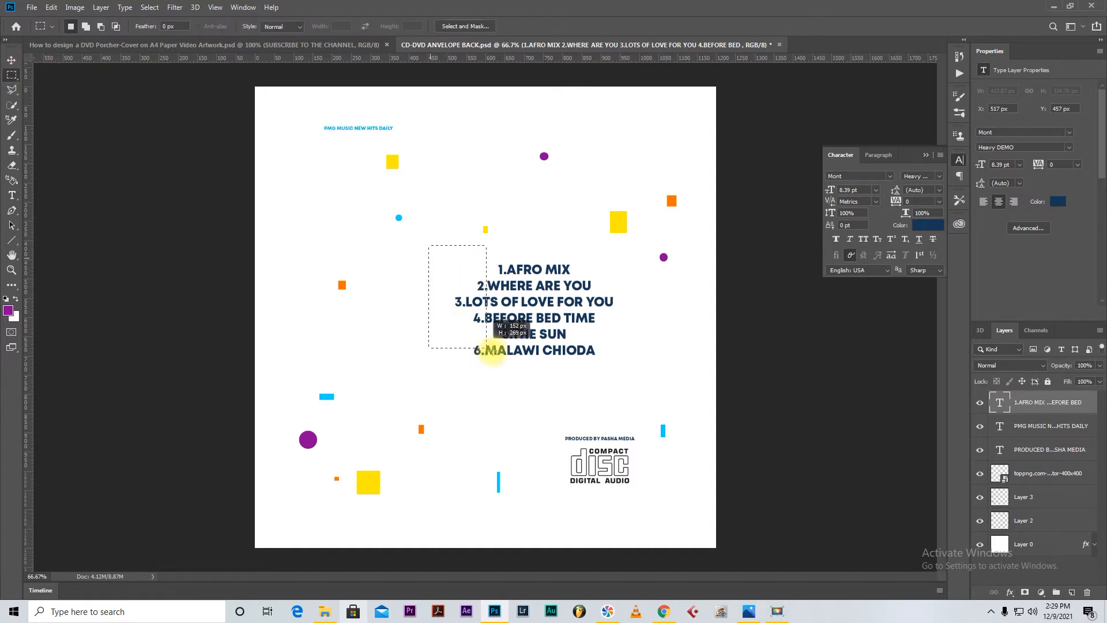
drag(428, 245, 541, 371)
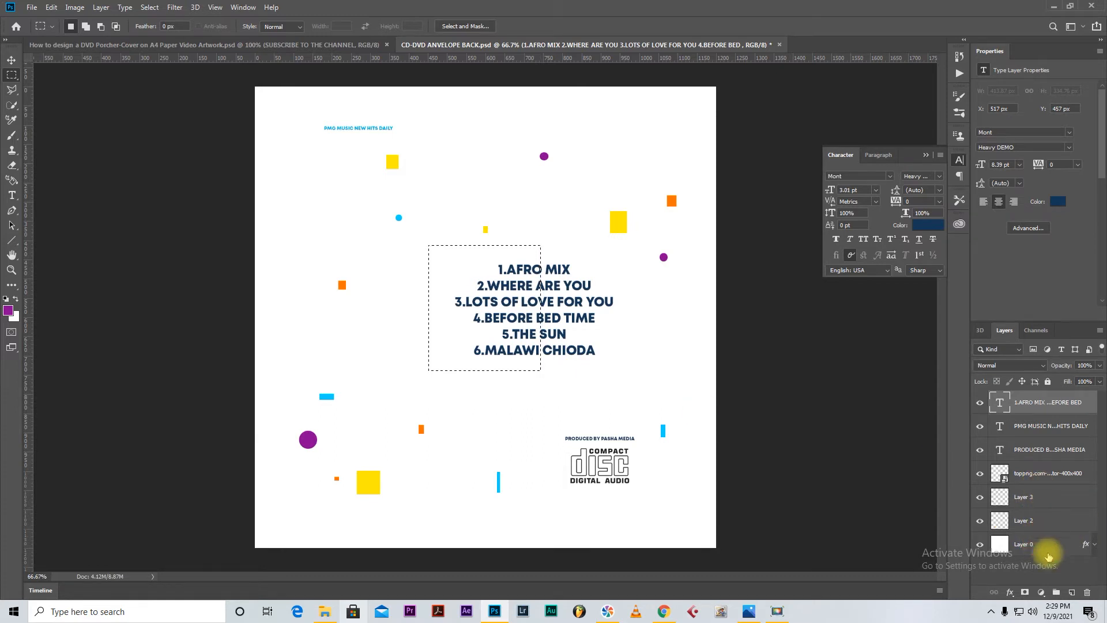
click(1071, 592)
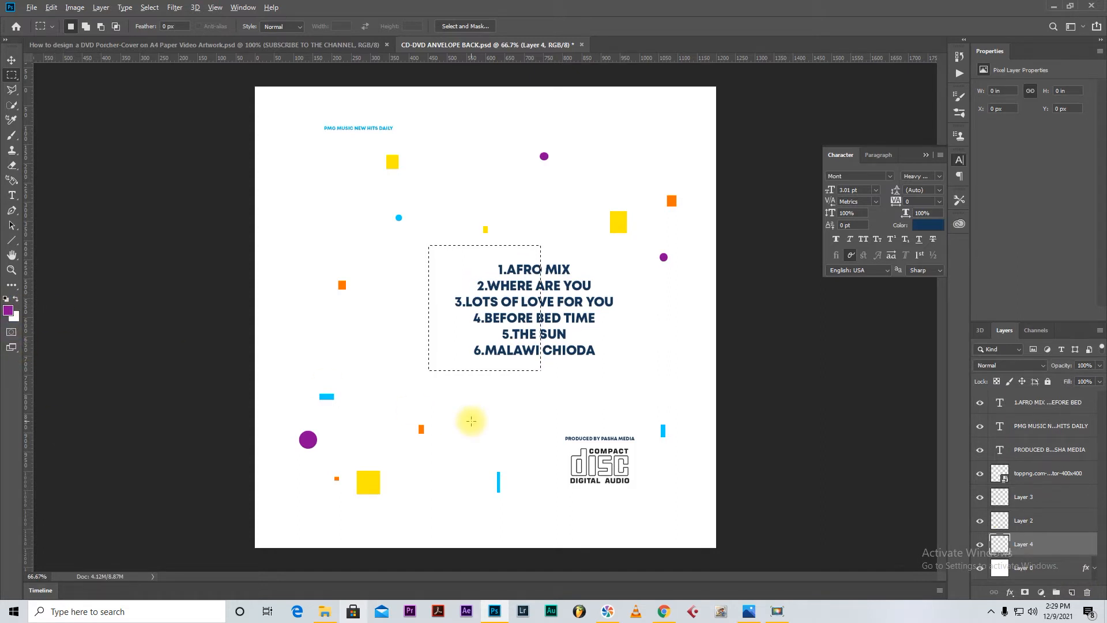
key(alt+BackSpace)
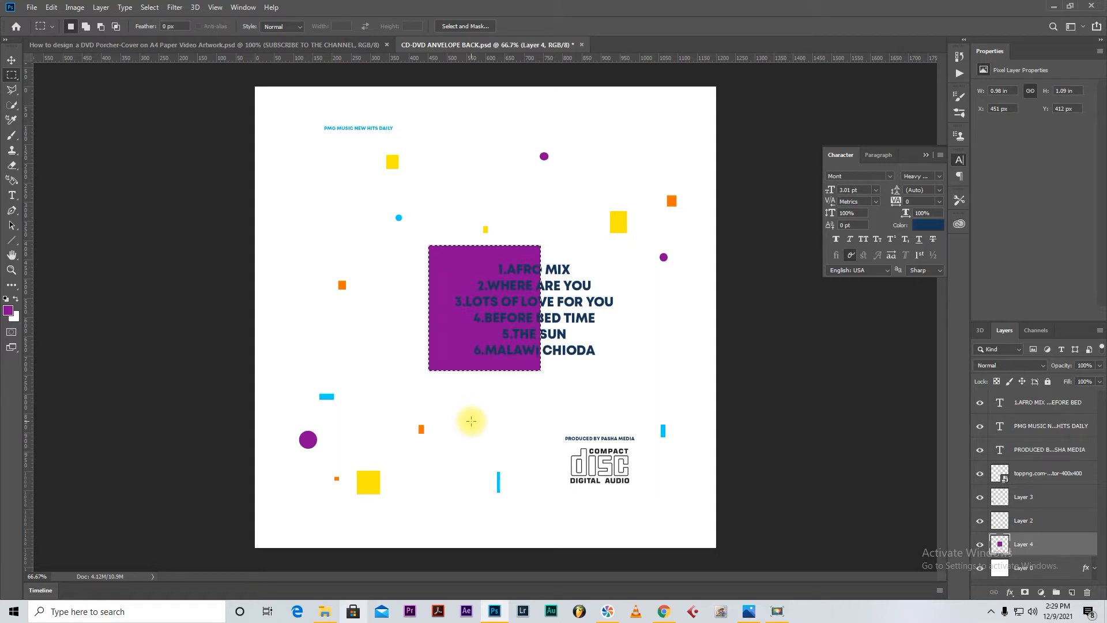
key(ctrl+d)
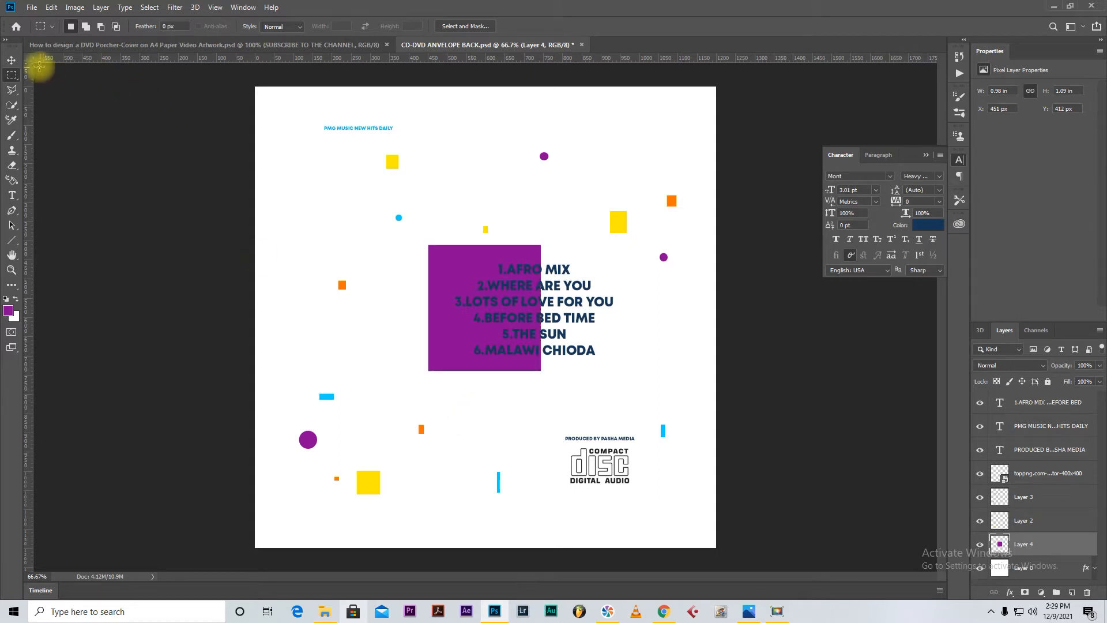
- Lower the purple rectangle layer's opacity to 25% and keep that layer selected
click(12, 60)
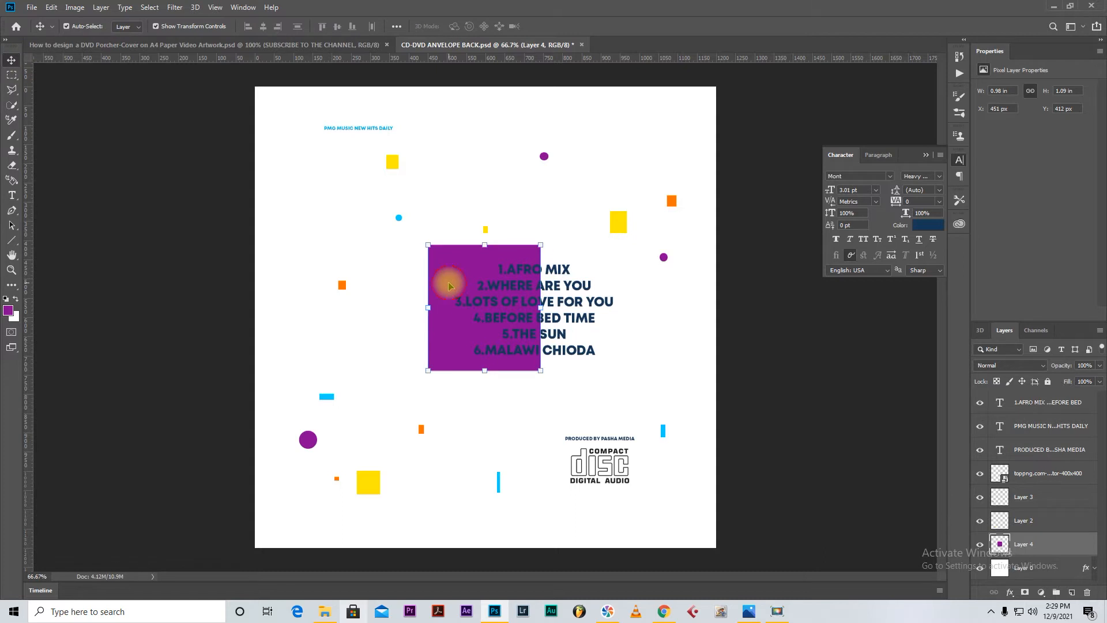
click(1099, 366)
drag(1100, 381, 1061, 387)
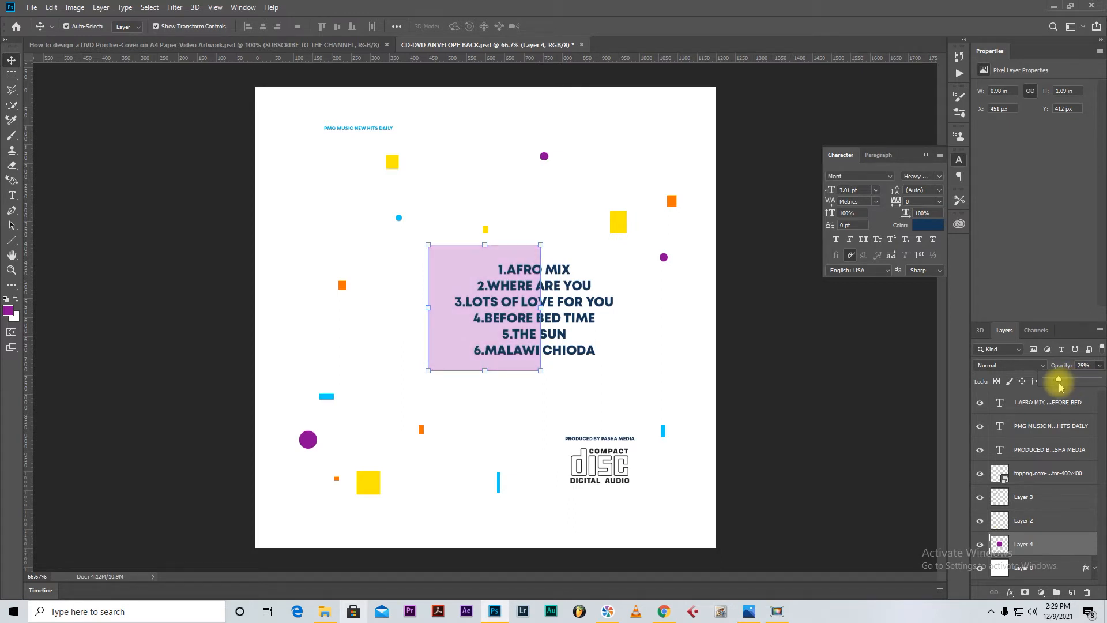
click(815, 413)
click(467, 280)
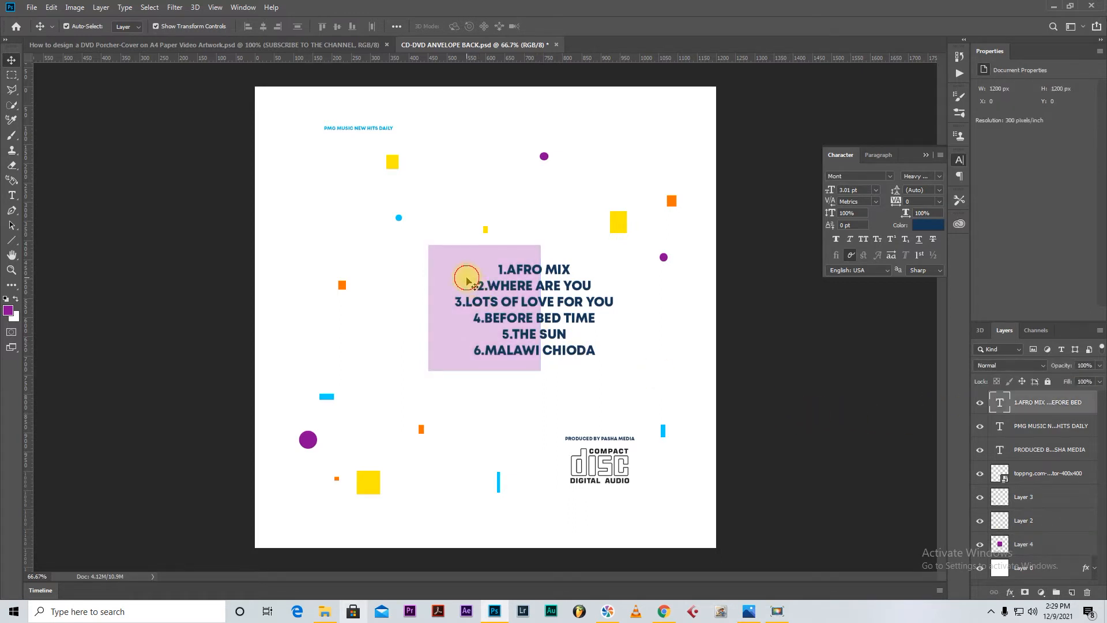
click(440, 331)
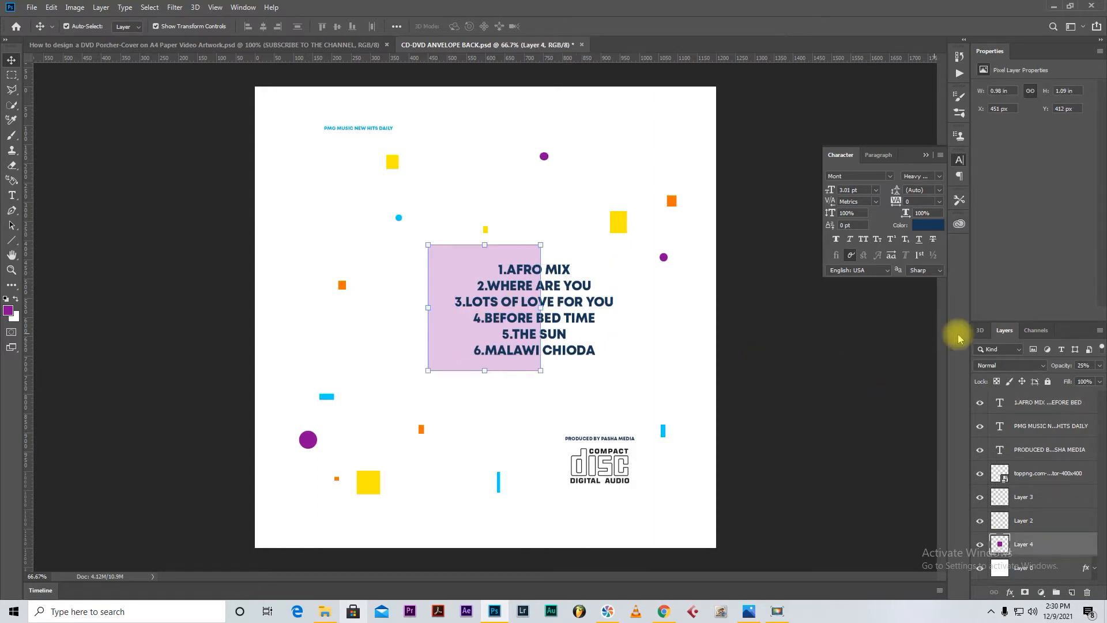
- Lower the purple rectangle layer's opacity to 15% and deselect the layer
click(1099, 365)
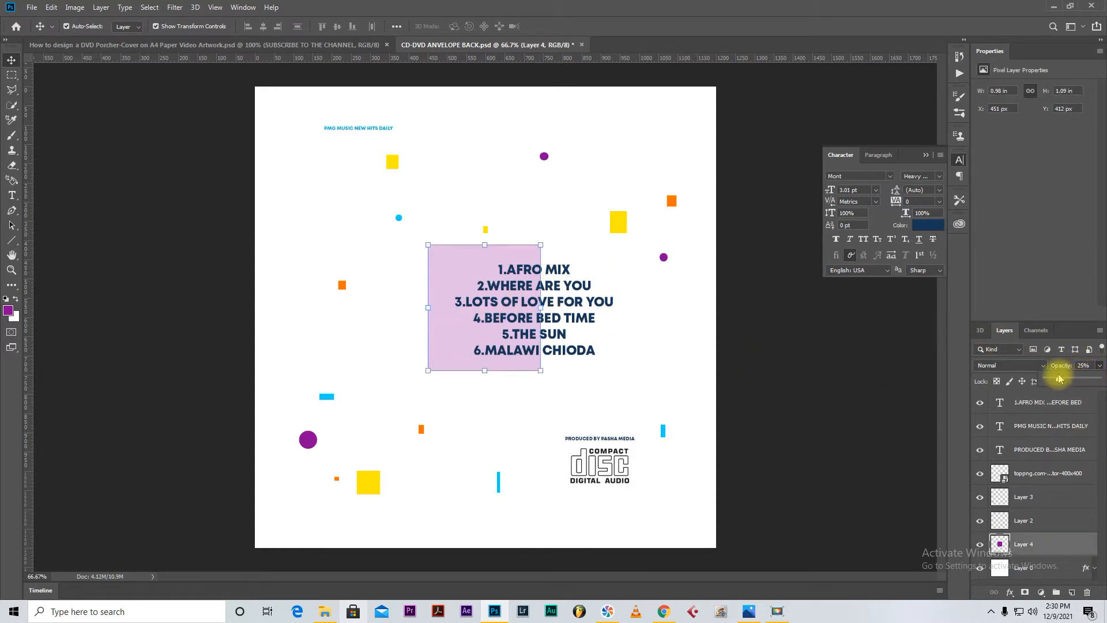
drag(1058, 380, 1053, 380)
click(817, 406)
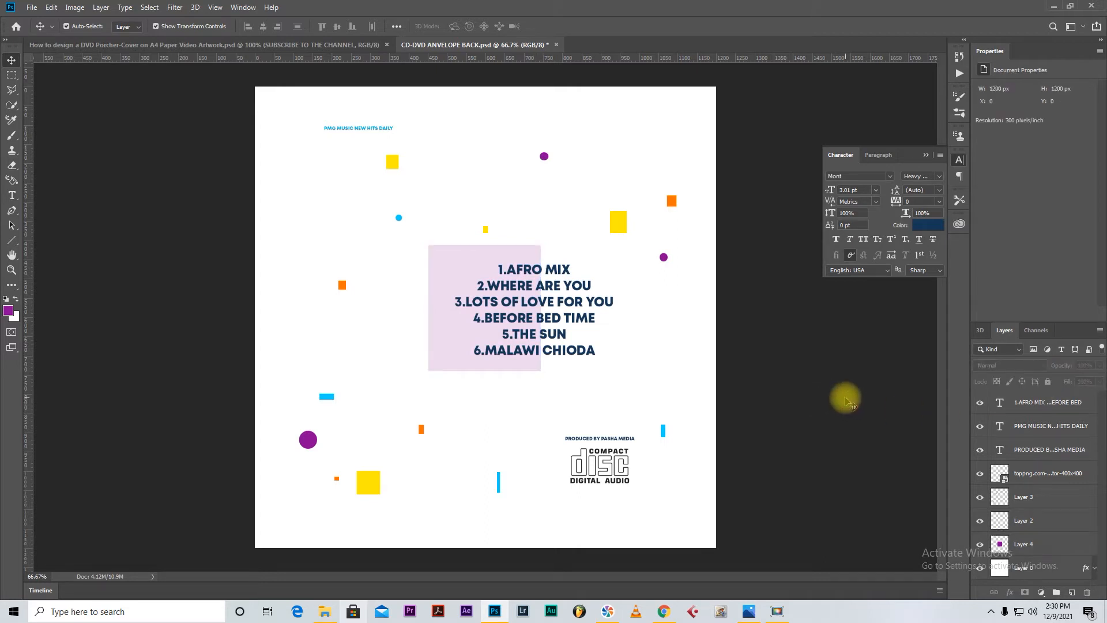
- Duplicate the purple rectangle and move the copy behind the track list's right half, at about X 751, Y 417 px
click(449, 270)
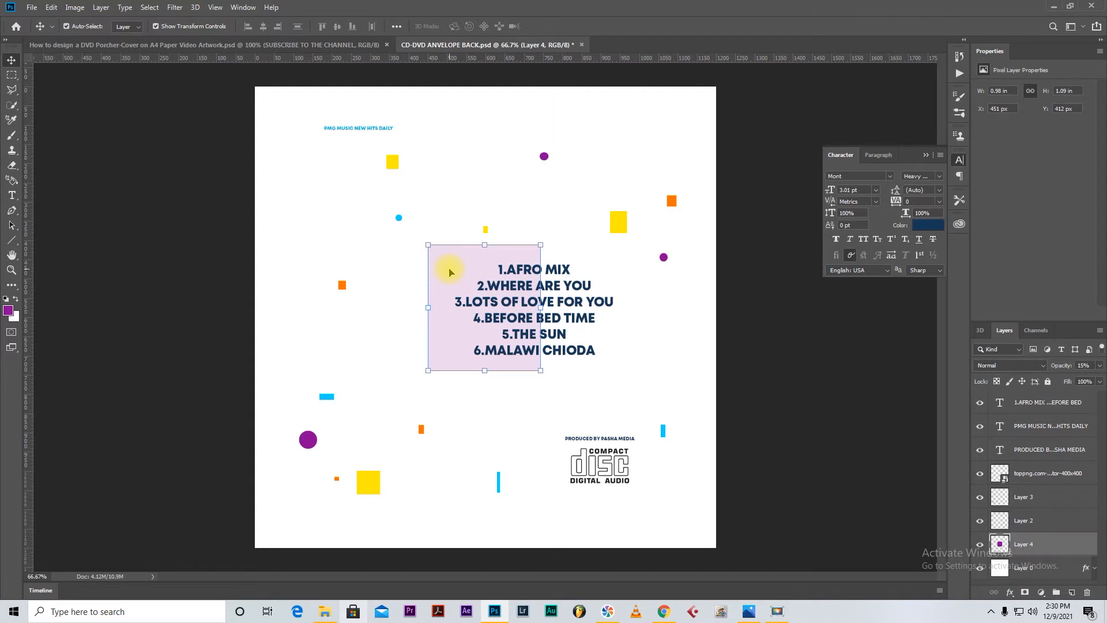
key(ctrl+j)
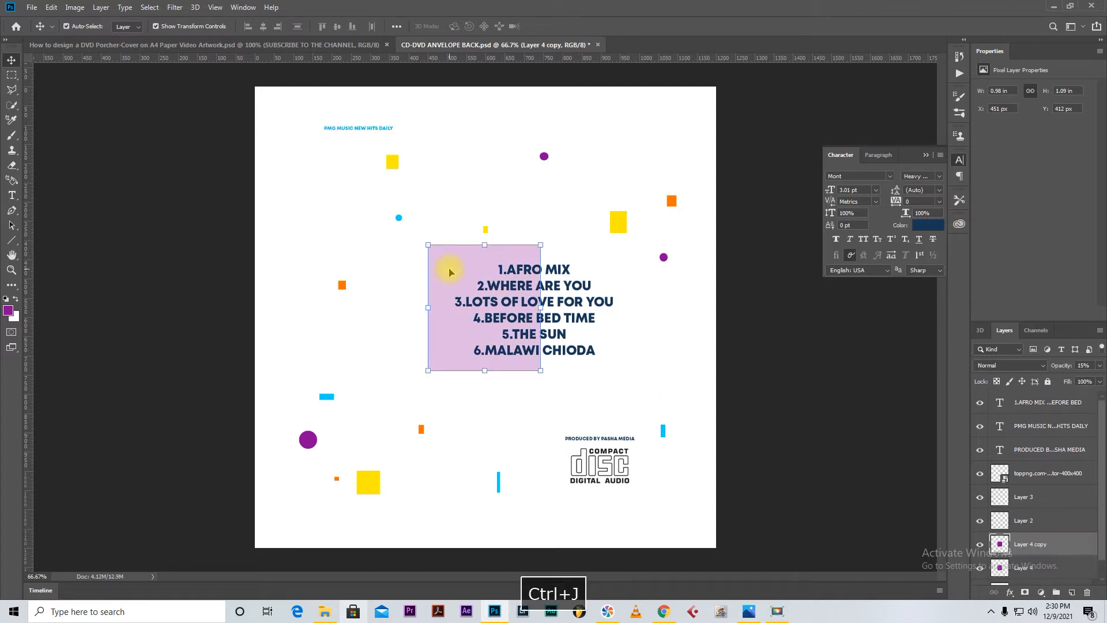
drag(456, 278, 517, 276)
key(ctrl+z)
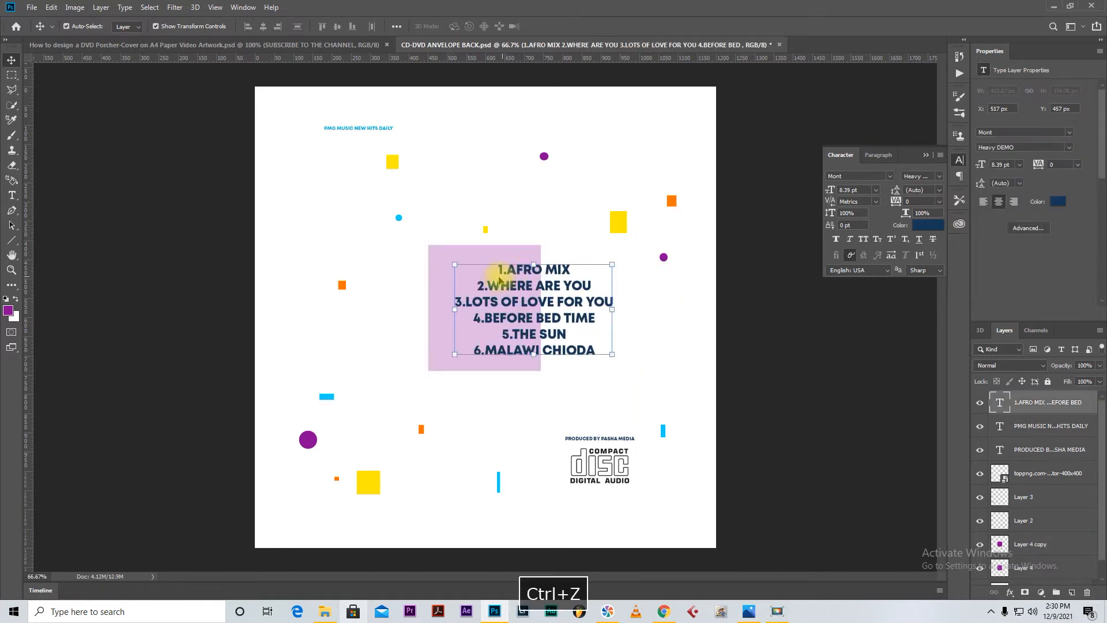
ctrl+click(438, 258)
drag(442, 259, 557, 265)
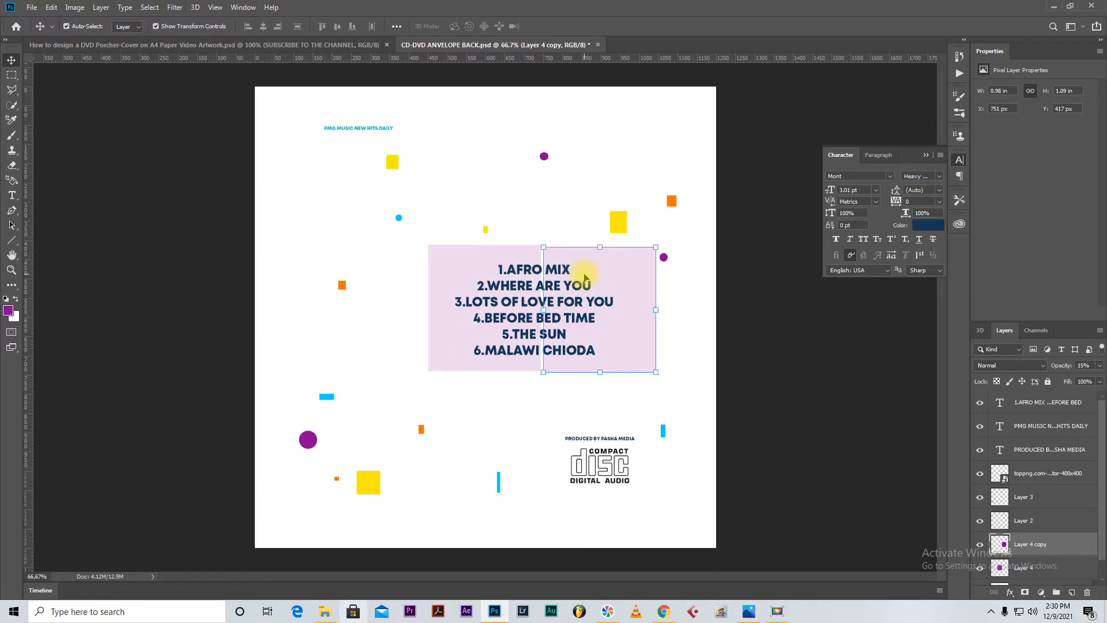
- Nudge the duplicated rectangle to X 744, Y 412 px so it sits flush and level with the original, and deselect it
key(Left)
key(Left)
key(Left)
key(Left)
key(Left)
key(Left)
key(Up)
key(Up)
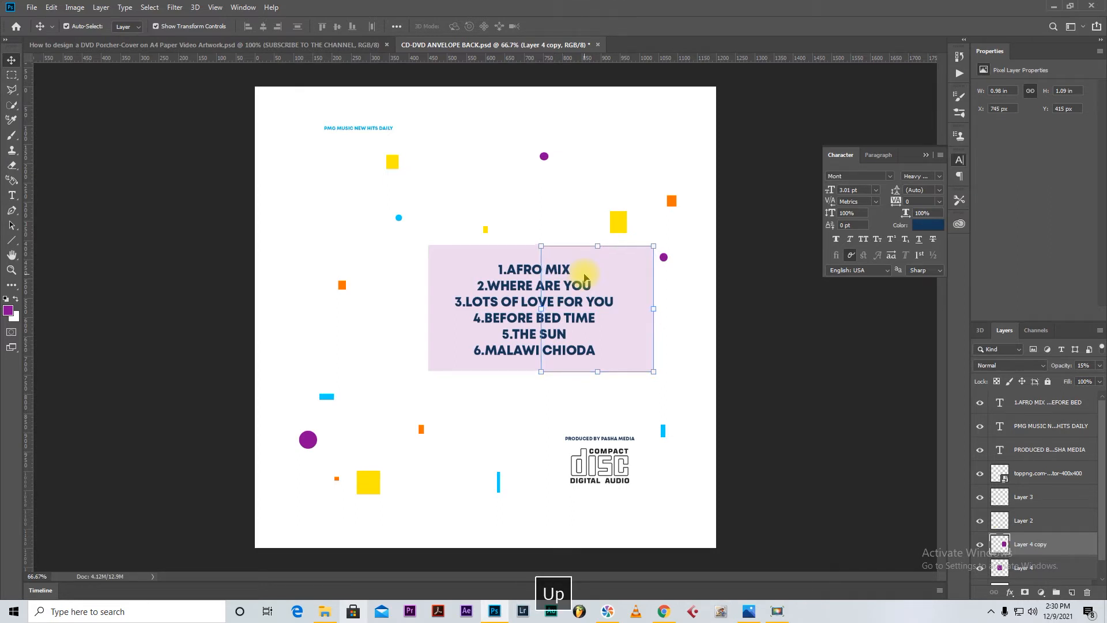
click(732, 386)
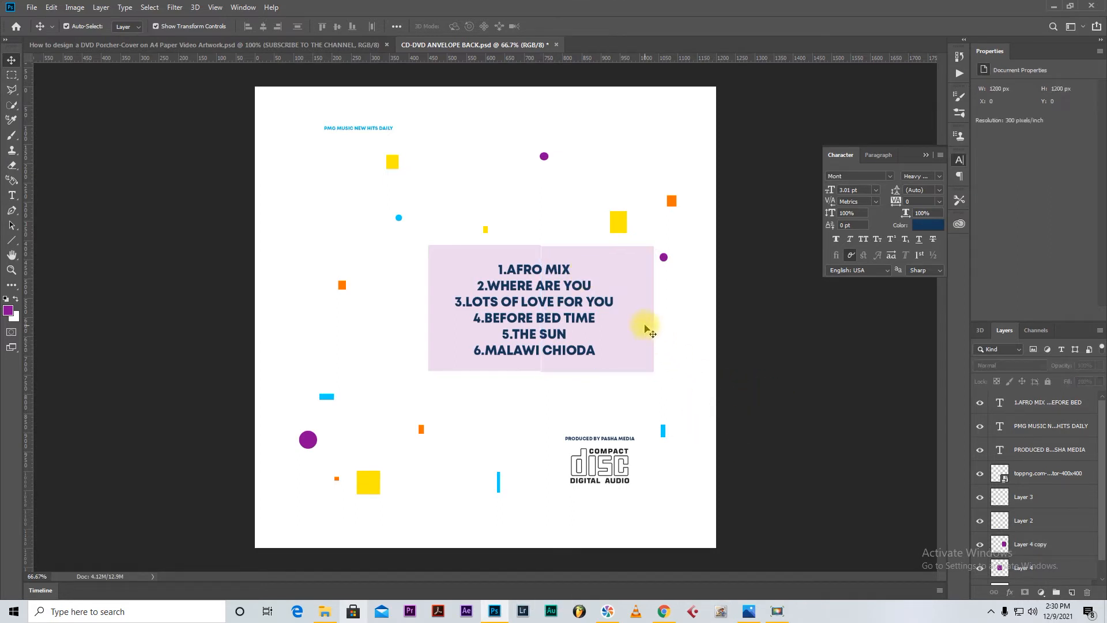
scroll(553, 251, up, 10)
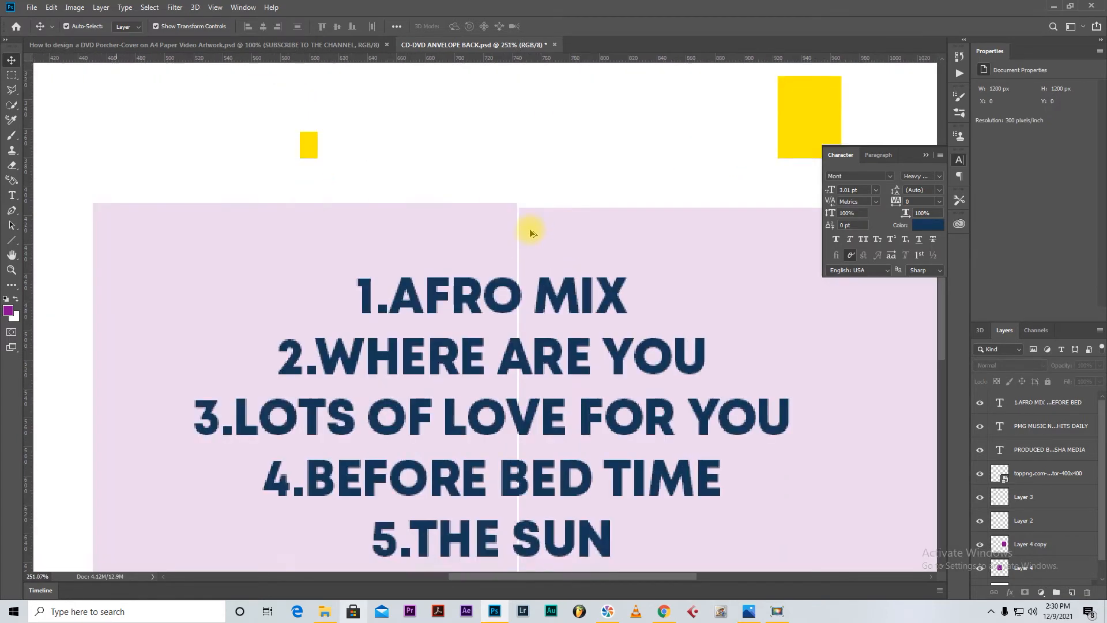
scroll(539, 226, up, 2)
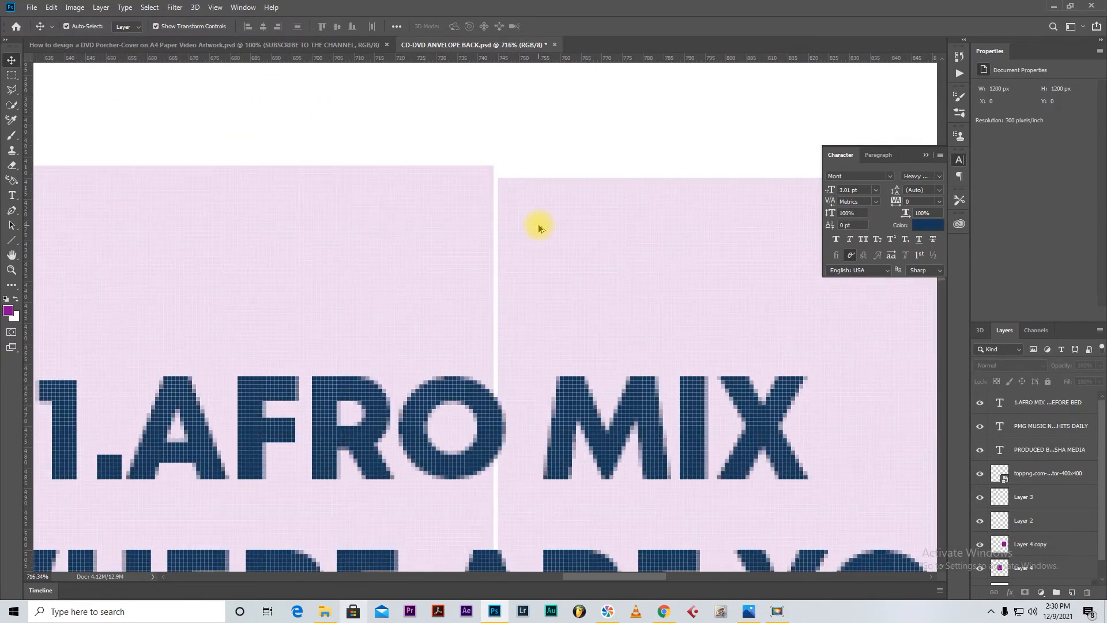
click(539, 226)
key(Up)
key(Up)
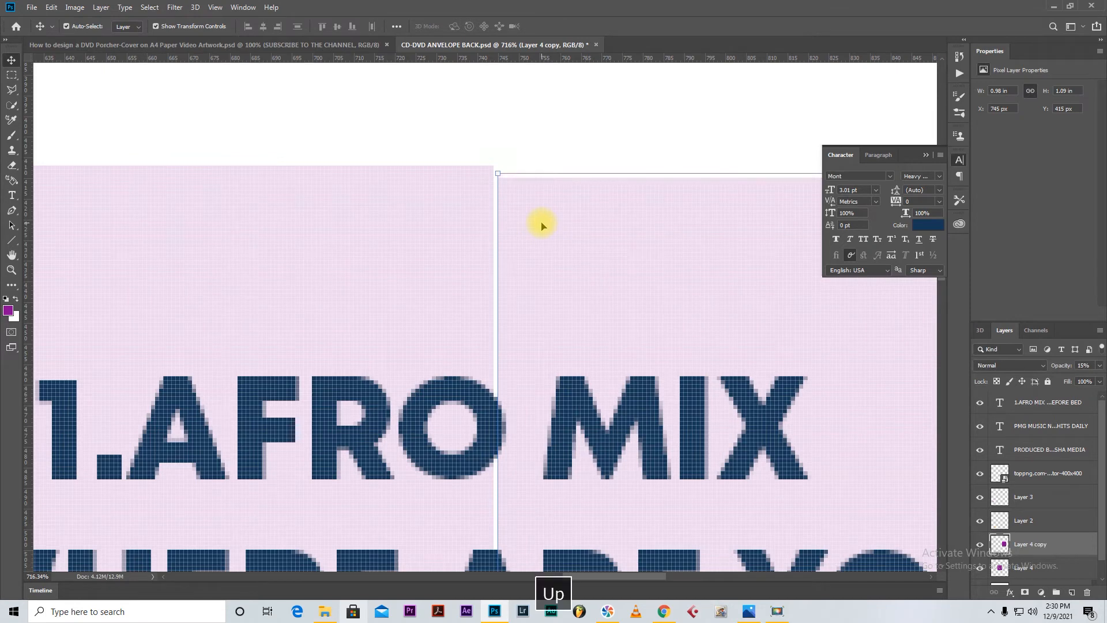
key(Up)
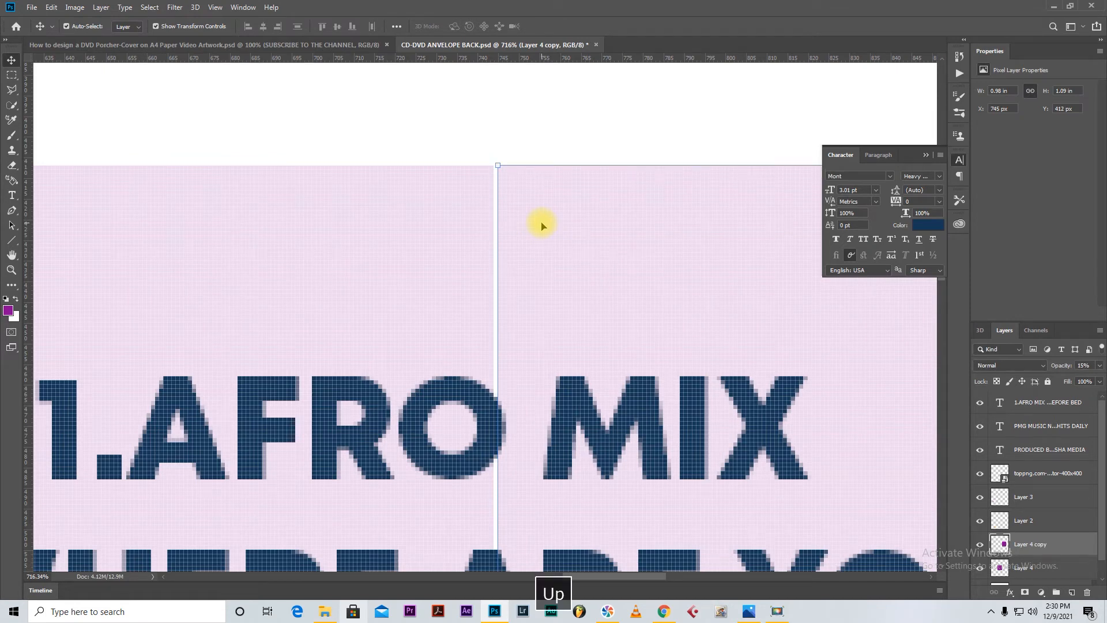
key(Left)
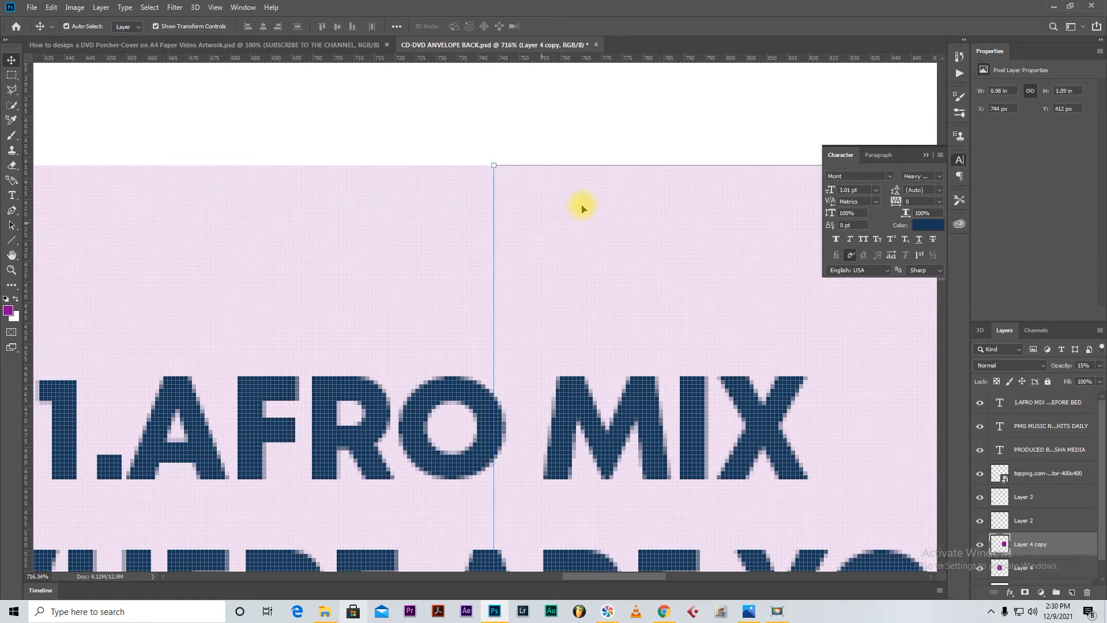
scroll(603, 237, down, 10)
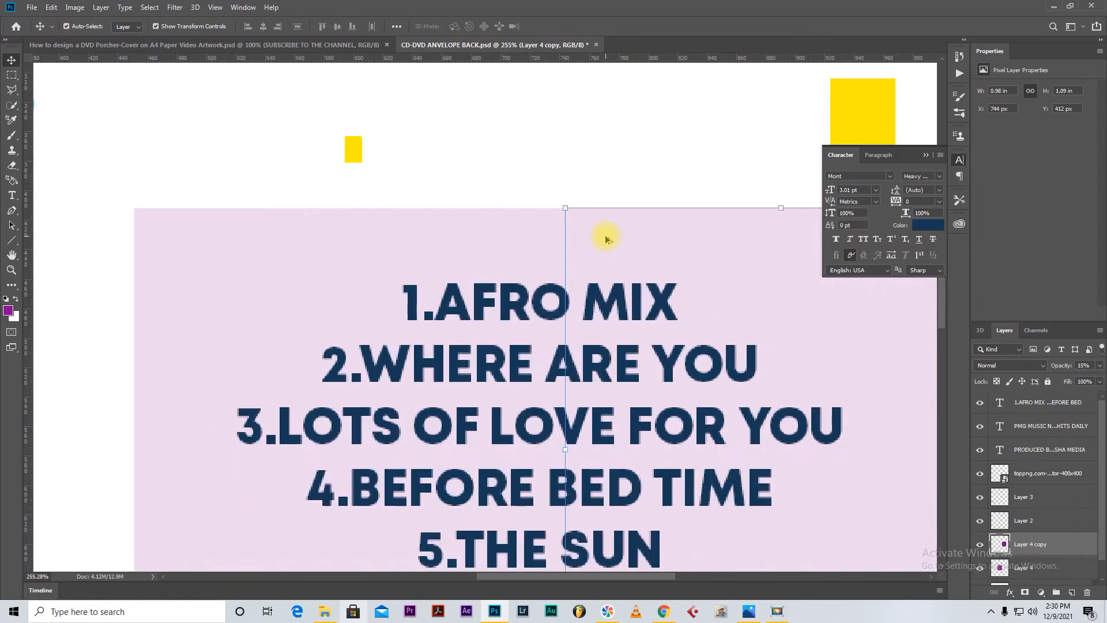
scroll(711, 316, down, 1)
click(868, 381)
click(782, 376)
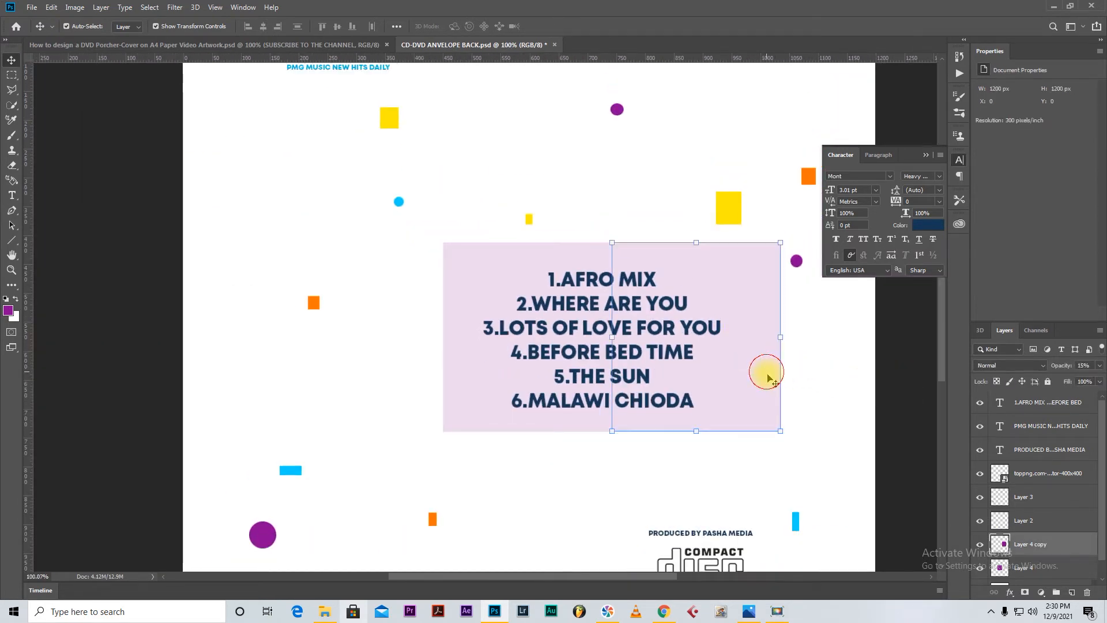
- Recolor the duplicated rectangle with cyan 00d2ff sampled from the small cyan dot, using a selection of its layer's pixels, and clear the selection
ctrl+click(1004, 545)
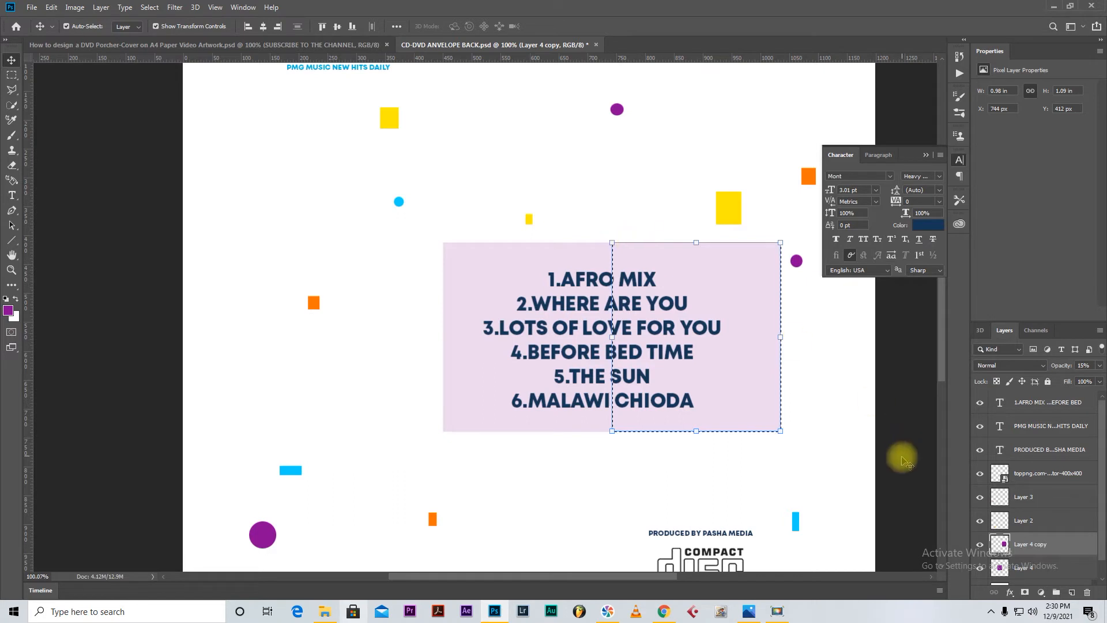
click(9, 311)
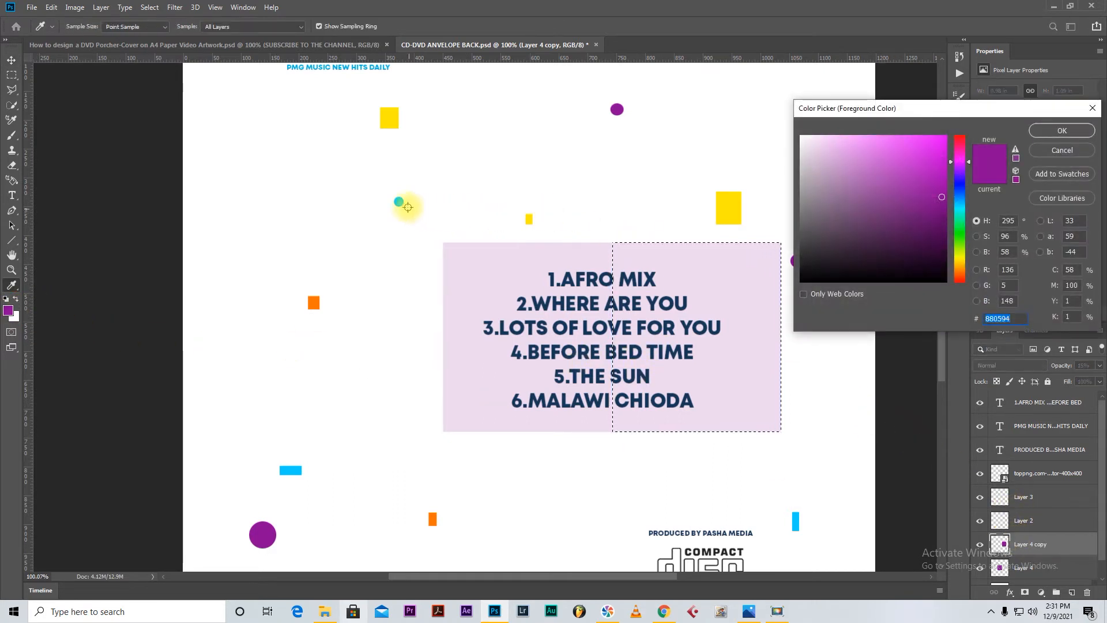
click(397, 201)
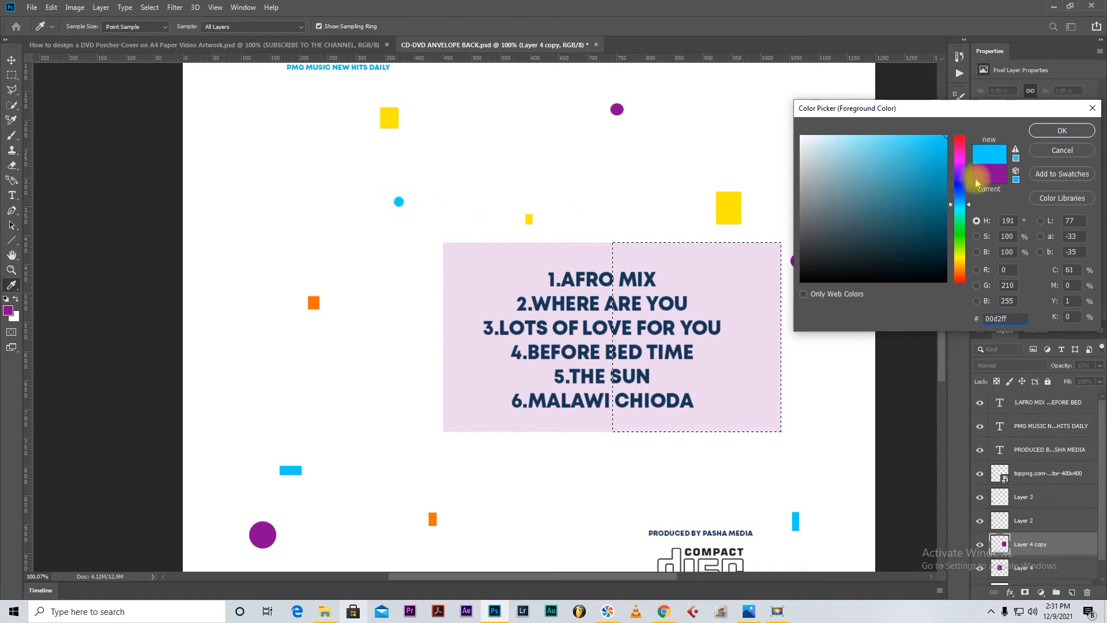
click(1046, 133)
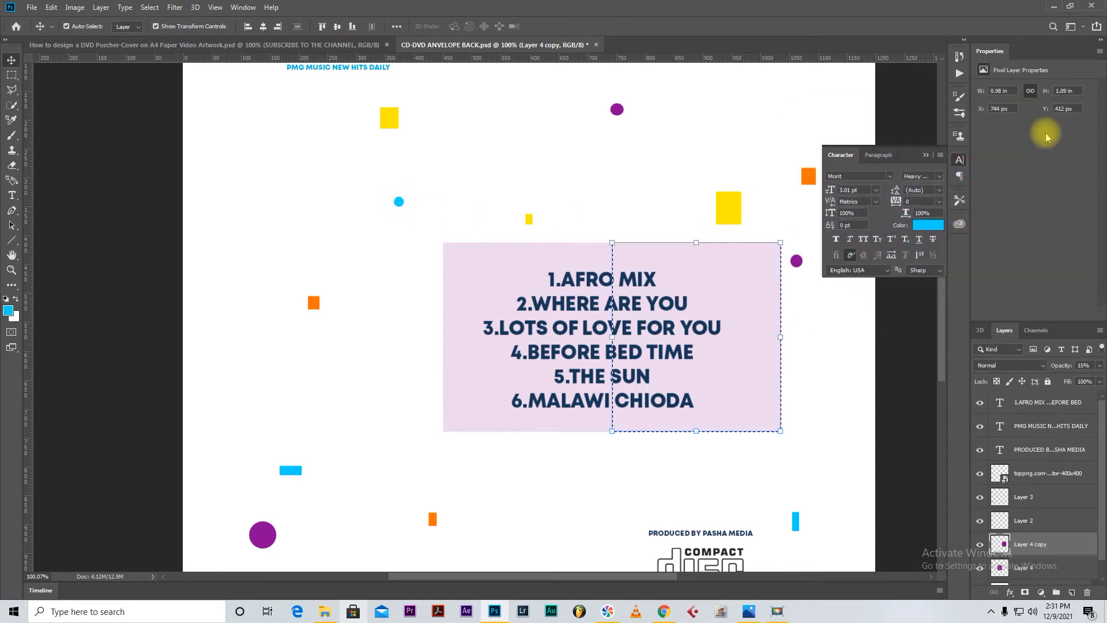
key(alt+BackSpace)
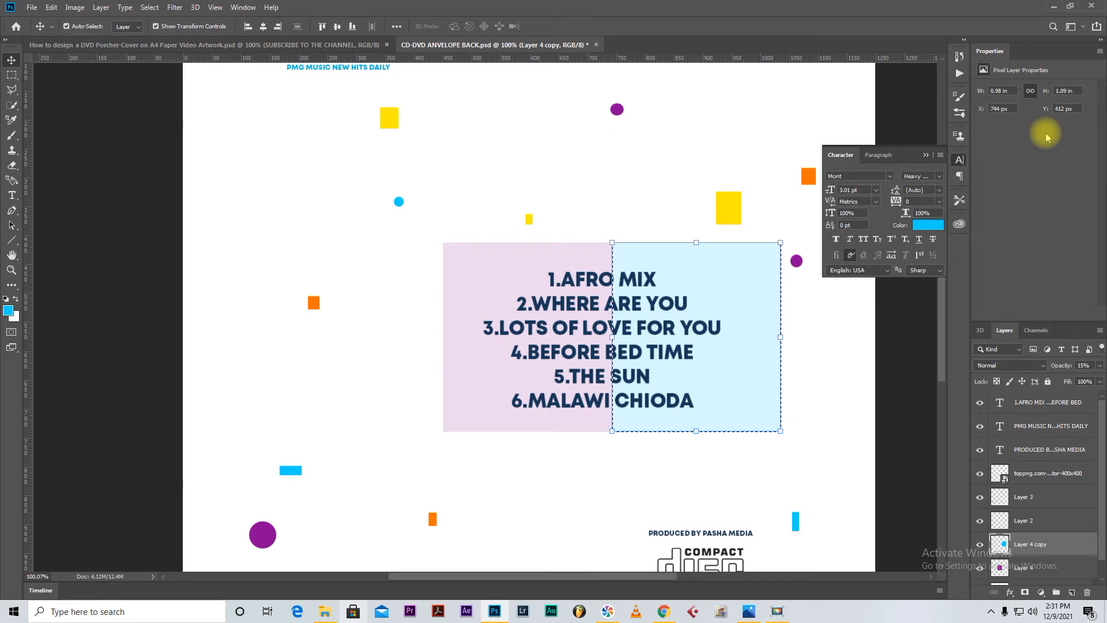
click(812, 345)
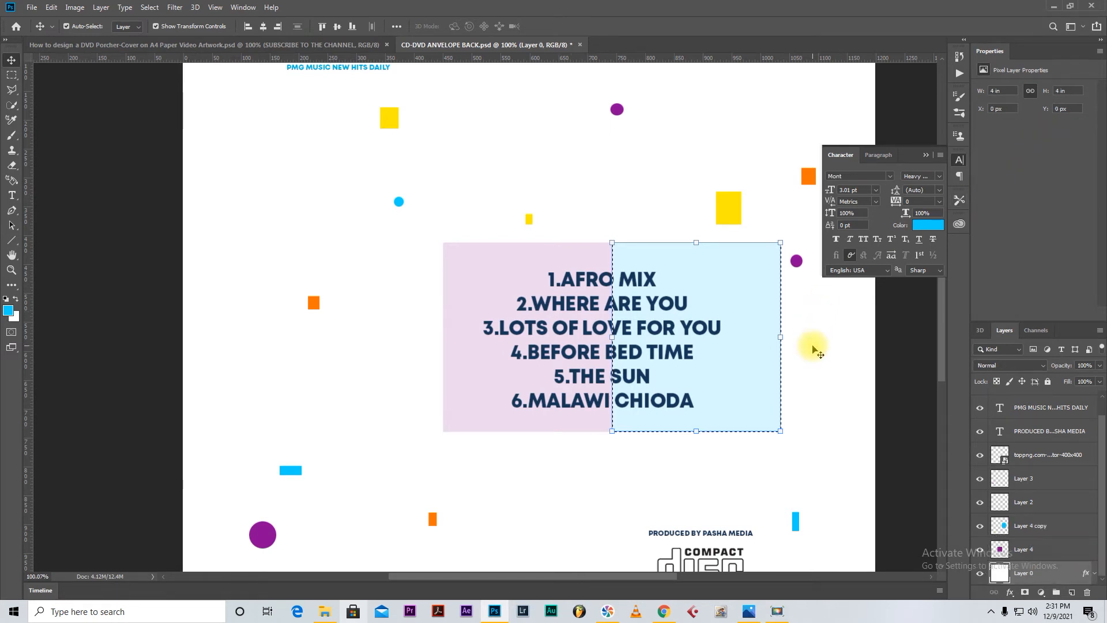
key(ctrl+d)
- Set the opacity of the purple rectangle behind the track list to 10% and deselect it
scroll(657, 289, down, 2)
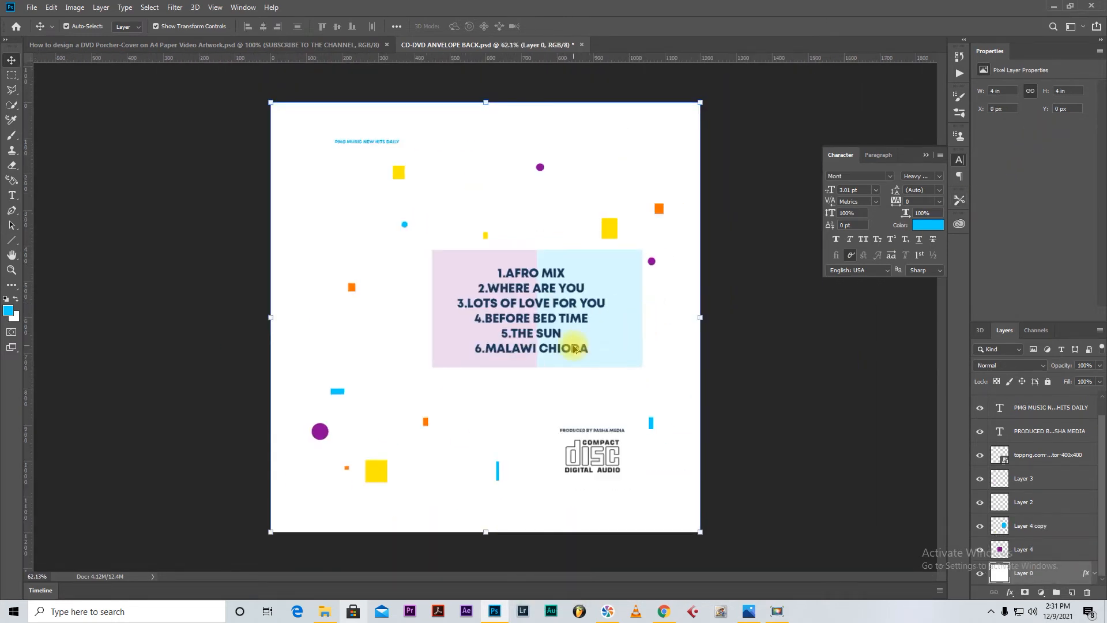
scroll(574, 349, up, 1)
scroll(612, 354, up, 1)
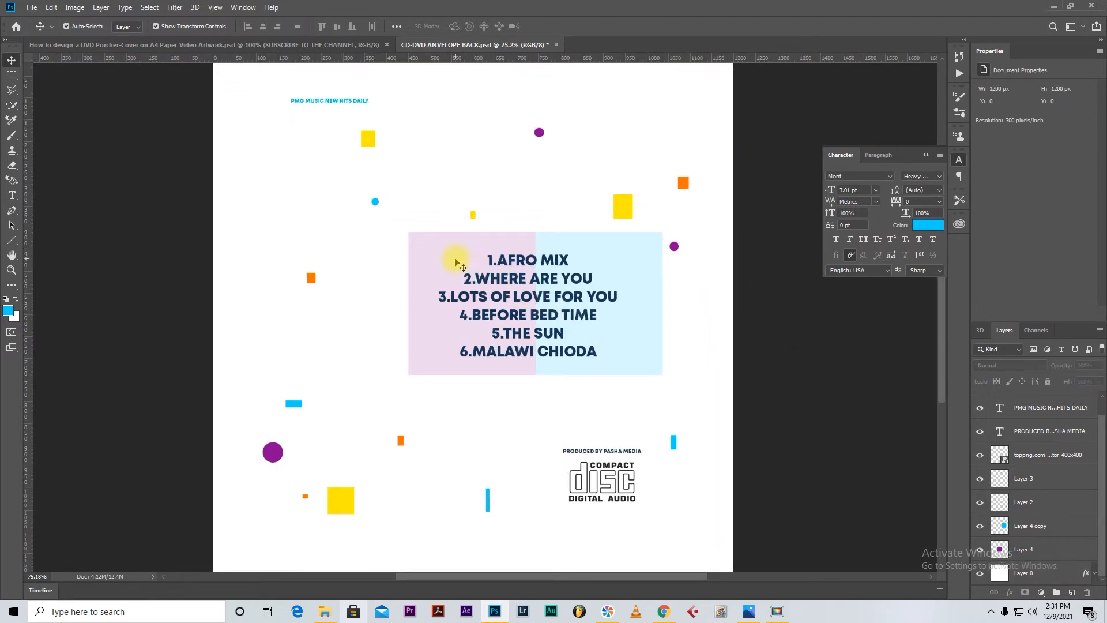
click(456, 256)
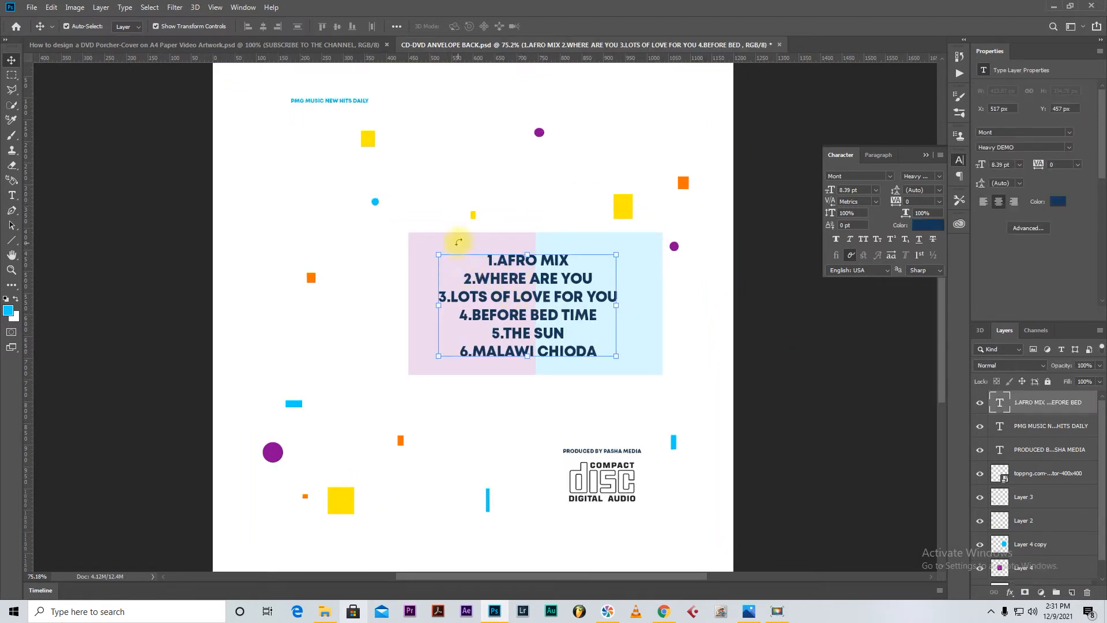
click(494, 226)
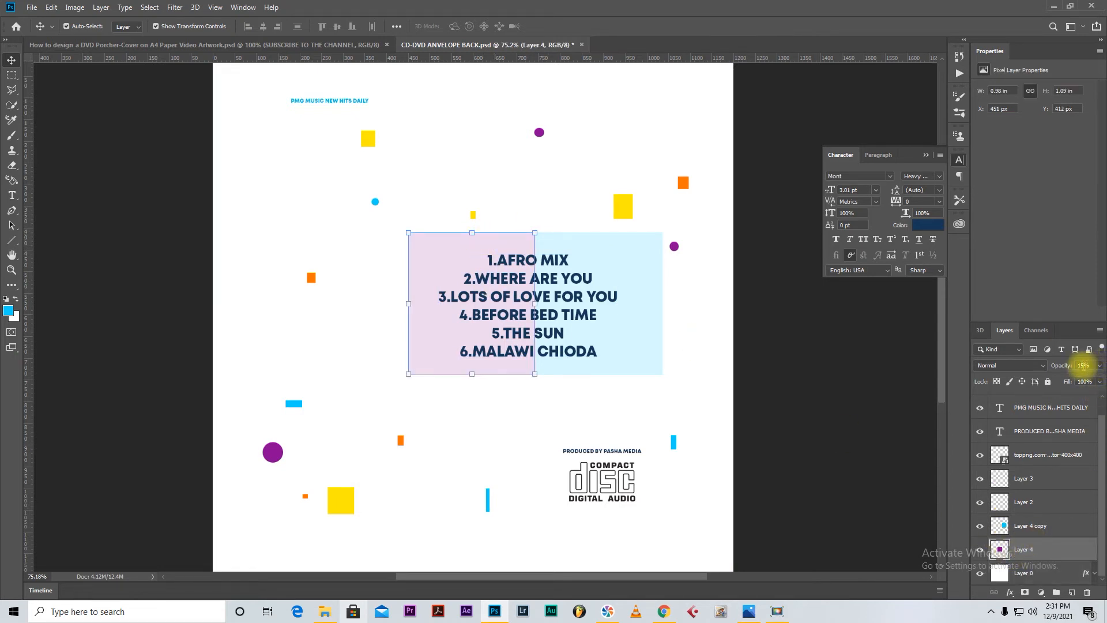
click(1083, 364)
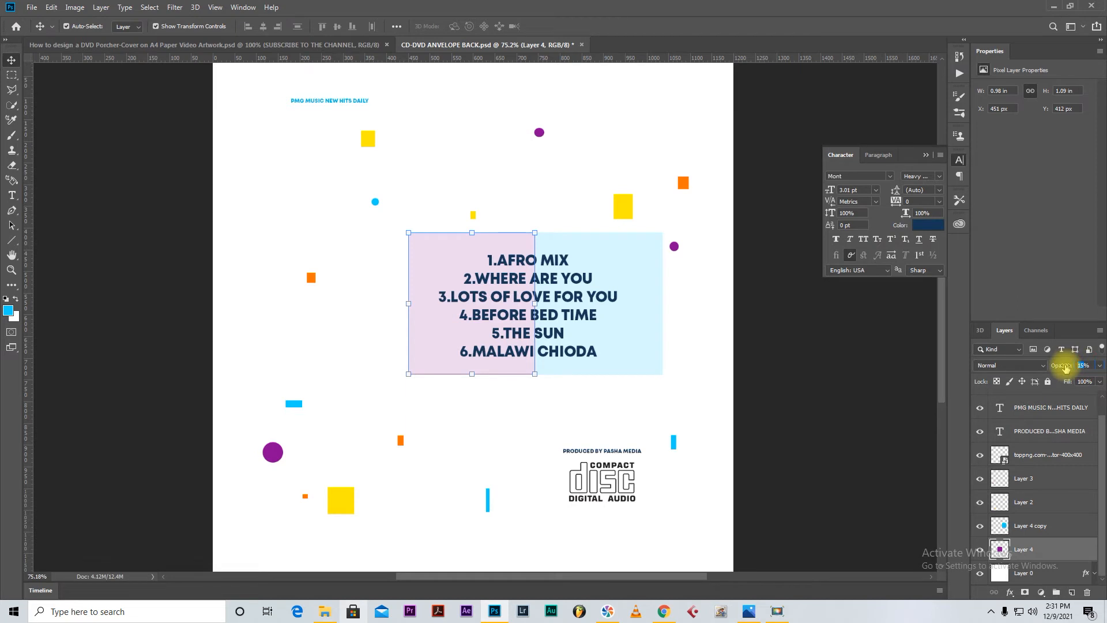
text(10)
click(815, 458)
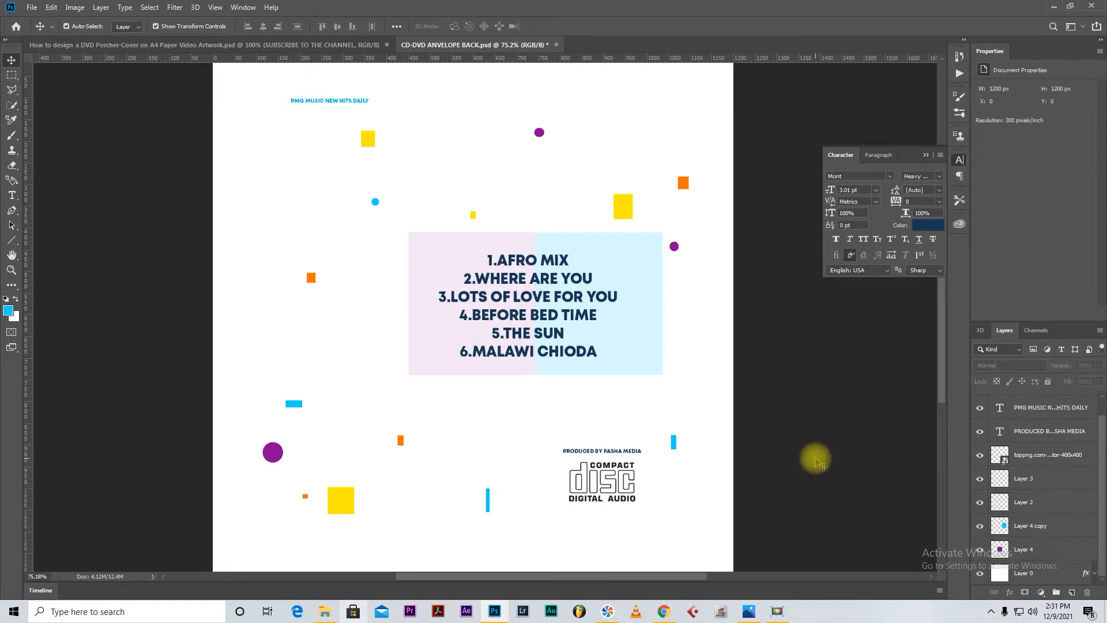
- Set the opacity of the cyan rectangle behind the track list to 10% and deselect it
click(656, 339)
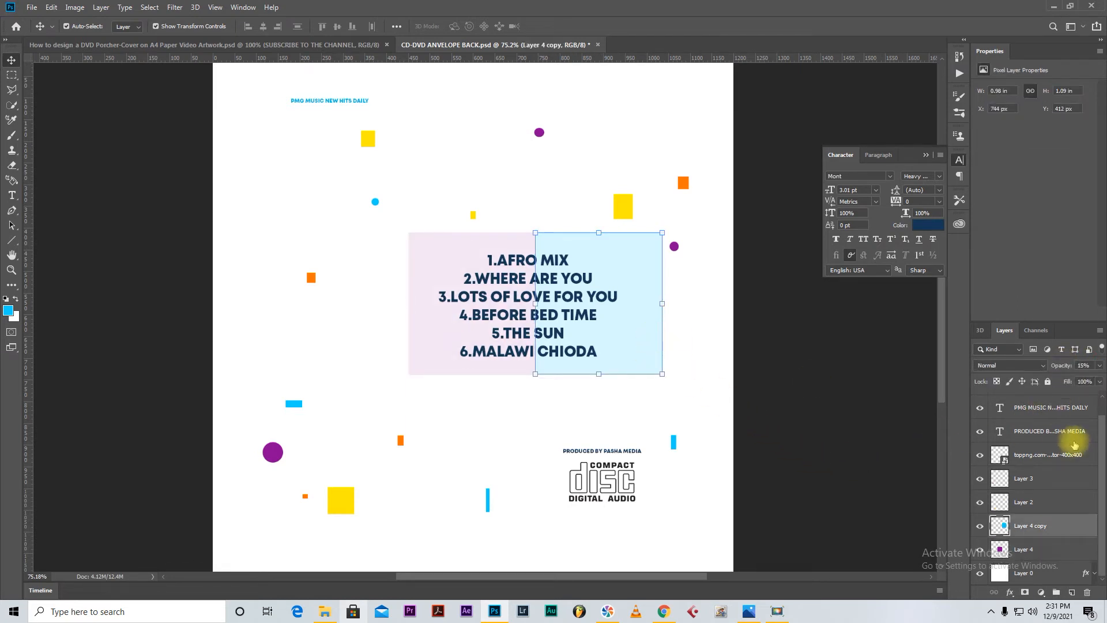
drag(1085, 365, 1057, 367)
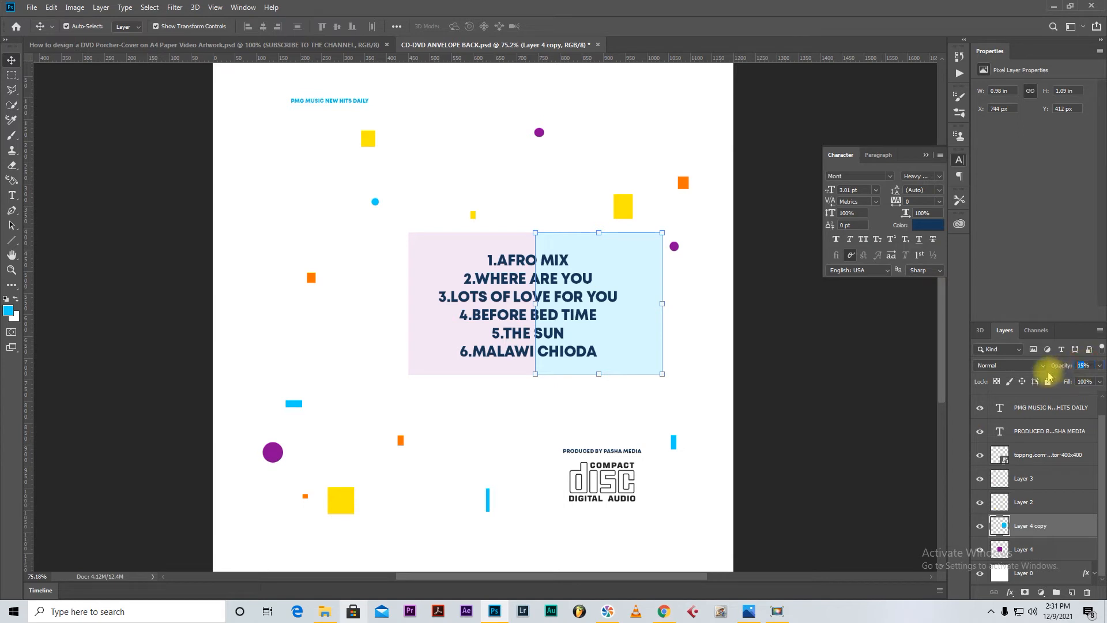
text(10)
click(886, 450)
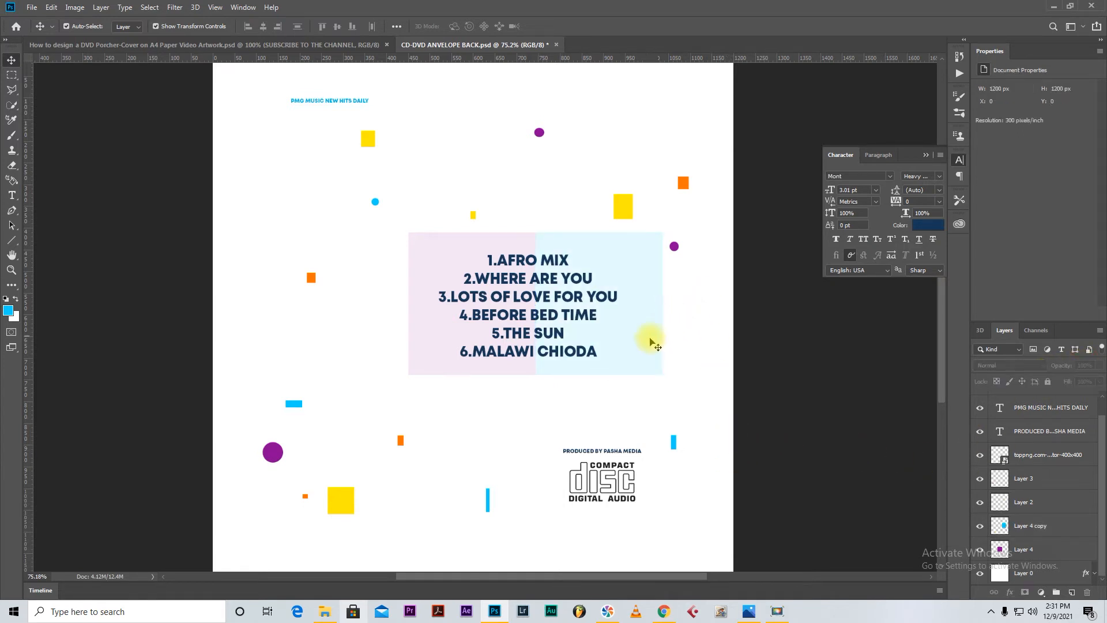
- Add centered text below the track list reading "First of all i would love to thank the almighty father for the tallents"
scroll(600, 289, down, 3)
scroll(604, 292, up, 1)
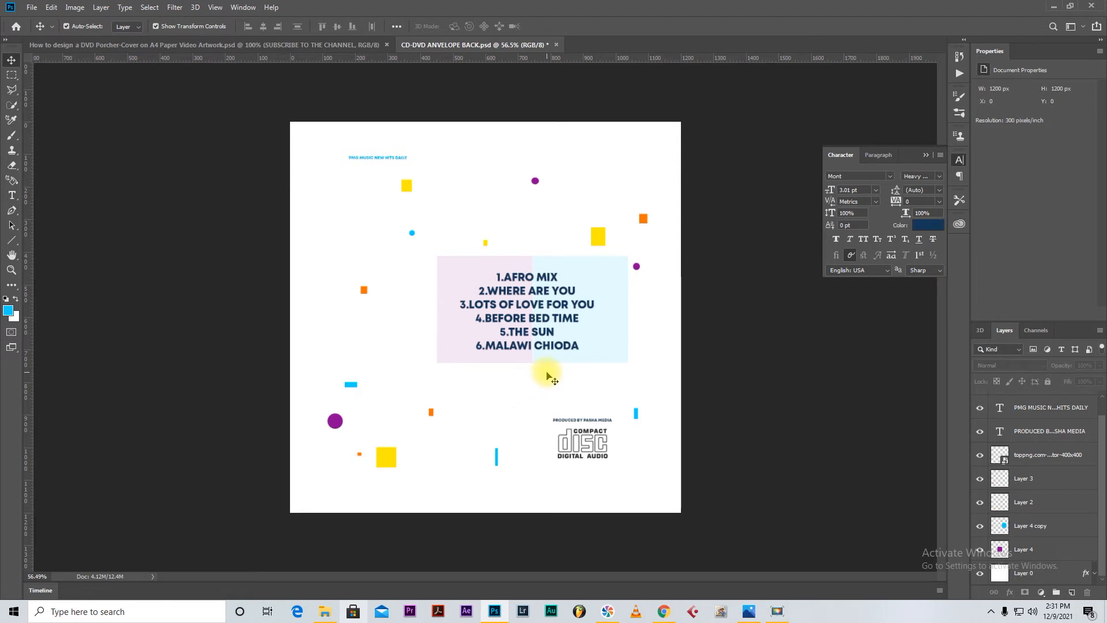
scroll(539, 367, up, 2)
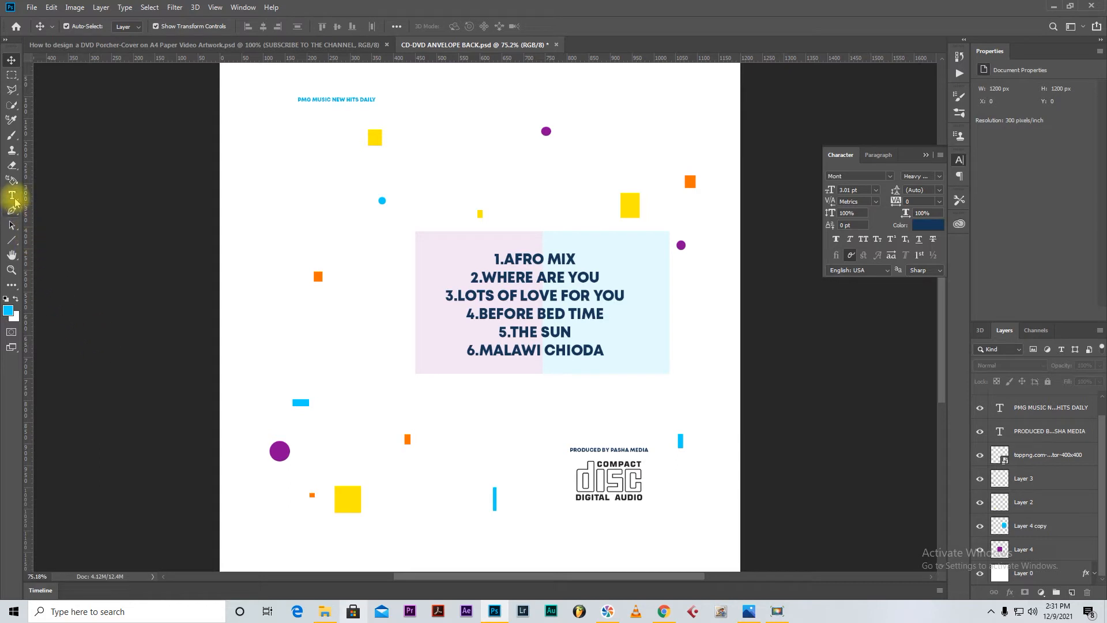
click(12, 196)
click(334, 418)
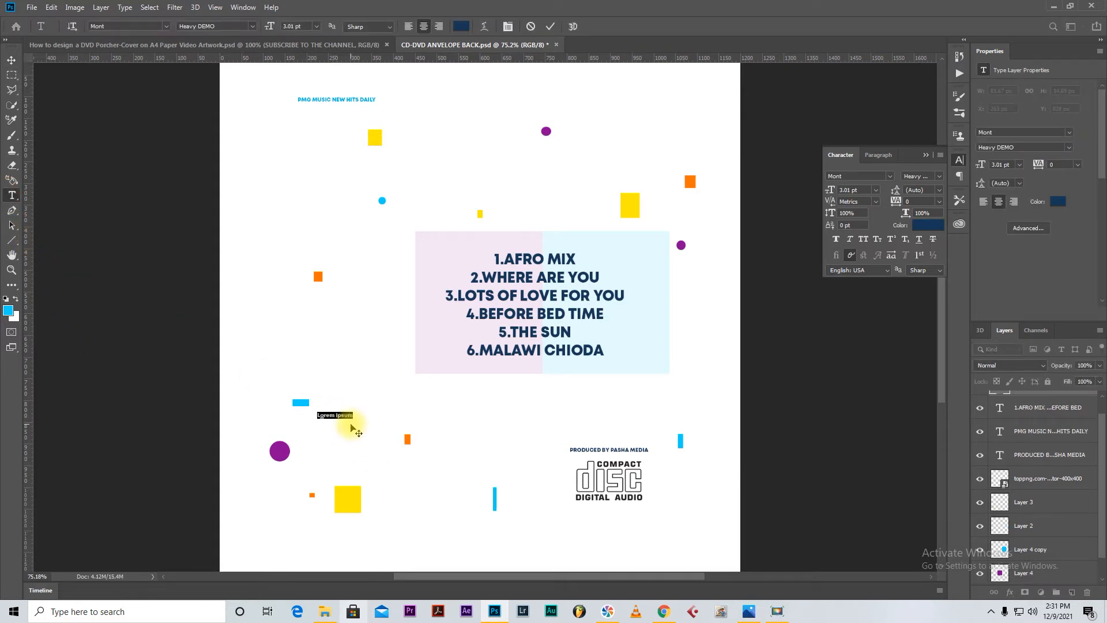
key(BackSpace)
text(First of all L)
text(d love to thank the Almighty father for t)
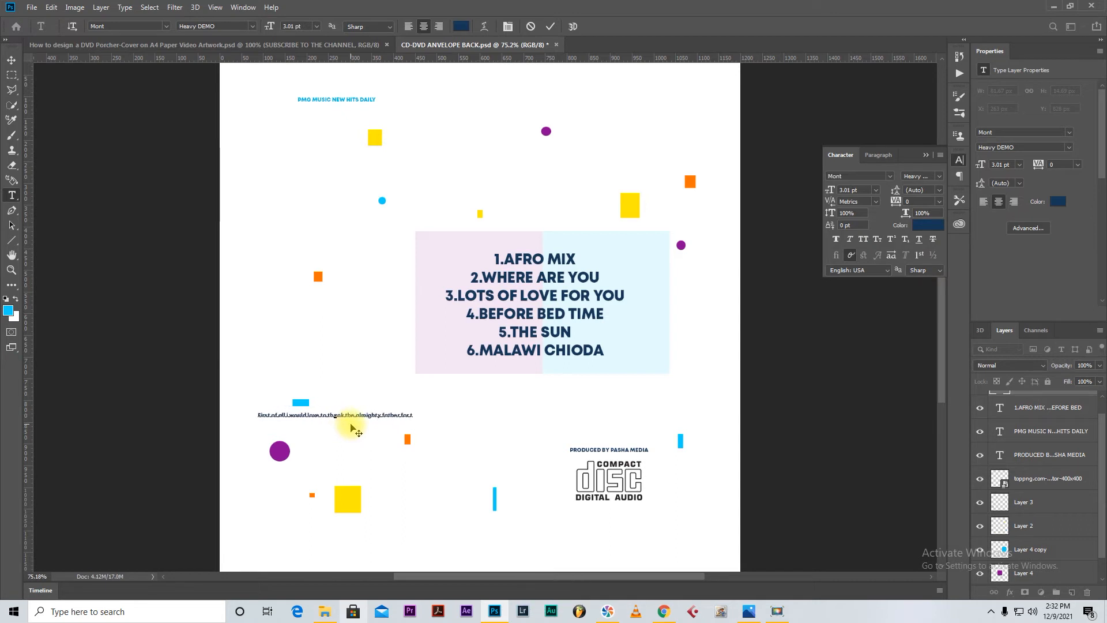
text(he tallents)
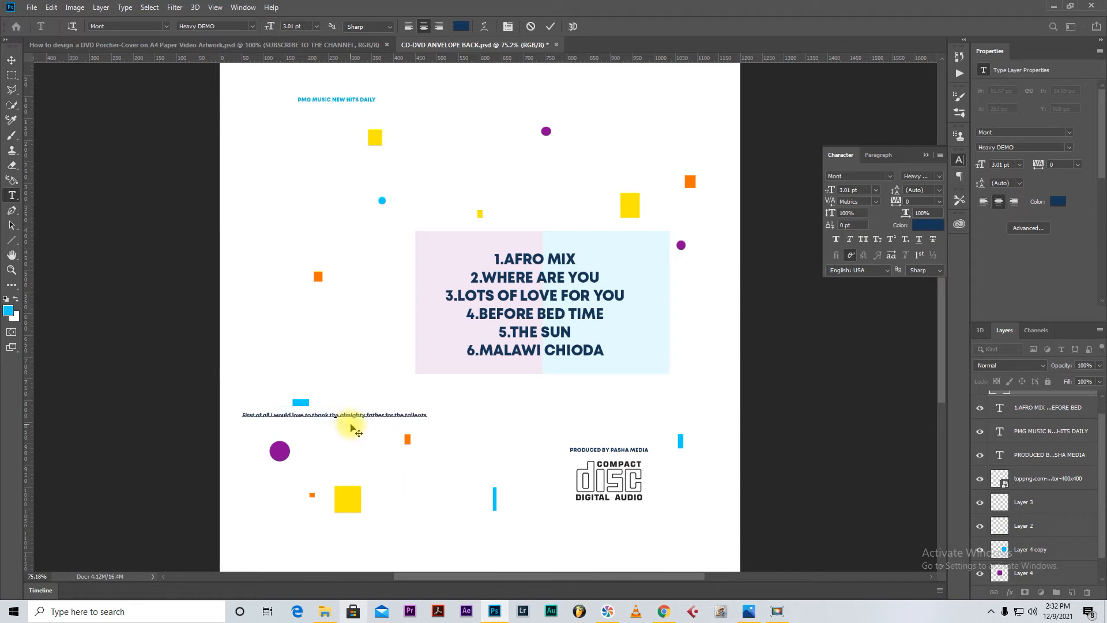
- Continue the text with ",Secondly i wanna thank my mom and dad" and center the line under the track list
text(. Secondly,)
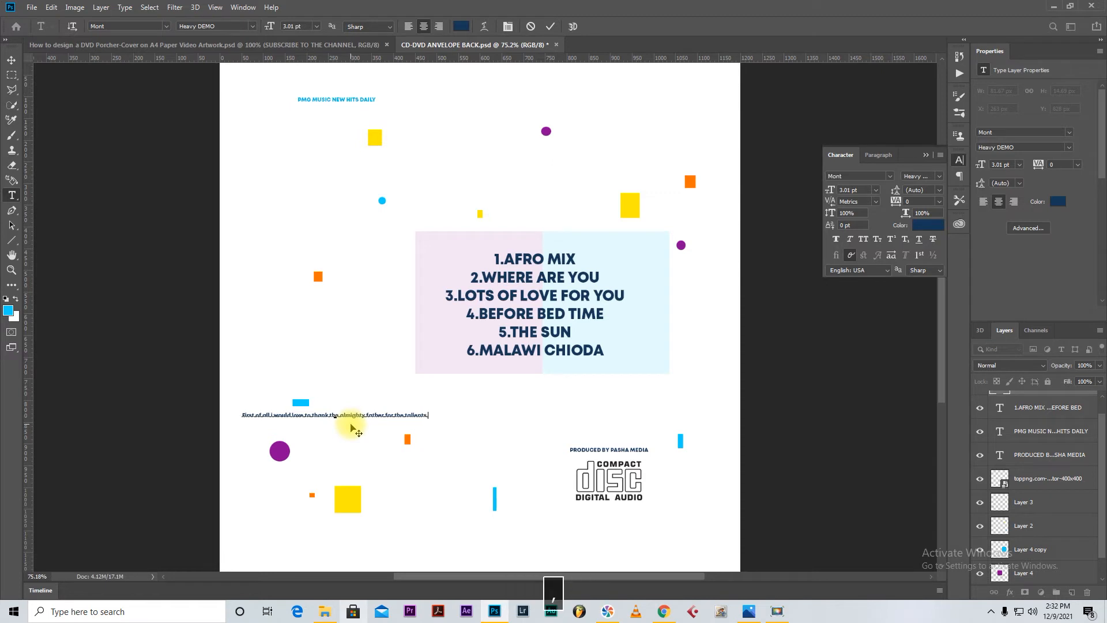
text( i wanna)
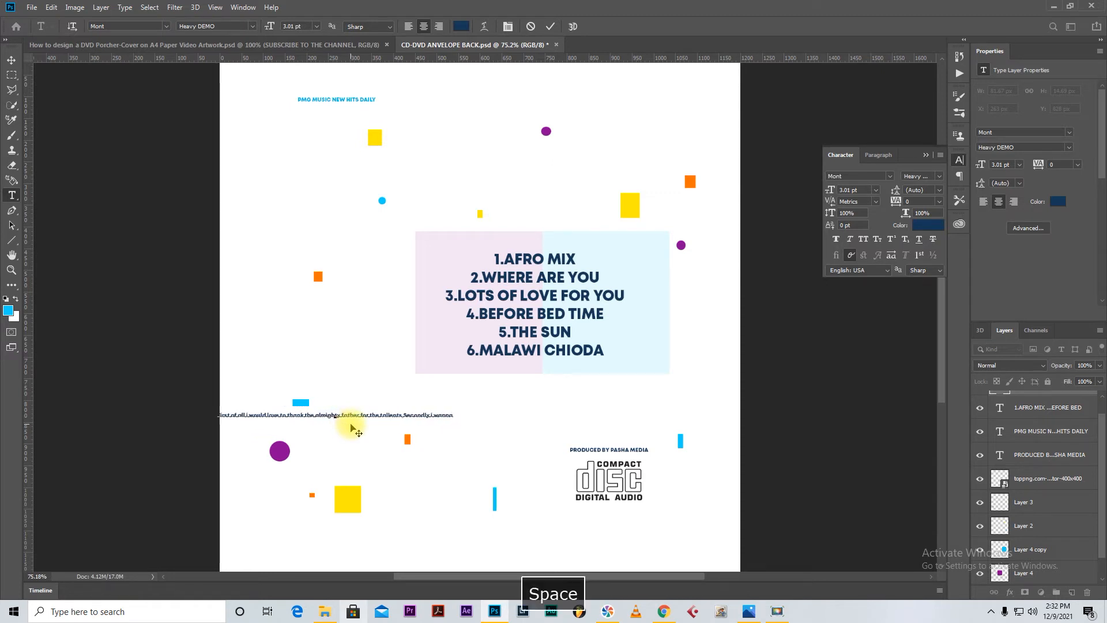
text( thank my man and dad)
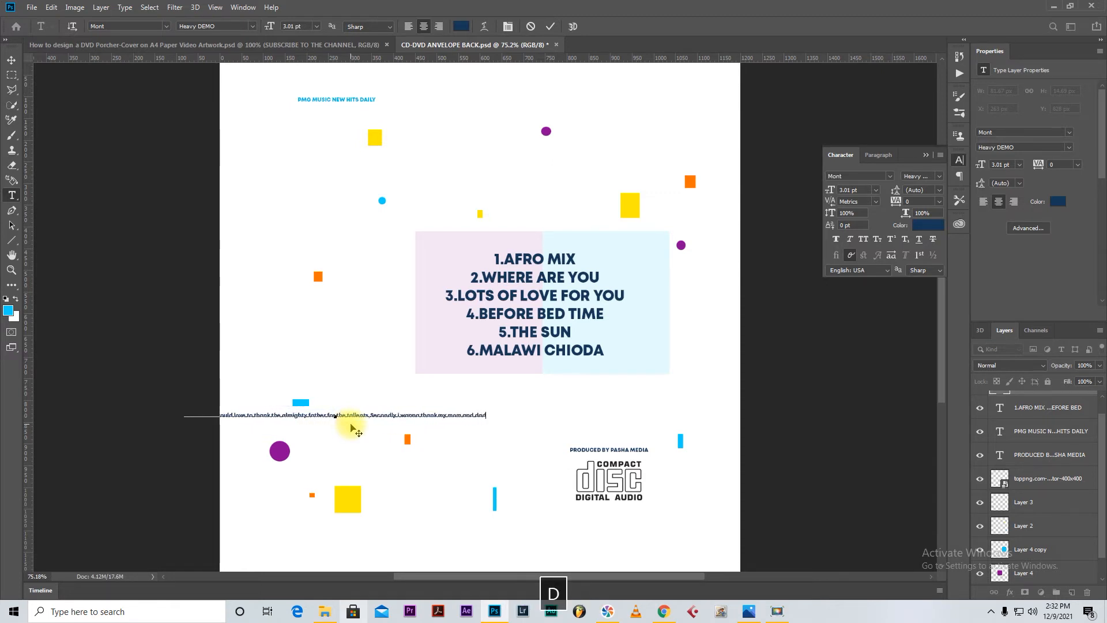
drag(351, 427, 494, 415)
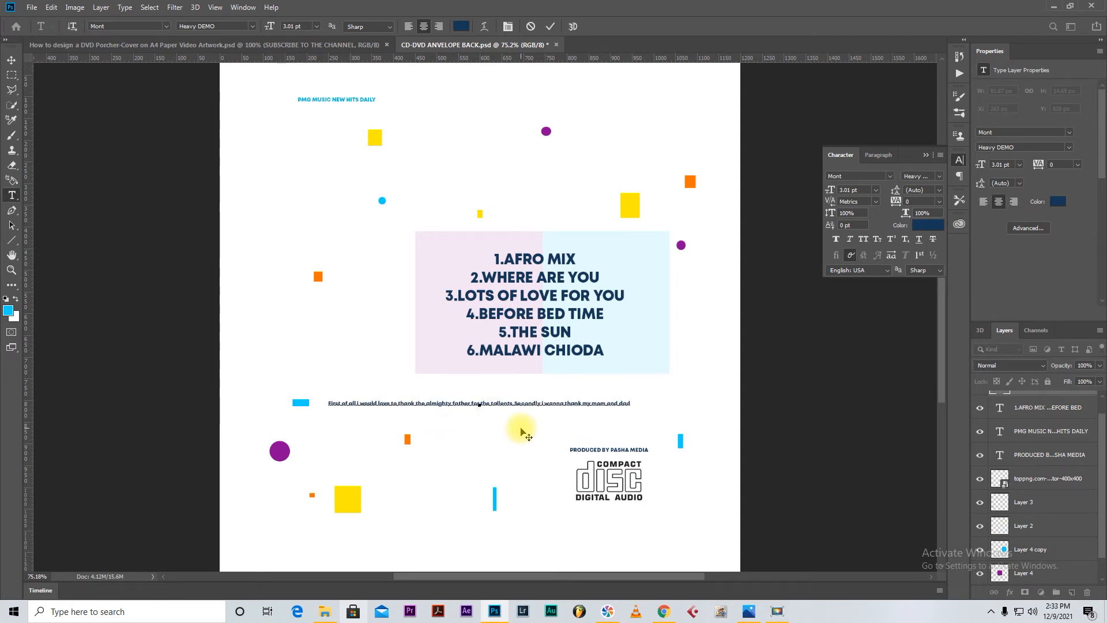
- Extend the first line of the thank-you text with ",Thirdly i wanna thank my wife for all the support"
text(,Thirdly)
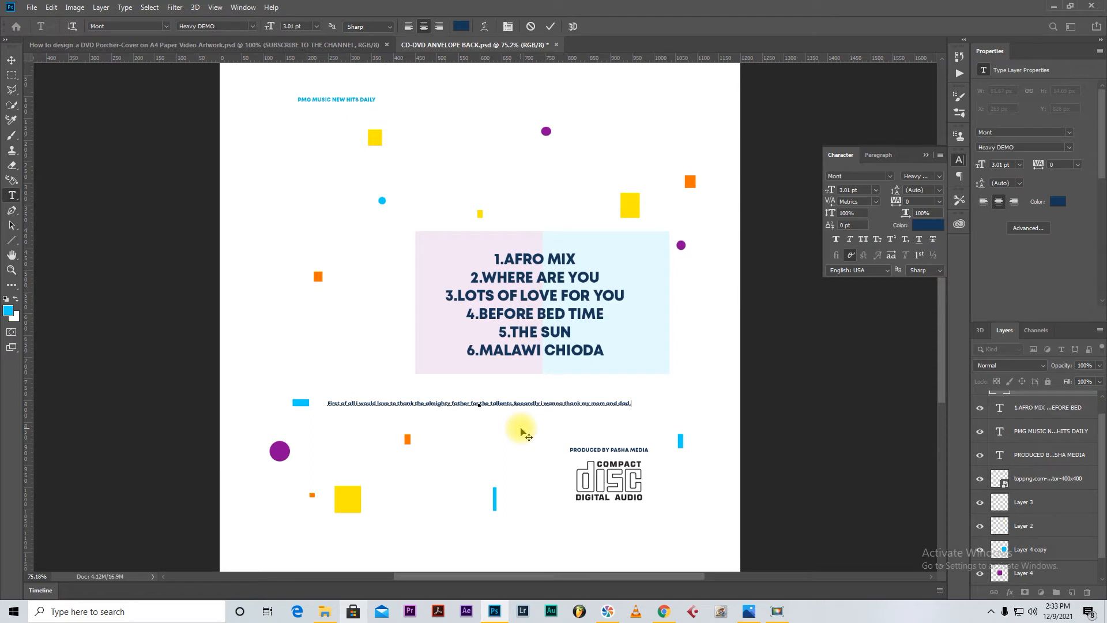
text( i wanna that)
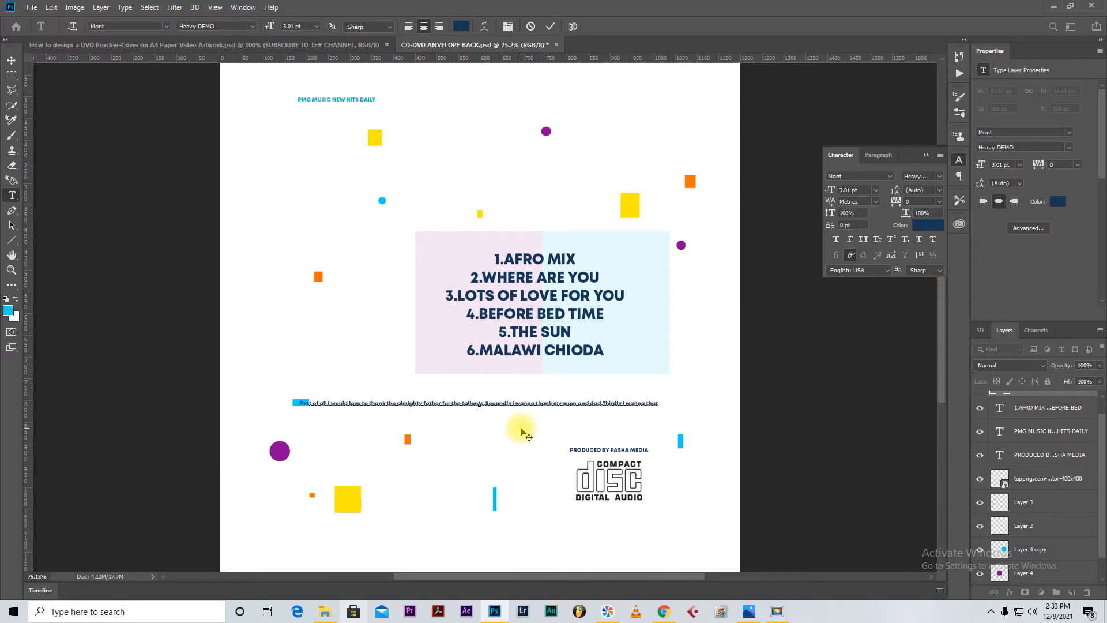
key(BackSpace)
text(nk)
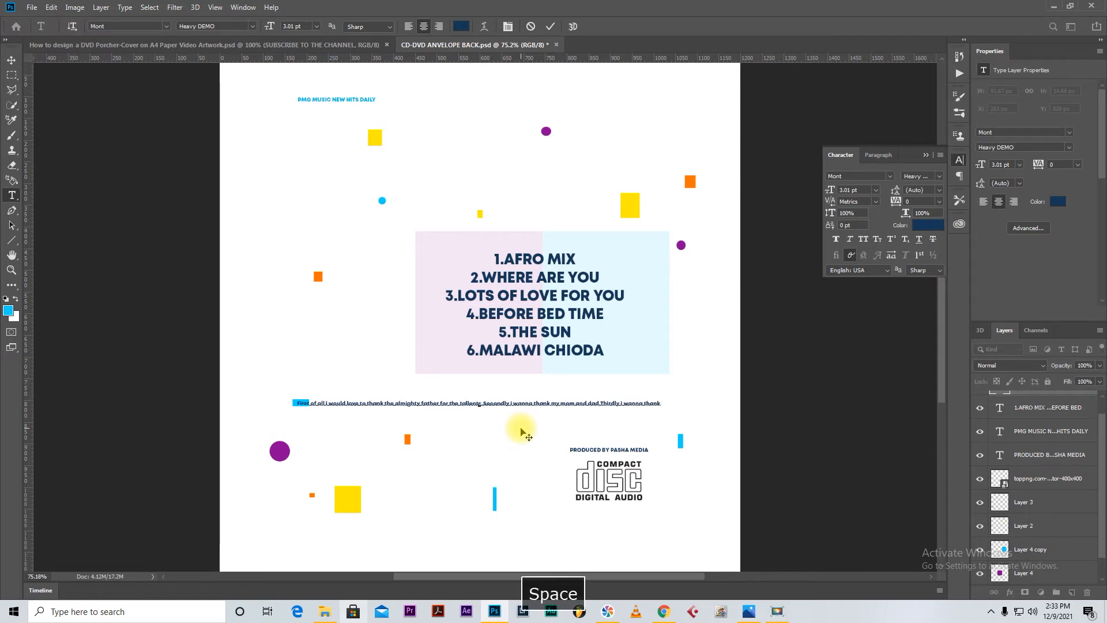
text( my wife for all the support)
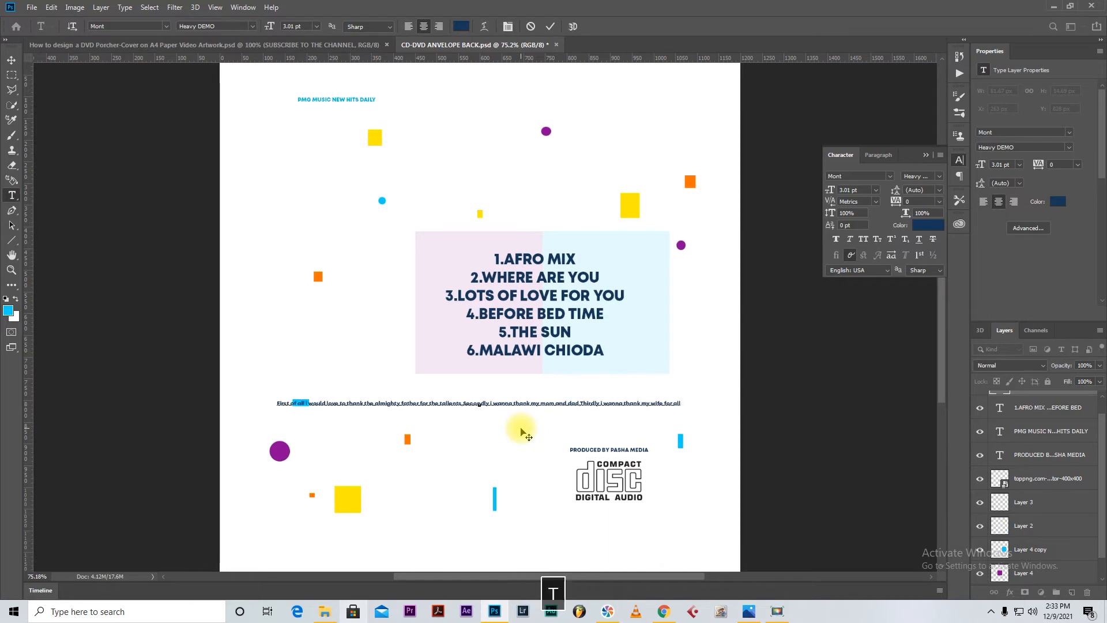
- Add a second line reading "that she has been showing me during the process of making this back tacks"
key(Return)
text(that she is)
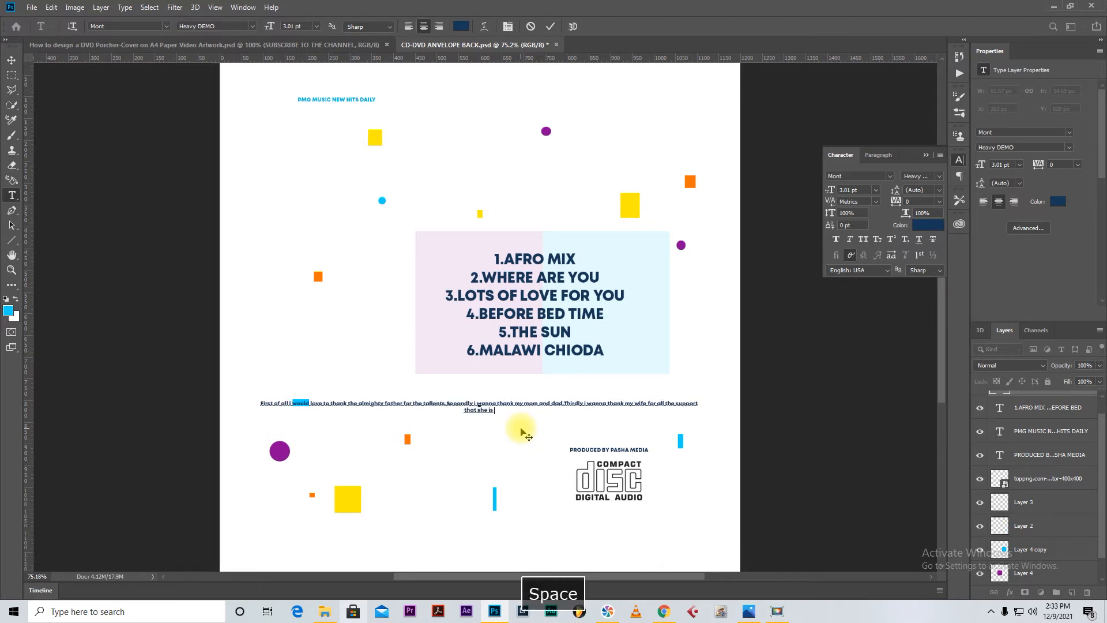
text( show)
key(Left)
key(Left)
key(Left)
key(BackSpace)
key(BackSpace)
key(BackSpace)
key(BackSpace)
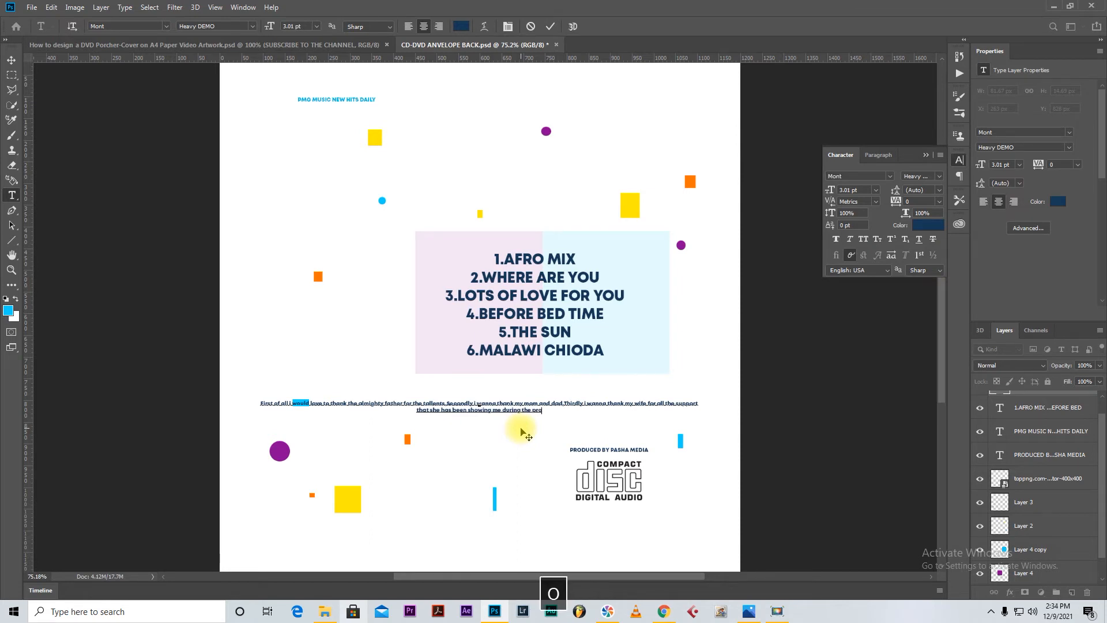
text(back tacks)
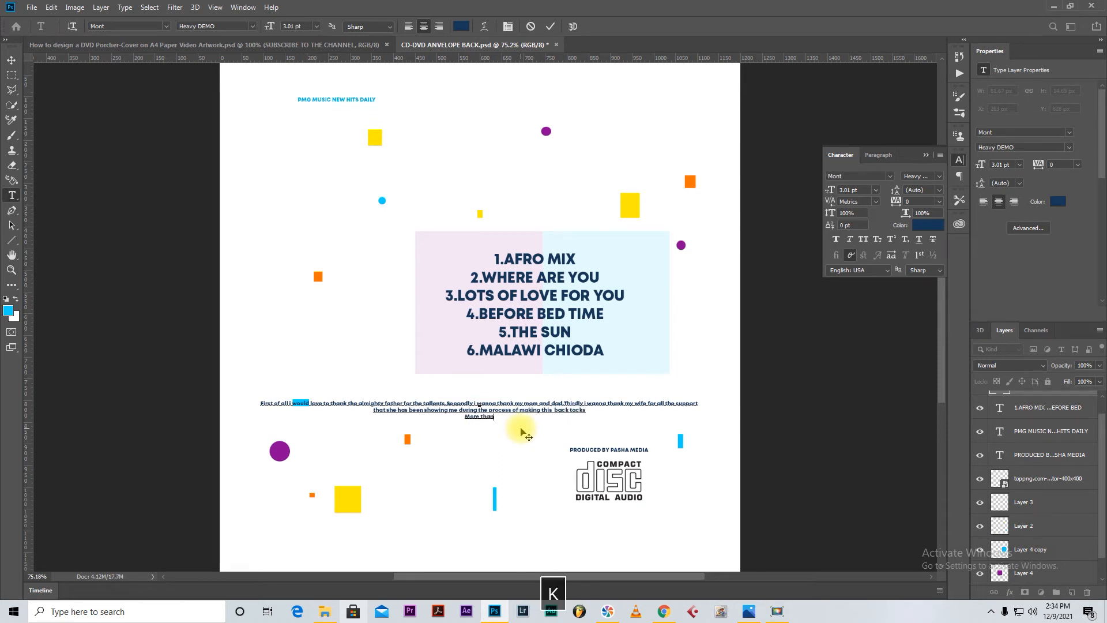
- Add a line: "More thanks goes to my family in general,Brothers and sisters and also all the freinds that i have that supported me"
text(y family in general,B)
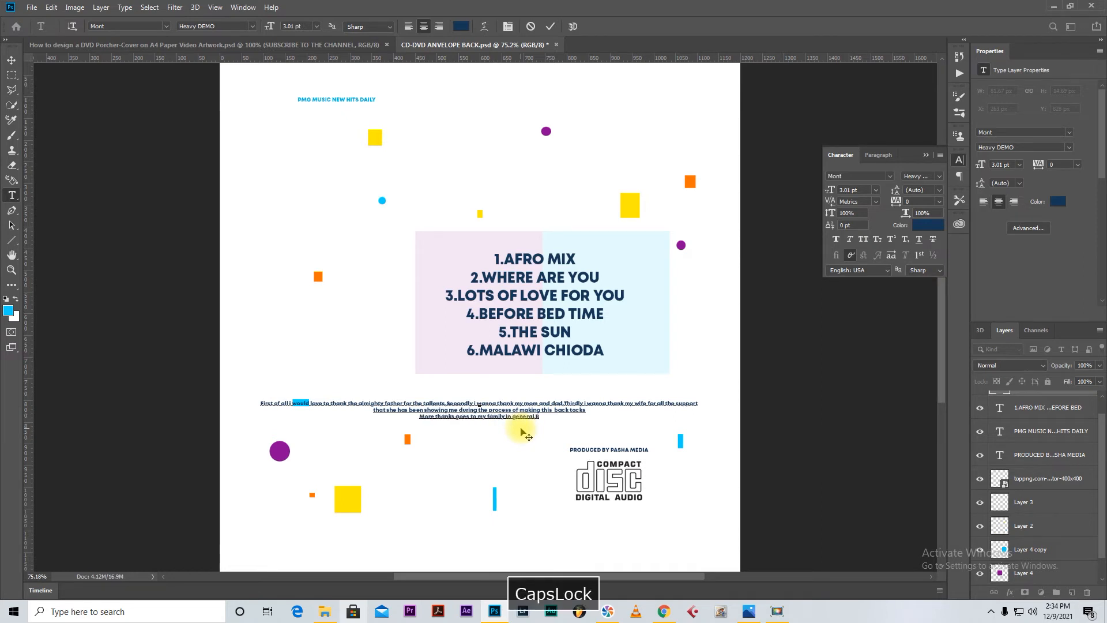
text(rothers and sisters and also )
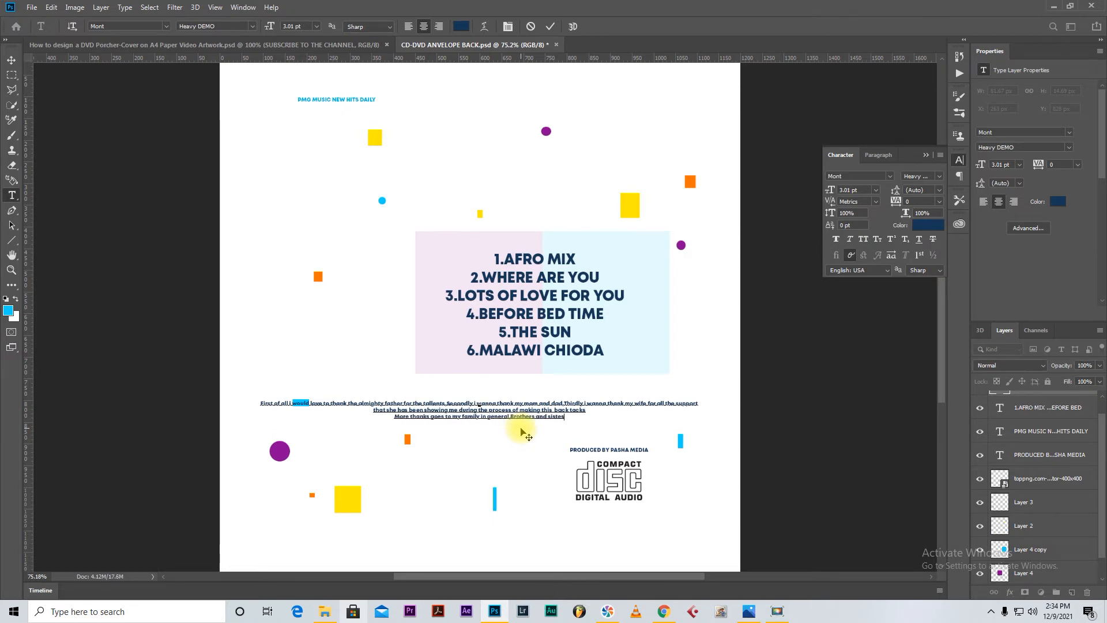
text(all the freind)
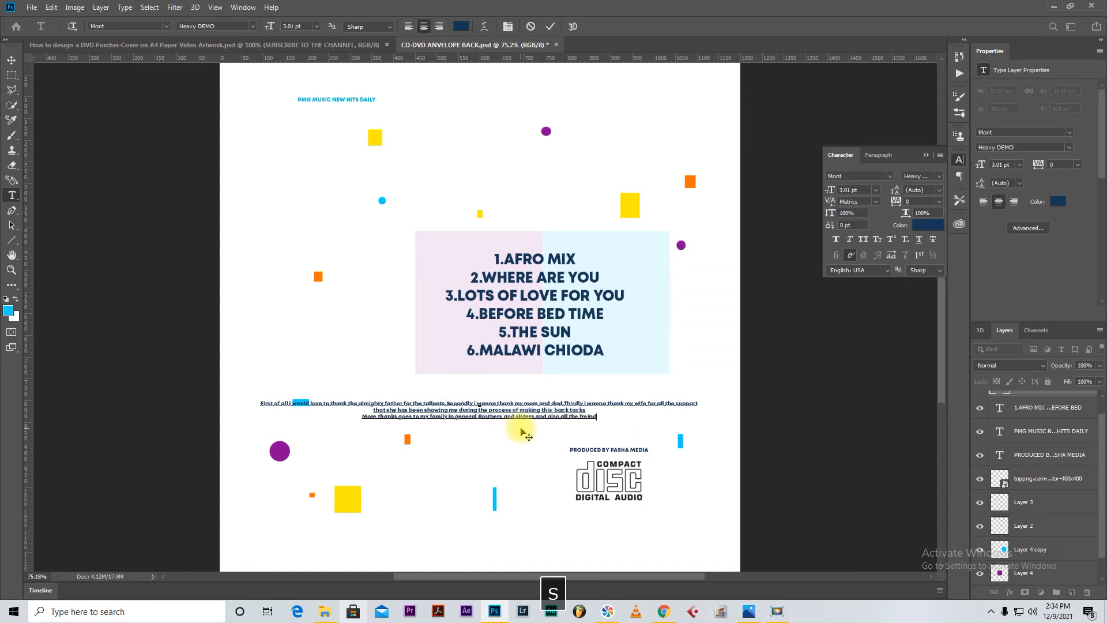
text(s that i have that supported me)
- Add a last line reading "the making of this Album" and commit the thank-you text
key(Return)
text(is period)
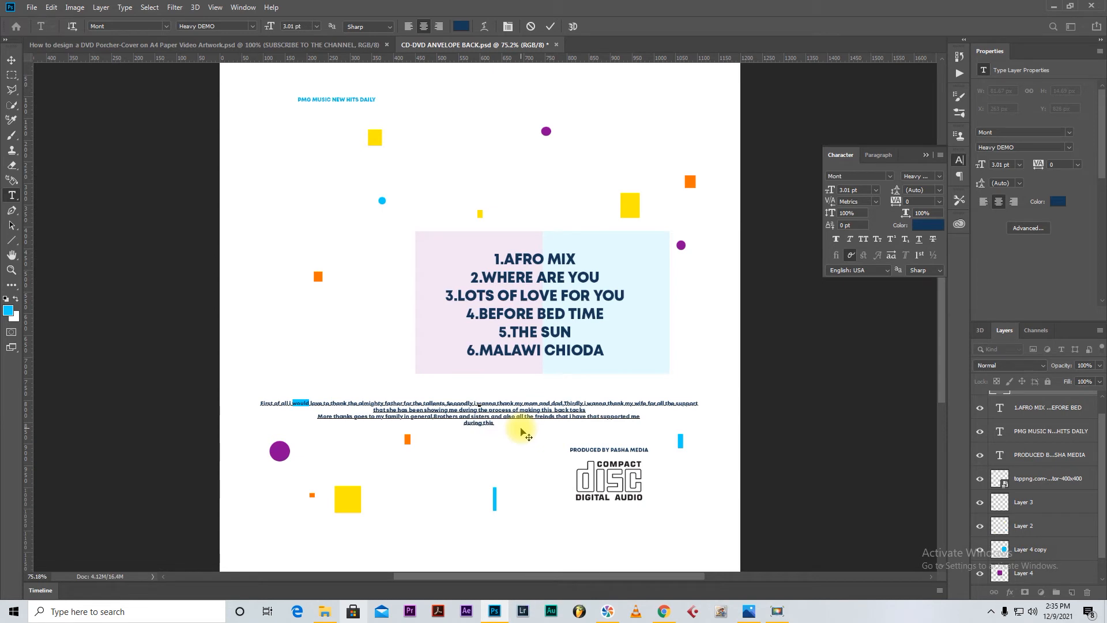
key(BackSpace)
key(BackSpace)
key(BackSpace)
key(BackSpace)
key(BackSpace)
key(BackSpace)
key(BackSpace)
key(BackSpace)
text(the making of this)
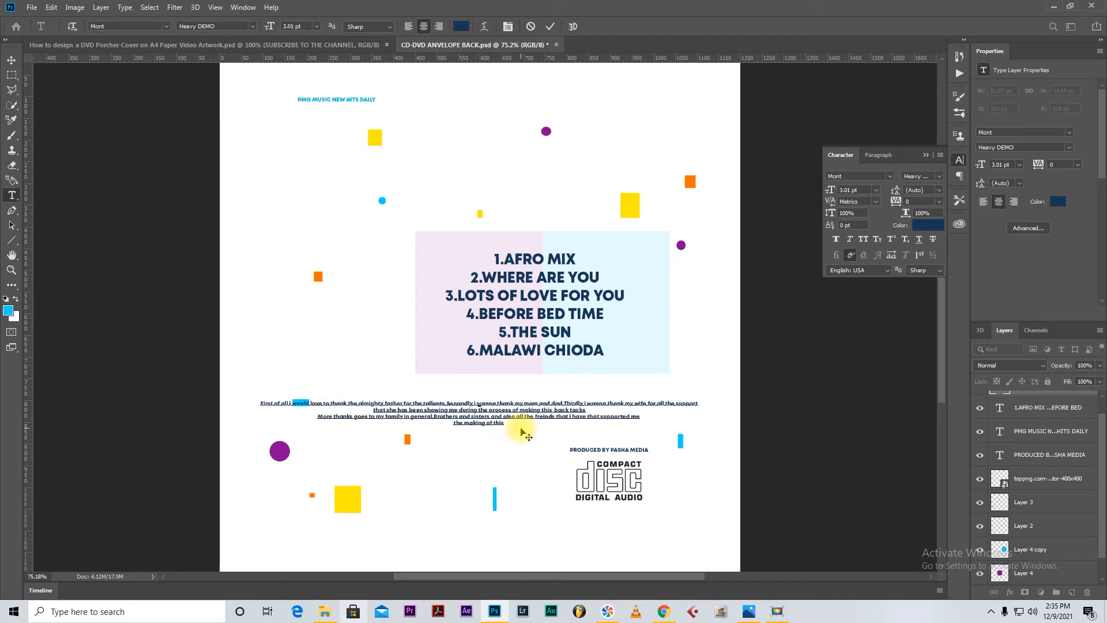
text( Album)
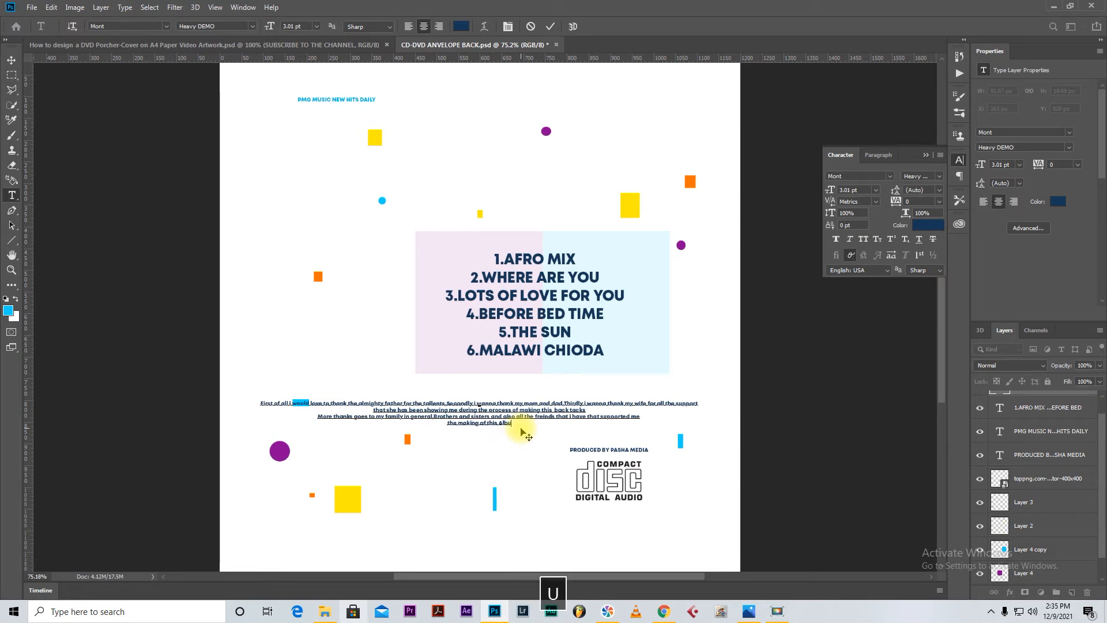
click(549, 27)
- Enlarge the whole thank-you text to 3.27 pt at X 62, Y 795 px, commit it and deselect the text
click(482, 418)
key(ctrl+a)
click(876, 189)
click(856, 216)
click(875, 190)
click(857, 200)
drag(702, 398, 738, 373)
click(550, 27)
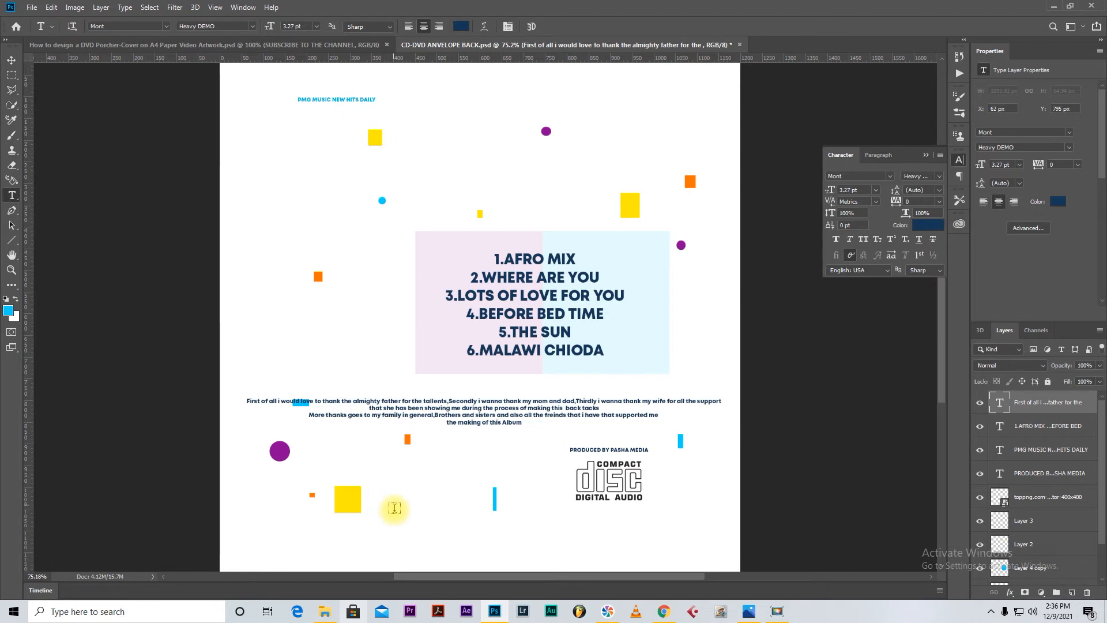
click(12, 60)
click(621, 479)
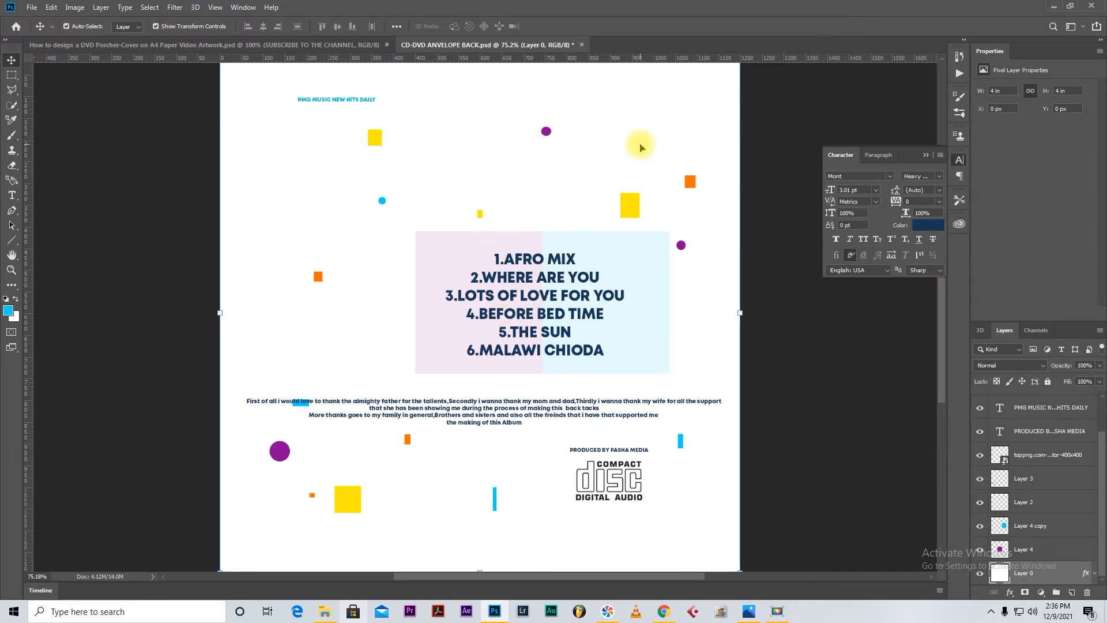
- Capitalize "Almighty", "Father" and "Tallents" in the first line of the thank-you text
scroll(404, 415, up, 3)
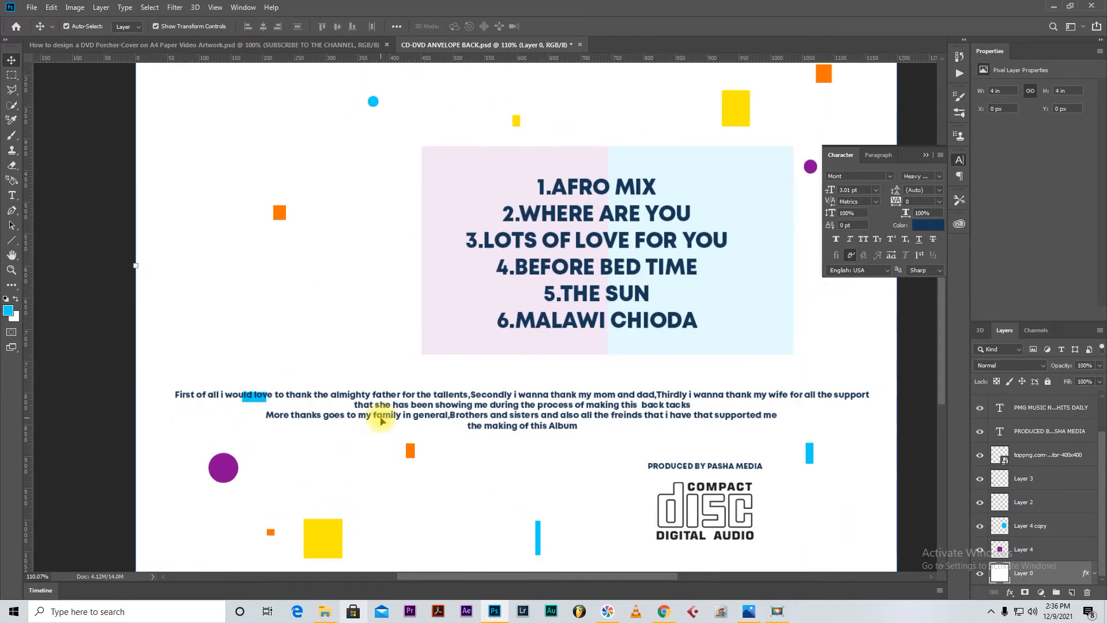
click(11, 195)
click(282, 422)
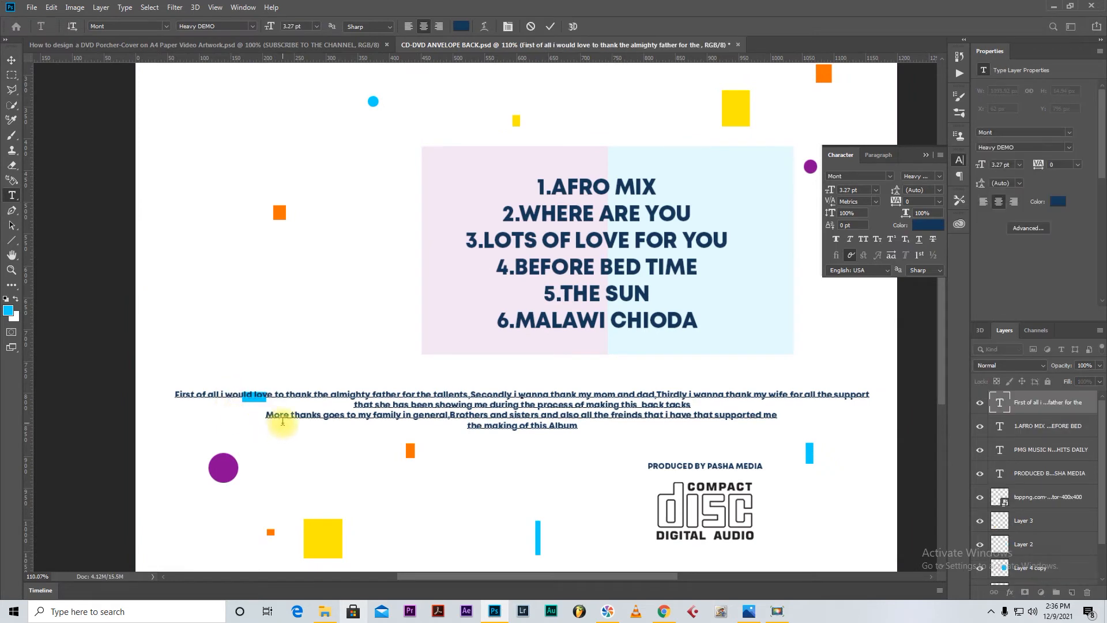
key(Right)
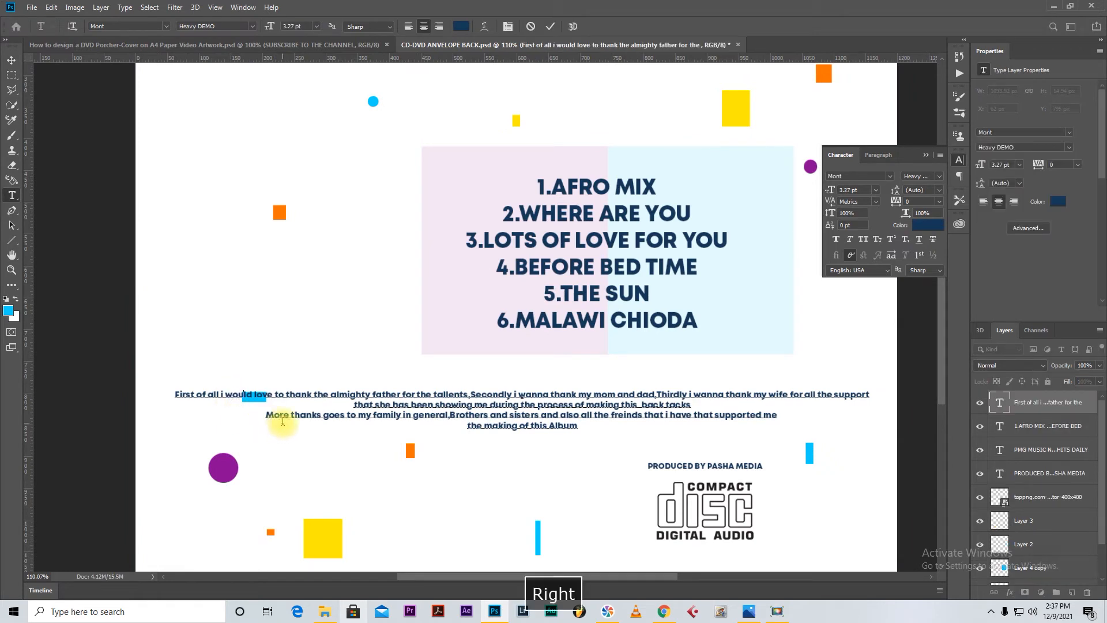
key(Right)
key(BackSpace)
key(Caps_Lock)
text(A)
key(Right)
key(Right)
key(Right)
key(BackSpace)
text(F)
key(Right)
key(Right)
key(Right)
key(BackSpace)
text(T)
- Capitalize "Mom", "Dad" and "Wife" in the first line of the thank-you text
key(Right)
key(BackSpace)
text(M)
key(Right)
key(Right)
key(Right)
key(Right)
key(Right)
key(Right)
key(Right)
key(Right)
key(BackSpace)
text(D)
key(Right)
key(Right)
key(Right)
key(Right)
key(Right)
key(Right)
key(BackSpace)
text(W)
key(Right)
key(Right)
key(Right)
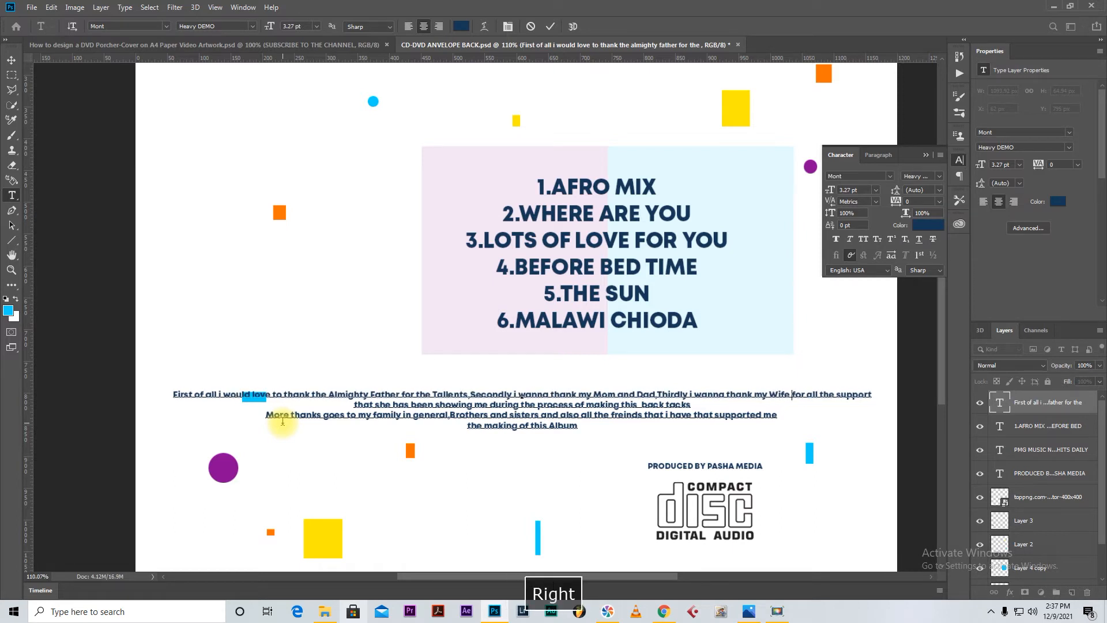
- Change "this" to "these" before "back tacks" in the second line of the thank-you text
key(Down)
key(Left)
key(BackSpace)
key(BackSpace)
text(ese)
key(BackSpace)
key(BackSpace)
key(BackSpace)
text(ese)
- Capitalize "Family" and "Sisters" in the third line and put a comma after "i have"
click(377, 415)
key(BackSpace)
text(F)
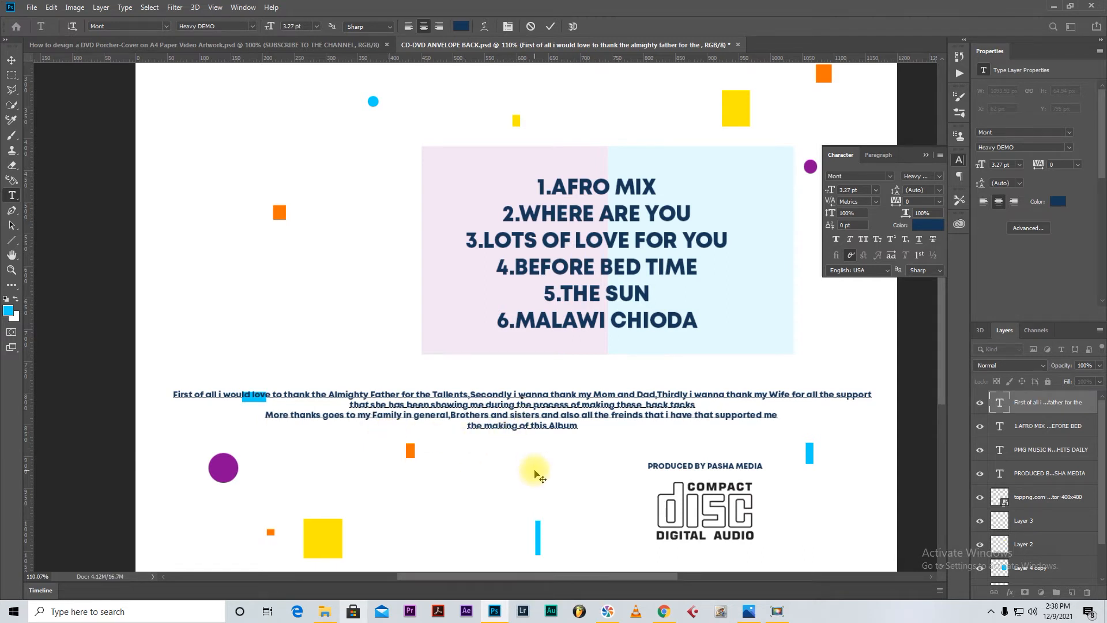
key(BackSpace)
text(S)
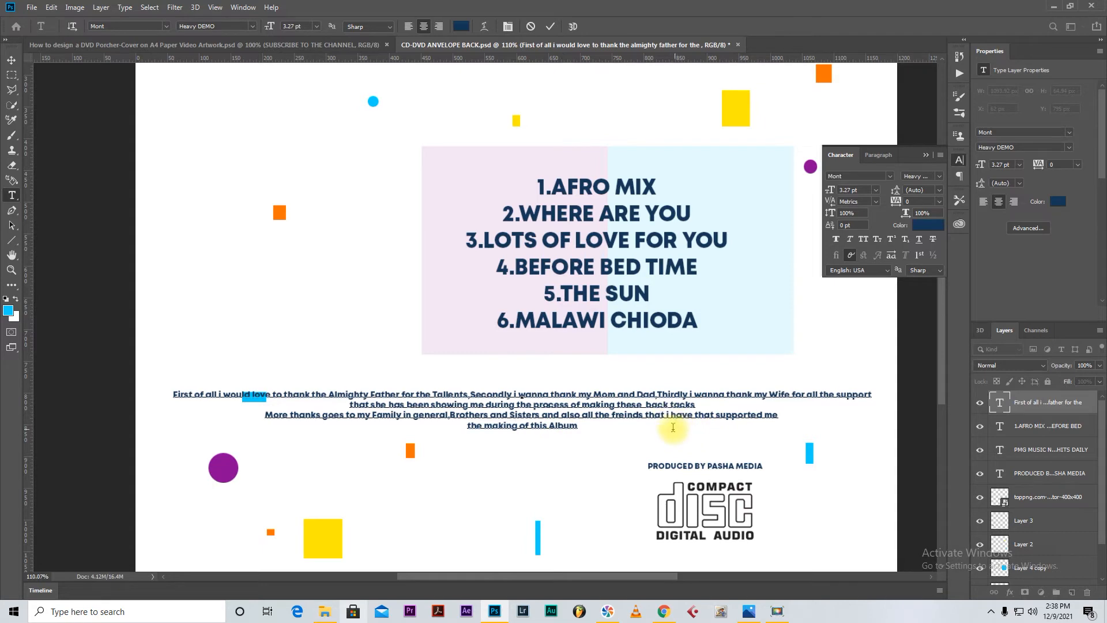
key(BackSpace)
text(,)
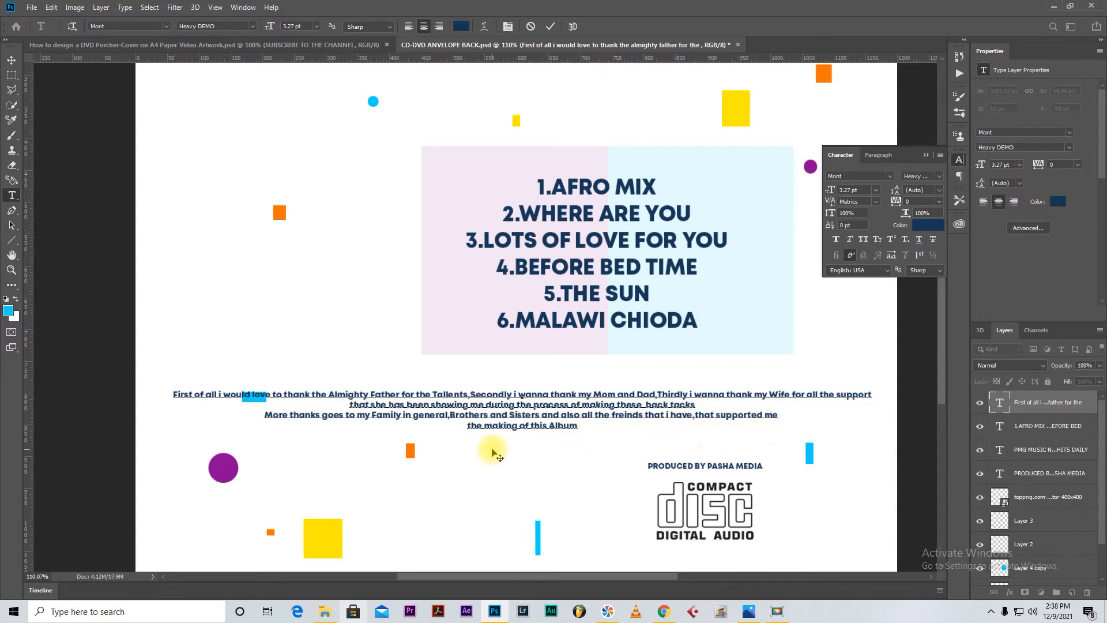
- Insert "during" at the start of the last line, before "the making of this Album", and commit the text
click(468, 426)
key(Caps_Lock)
text(during)
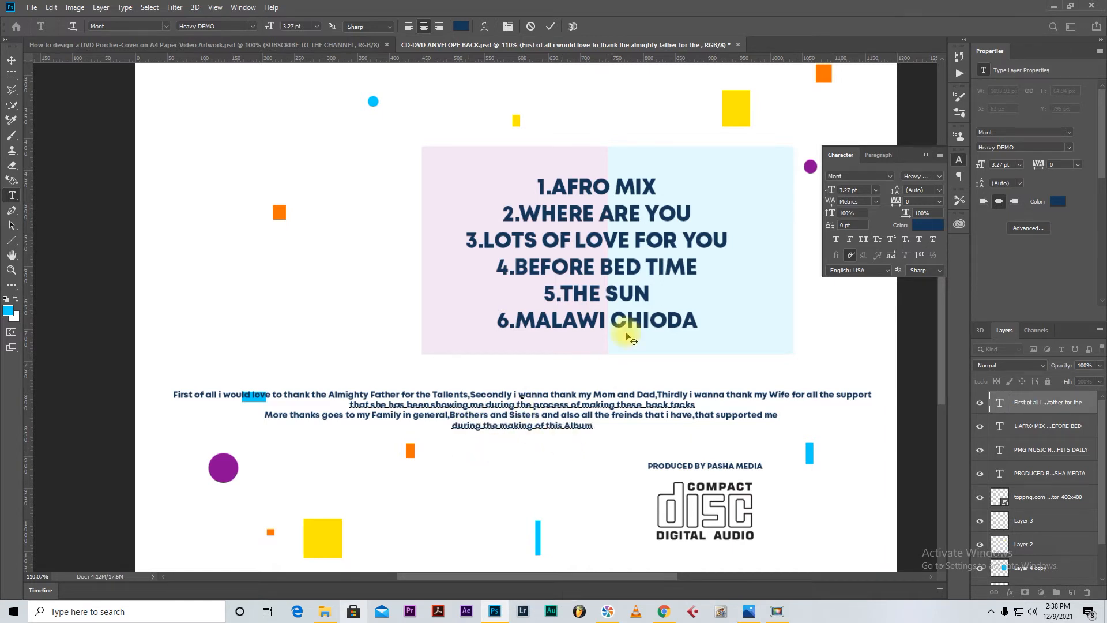
click(550, 26)
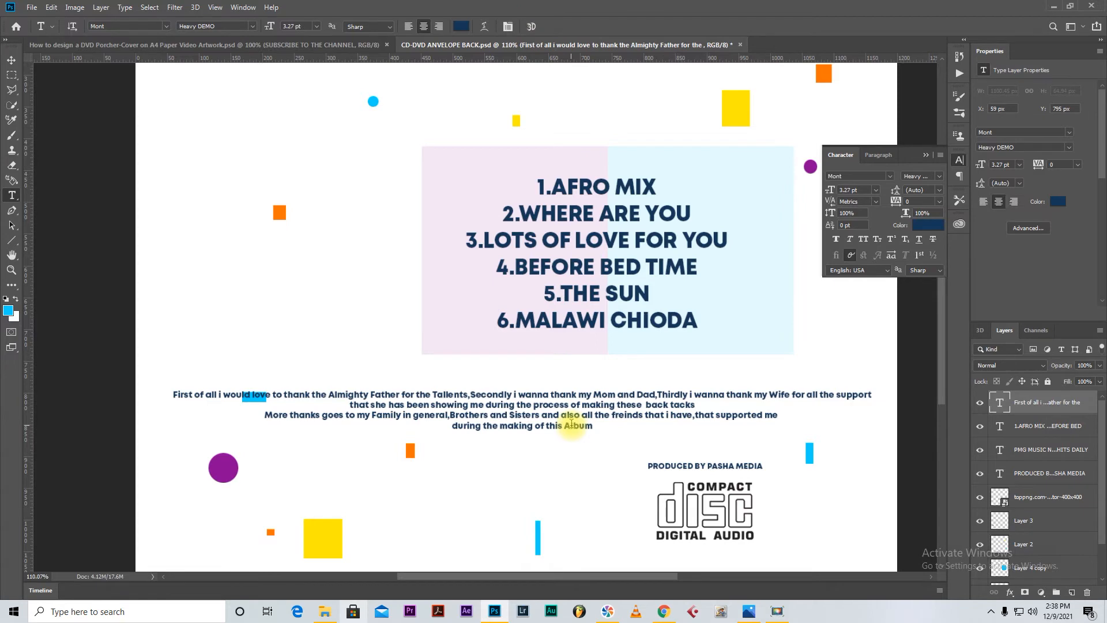
- Open the recent file CD-DVD ANVELOPE FRONT.psd and return to the envelope back document
scroll(594, 374, down, 2)
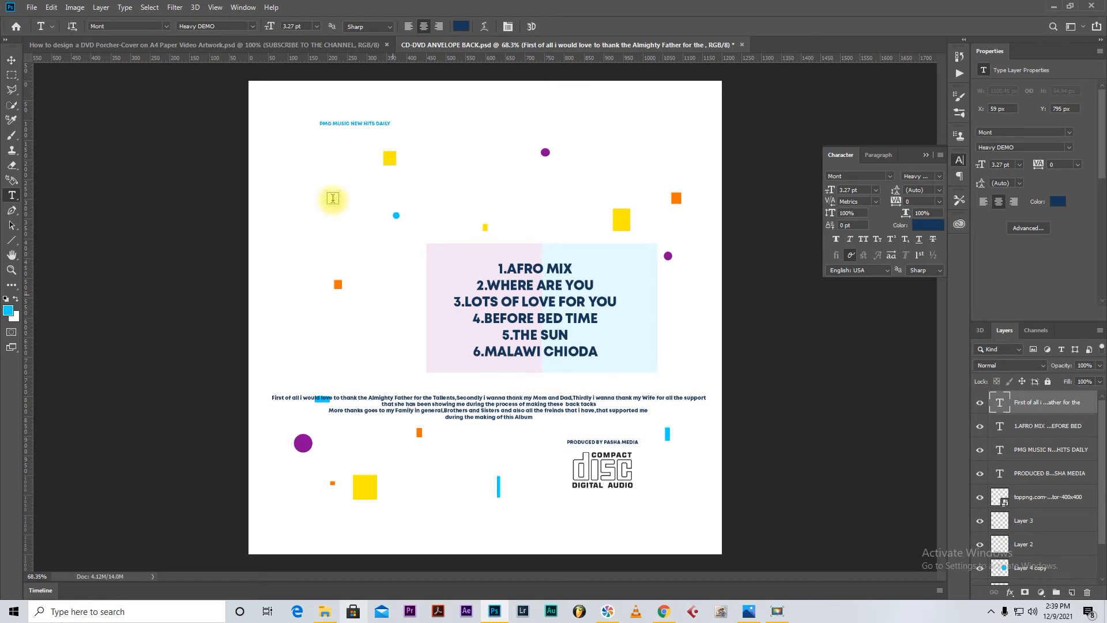
click(31, 8)
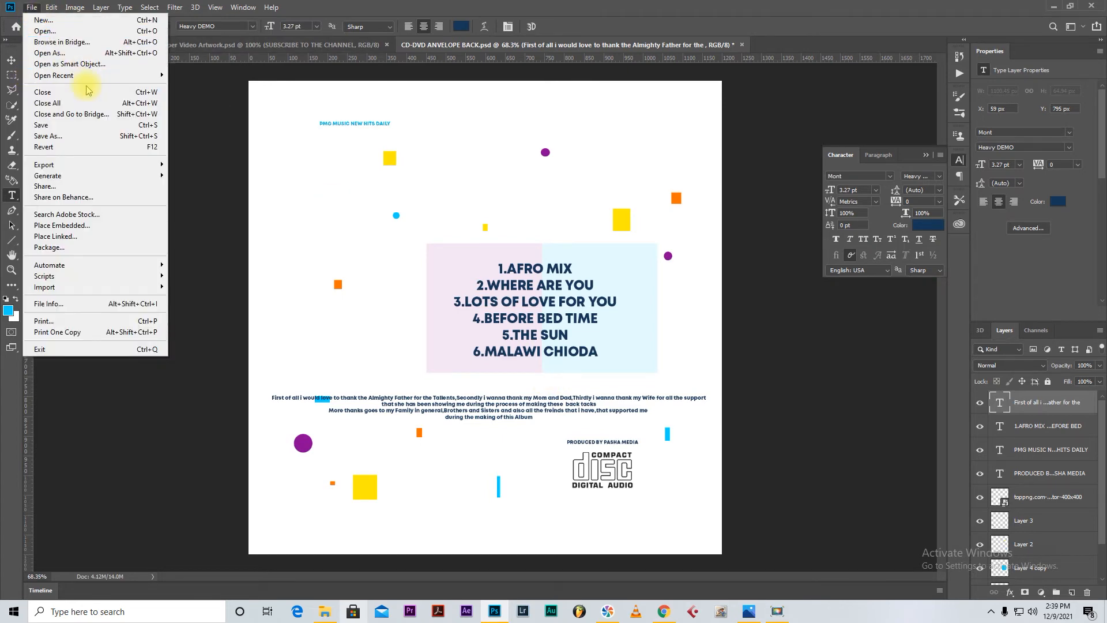
mouse_move(89, 76)
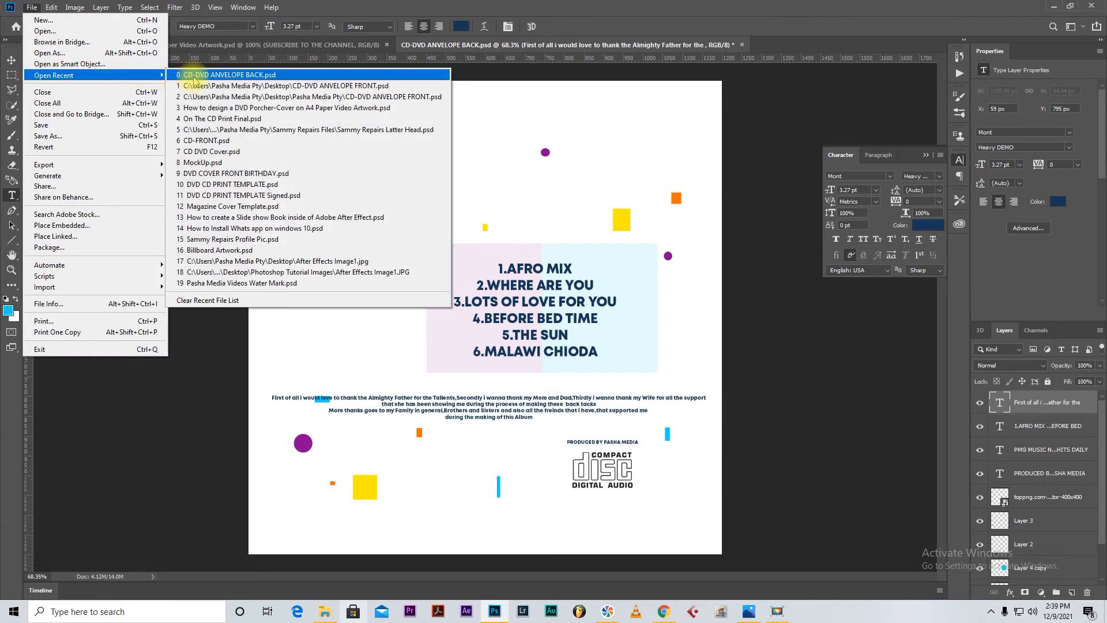
click(222, 85)
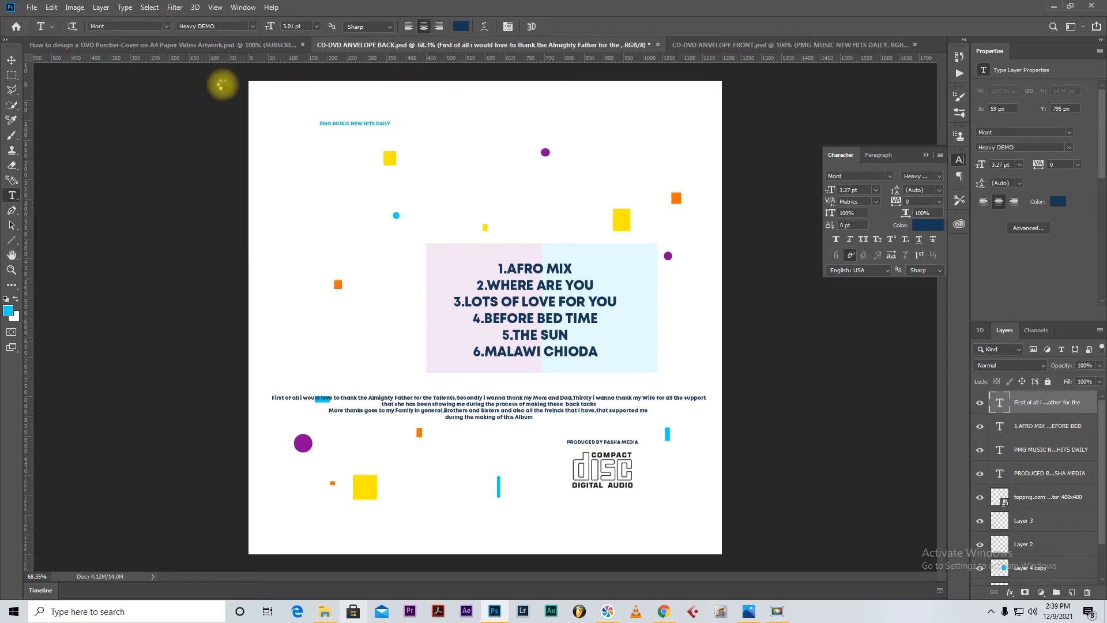
click(540, 46)
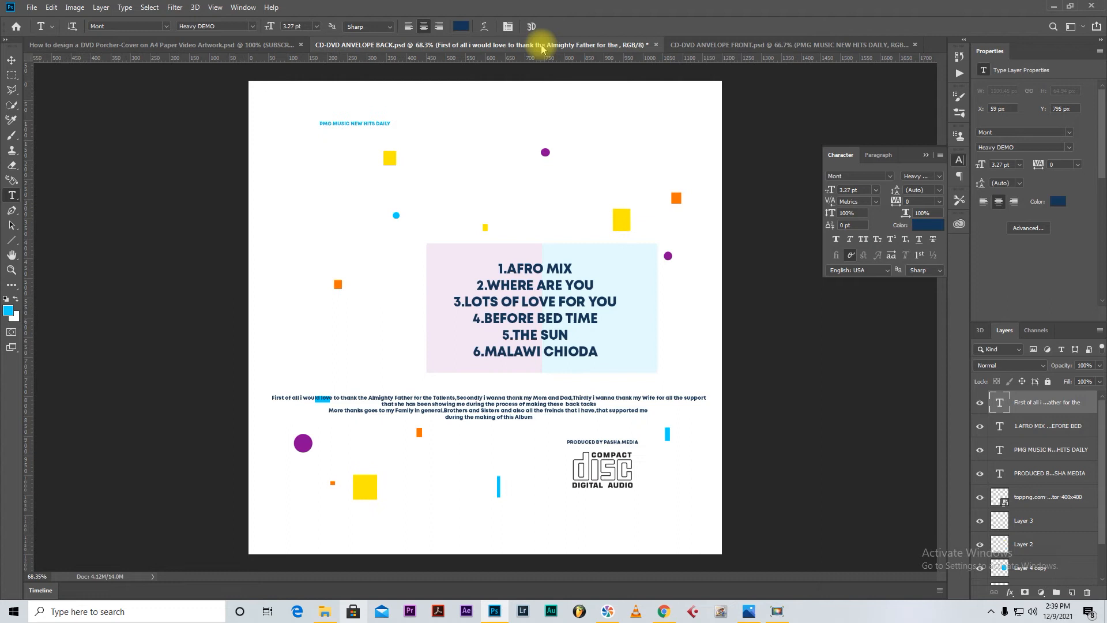
click(698, 46)
click(608, 45)
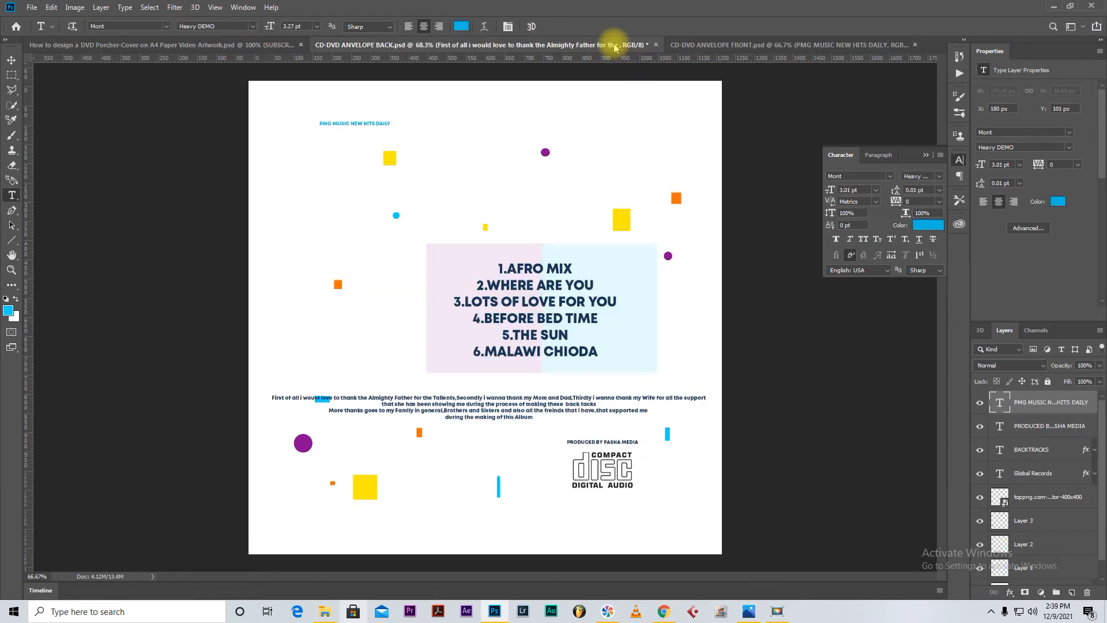
- Save a JPEG copy of the envelope back on the Desktop as CD-DVD ANVELOPE BACK
click(32, 8)
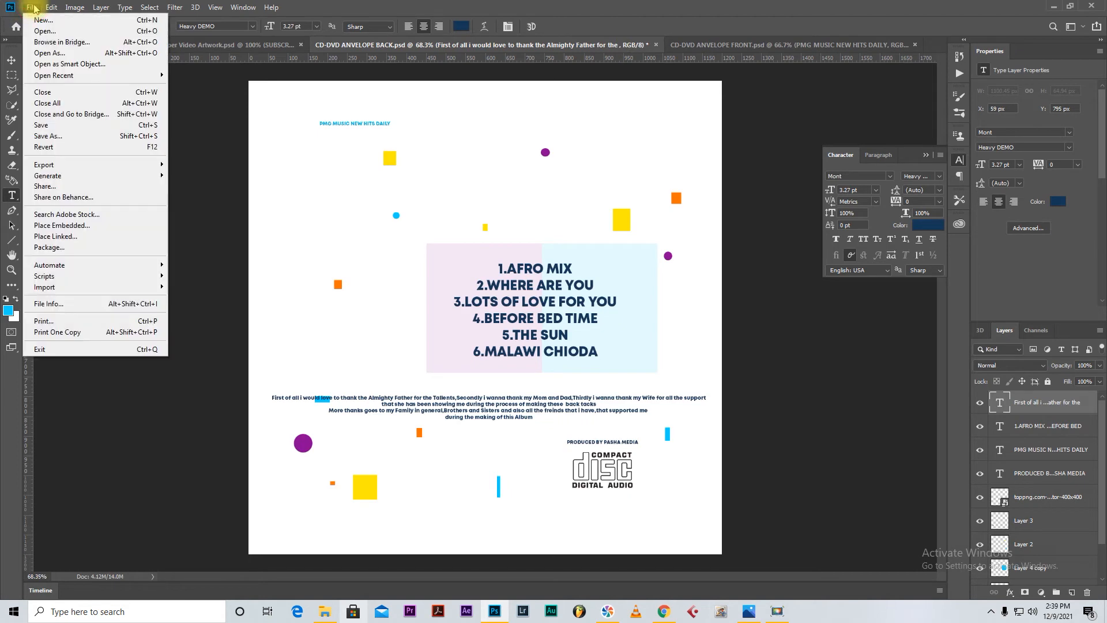
click(56, 136)
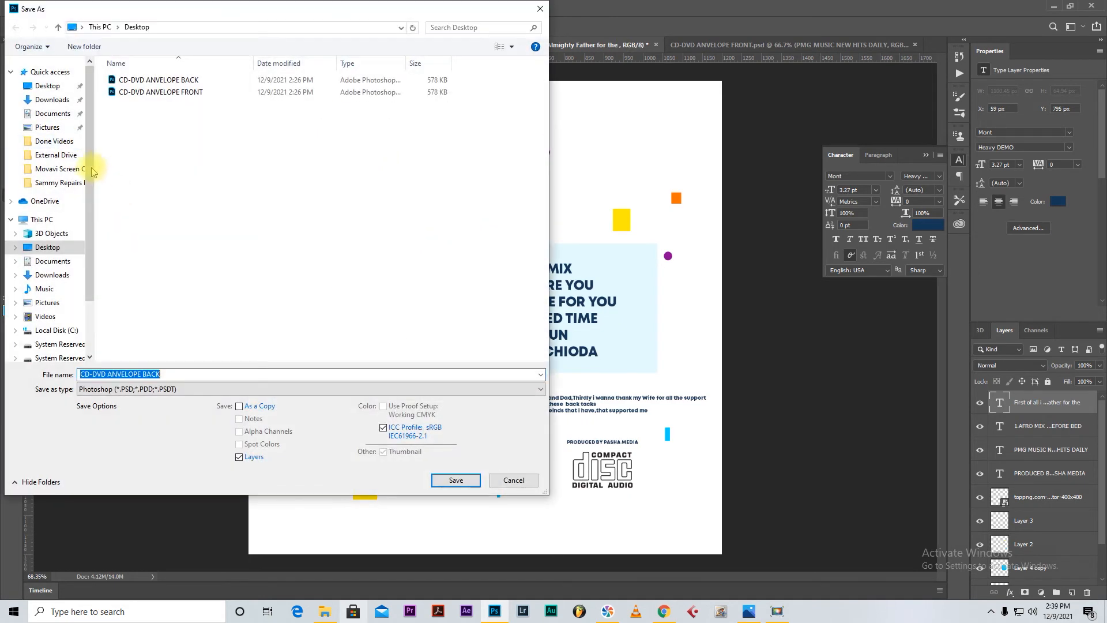
click(217, 389)
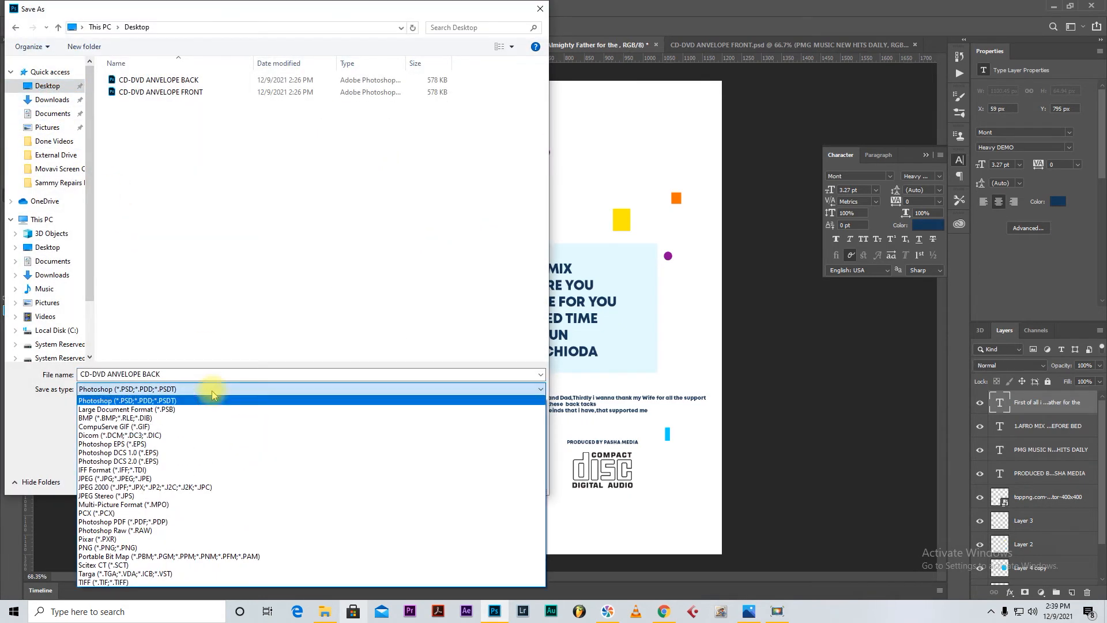
click(155, 479)
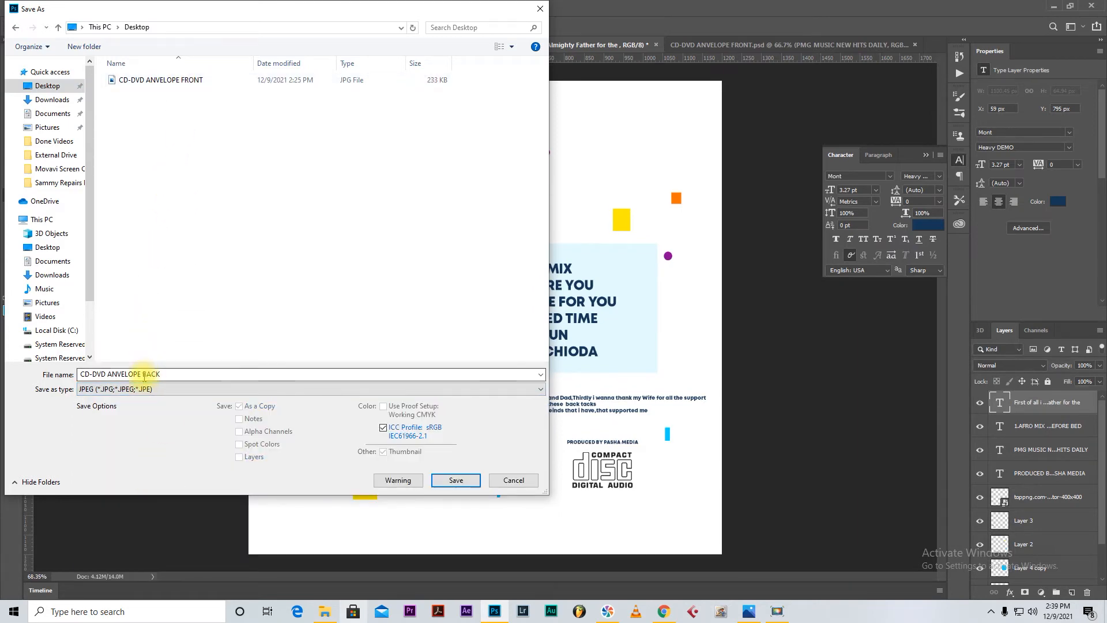
click(448, 482)
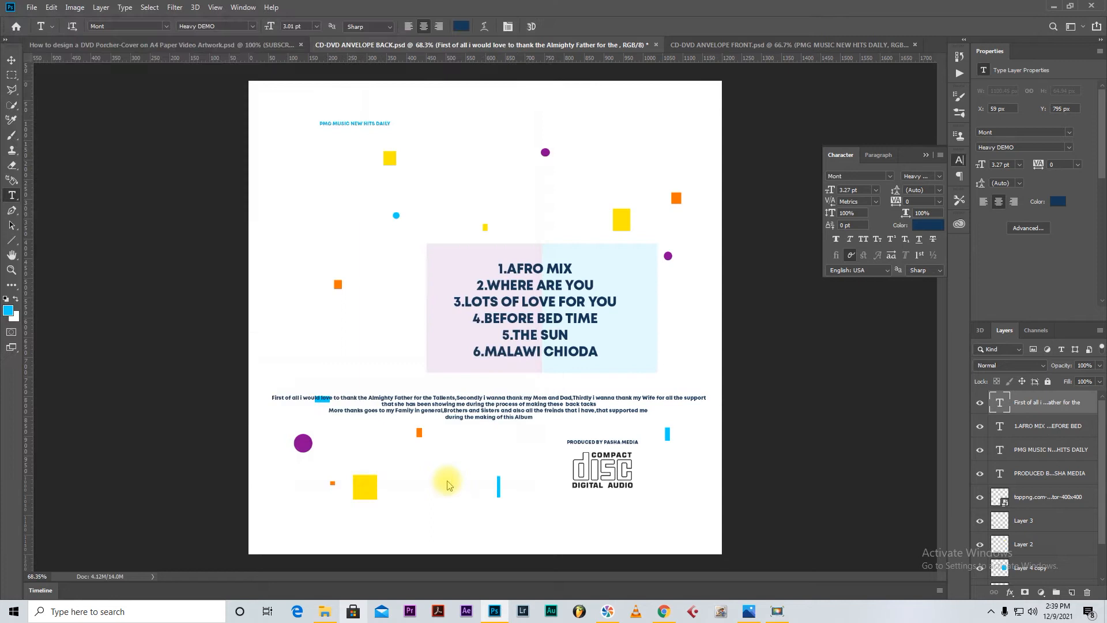
click(410, 231)
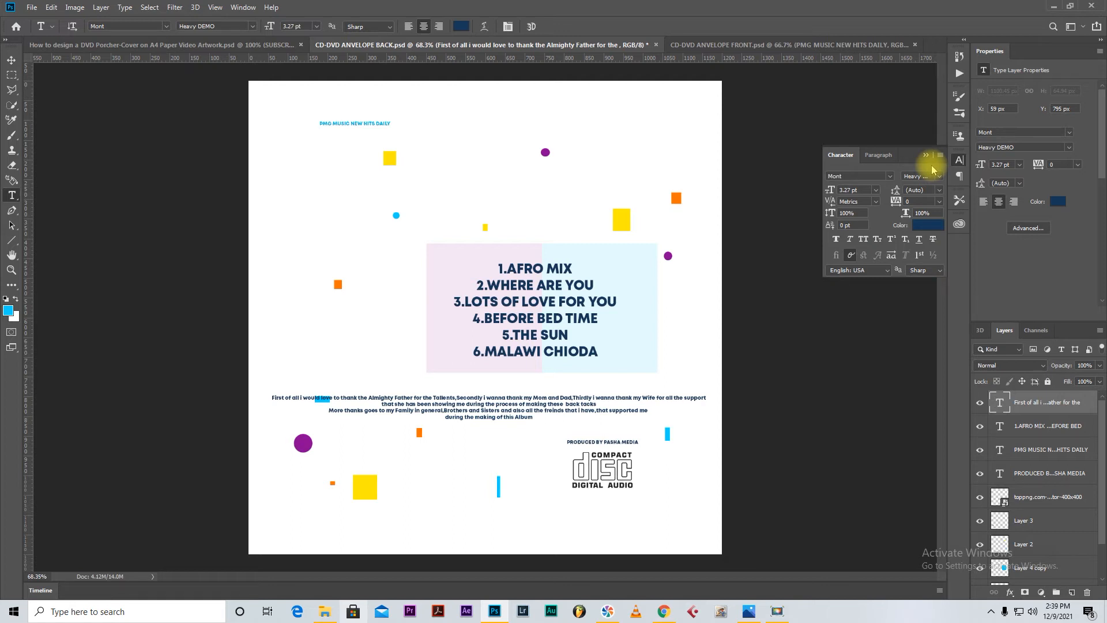
- Create a new A4 document, 210 x 297 mm at 300 ppi, with a white background
click(31, 8)
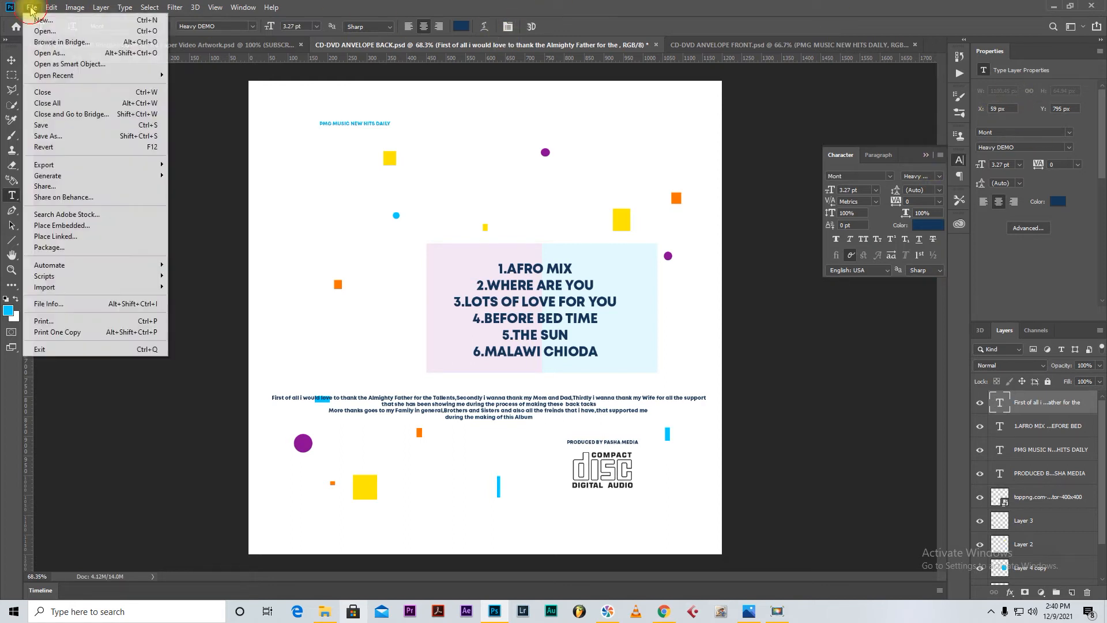
click(32, 9)
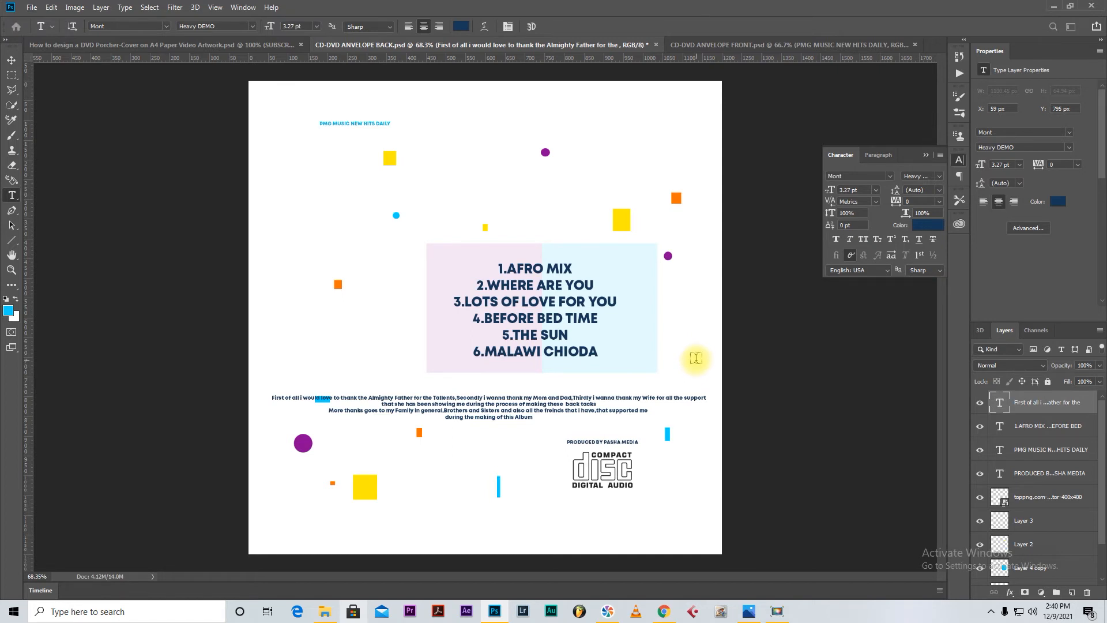
key(ctrl+n)
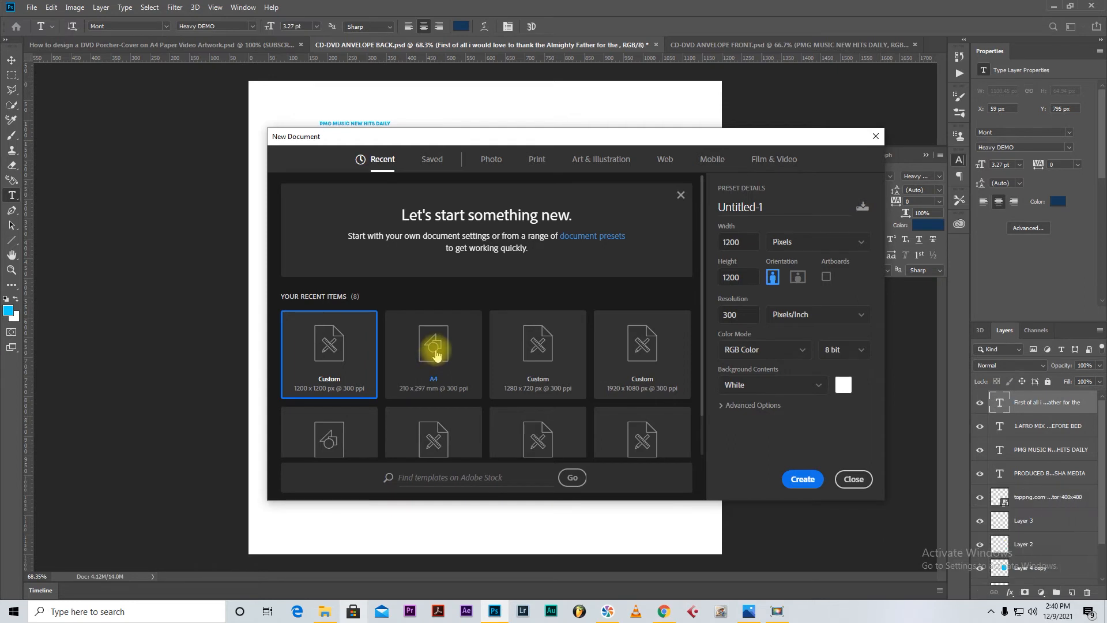
click(437, 354)
click(802, 478)
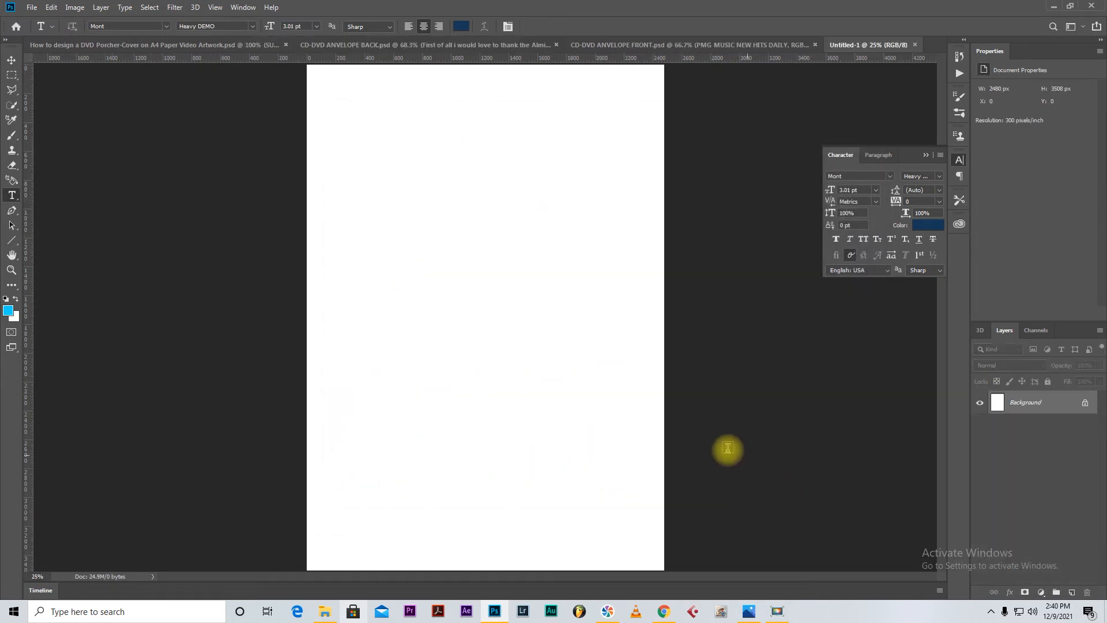
scroll(634, 378, down, 3)
scroll(625, 365, up, 2)
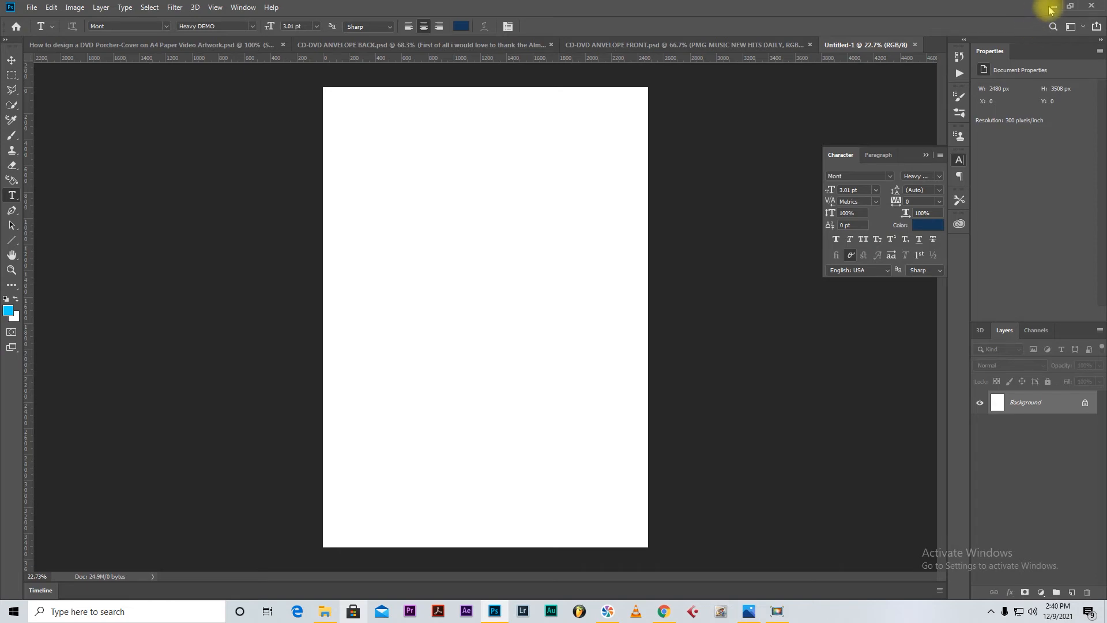
- Place the CD-DVD ANVELOPE FRONT and CD-DVD ANVELOPE BACK JPEGs from the Windows desktop into the A4 document and commit both placements
click(1053, 6)
click(976, 58)
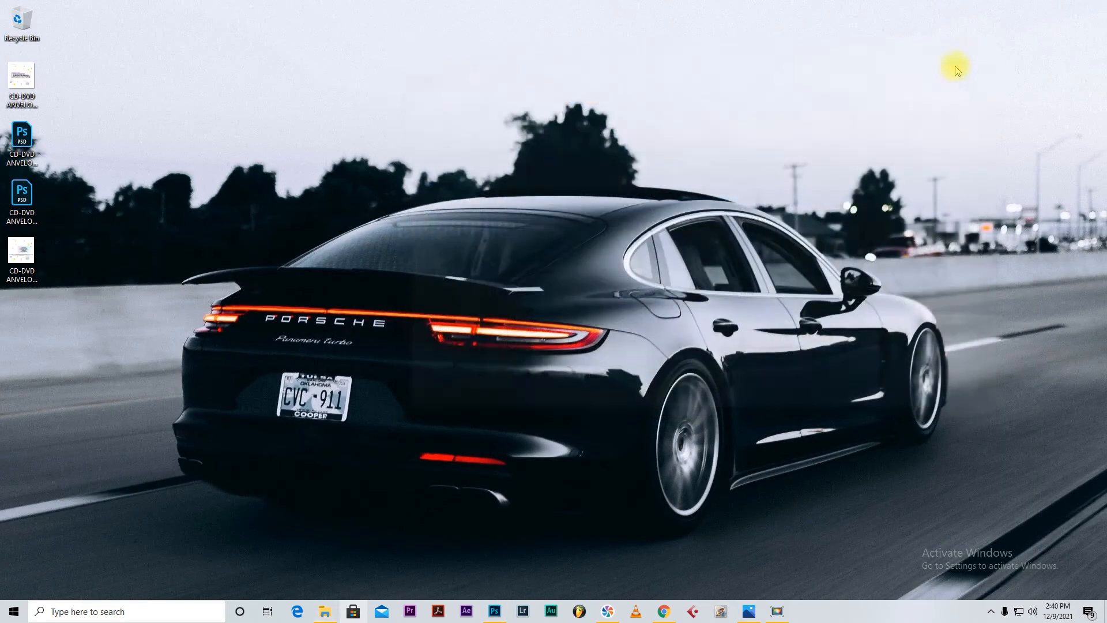
click(22, 259)
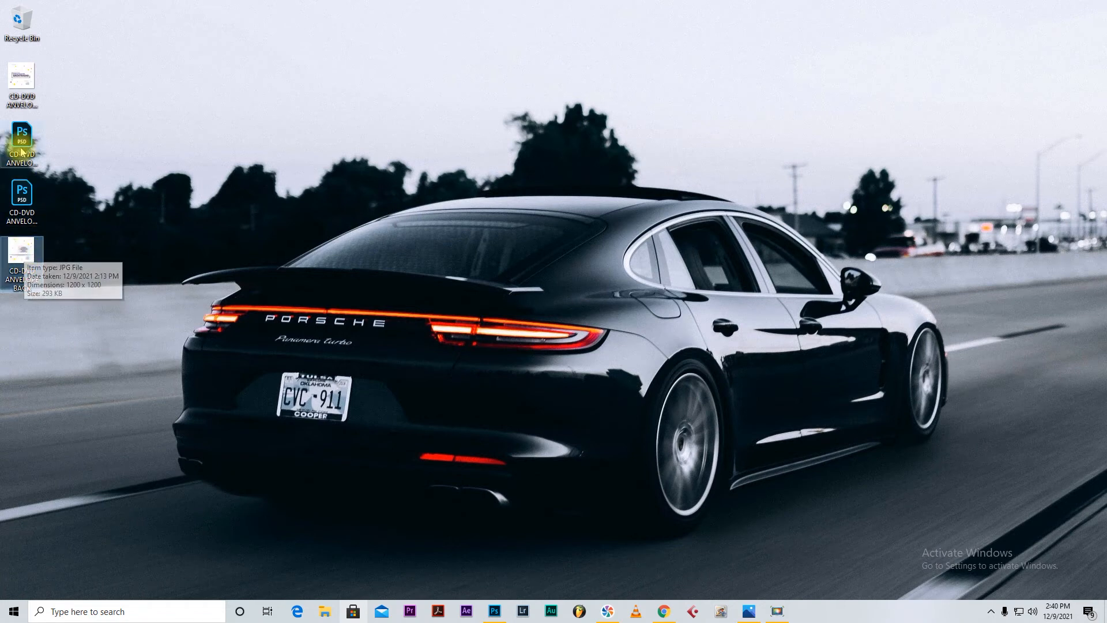
click(23, 81)
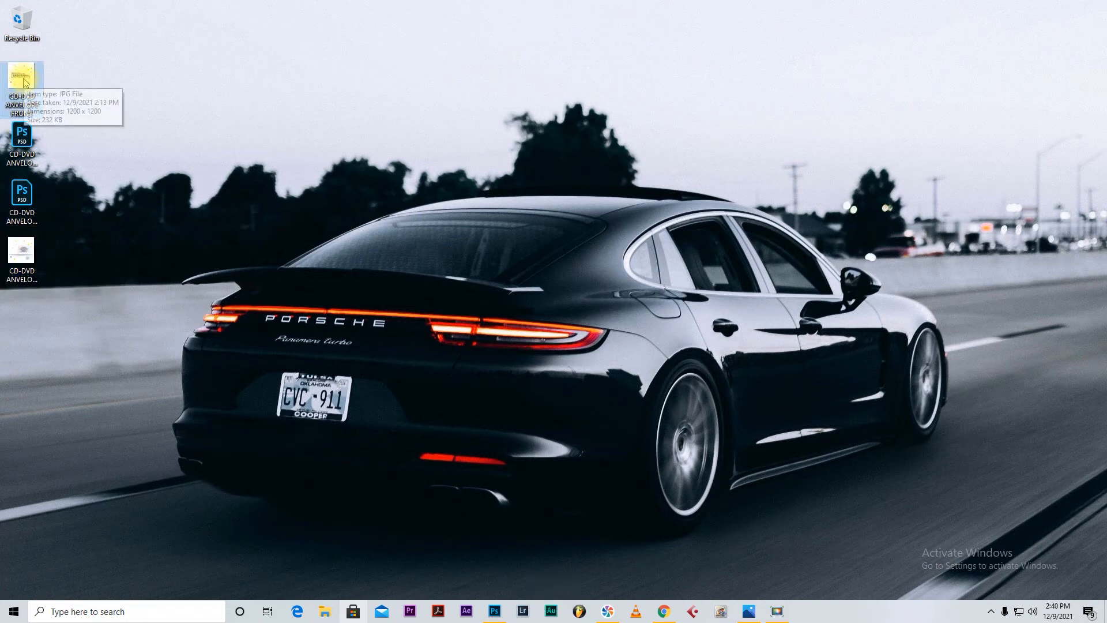
click(87, 144)
mouse_move(38, 93)
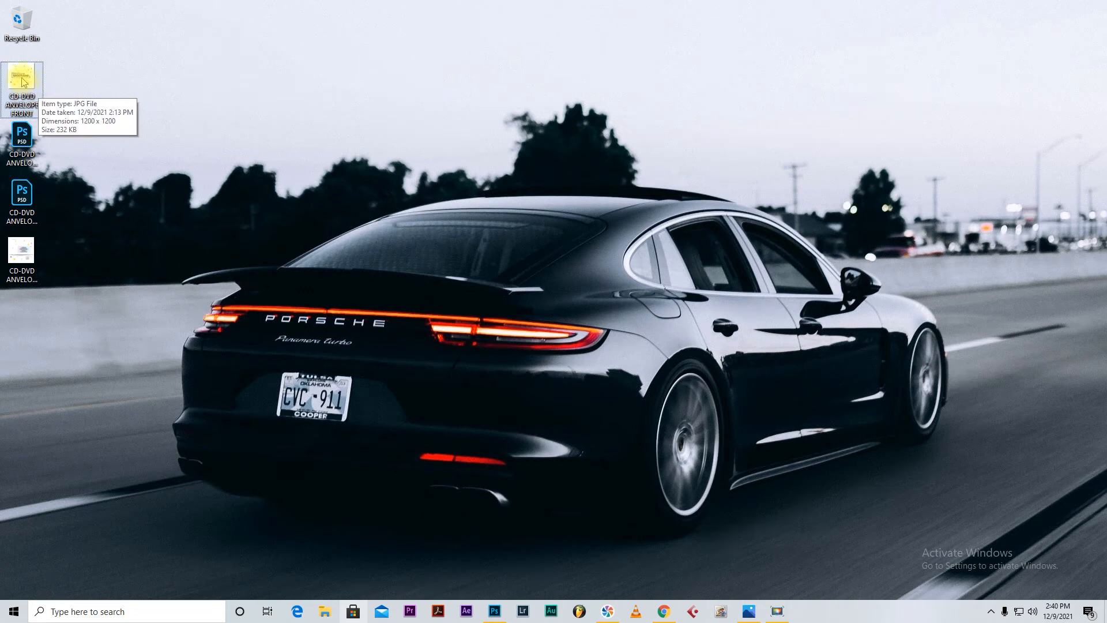
ctrl+click(25, 81)
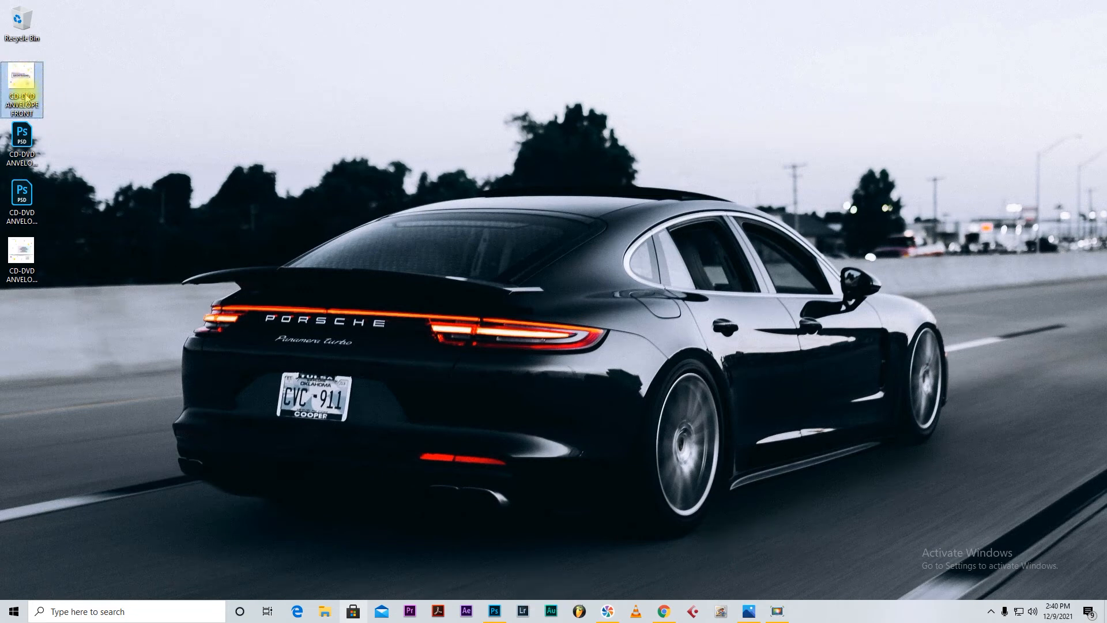
ctrl+click(23, 256)
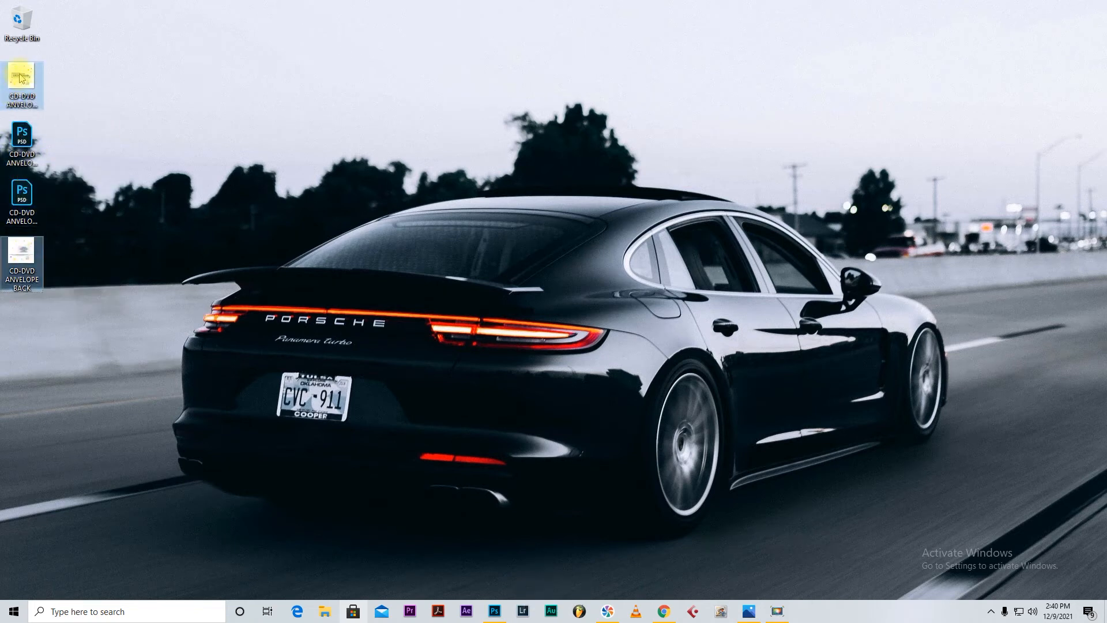
drag(20, 75, 502, 346)
key(space)
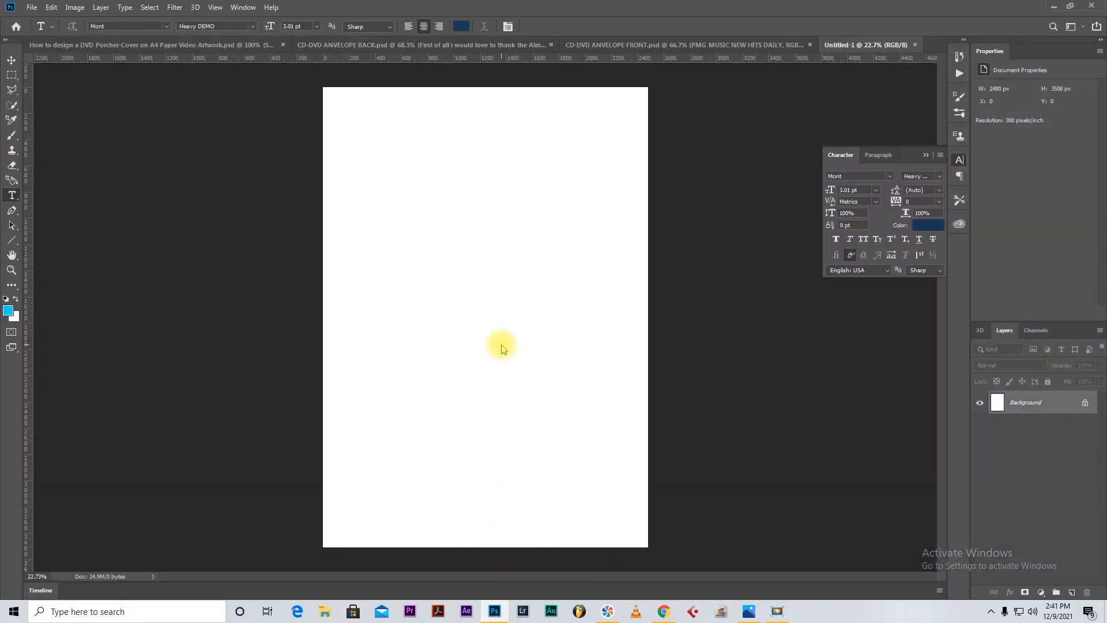
drag(501, 346, 502, 346)
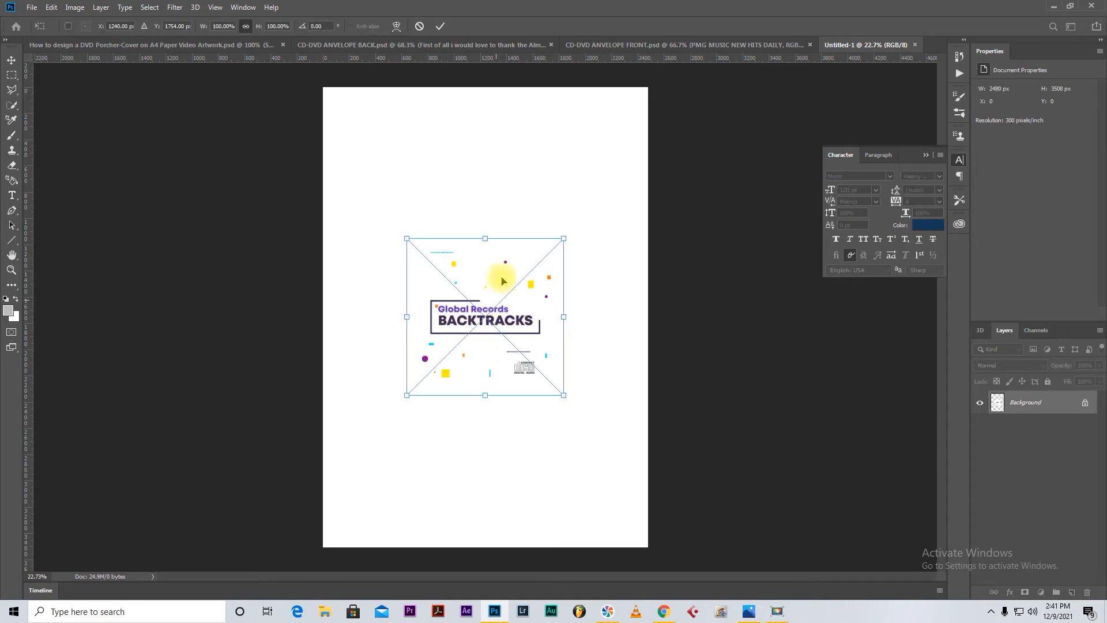
click(440, 27)
click(440, 27)
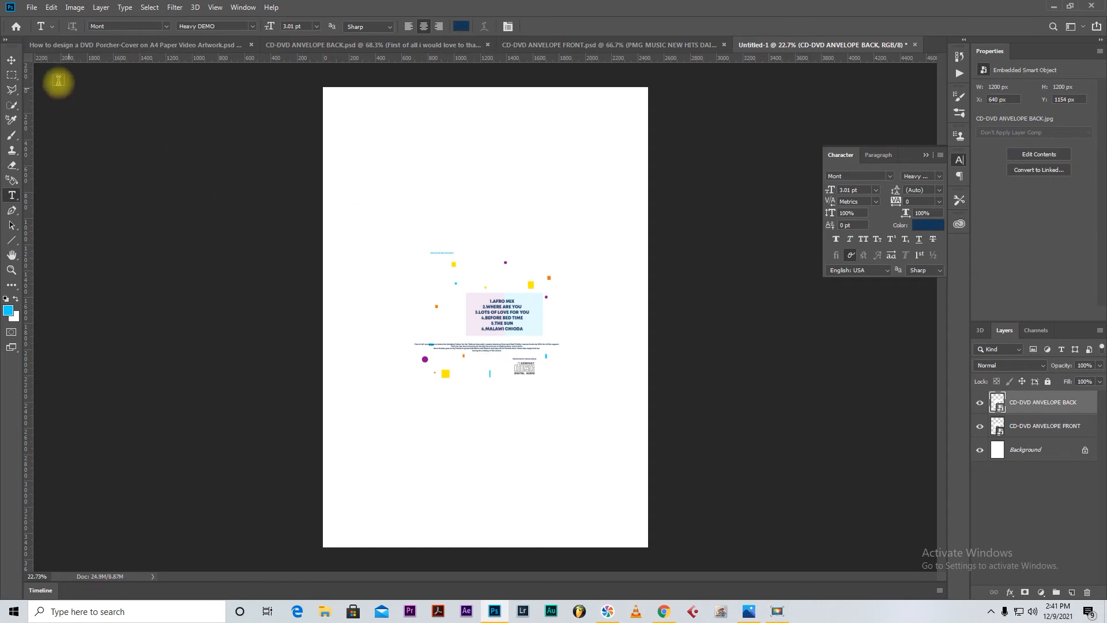
- Stack the designs on the page, moving the back down to about Y 1796 px and the front up to about Y 554 px
click(12, 61)
drag(485, 312, 480, 387)
drag(476, 303, 476, 225)
click(740, 287)
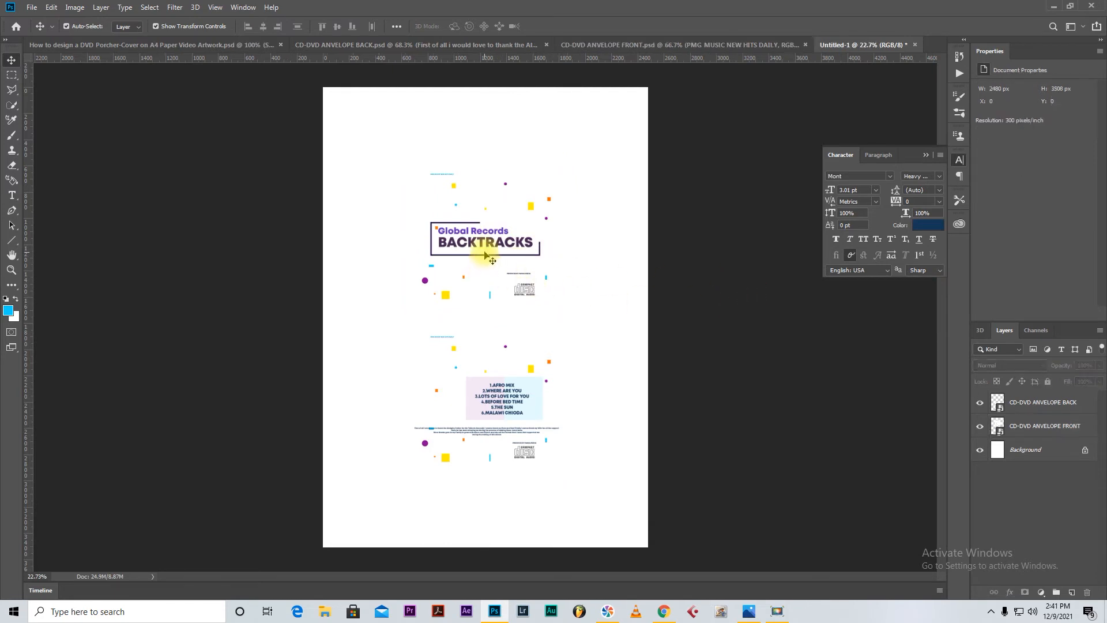
click(538, 206)
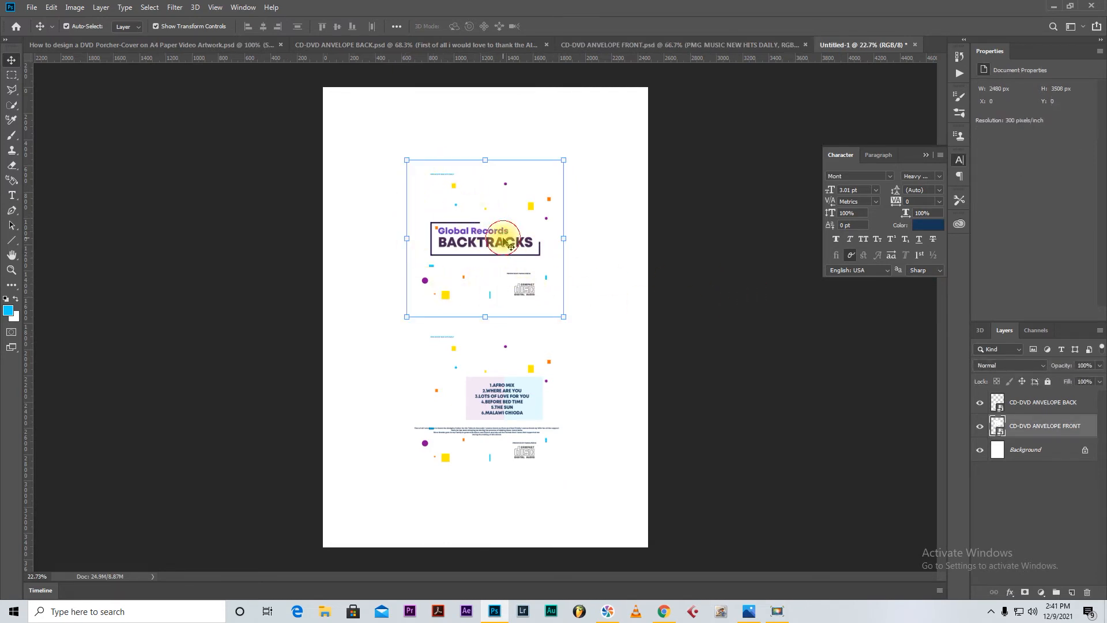
click(686, 265)
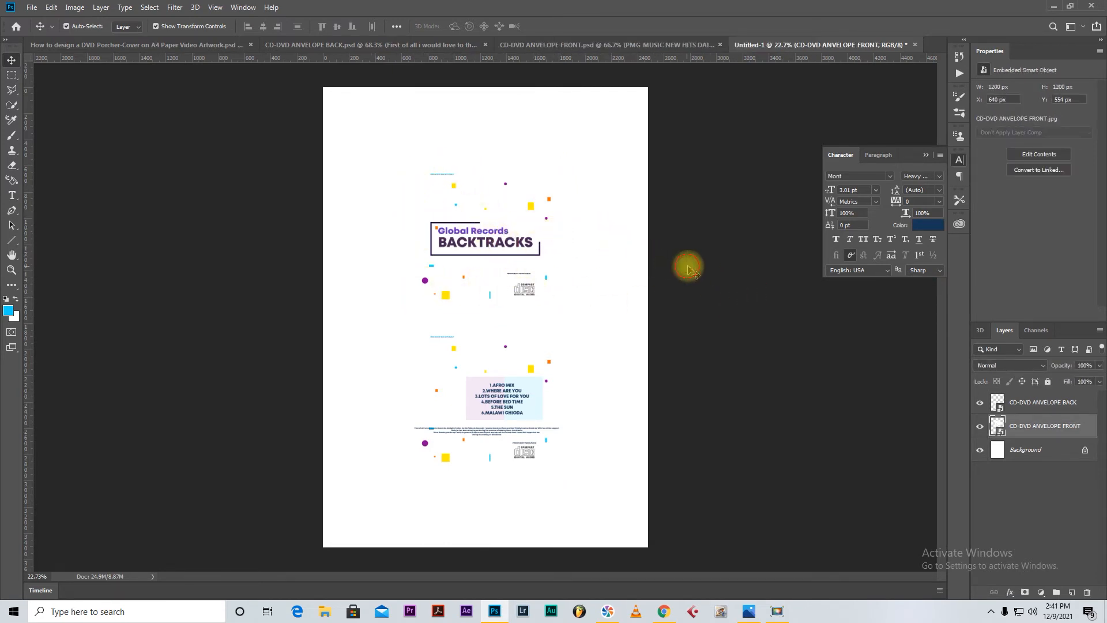
click(781, 346)
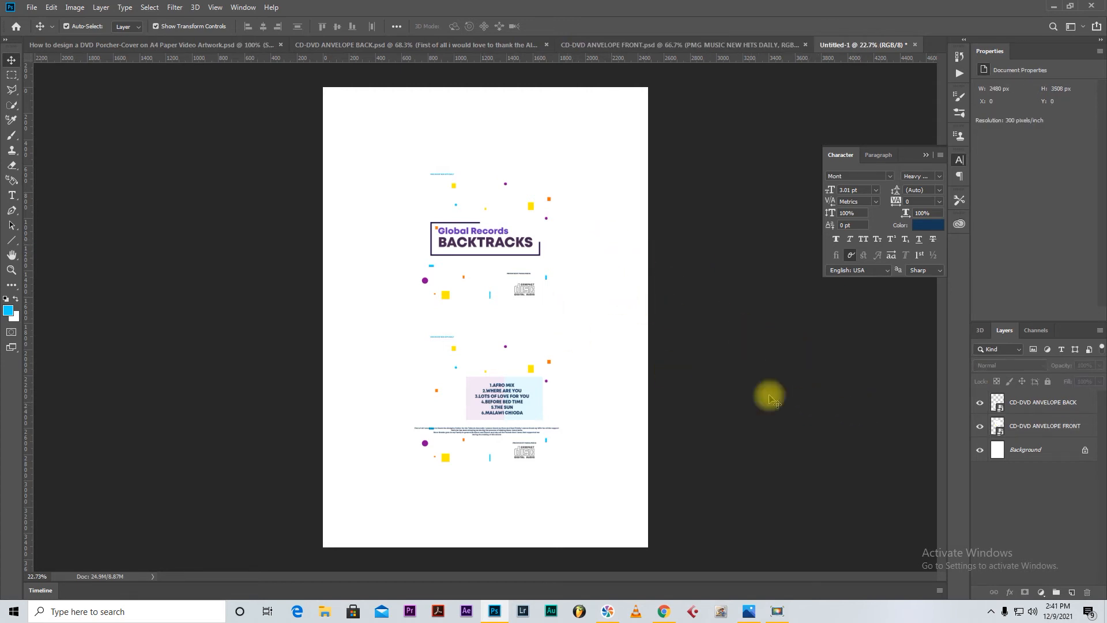
- Add a 1 px inside Stroke with the blue linear gradient fill to the CD-DVD ANVELOPE FRONT layer
click(1032, 426)
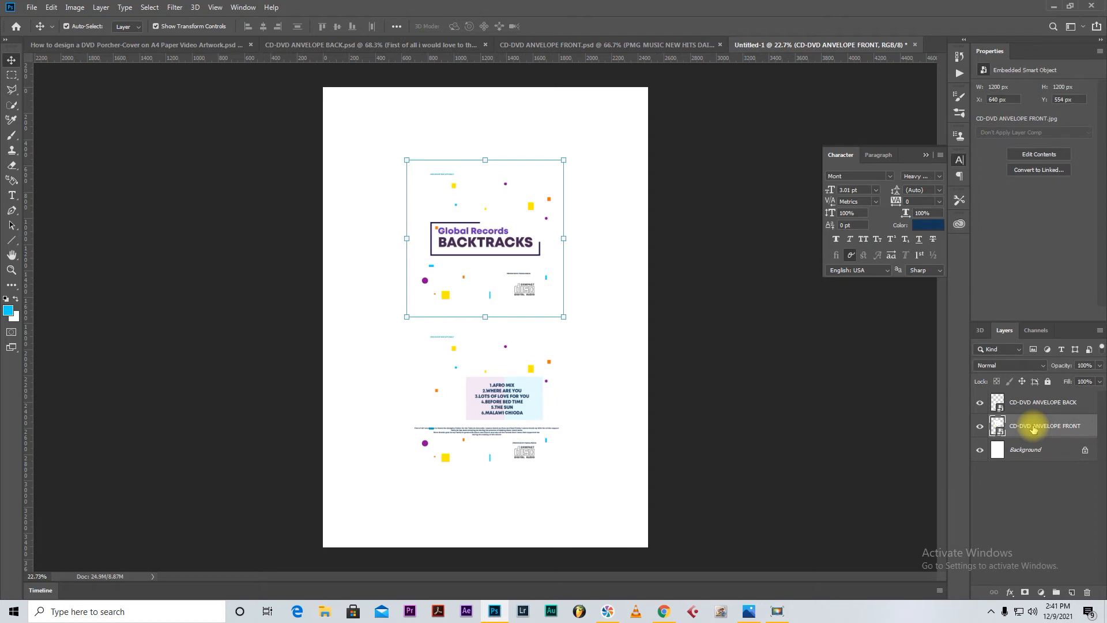
click(1009, 592)
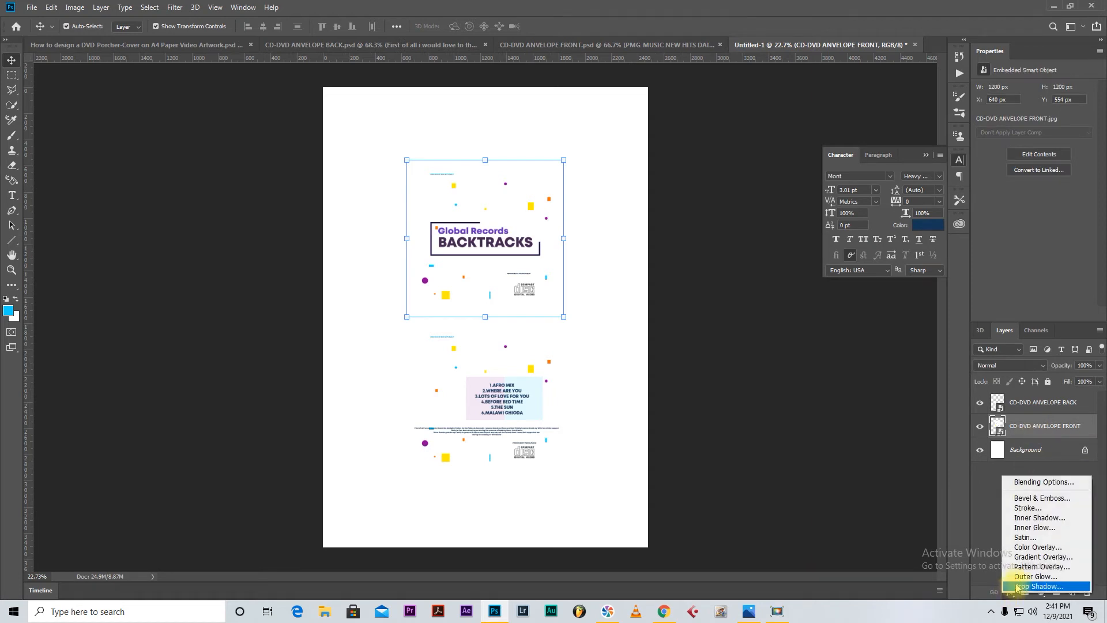
click(1028, 507)
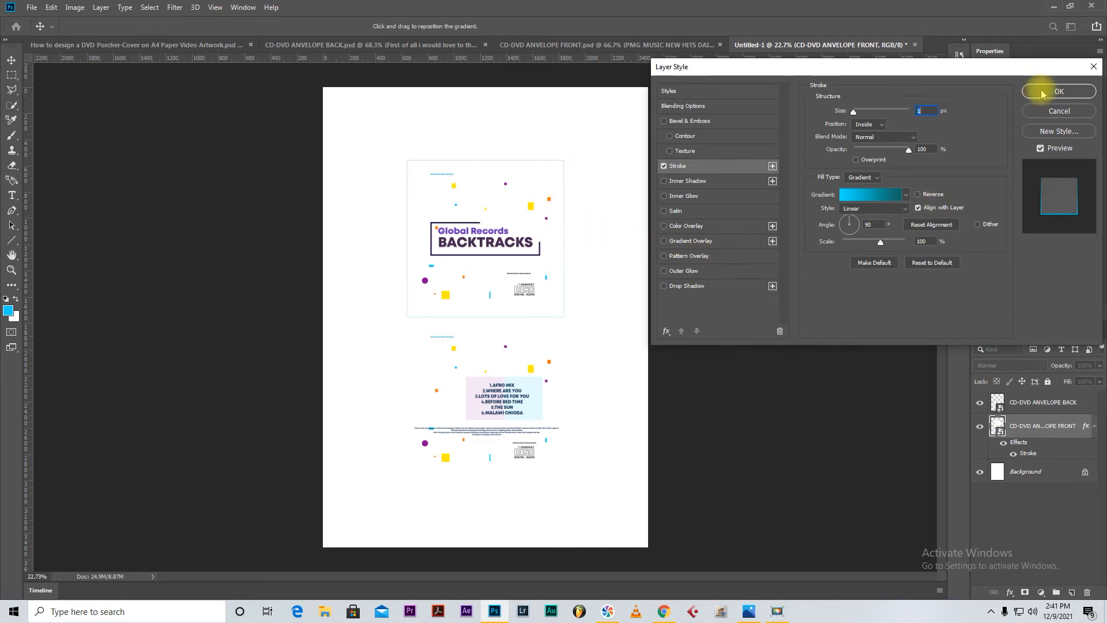
click(1055, 91)
- Give the CD-DVD ANVELOPE BACK layer the same 1 px inside gradient Stroke
click(508, 394)
drag(497, 382, 498, 383)
click(1010, 593)
click(1008, 505)
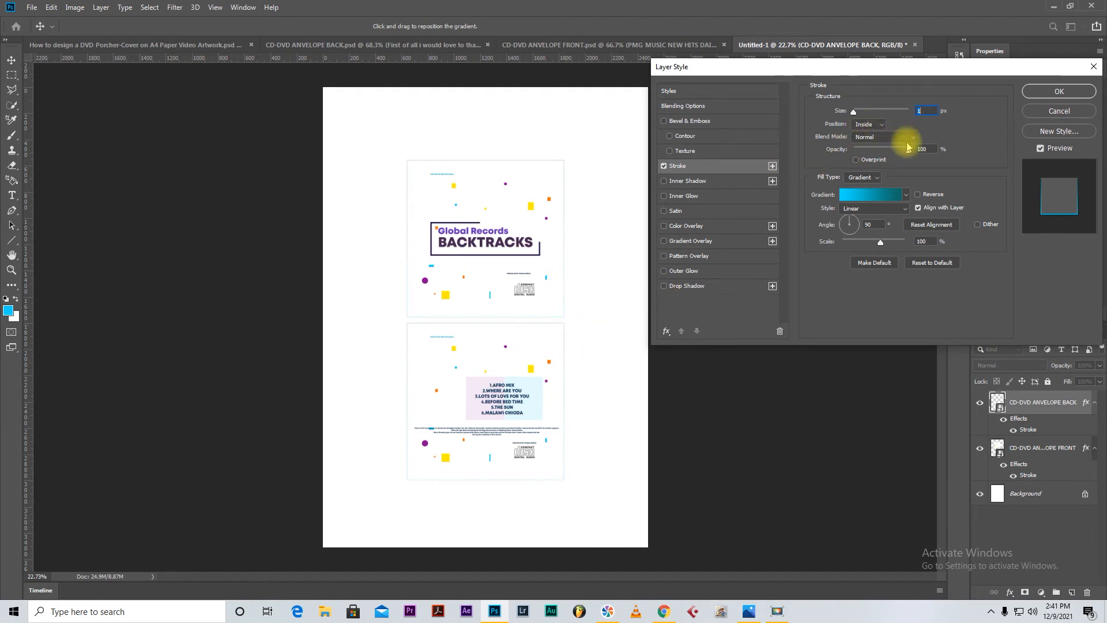
click(1059, 92)
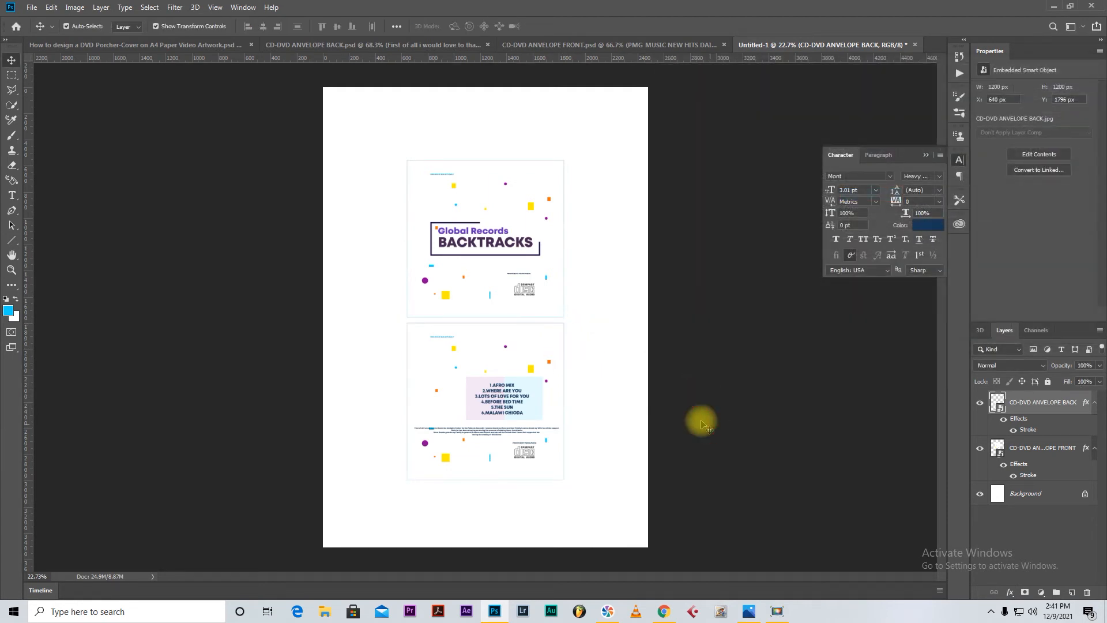
click(710, 426)
click(497, 245)
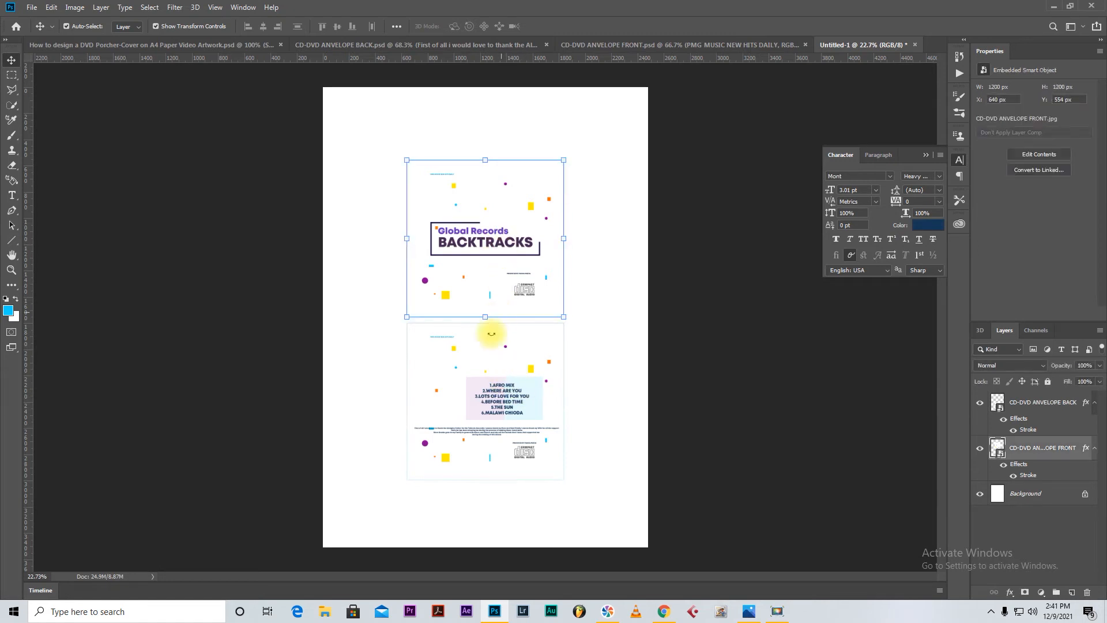
click(485, 373)
click(493, 284)
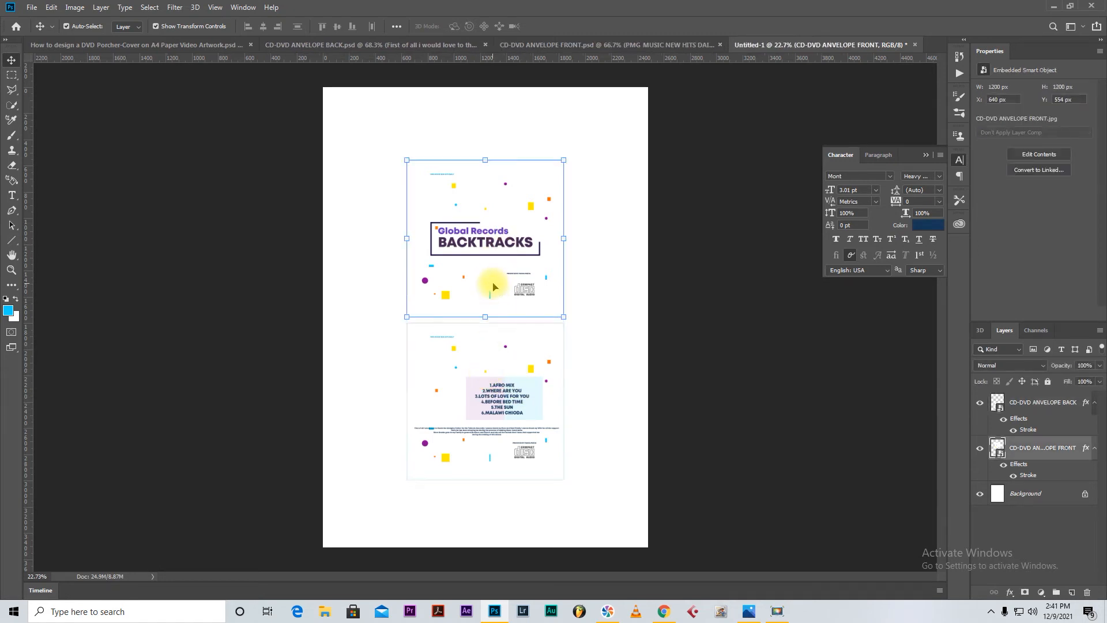
click(503, 385)
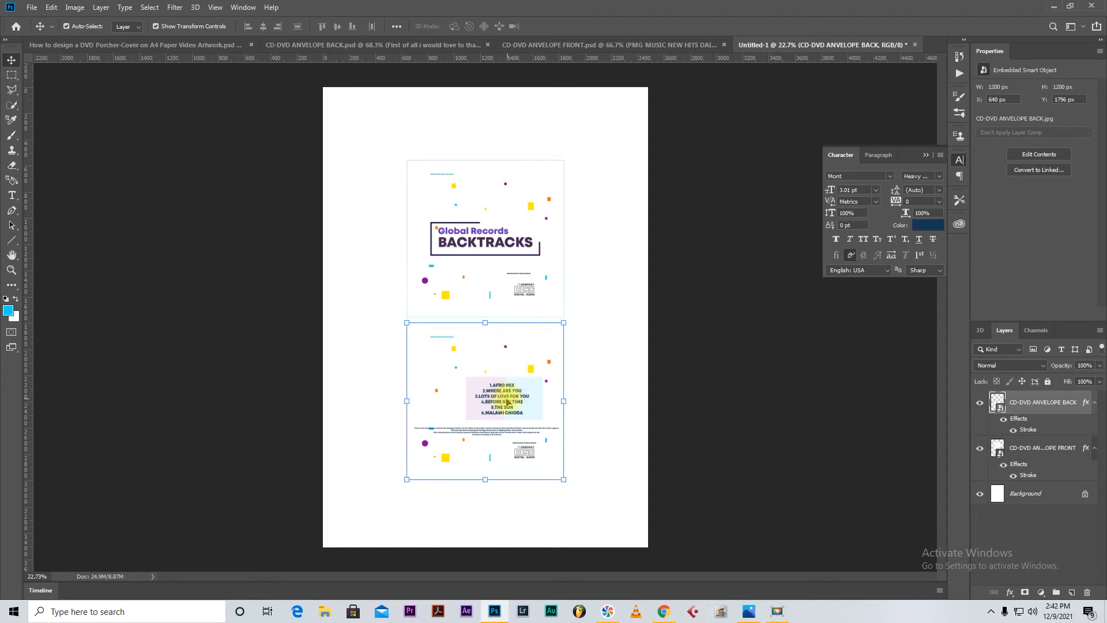
click(484, 281)
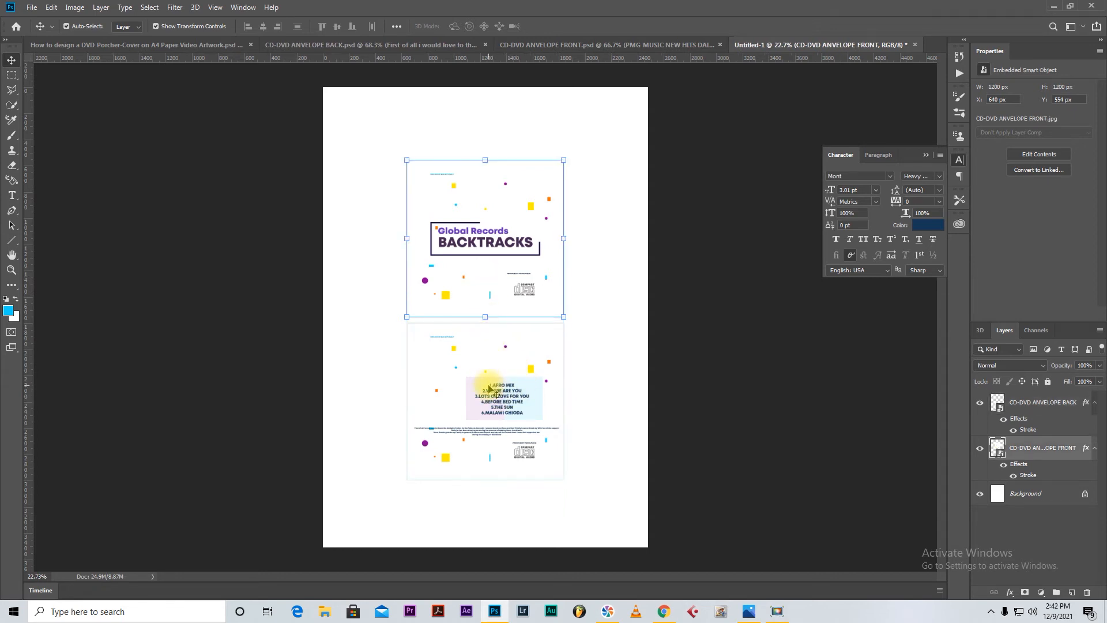
- Rotate the back design 180° on the A4 page so it sits upside down below the front design
click(488, 388)
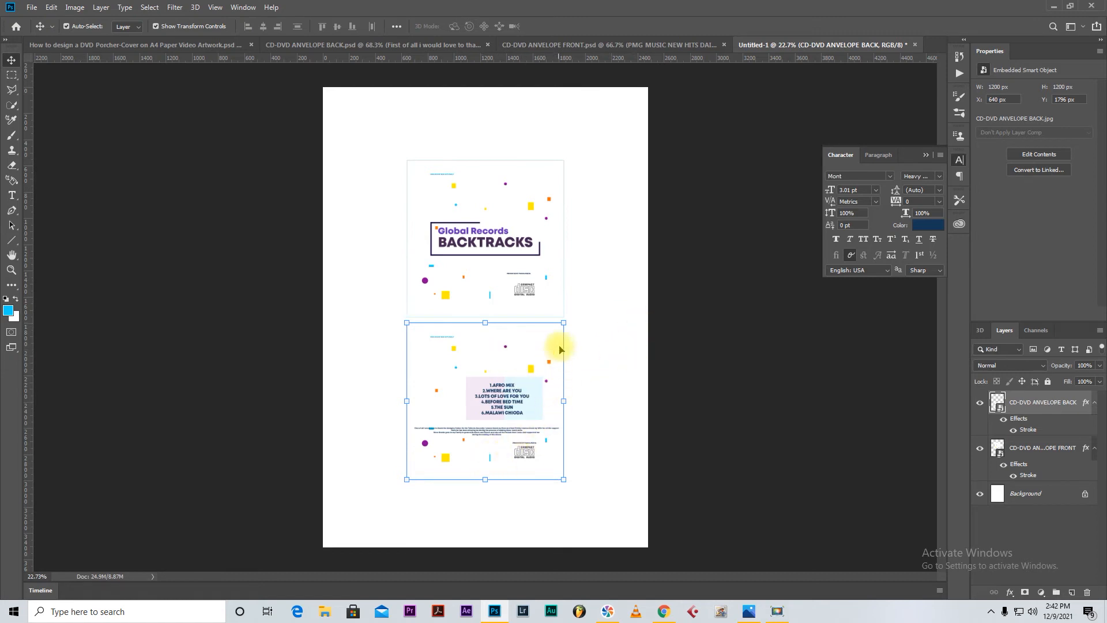
drag(571, 317, 433, 459)
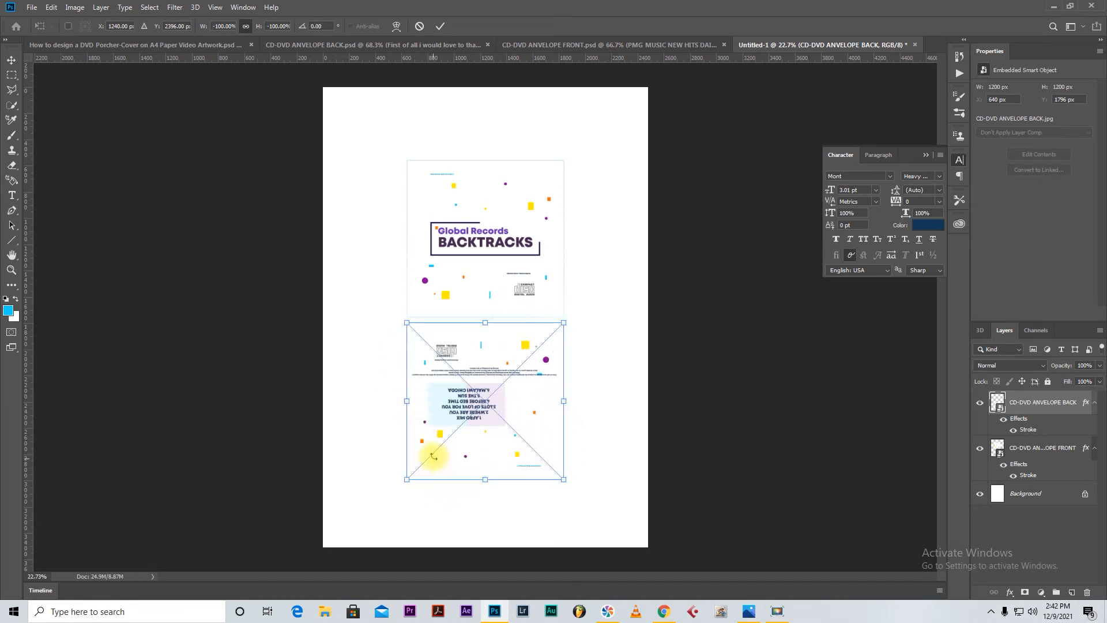
click(440, 26)
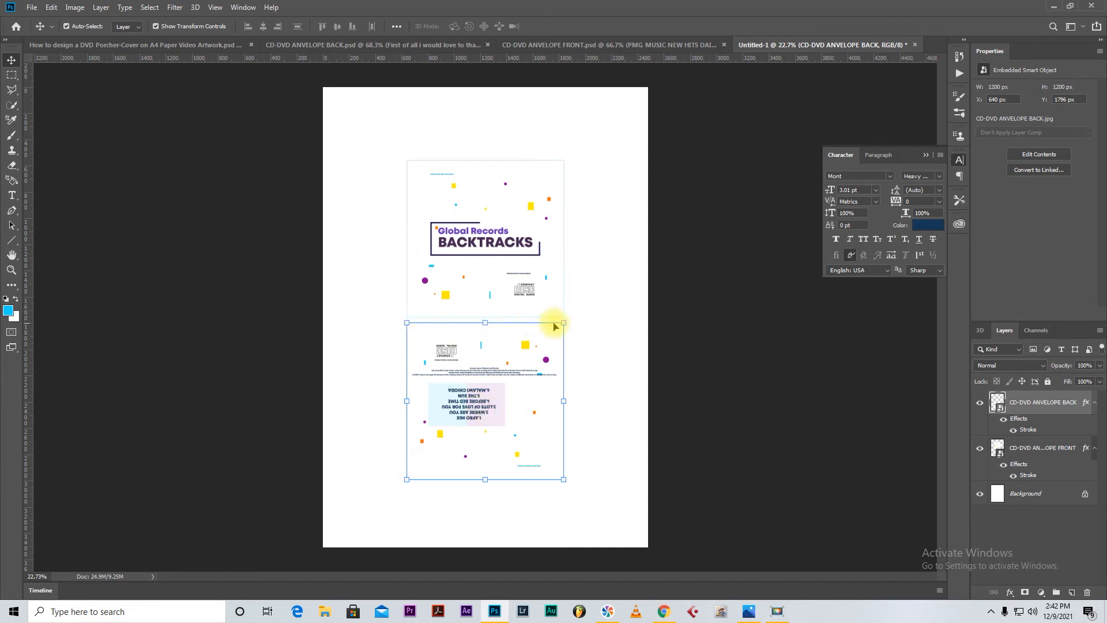
click(701, 320)
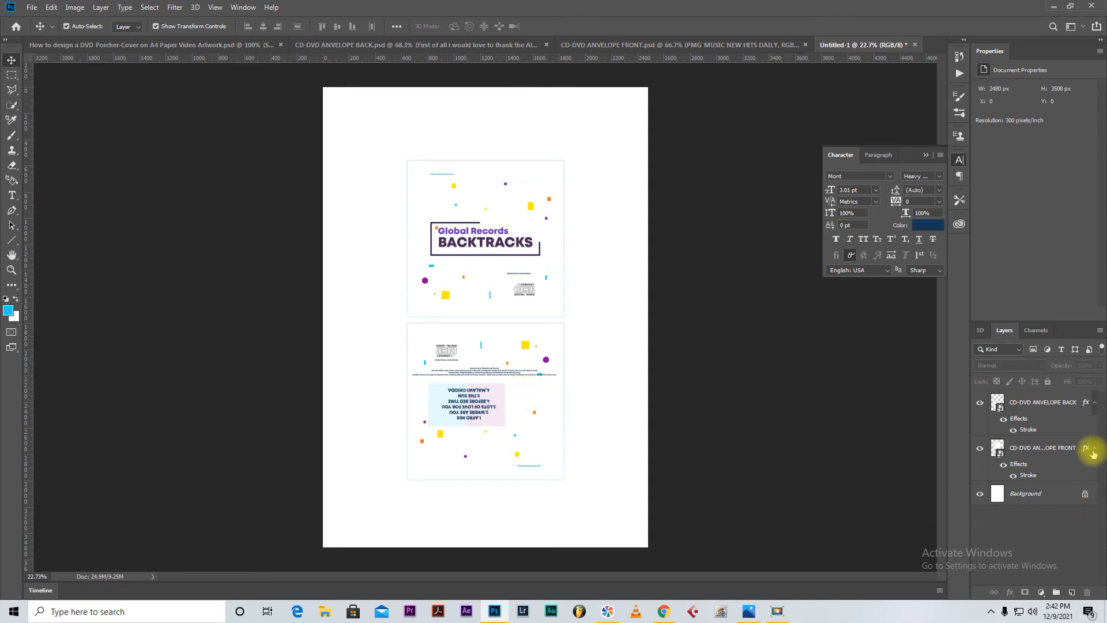
- Scale the front and back layers together to about 110.6% and centre the pair on the page
click(1094, 454)
click(1094, 403)
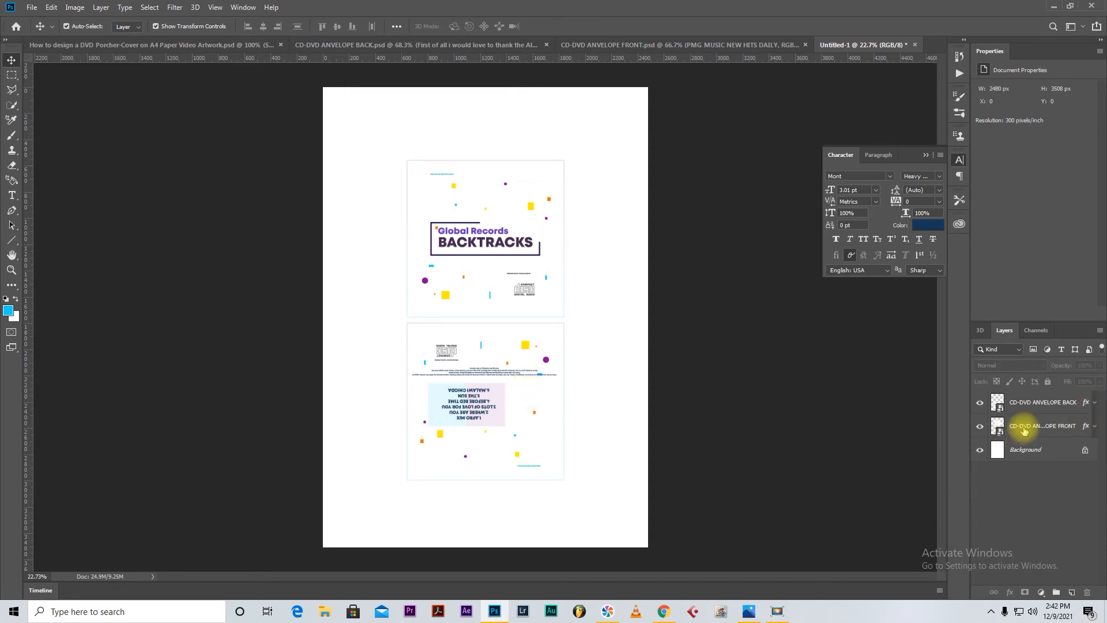
click(1023, 430)
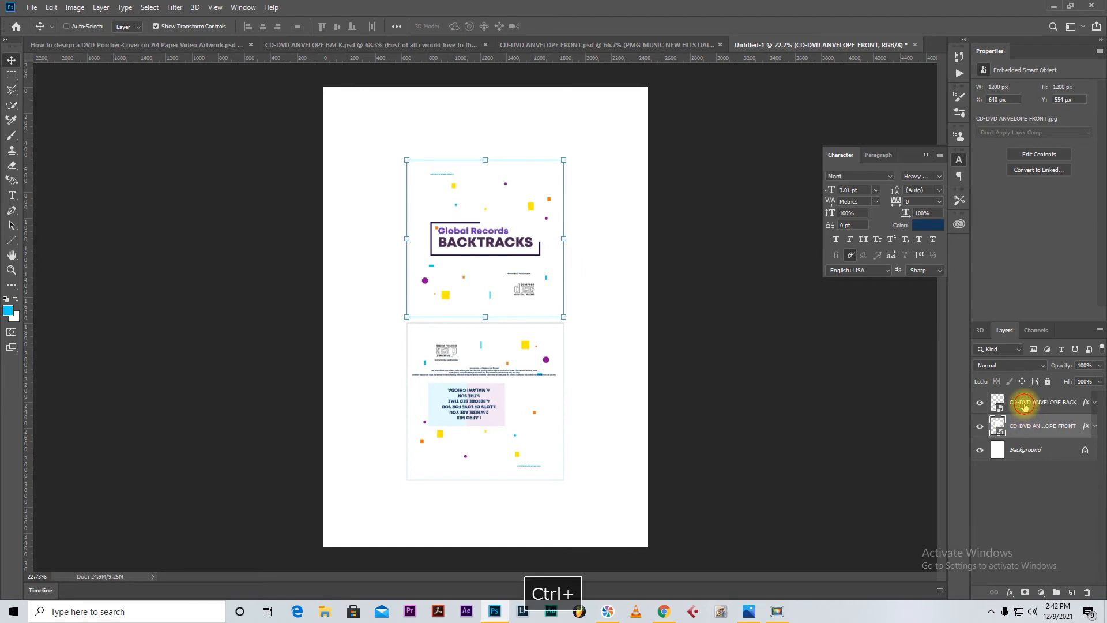
ctrl+click(1024, 406)
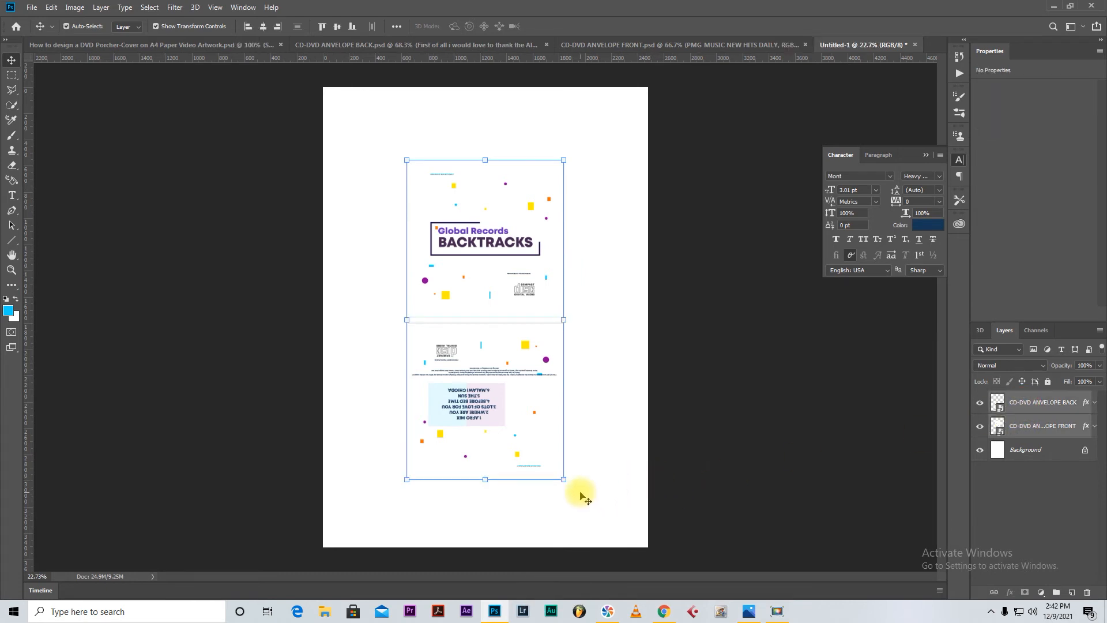
drag(564, 480, 598, 510)
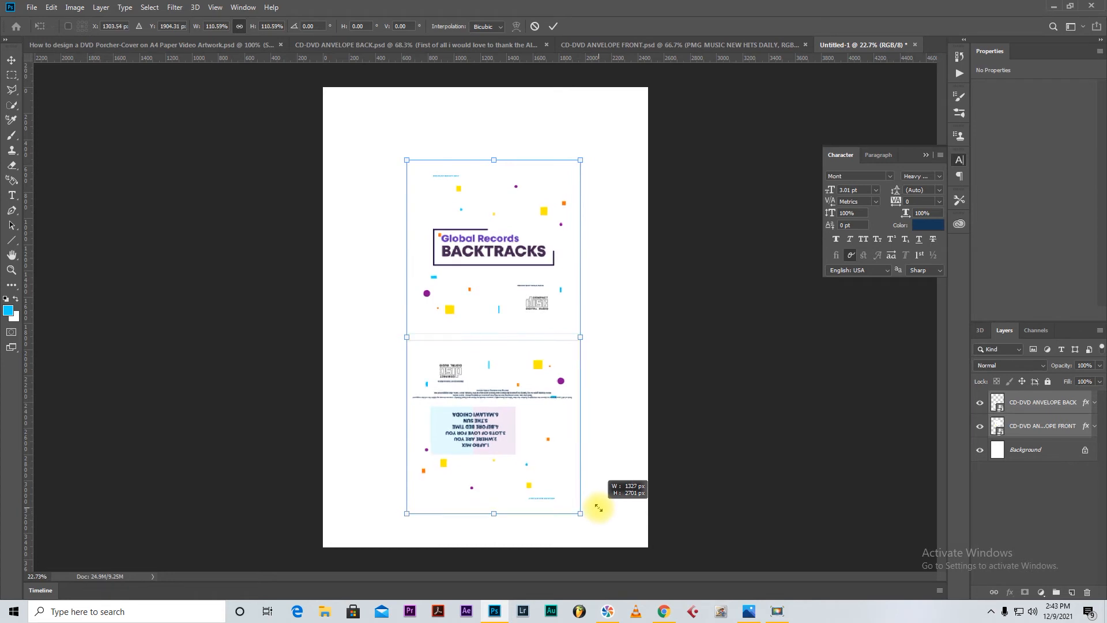
drag(511, 391, 501, 378)
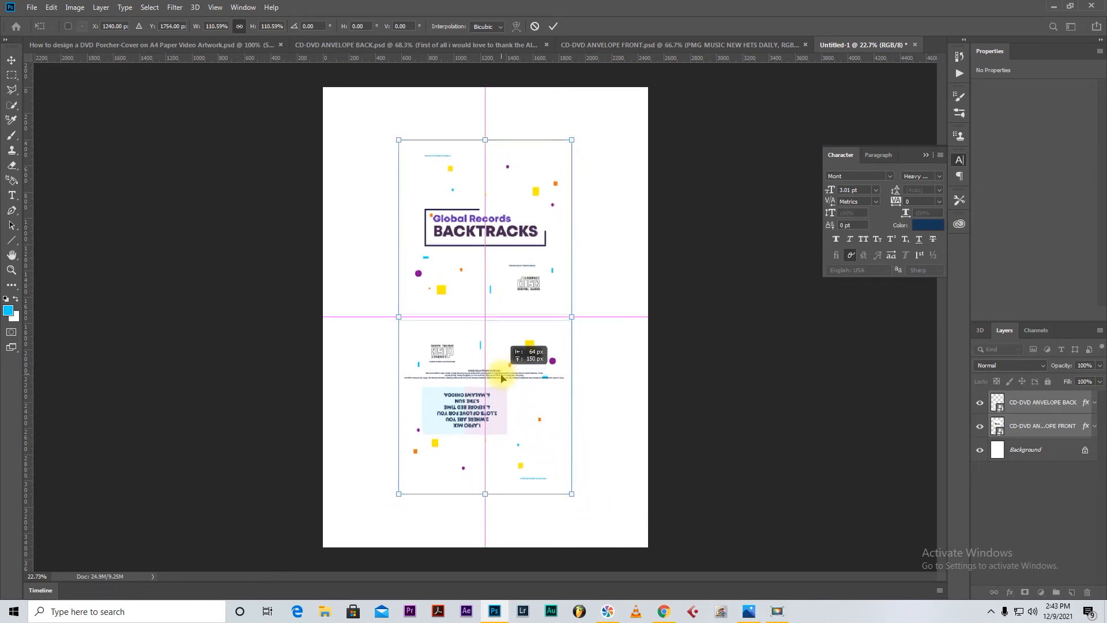
click(553, 26)
- Nudge the back design up to Y 1742 px so it sits just below the front design's lower edge
click(502, 410)
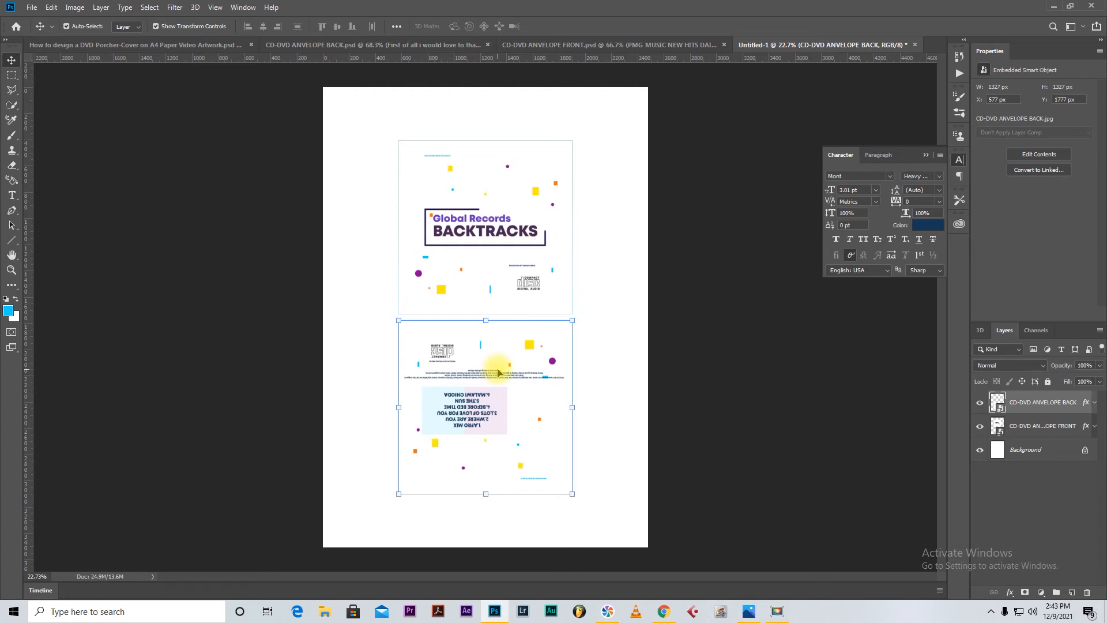
click(688, 362)
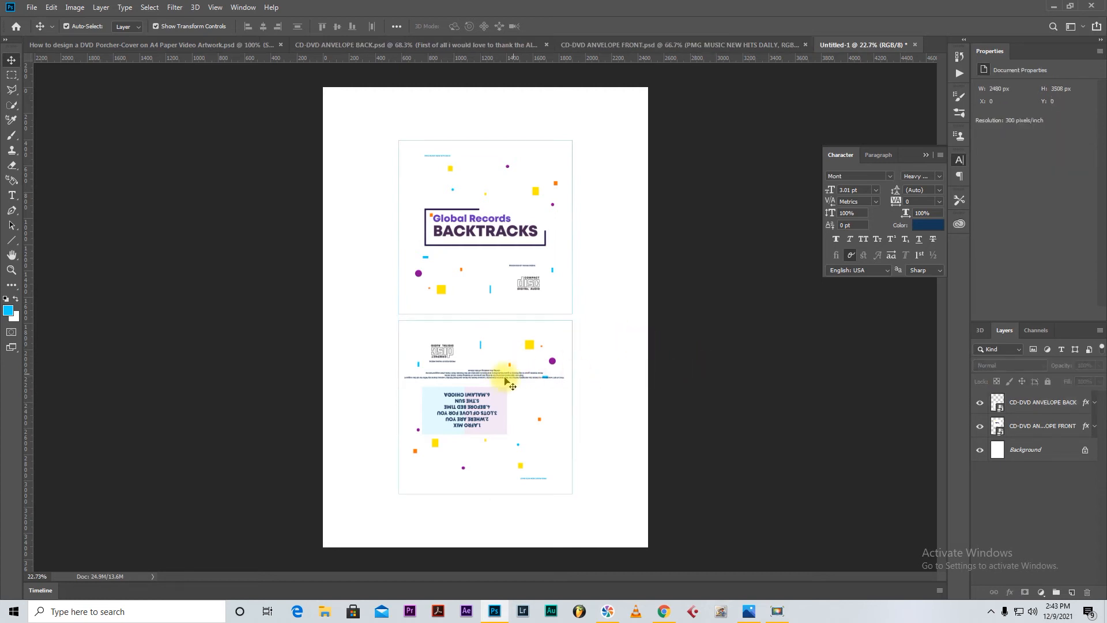
click(499, 381)
key(Up)
key(Up)
key(Up)
key(Up)
key(Up)
key(Up)
key(Up)
key(Up)
key(Up)
key(Up)
key(Up)
key(Up)
key(Up)
key(Up)
key(Up)
key(Up)
key(Up)
key(Up)
key(Up)
key(Up)
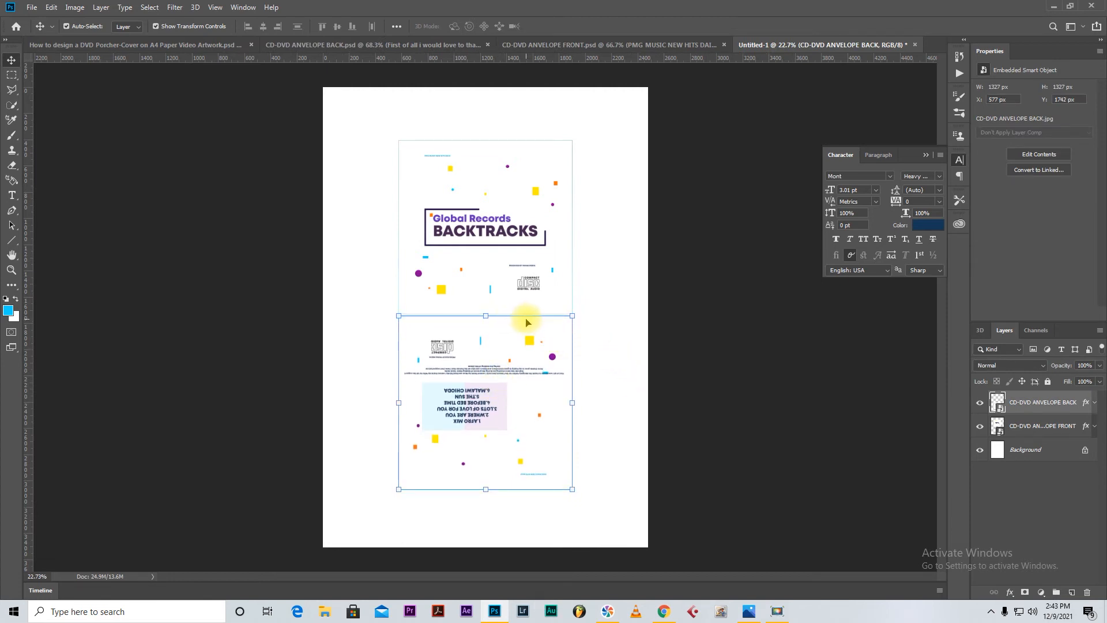
scroll(526, 320, up, 8)
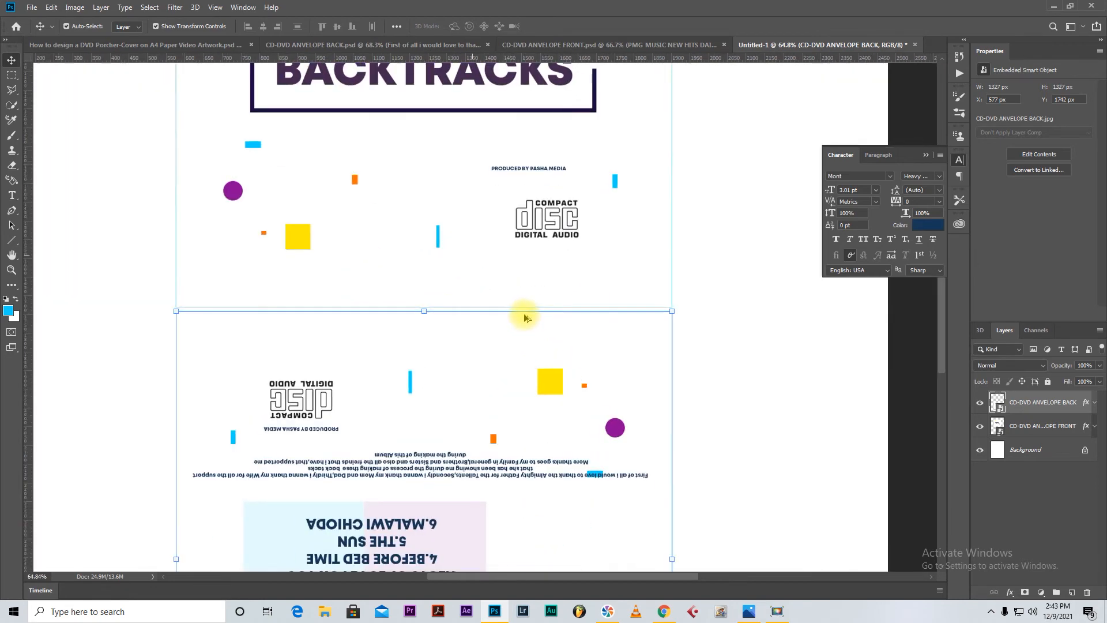
scroll(526, 314, down, 4)
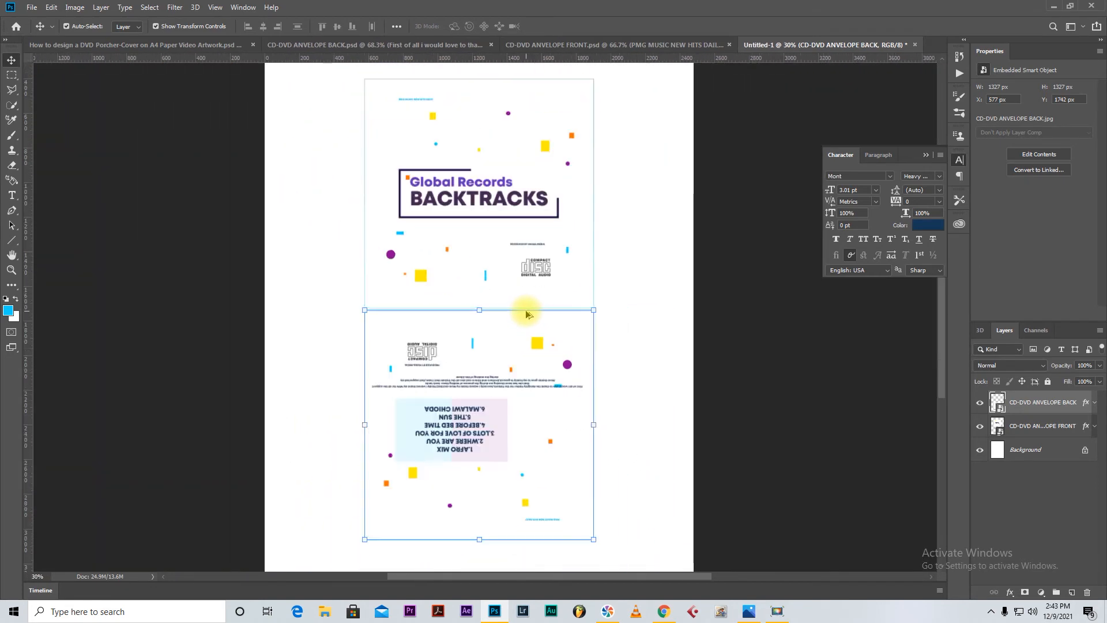
click(727, 364)
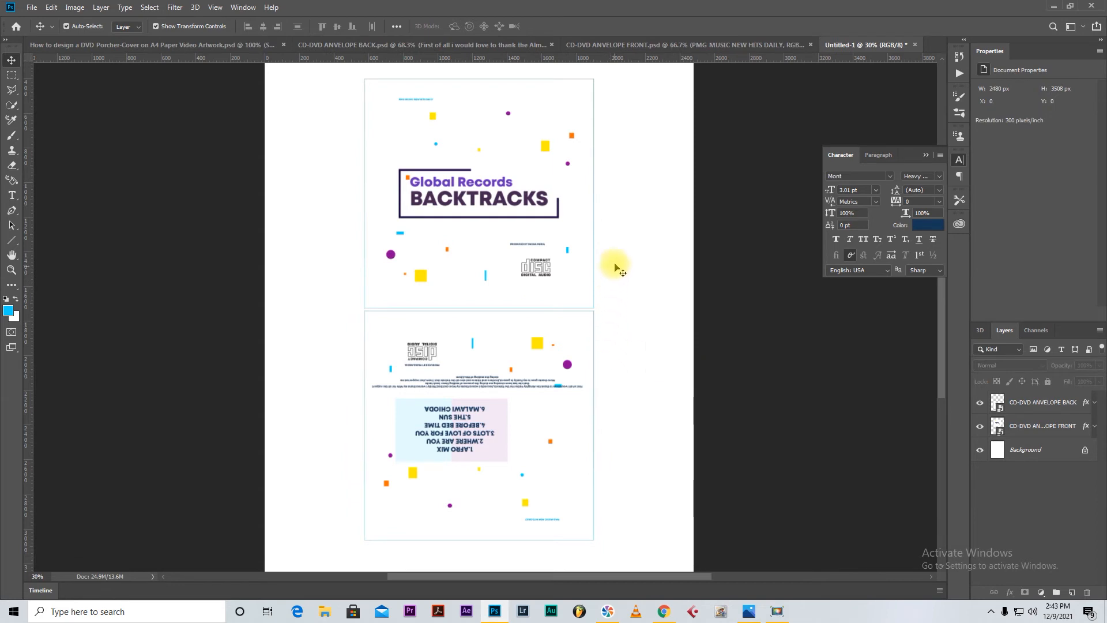
- Duplicate the CD-DVD ANVELOPE FRONT layer in the A4 document
scroll(631, 289, up, 3)
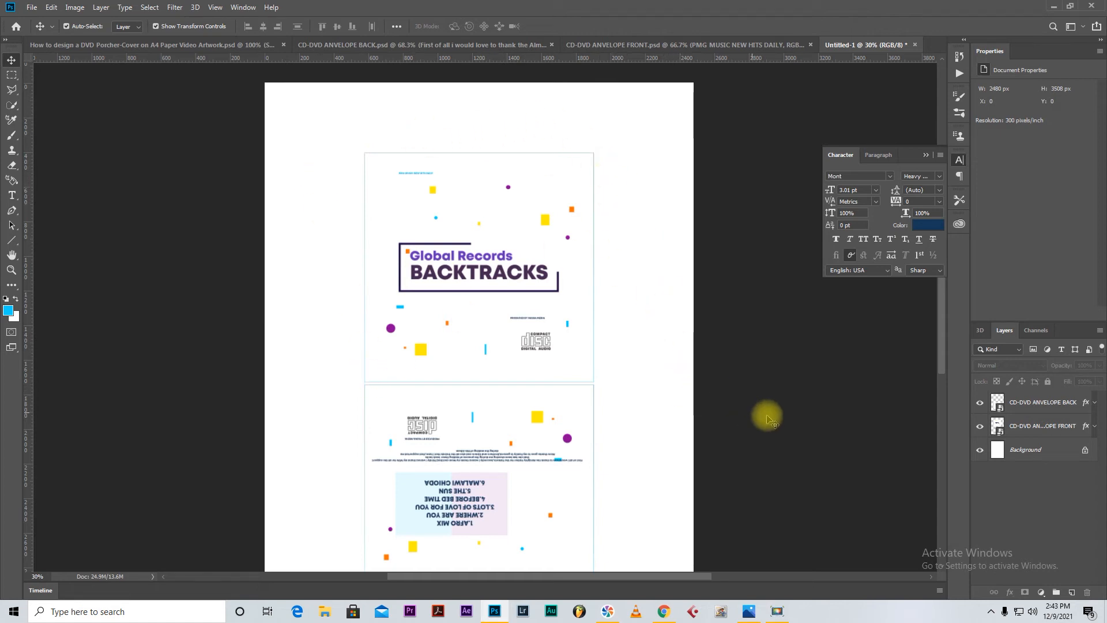
click(578, 308)
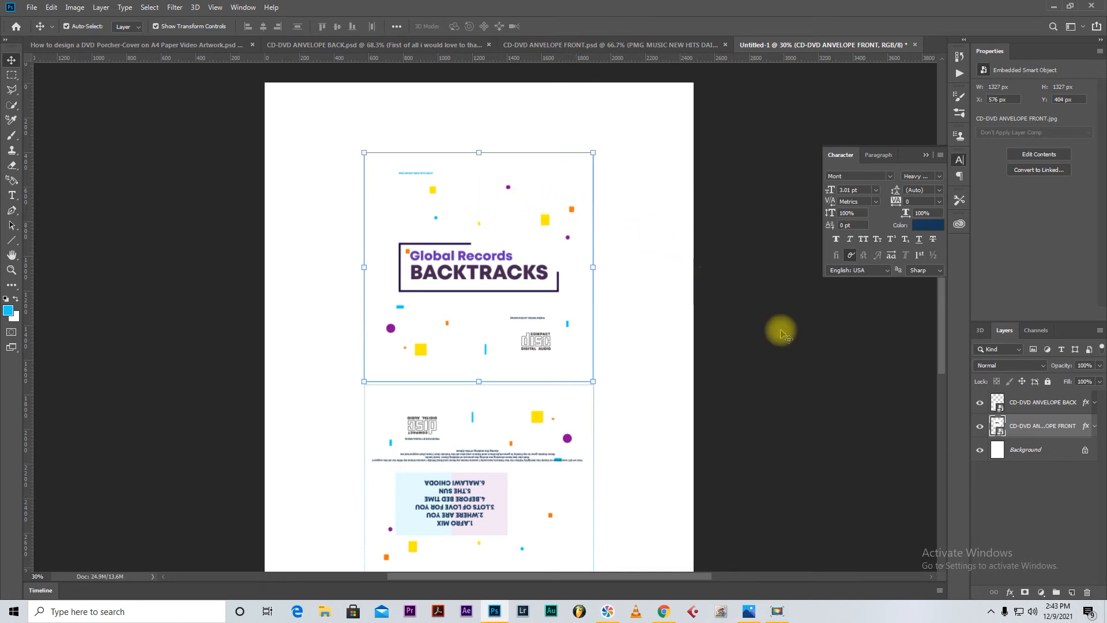
click(785, 400)
click(487, 284)
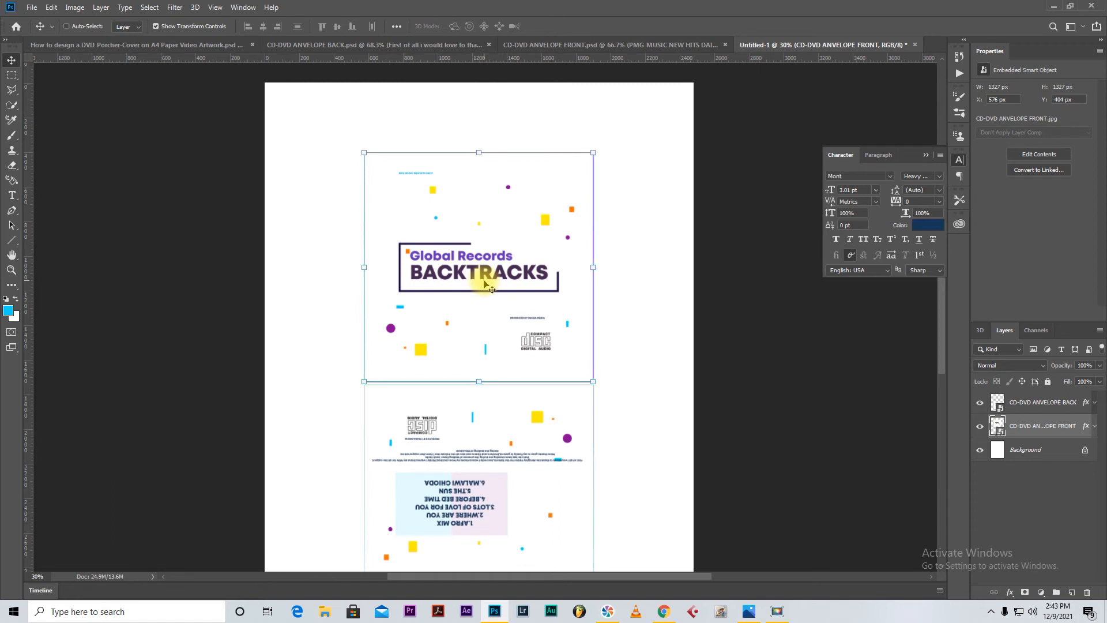
key(ctrl+j)
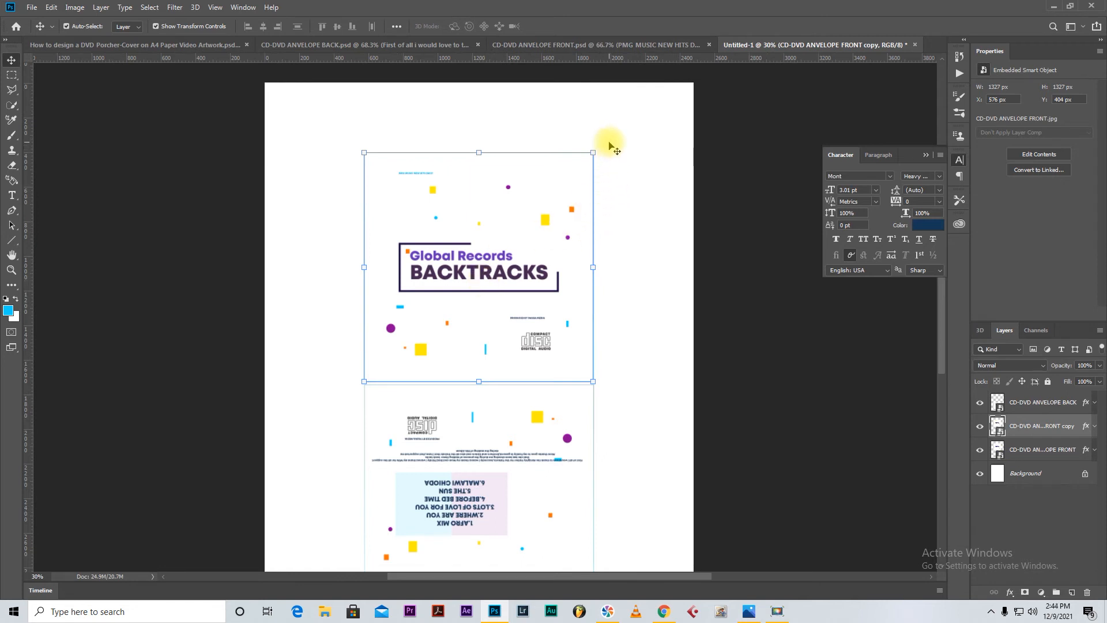
- Rotate the front copy 90° clockwise and offset it to X 773 px behind the original front design as a side flap
drag(605, 148, 565, 361)
drag(482, 245, 516, 247)
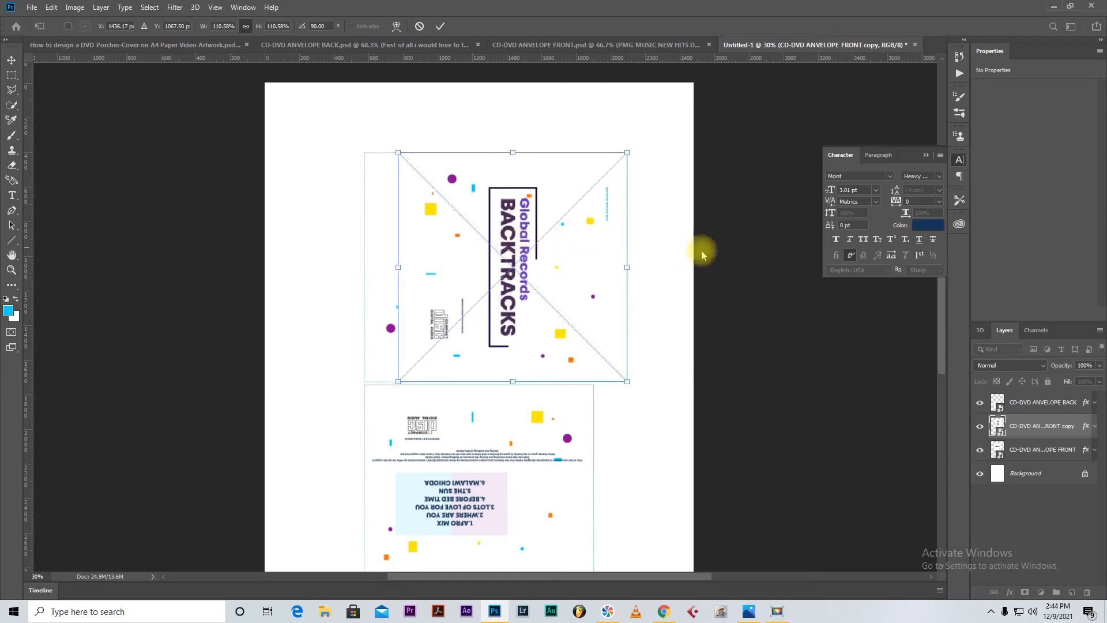
click(441, 25)
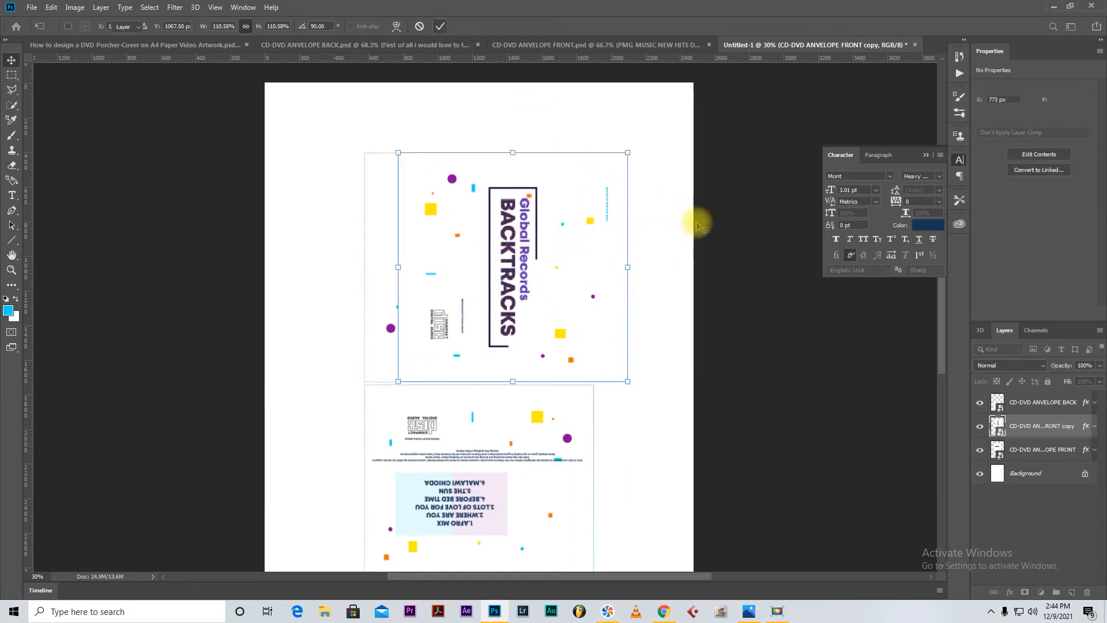
drag(1009, 416, 1013, 457)
- Duplicate the rotated front copy that forms the side flap
click(792, 422)
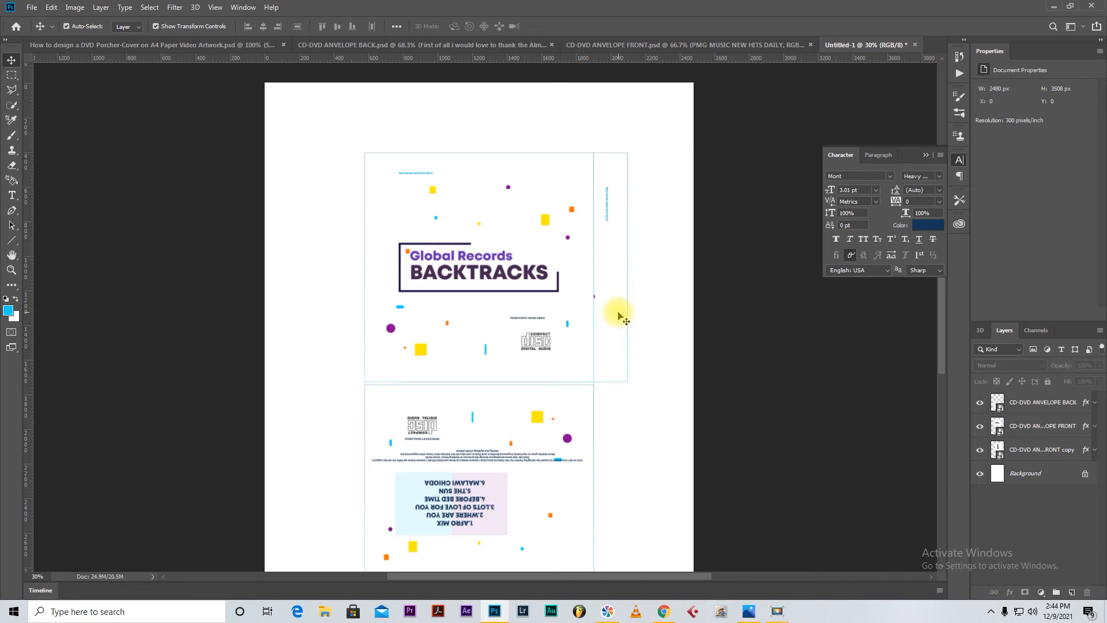
click(618, 313)
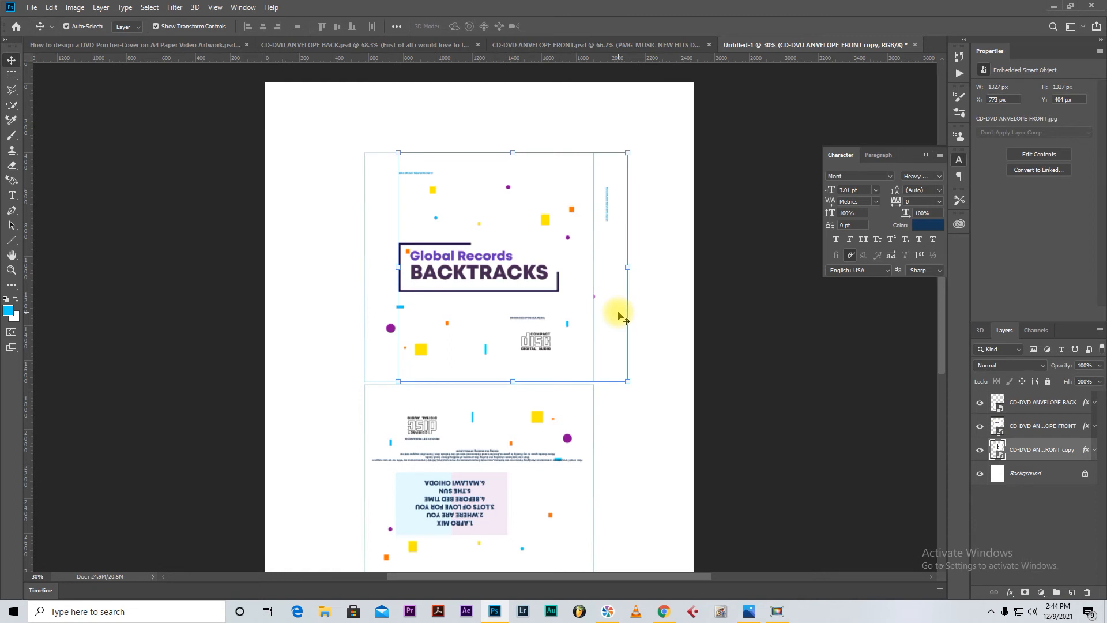
key(ctrl+j)
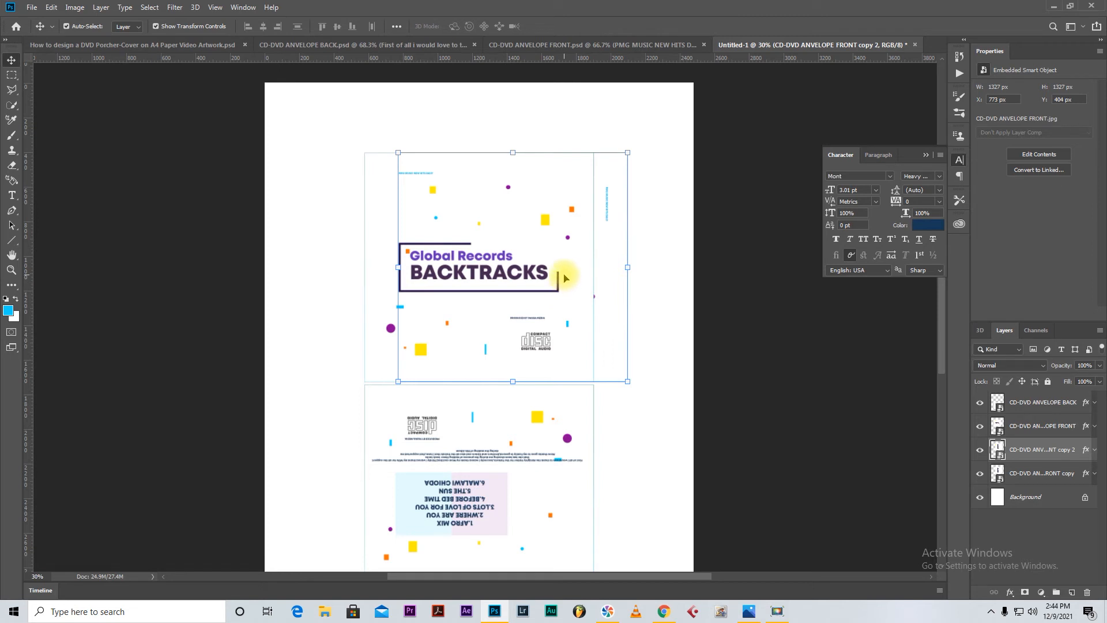
drag(563, 279, 500, 280)
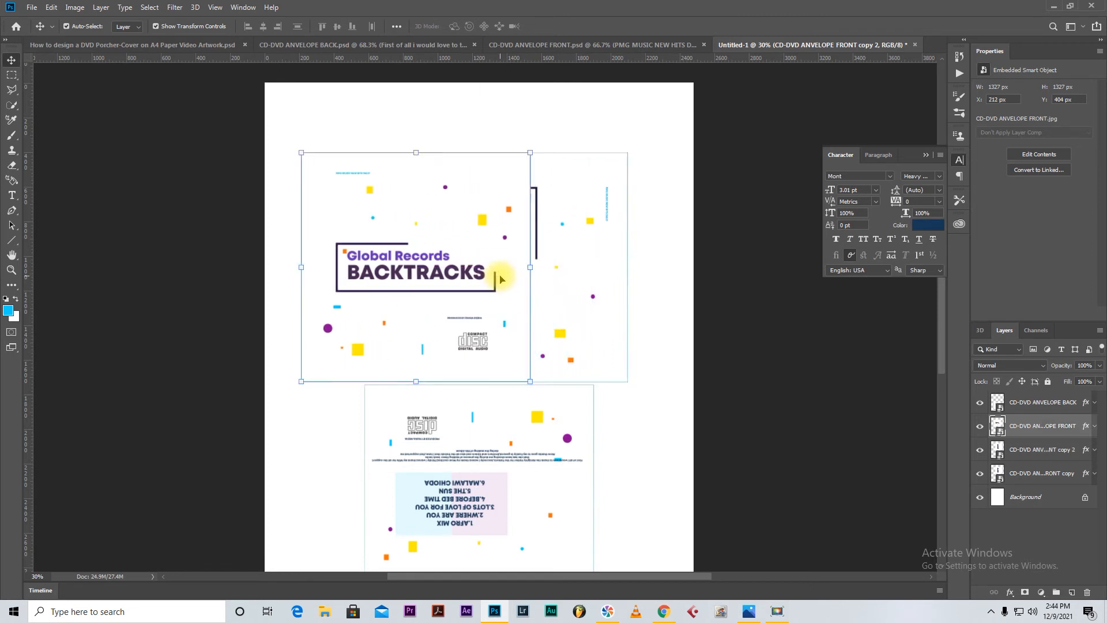
key(ctrl+z)
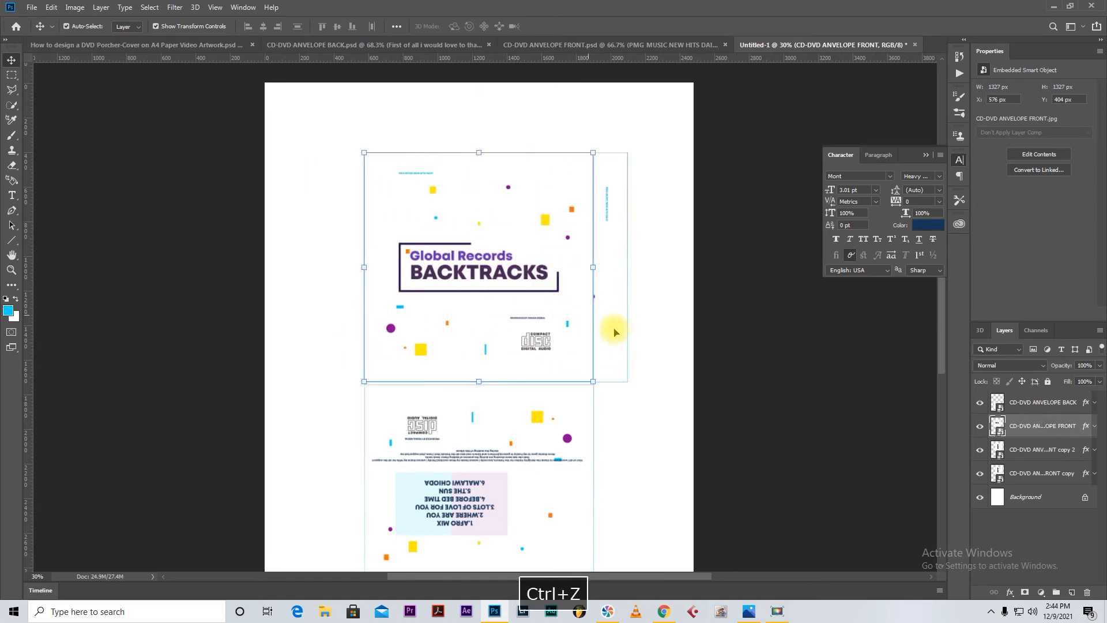
key(ctrl+z)
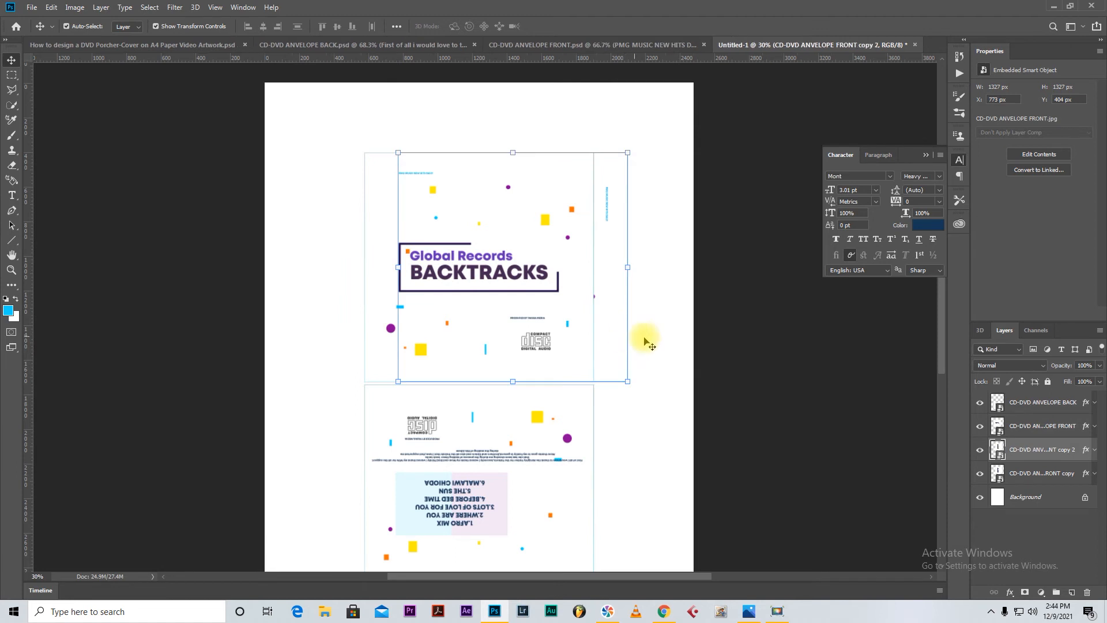
click(800, 374)
click(618, 329)
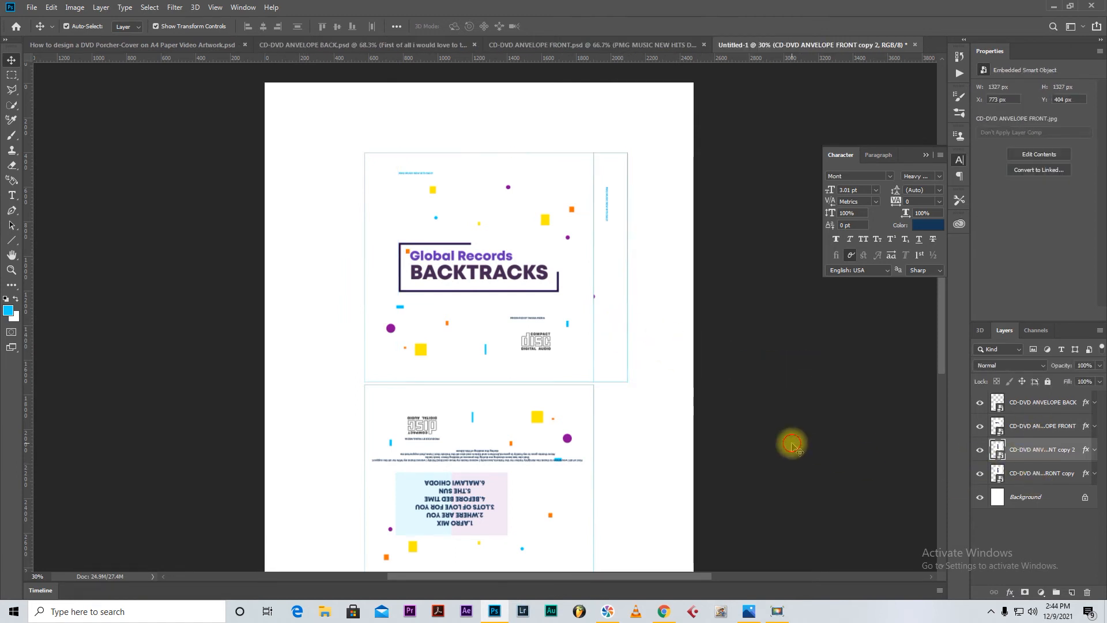
click(494, 291)
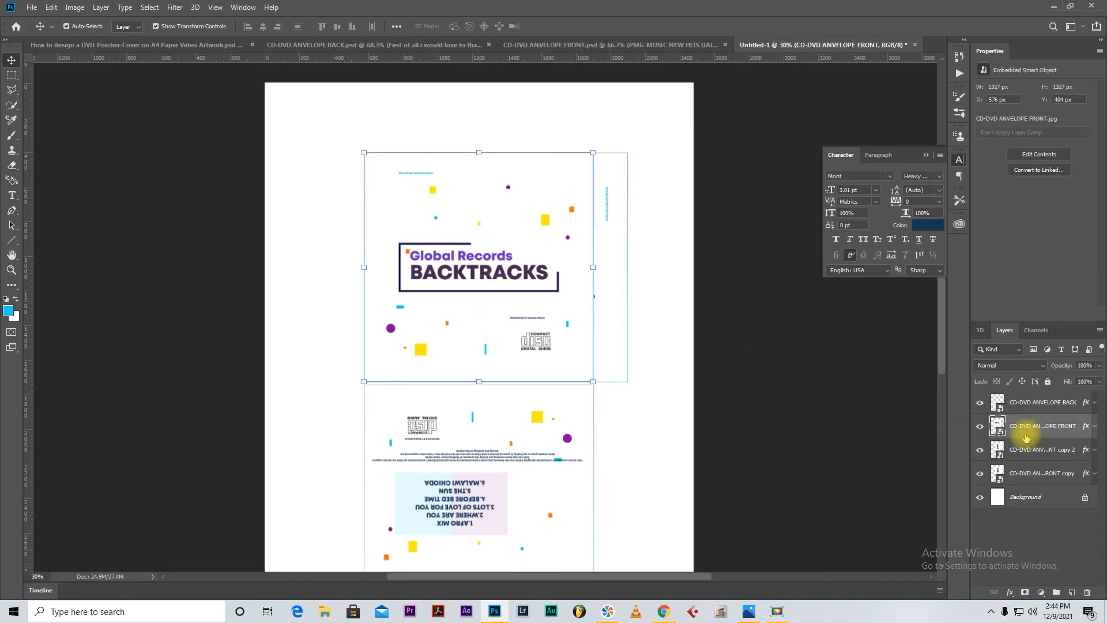
click(615, 333)
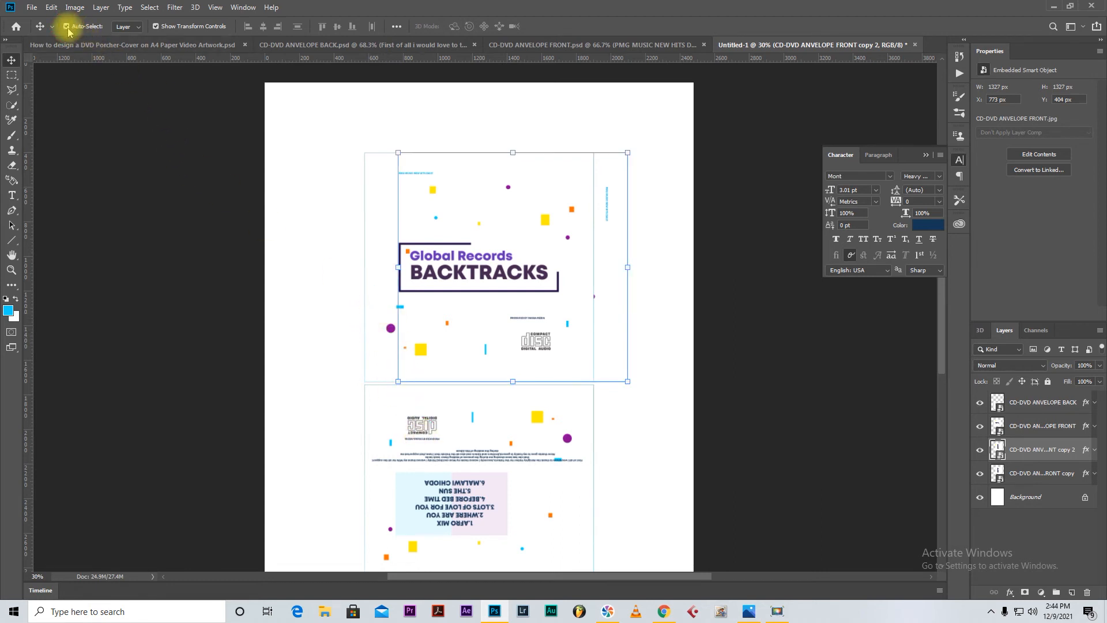
click(486, 440)
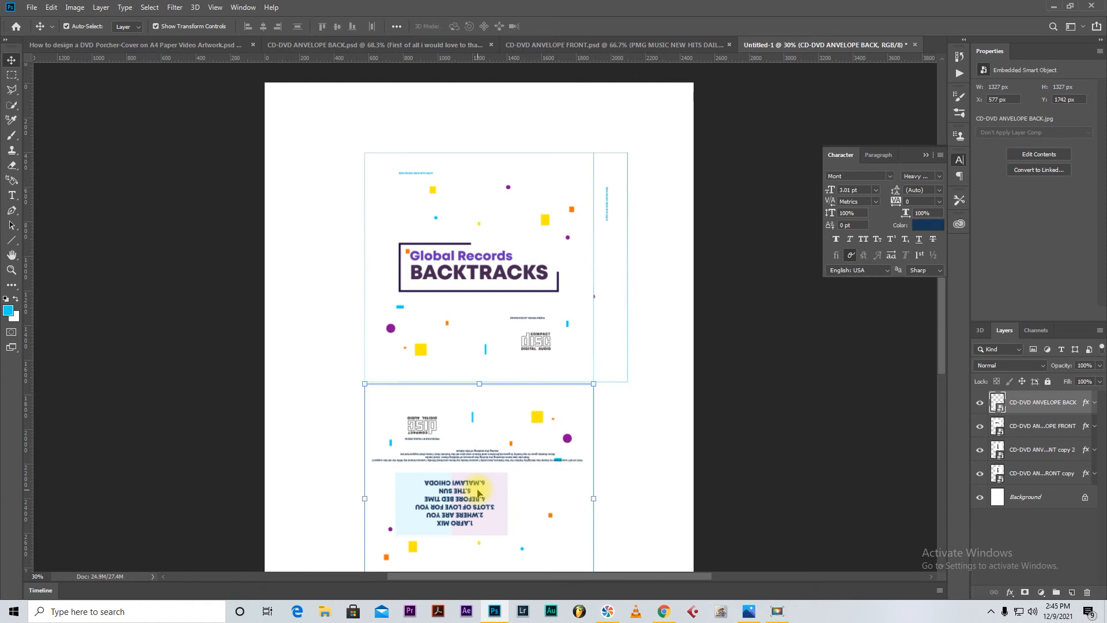
- Move the lower rotated front copy to X 406 px as the flap on the front's left side, and show the front layer again
click(473, 333)
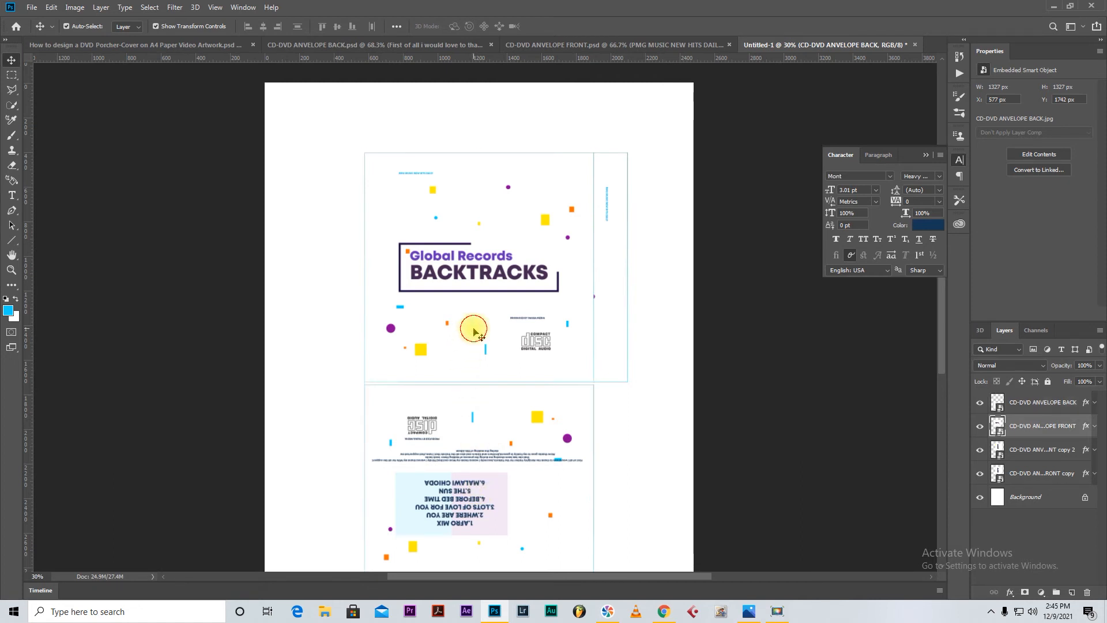
click(611, 308)
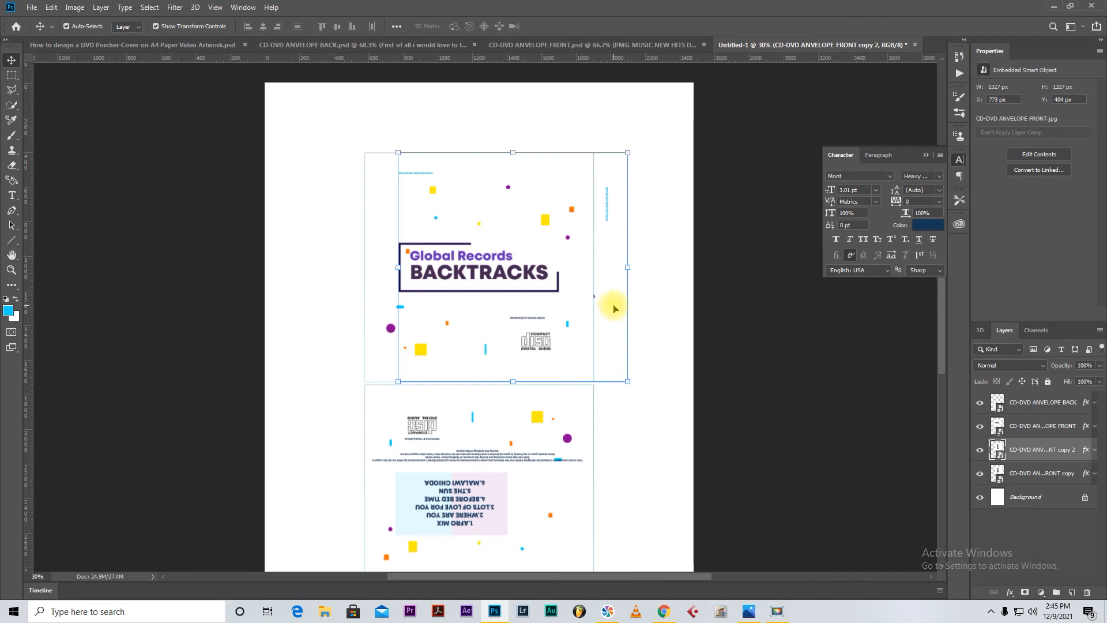
click(1018, 474)
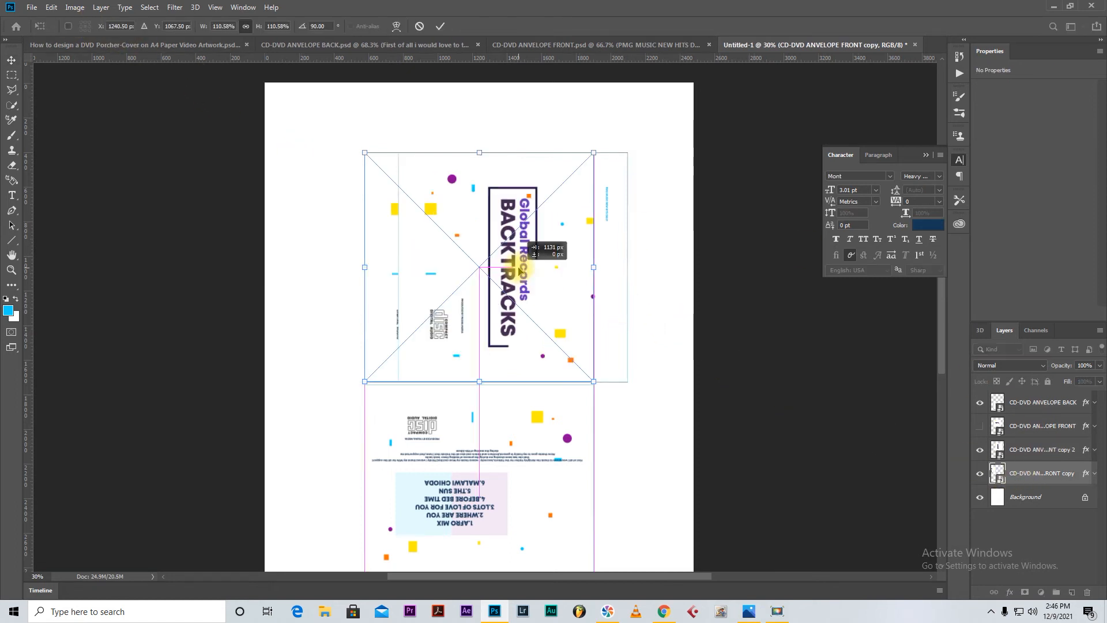
drag(519, 271, 488, 272)
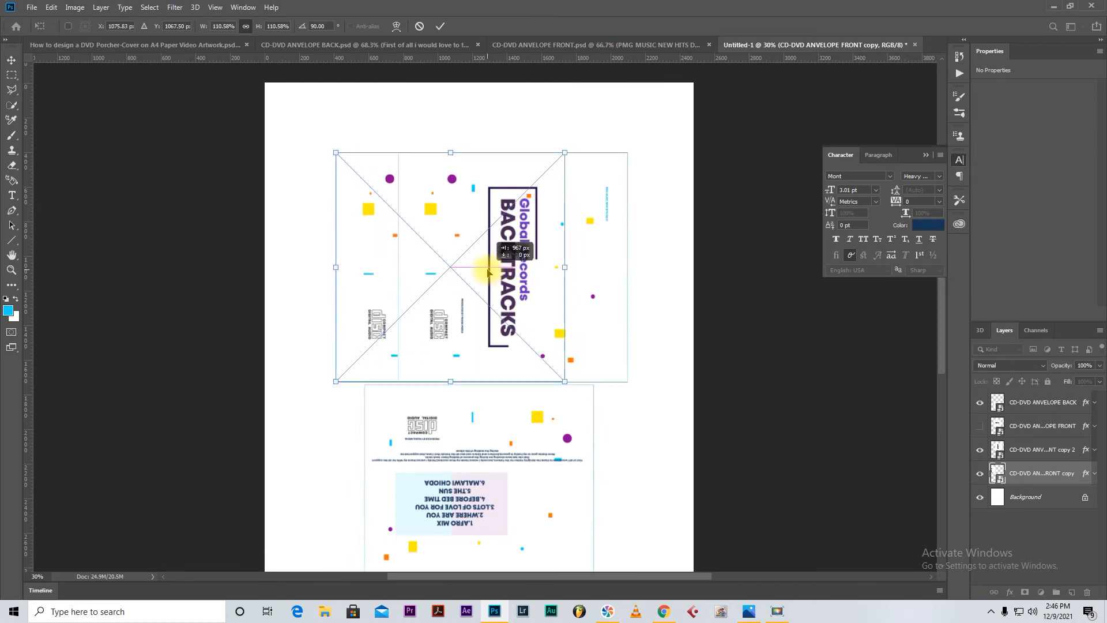
drag(488, 272, 485, 272)
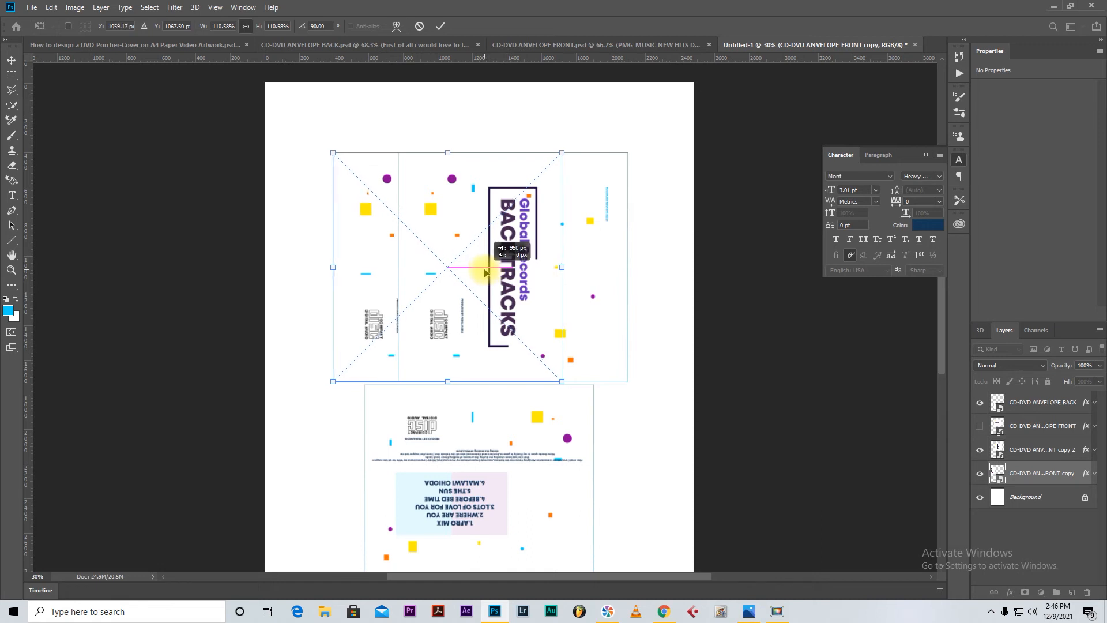
drag(484, 273, 486, 272)
click(441, 26)
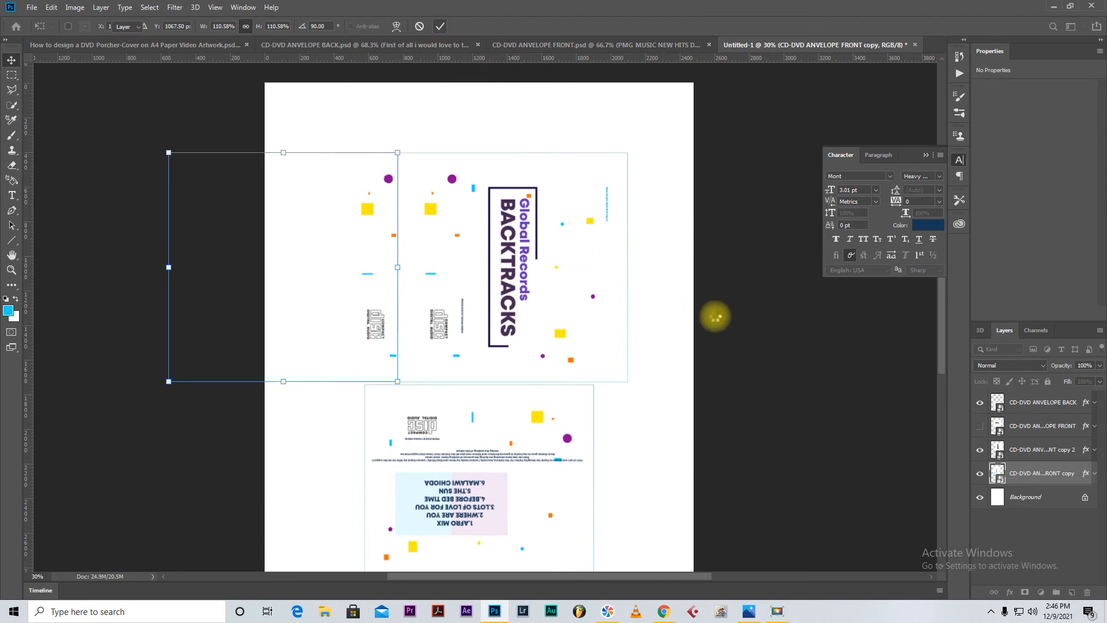
click(980, 425)
click(738, 359)
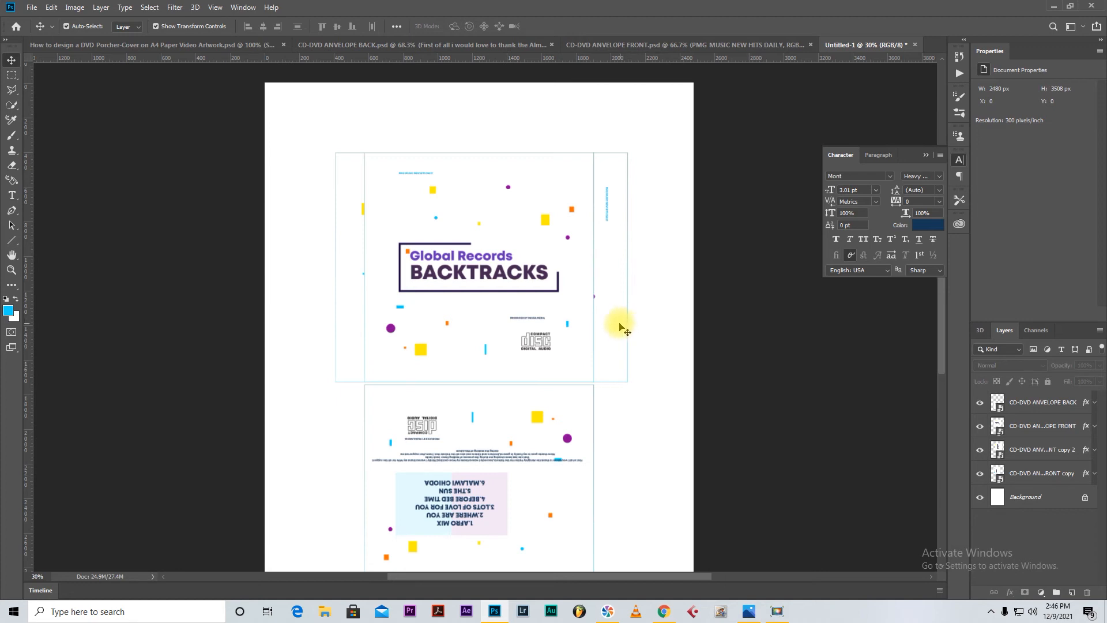
- Nudge the flap on the front design's left side outward to X 386 px
click(353, 318)
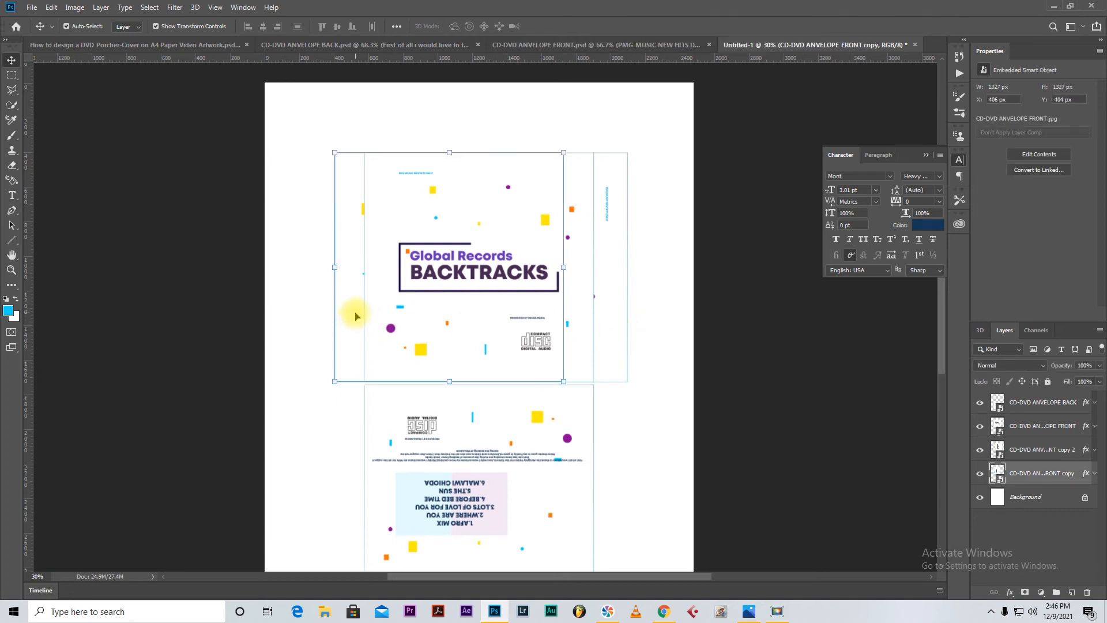
key(Left)
key(Left)
key(Left)
key(Left)
key(Left)
key(Left)
key(Left)
key(Left)
key(Left)
key(Left)
key(Left)
key(Left)
key(Left)
key(Left)
key(Left)
key(Left)
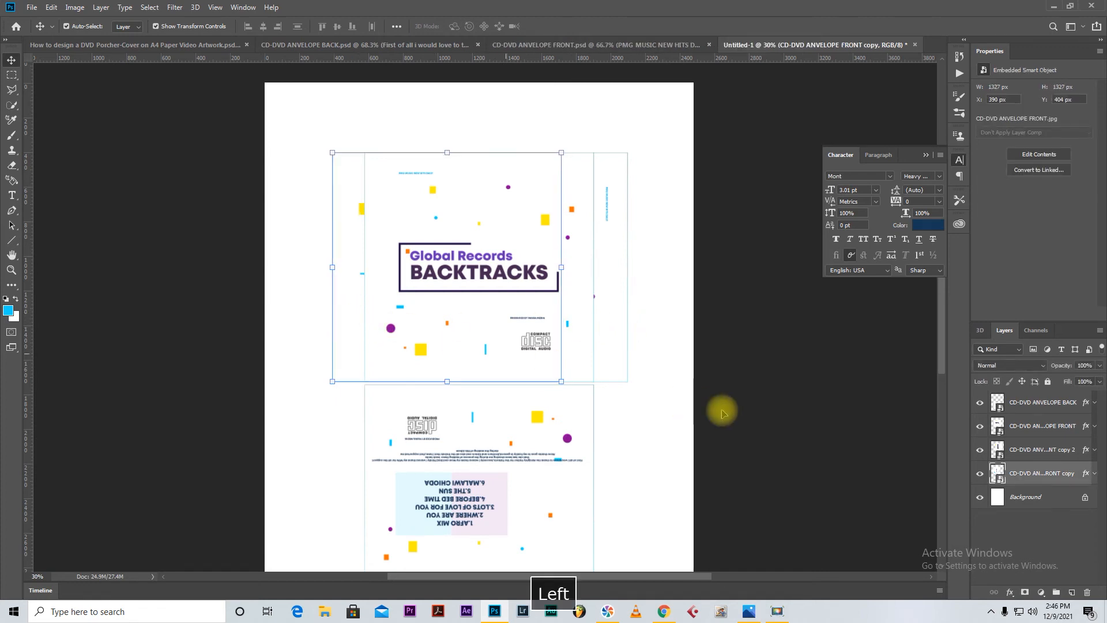
click(751, 411)
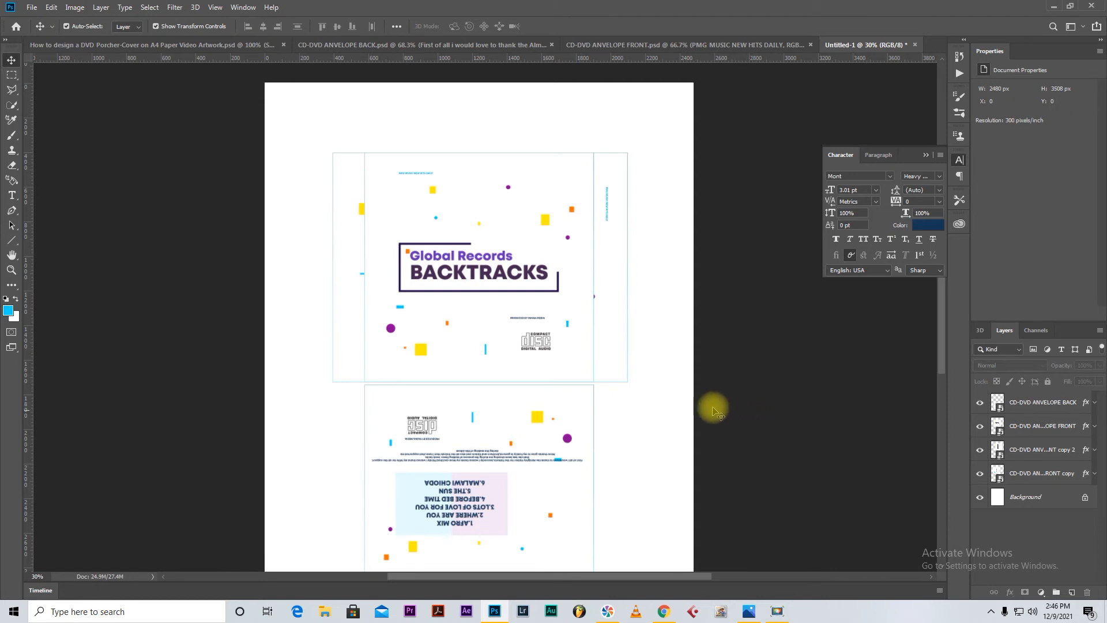
click(353, 327)
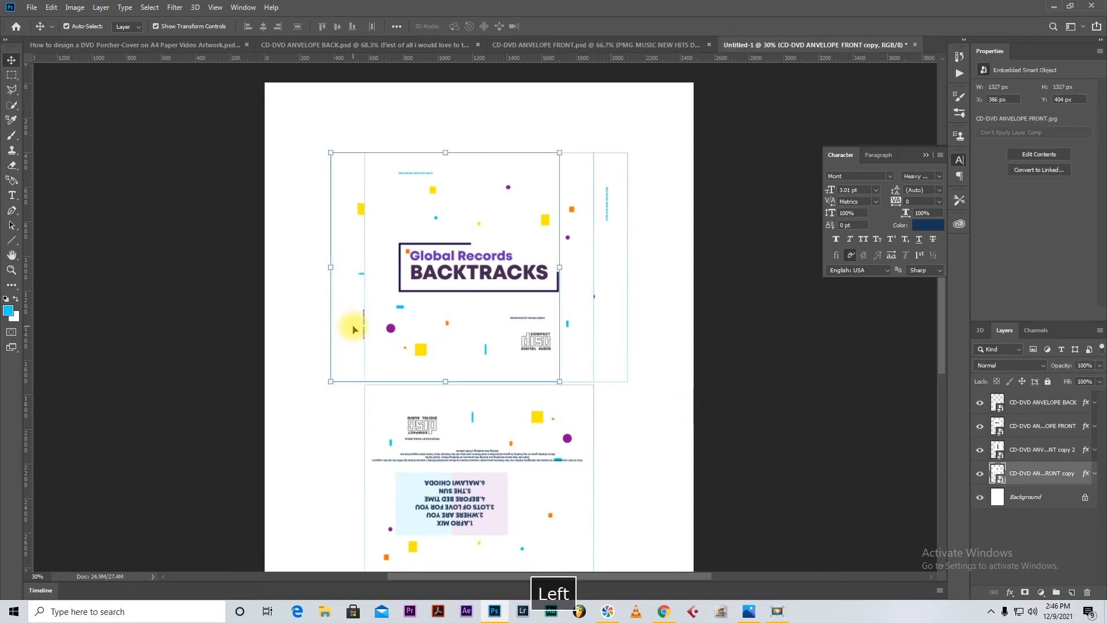
click(737, 370)
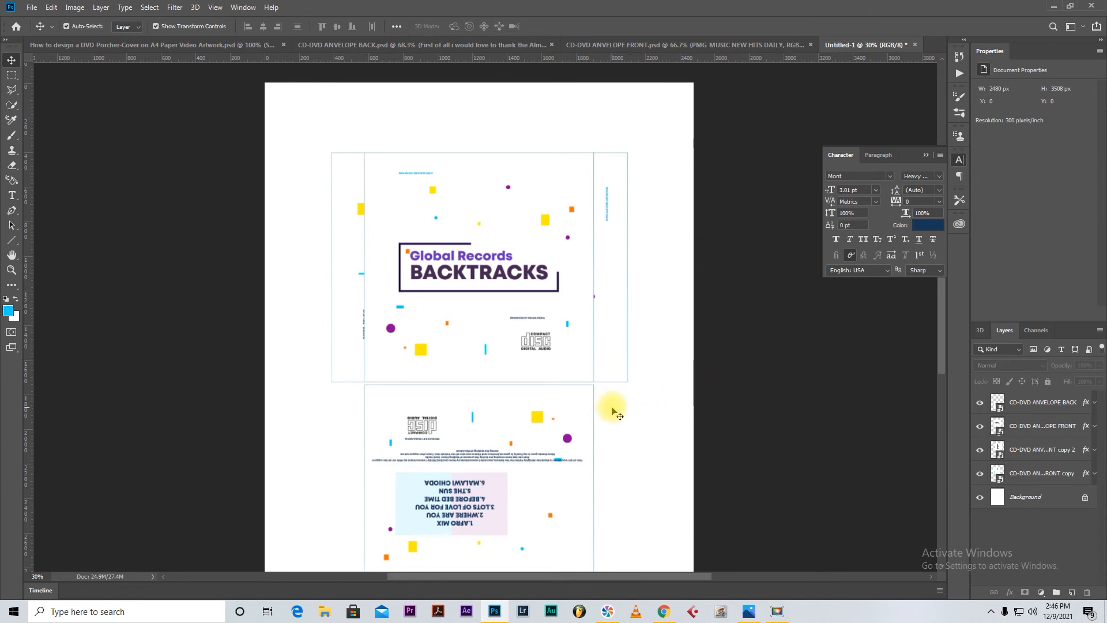
- Duplicate the front design, rotate the copy 180°, and move it up to X 577 px, Y -431 px over the front's upper edge
scroll(577, 374, down, 2)
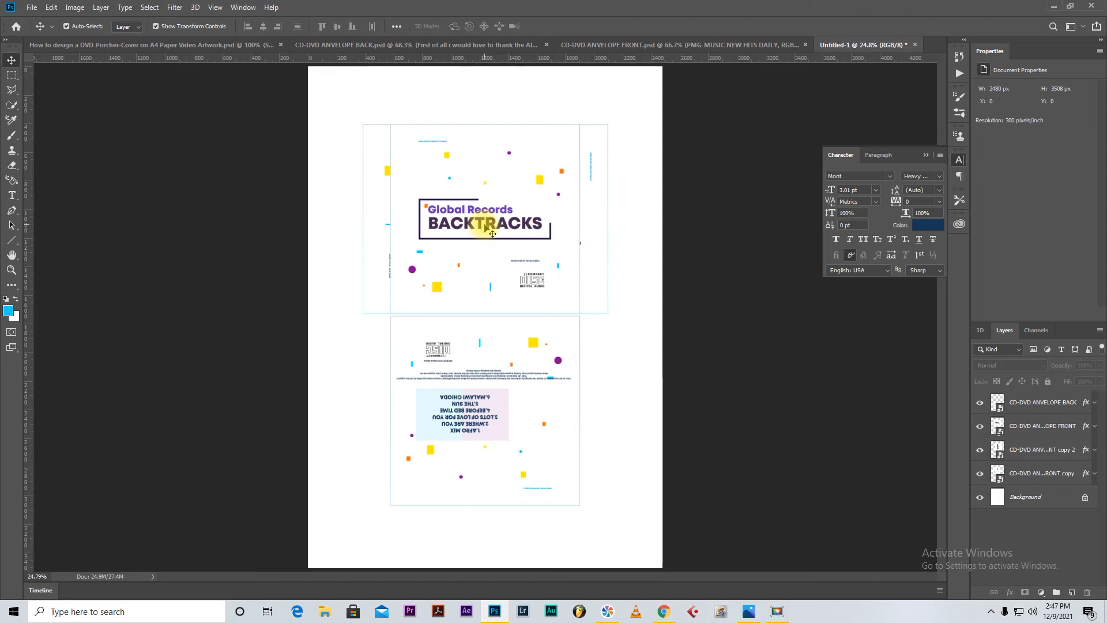
click(492, 232)
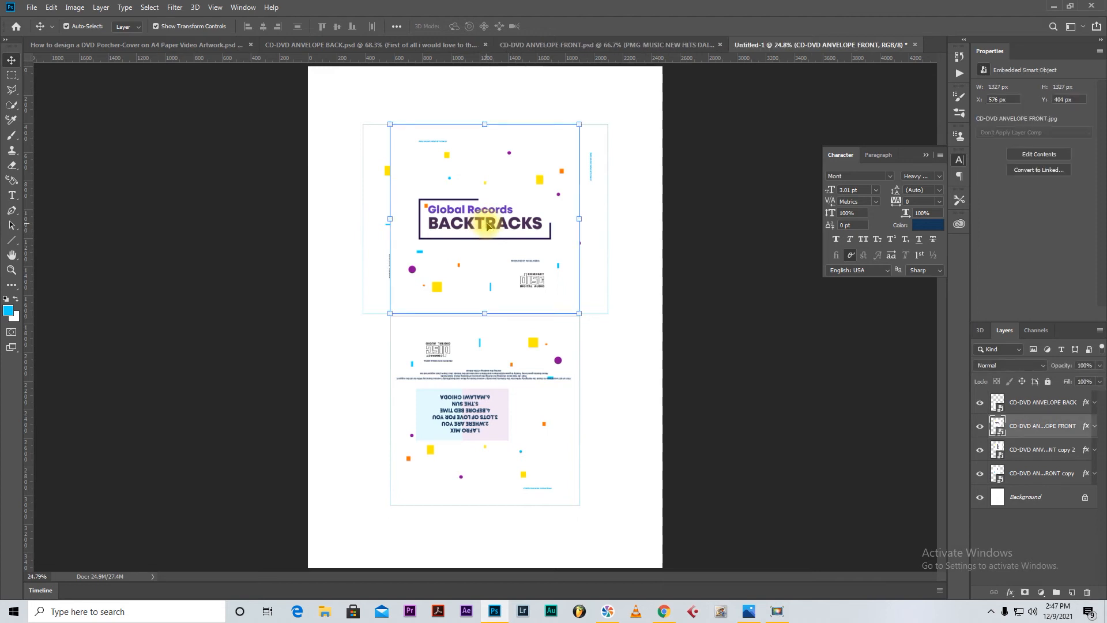
key(ctrl+j)
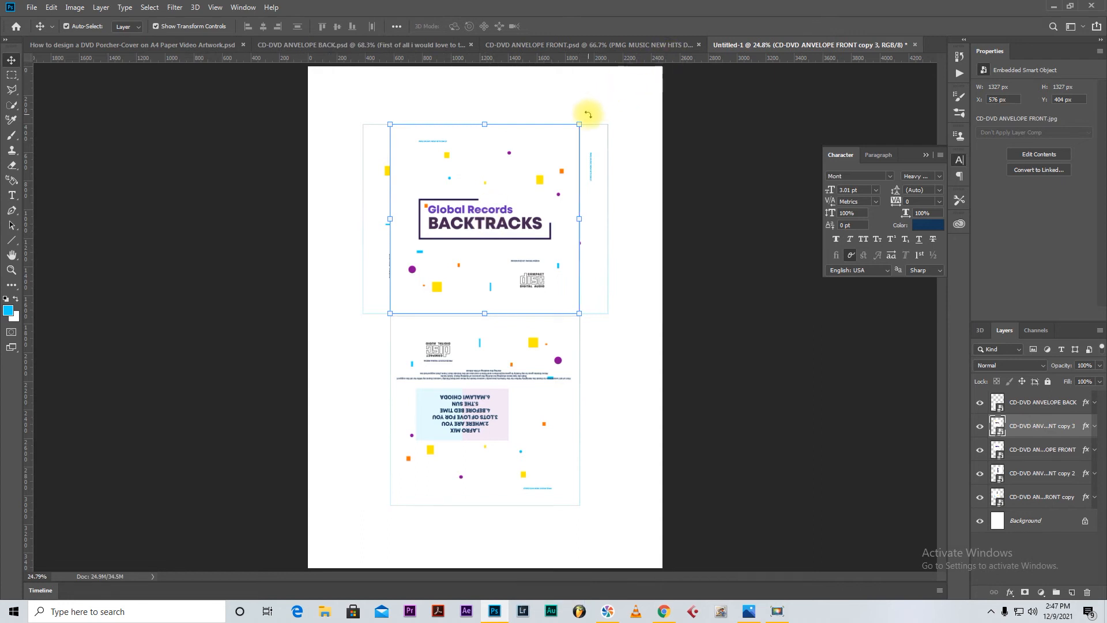
drag(589, 115, 443, 275)
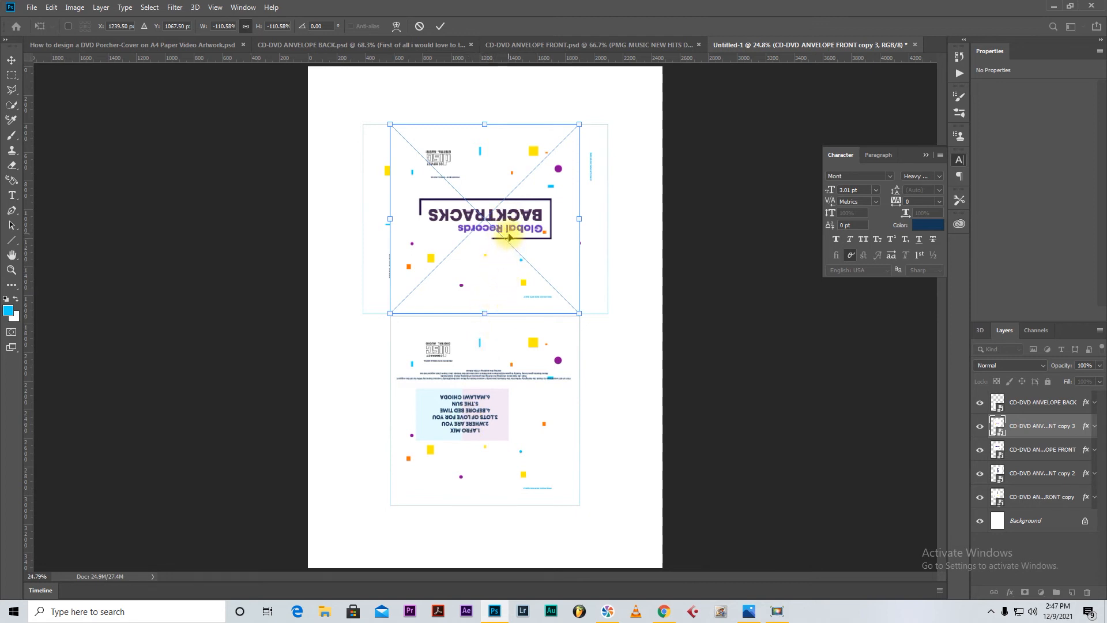
drag(511, 230, 514, 109)
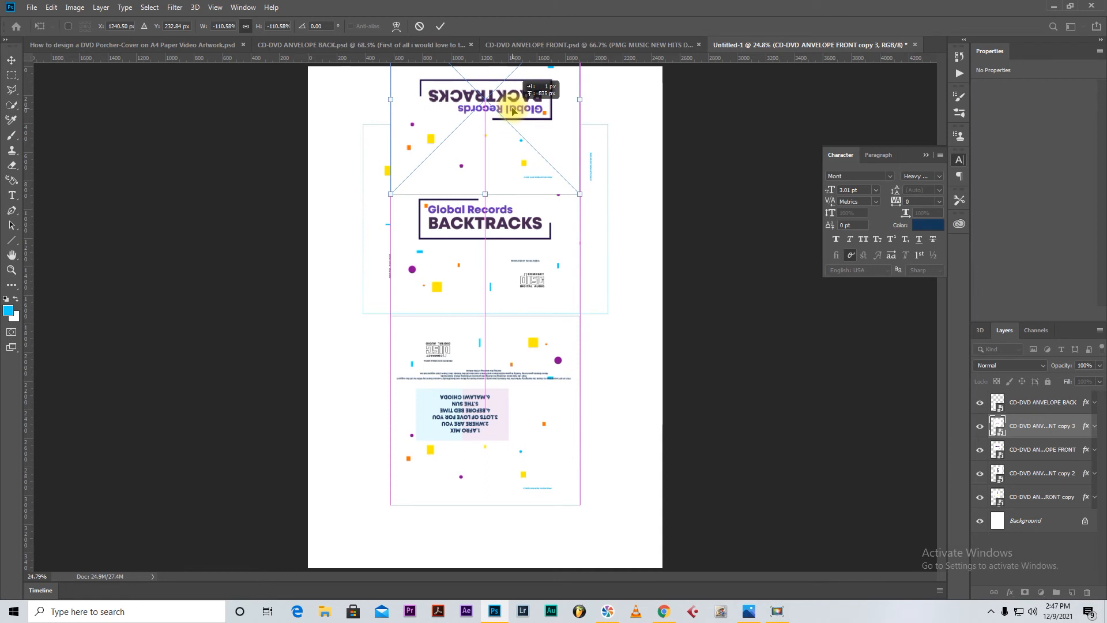
click(440, 26)
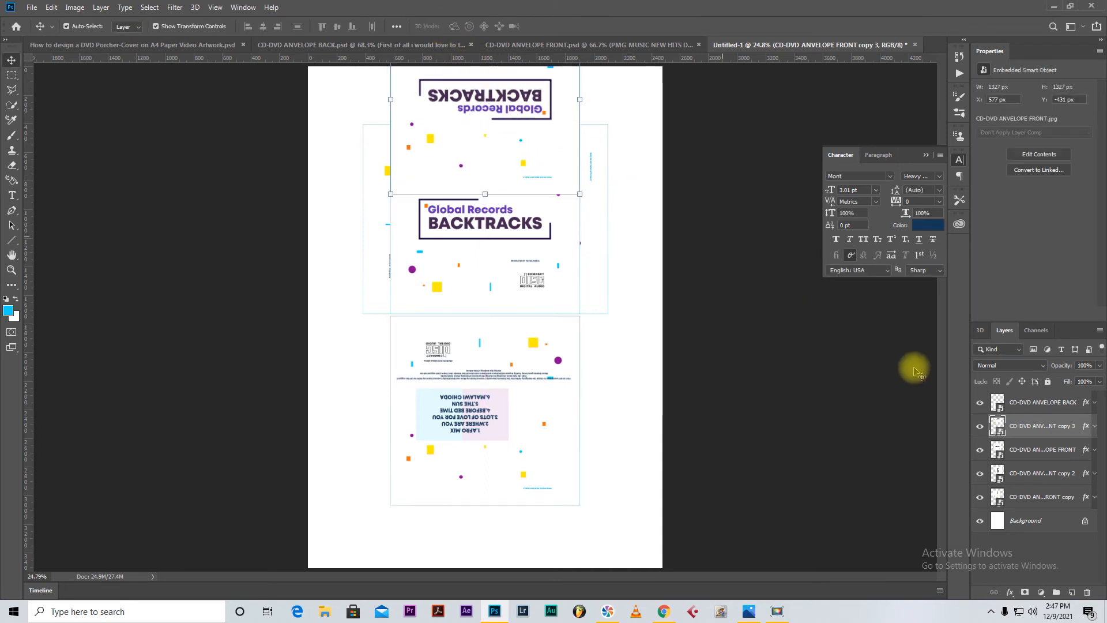
- Place the inverted front copy's layer below the right flap's layer and lower it to Y -383 px as the top flap
drag(1039, 430, 1041, 481)
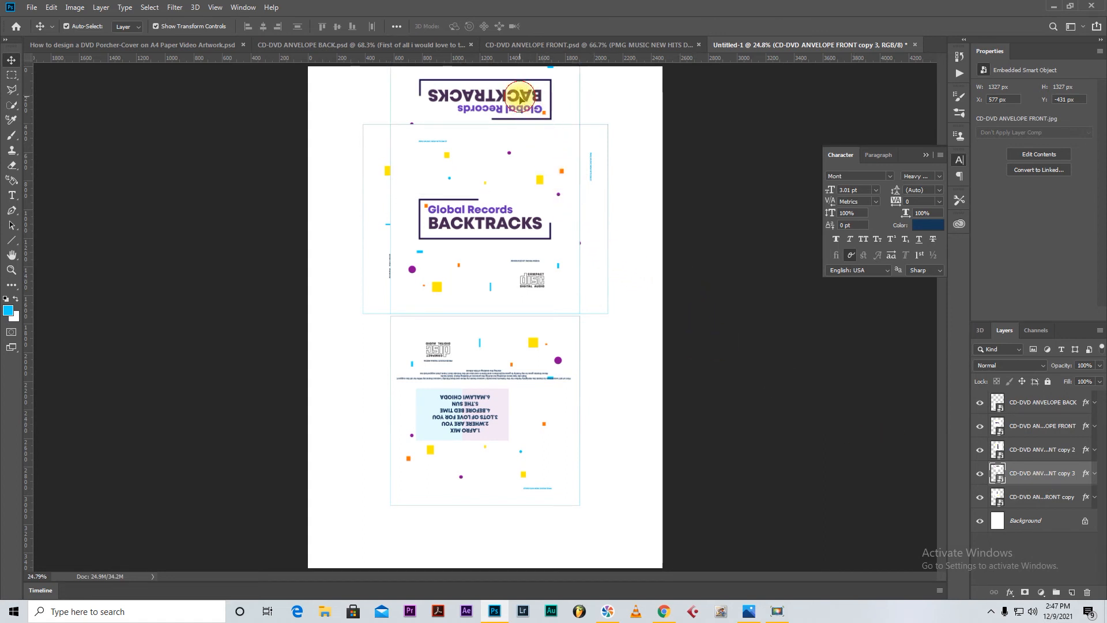
drag(521, 98, 521, 104)
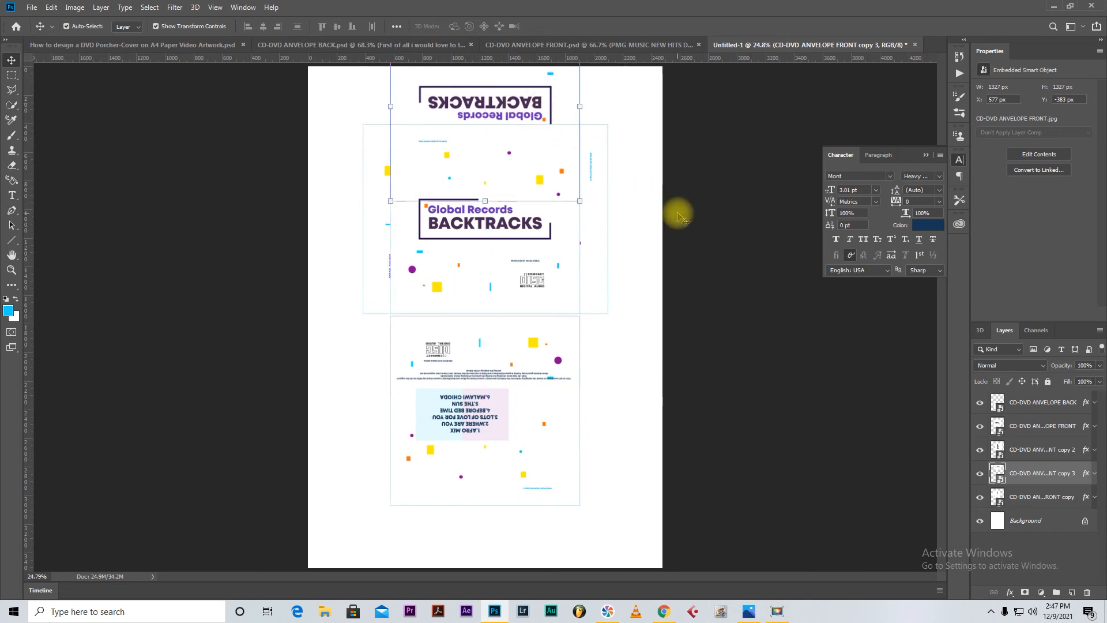
click(706, 218)
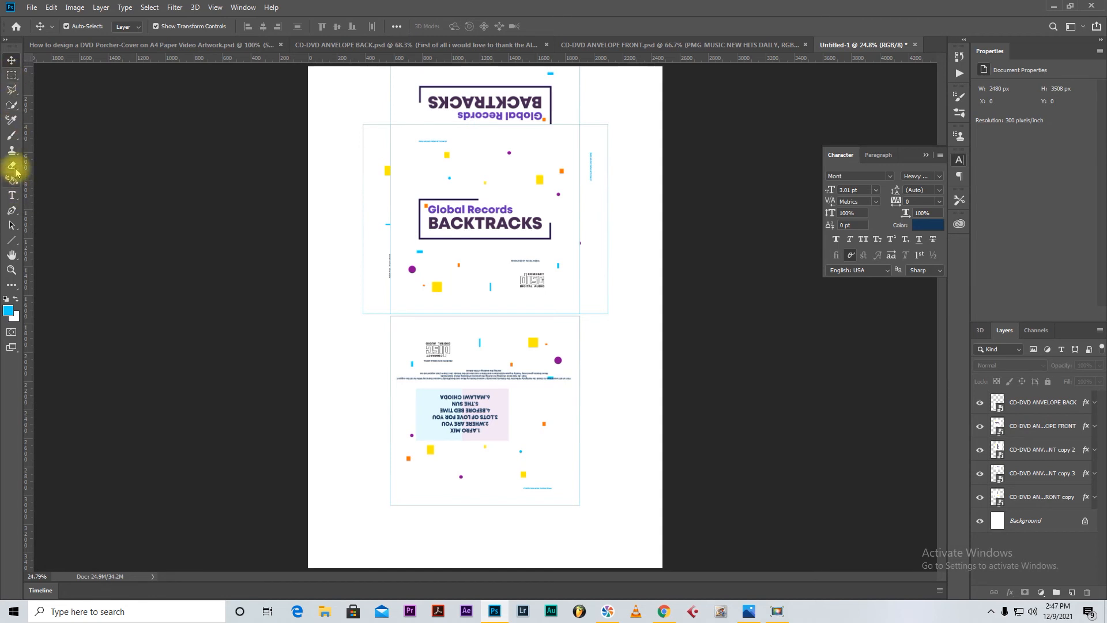
- Rasterize the inverted front copy that forms the top flap with the Eraser tool
drag(12, 165, 52, 163)
click(497, 103)
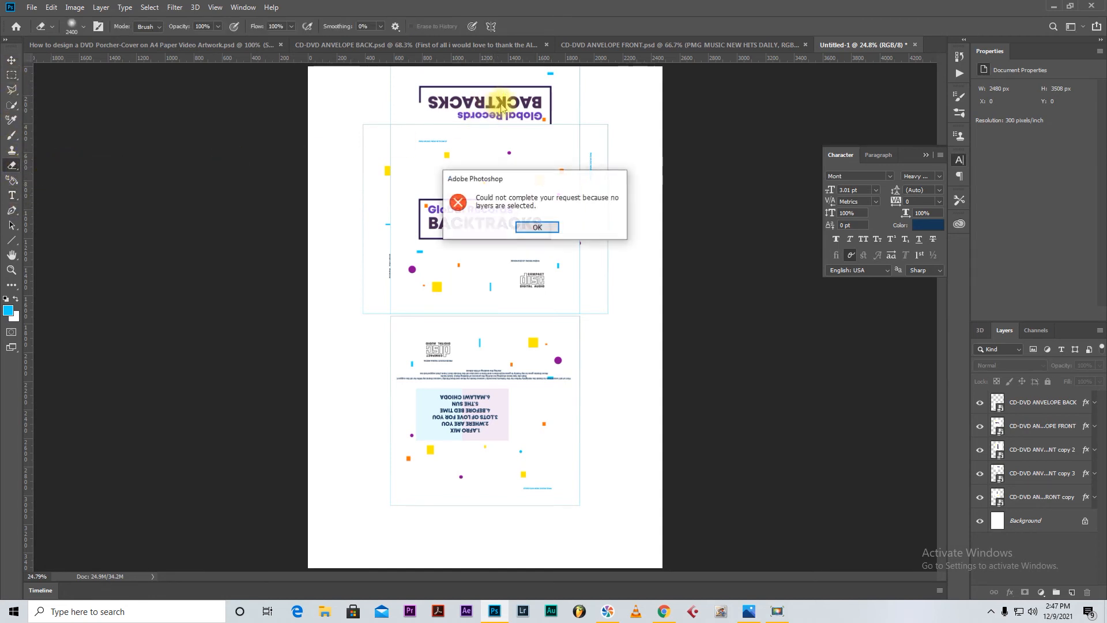
click(537, 226)
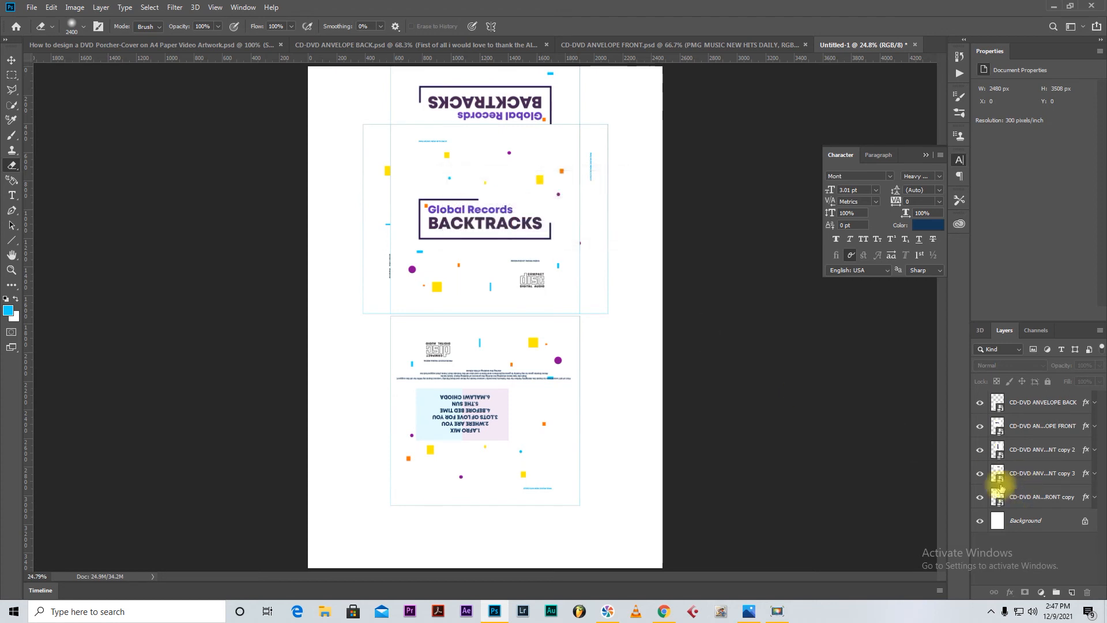
click(11, 60)
click(481, 95)
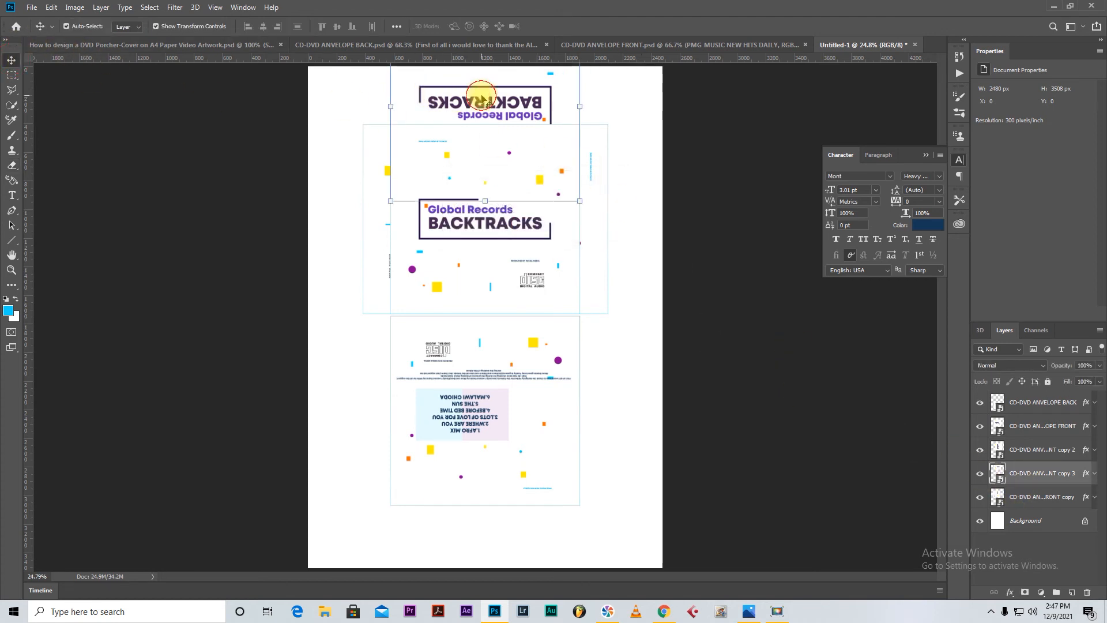
click(12, 165)
click(495, 103)
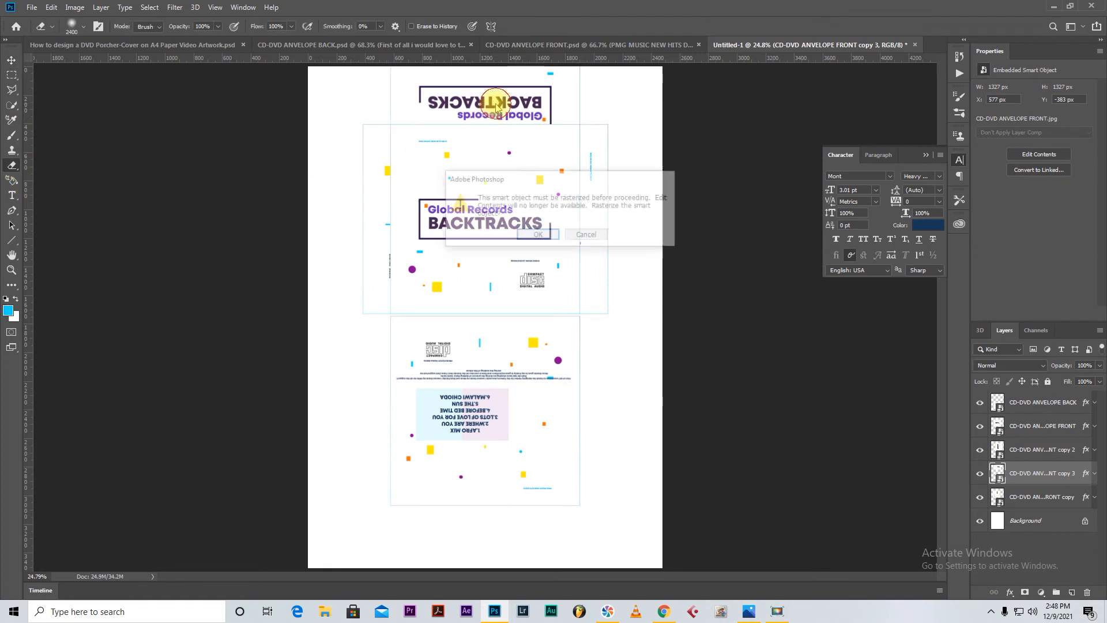
click(537, 236)
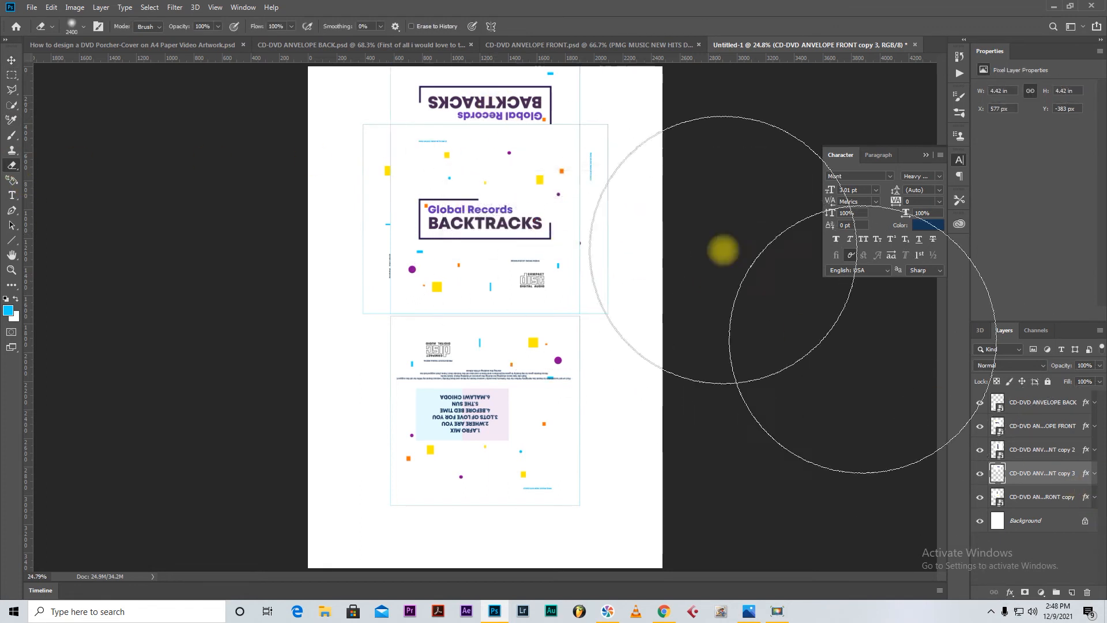
- Rename the rasterized top flap's layer as Top Lip
click(10, 60)
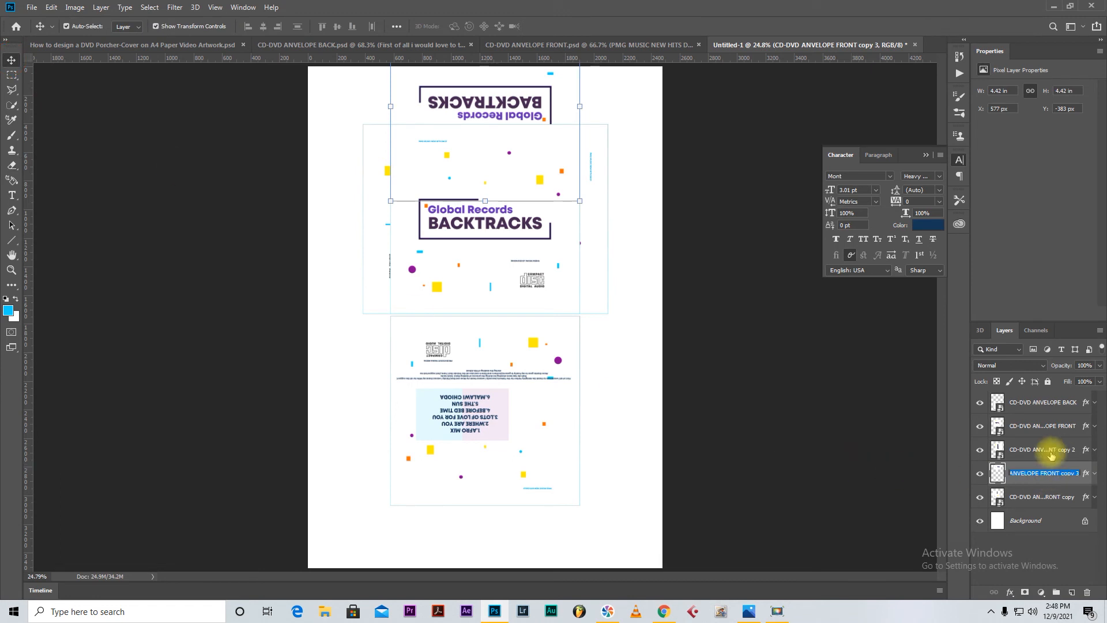
key(BackSpace)
key(CapsLock)
text(T)
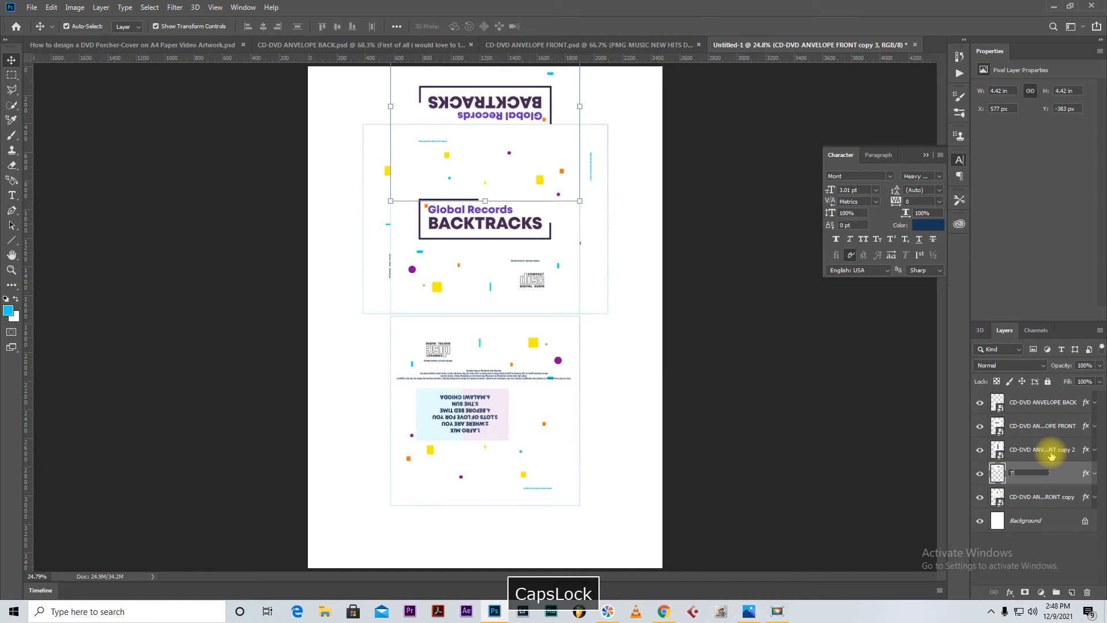
text(op)
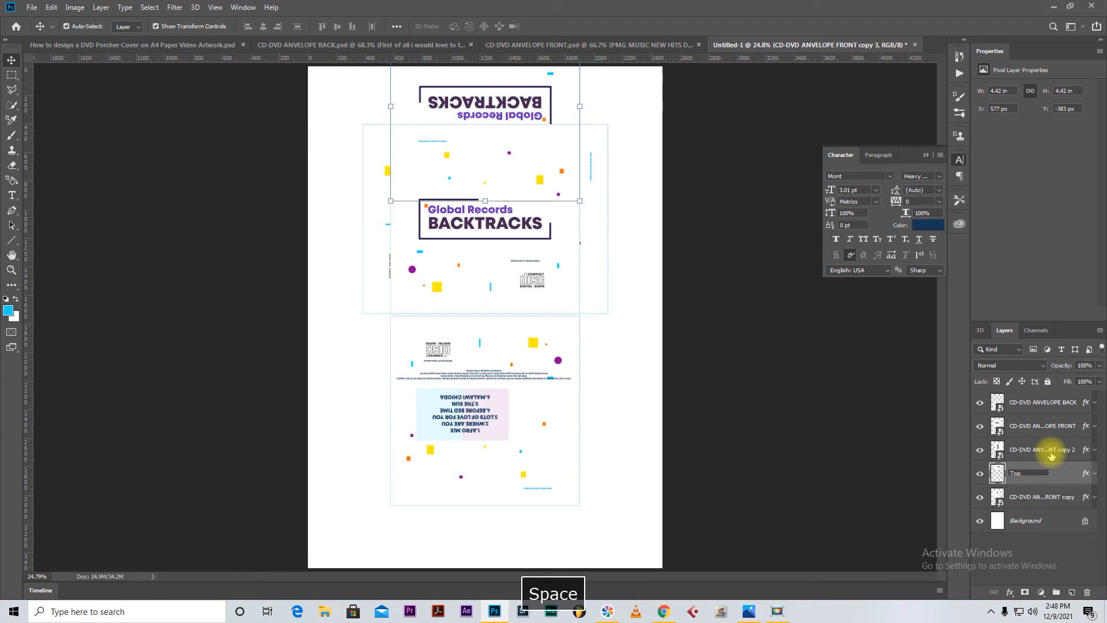
key(Caps_Lock)
text(Lip)
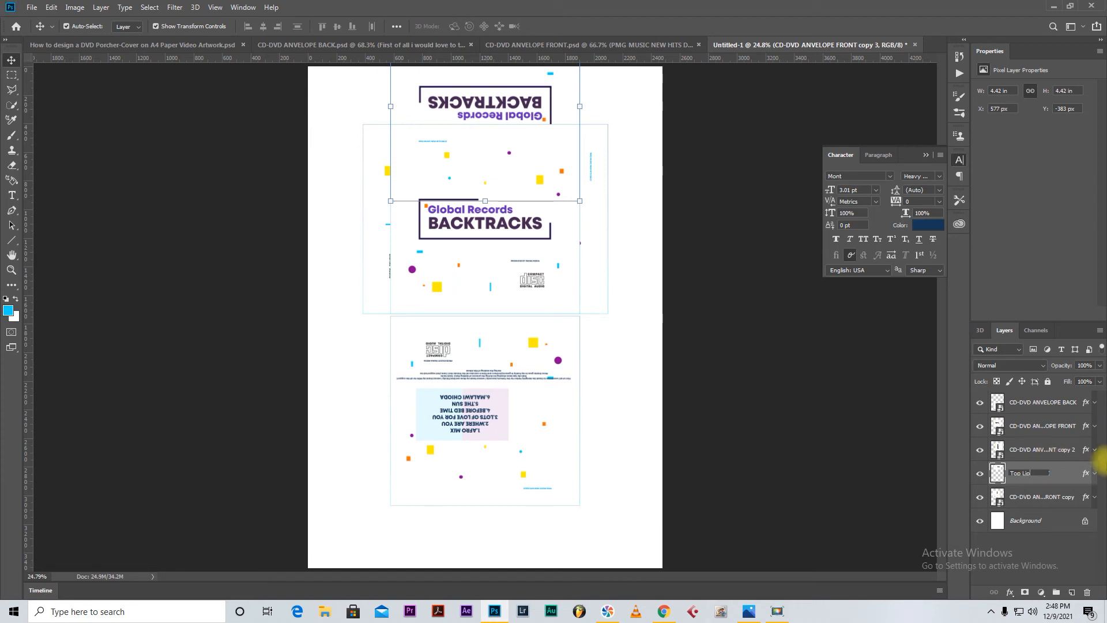
click(825, 432)
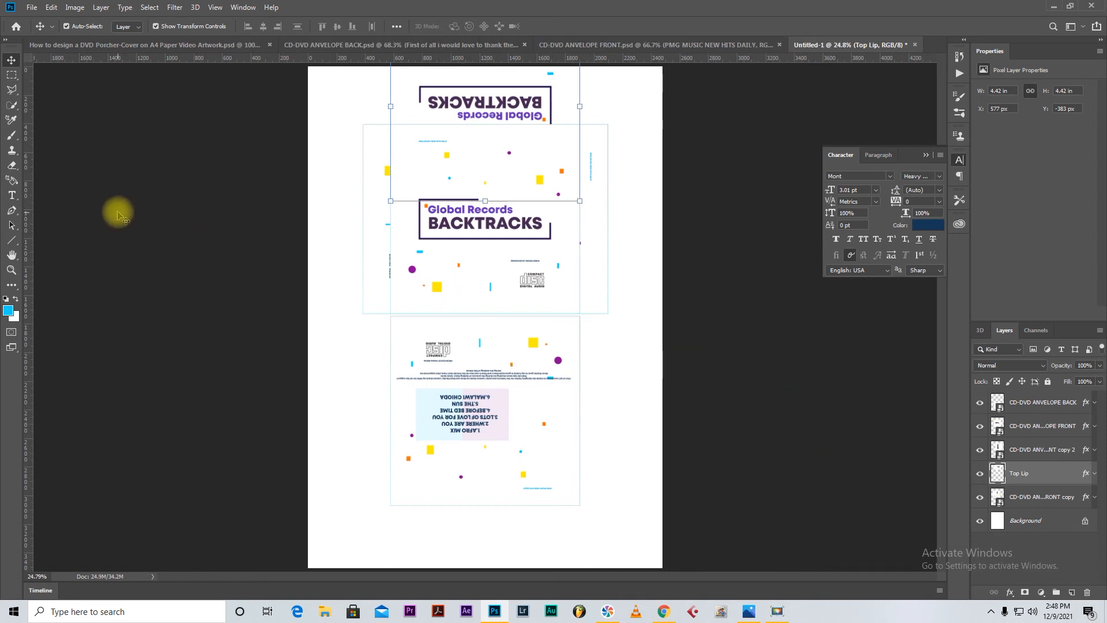
- Rename the layer of the flap on the front's right side as Right Lip
click(596, 268)
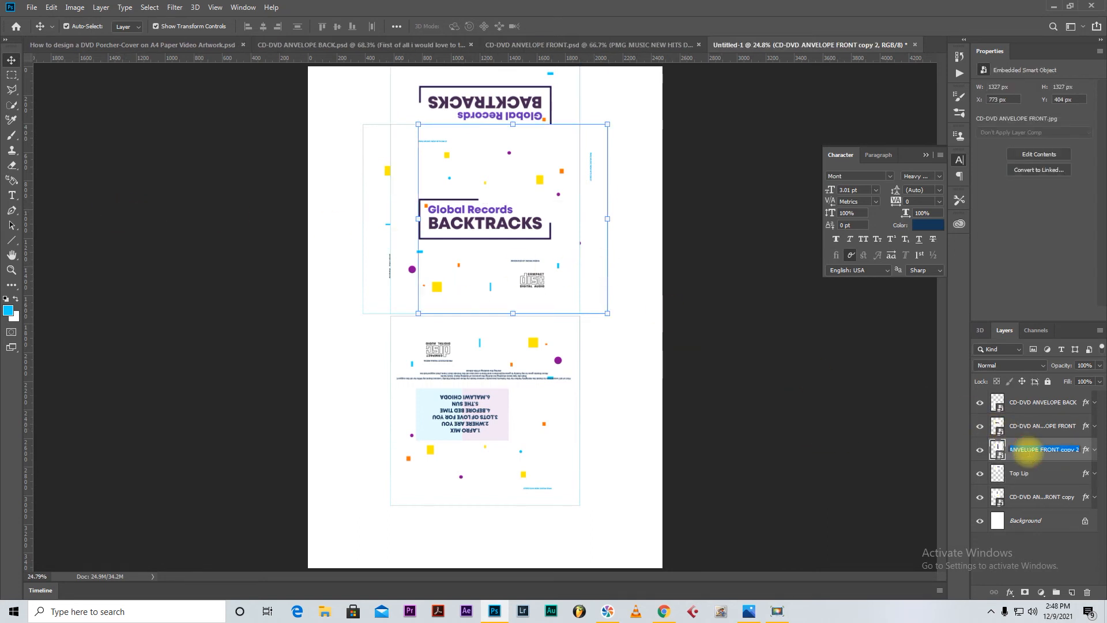
key(Caps_Lock)
text(ight)
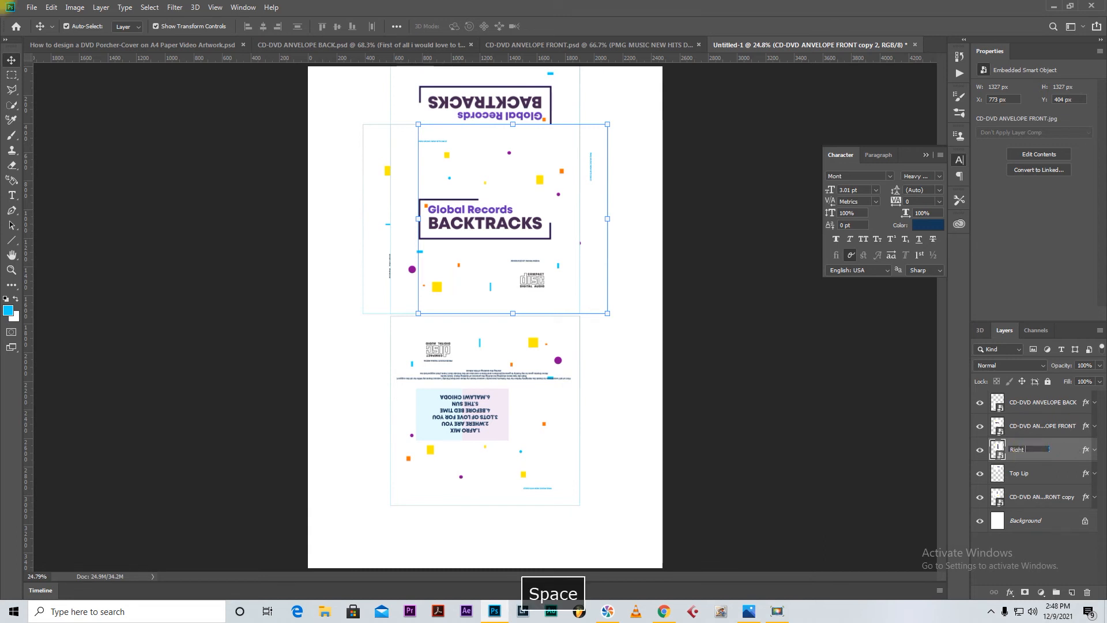
key(Caps_Lock)
text(Lip)
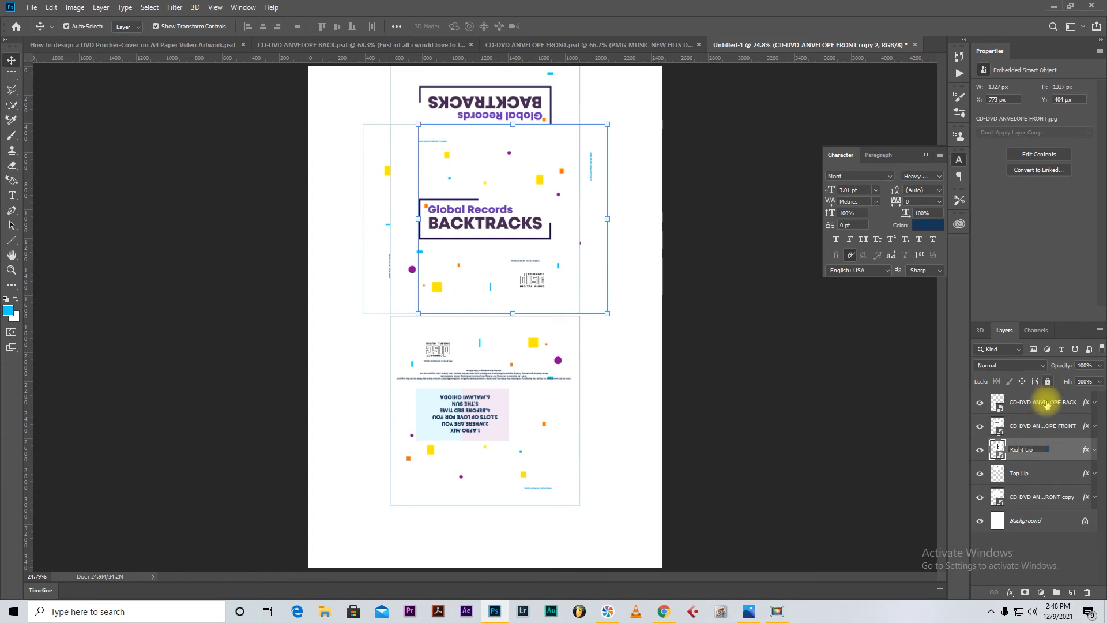
click(842, 437)
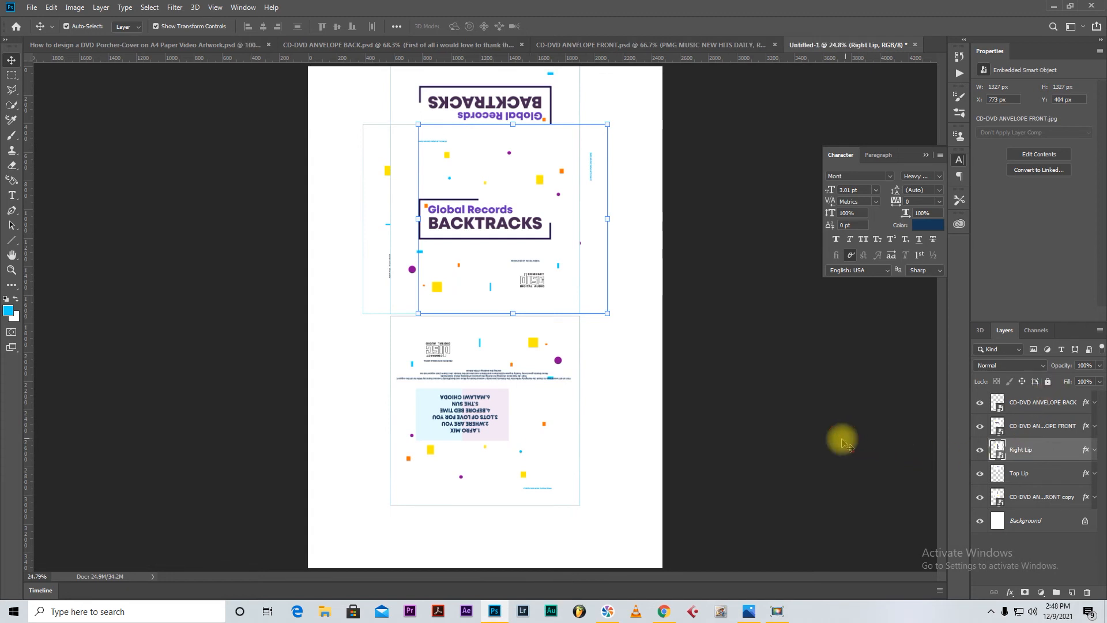
- Rename the layer of the flap on the front's left side as Left Lip
click(380, 248)
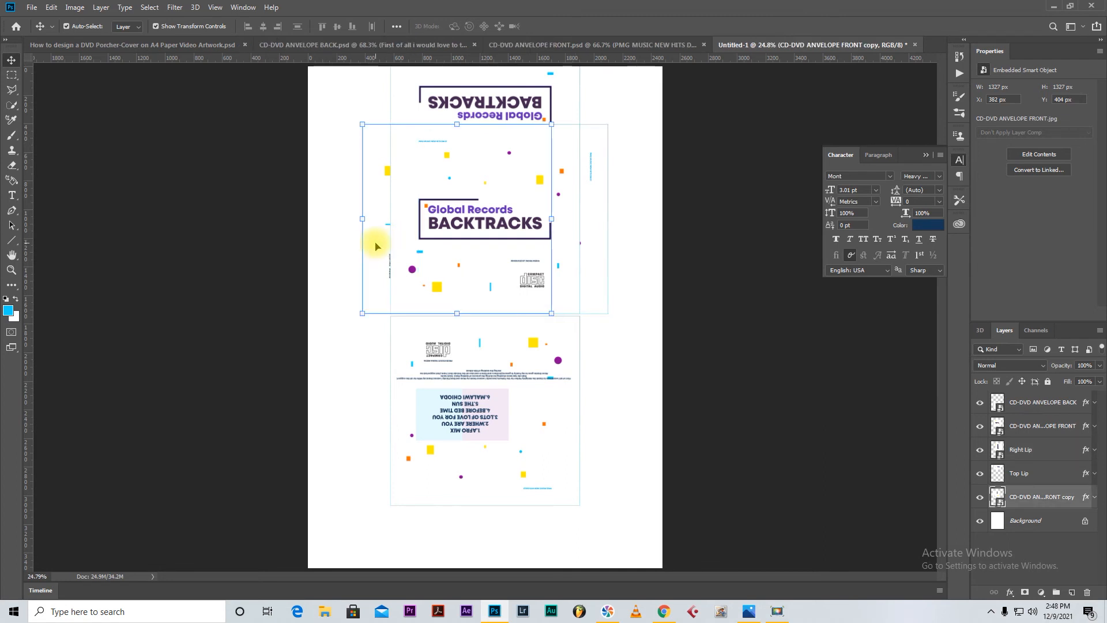
double_click(1036, 499)
key(Caps_Lock)
text(Left)
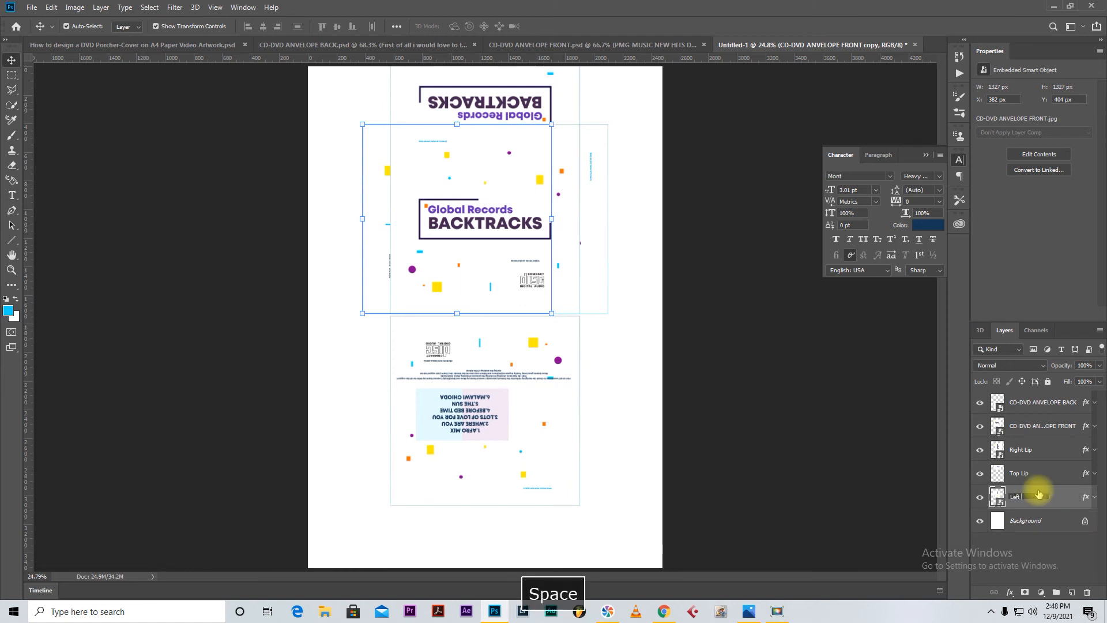
key(Caps_Lock)
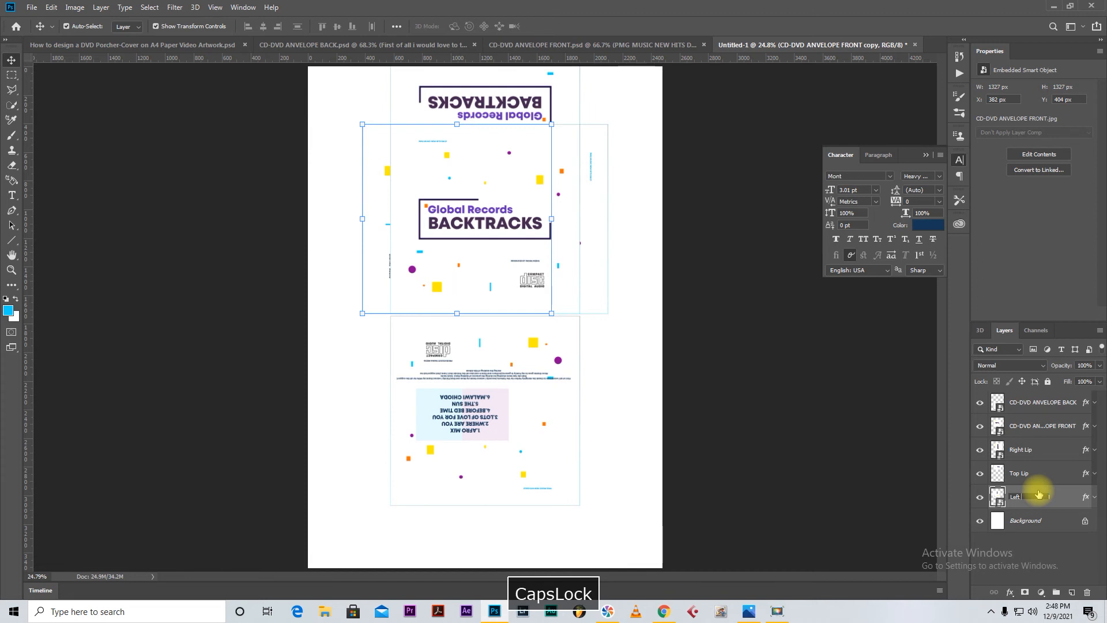
text(Lip)
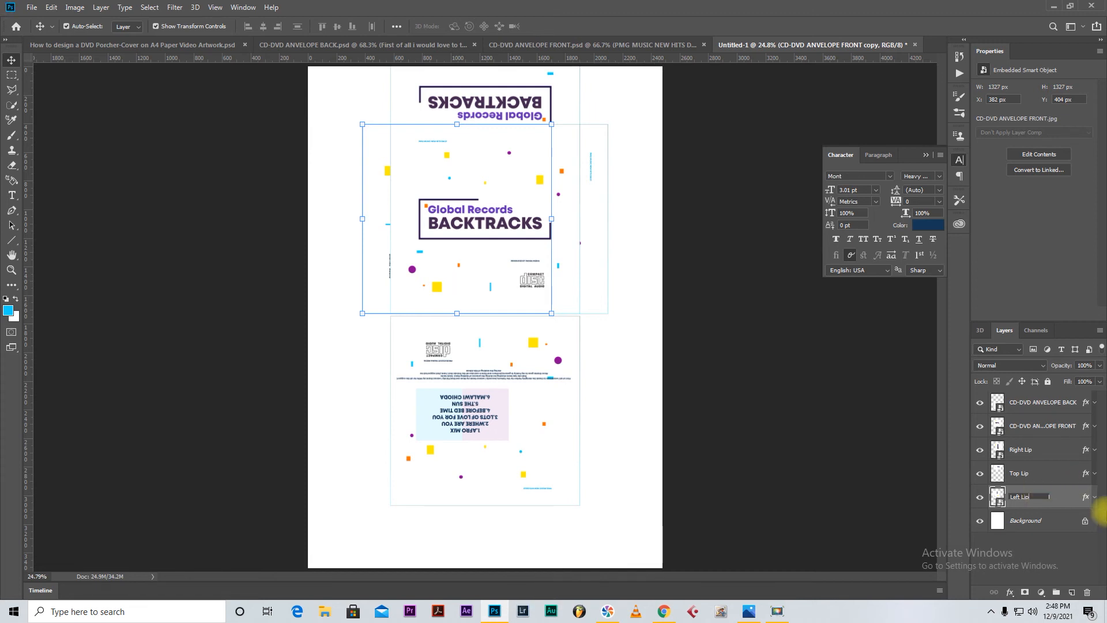
click(832, 416)
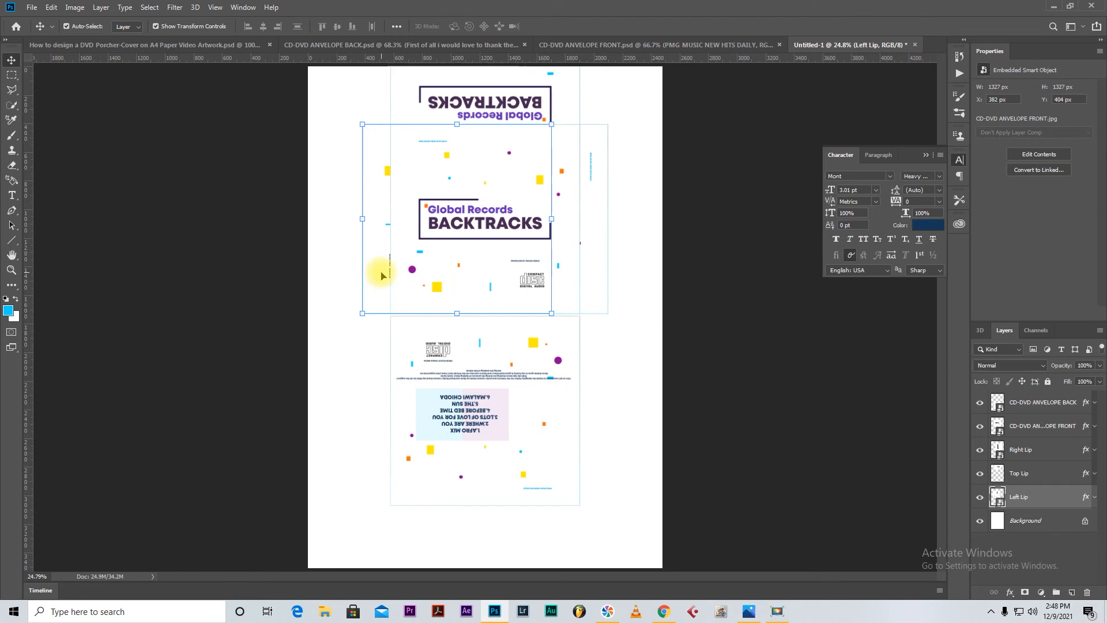
- Nudge the Left Lip layer to X 377 px and rotate it upside down, applying the transformation
key(Left)
key(Left)
key(Left)
key(Left)
key(Left)
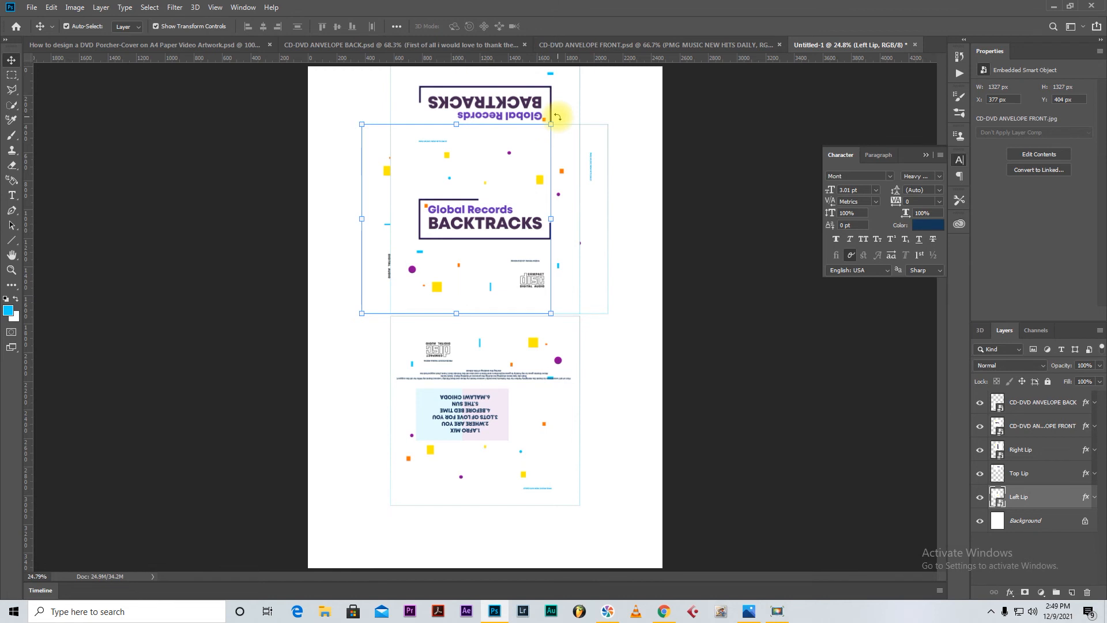
drag(559, 116, 366, 291)
click(439, 25)
click(715, 294)
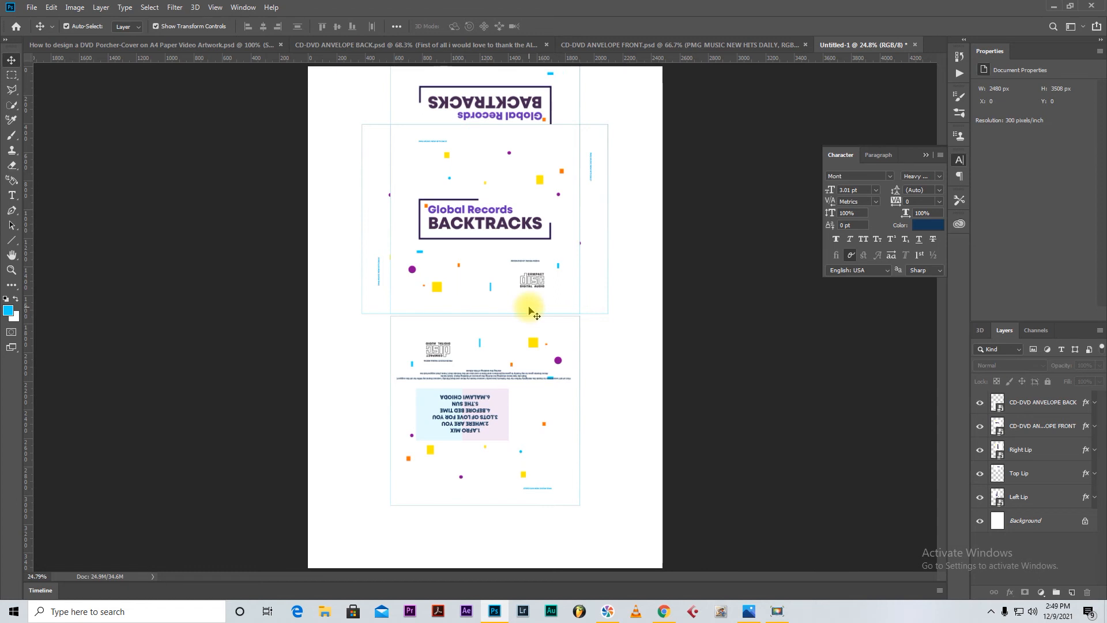
- Erase the narrow strip of the Top Lip layer along the page's upper edge with a rectangular selection, then deselect
scroll(506, 272, down, 1)
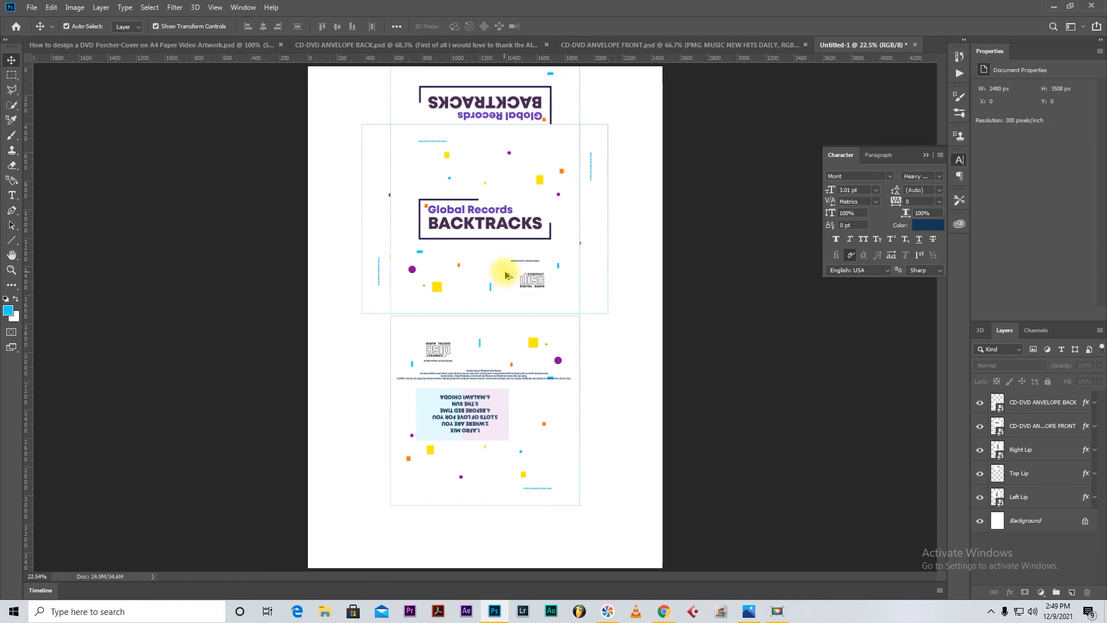
click(500, 113)
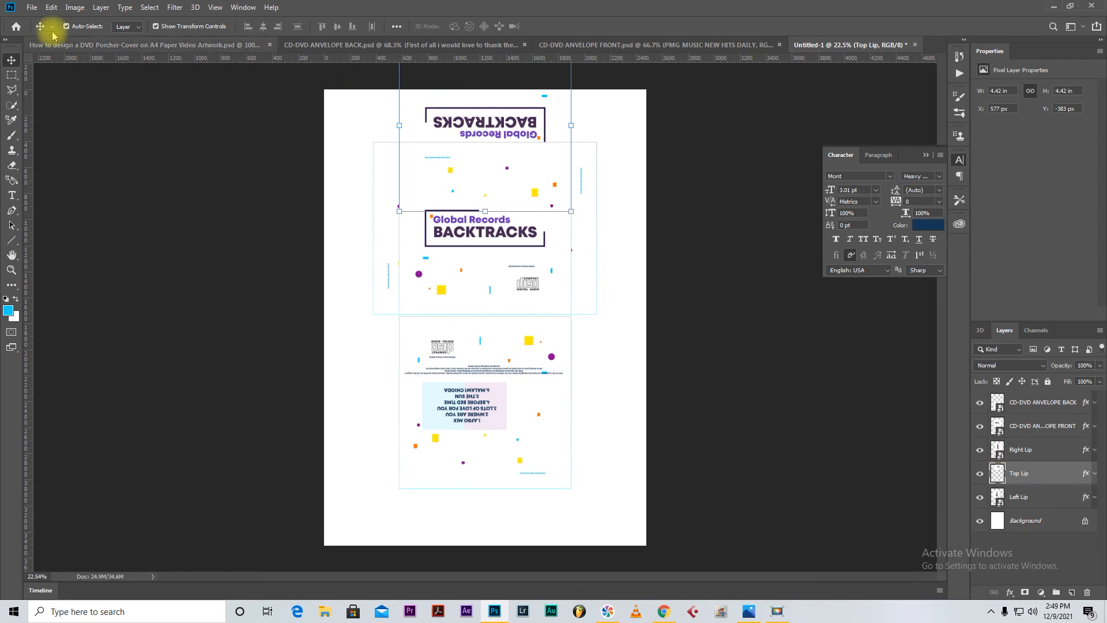
click(12, 73)
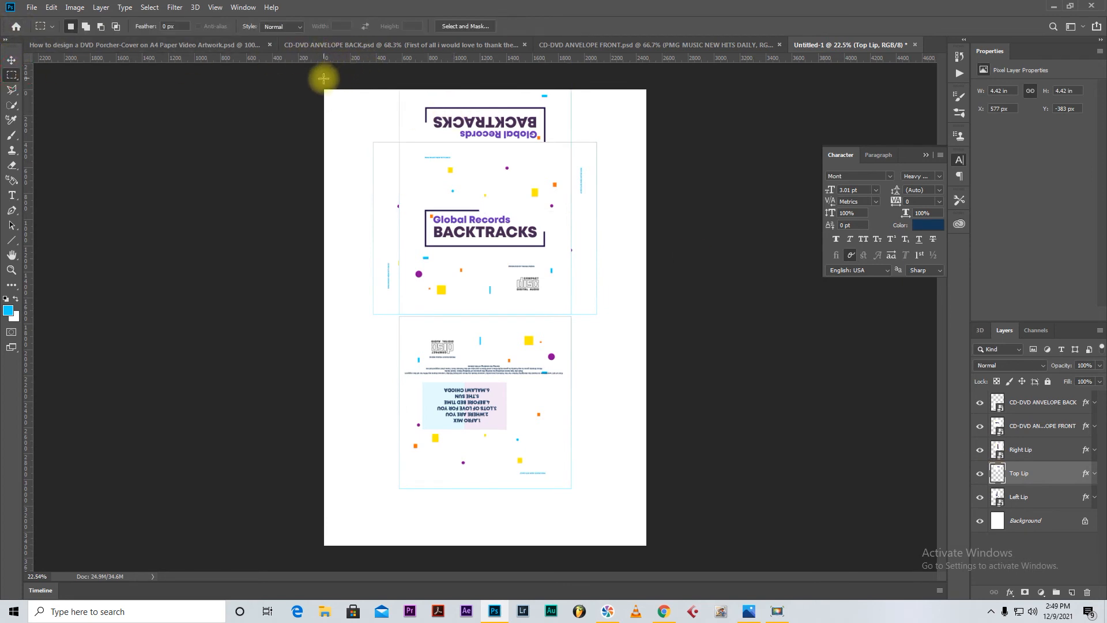
drag(309, 75, 677, 101)
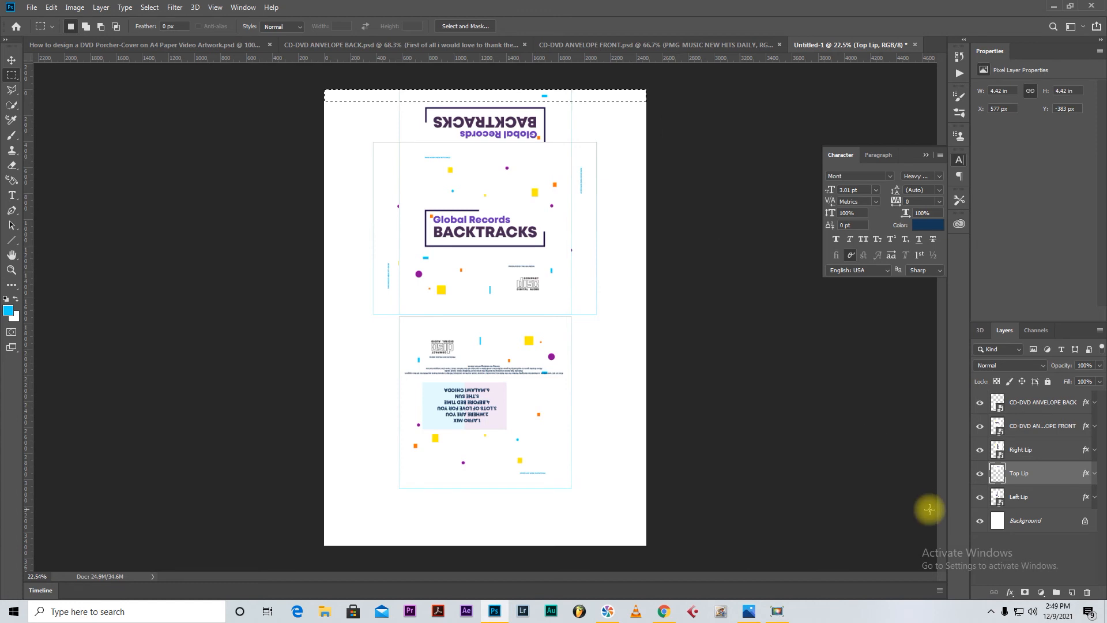
key(Delete)
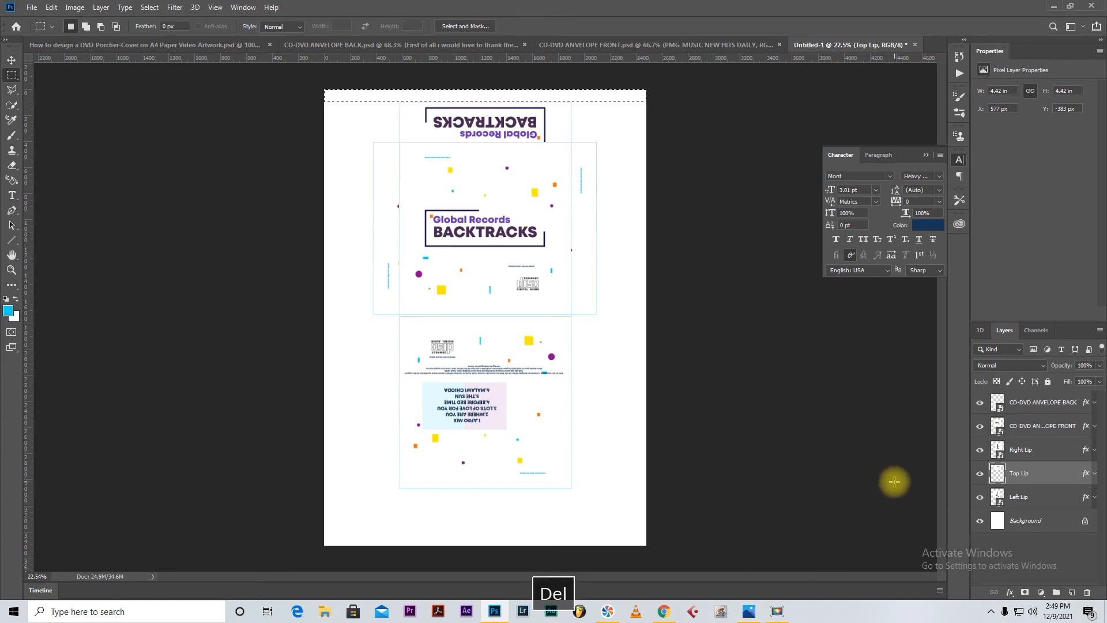
key(ctrl+d)
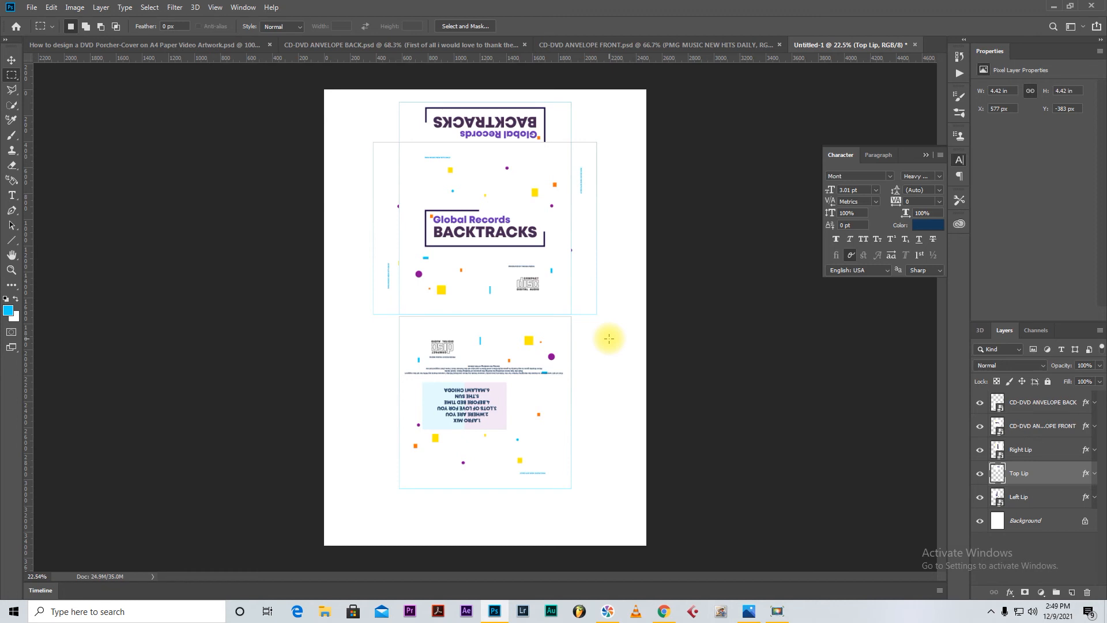
- Select all five envelope layers, from Left Lip to the back, and move them down together until Right Lip sits at Y 550 px
click(1032, 497)
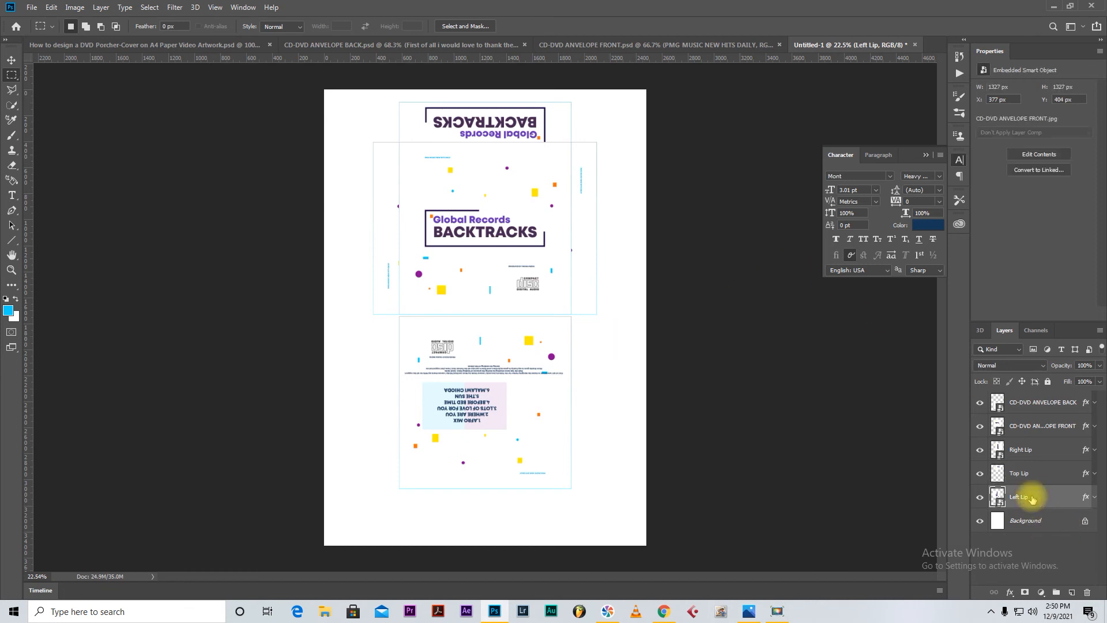
shift+click(1034, 403)
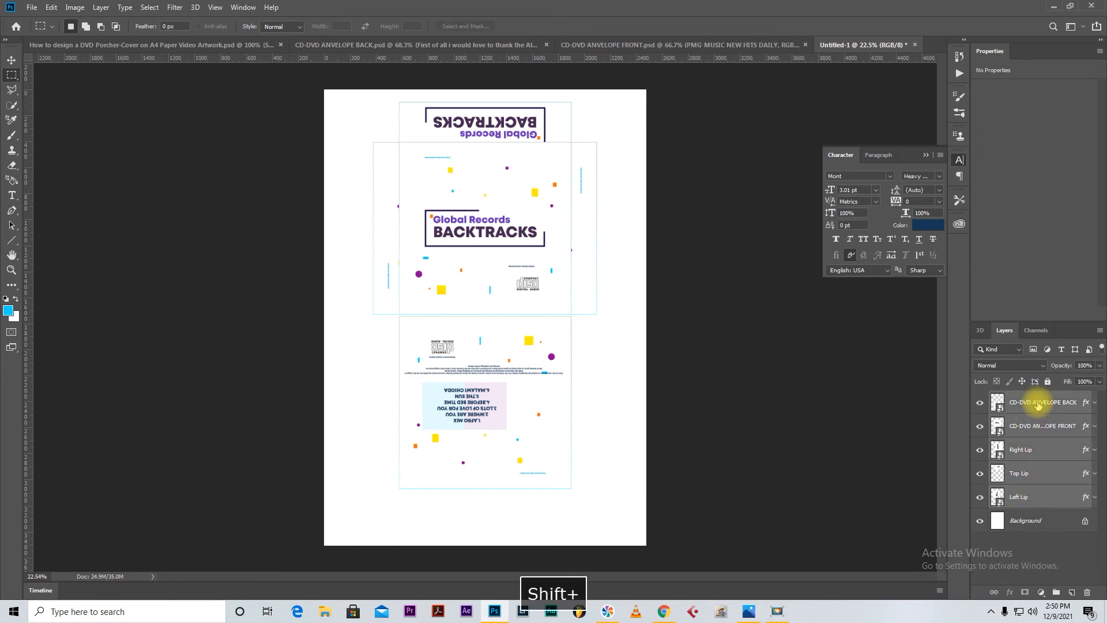
click(12, 59)
drag(499, 231, 503, 249)
click(732, 262)
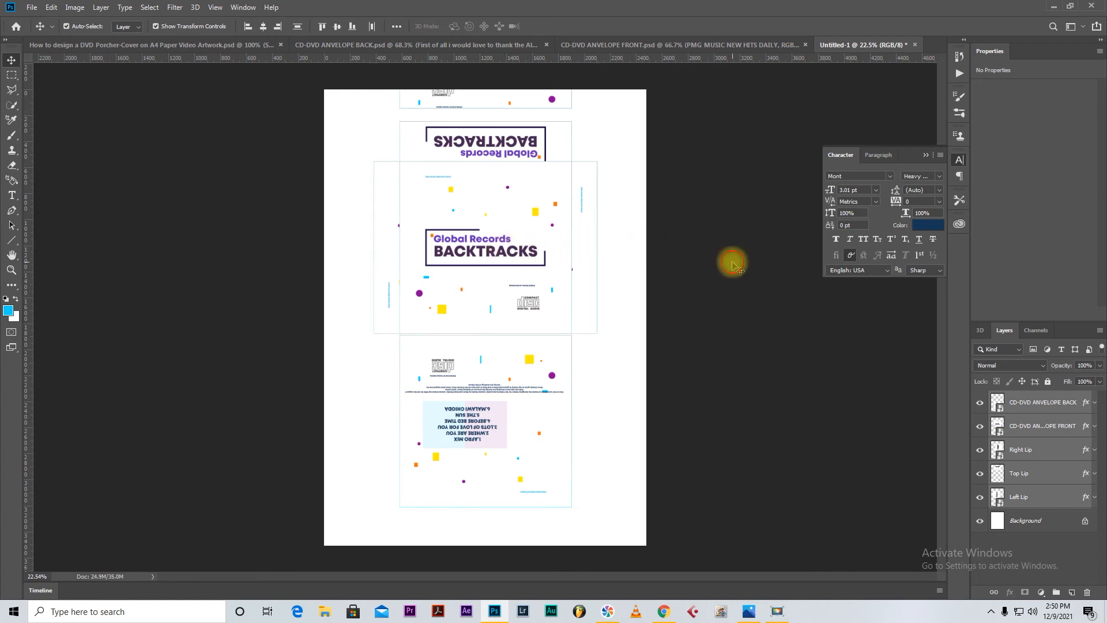
- Delete the leftover Top Lip artwork at the page's upper edge using a rectangular selection, then deselect
click(12, 75)
drag(368, 89, 604, 109)
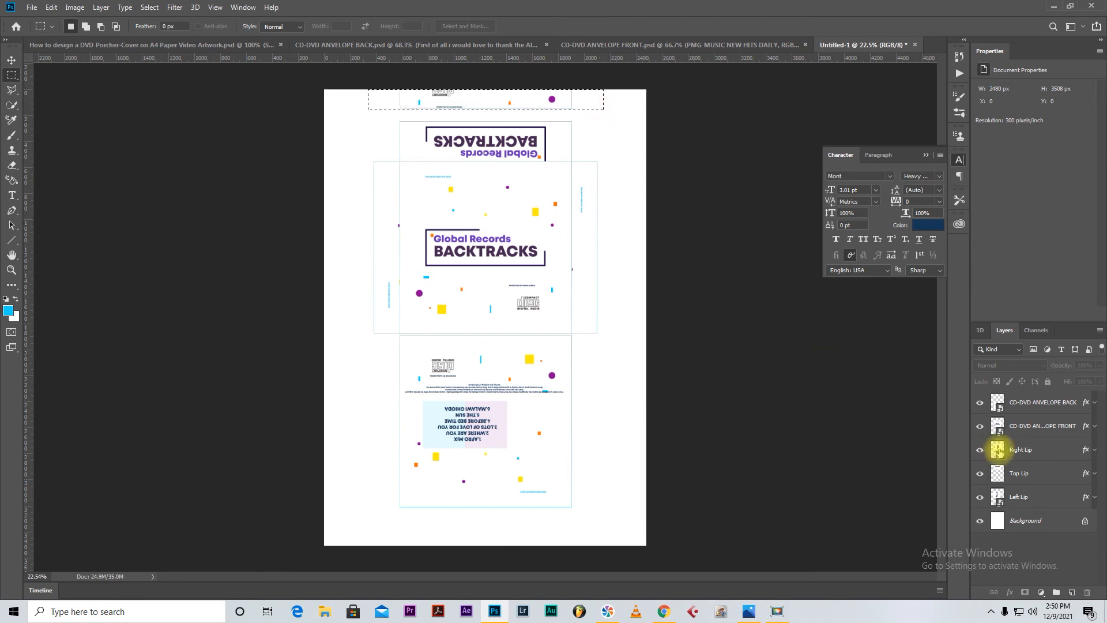
click(1023, 453)
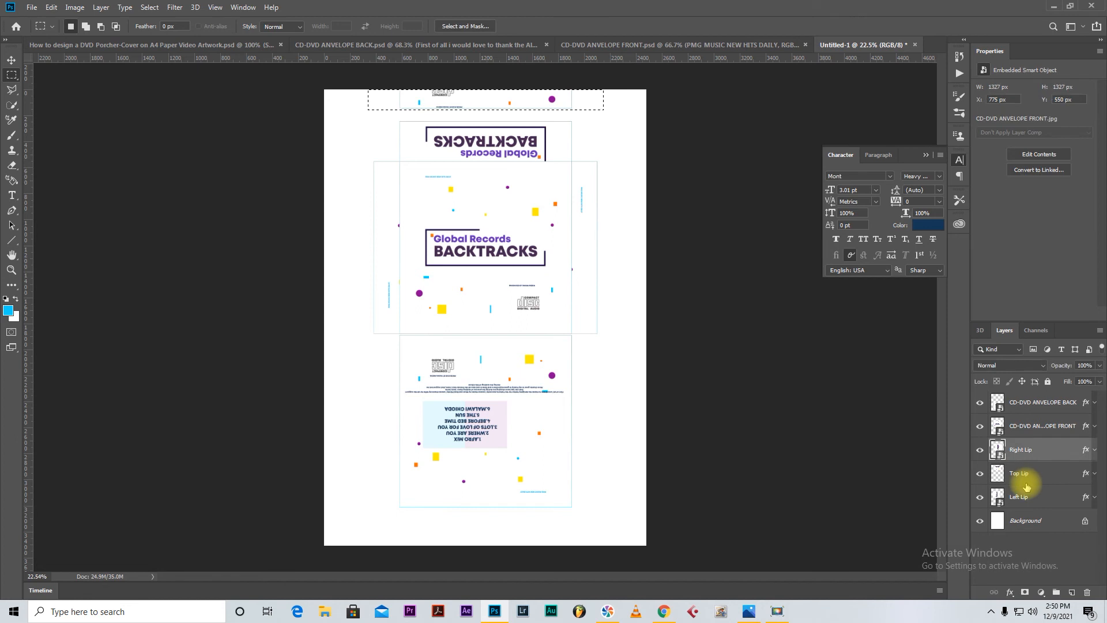
click(1026, 474)
key(Delete)
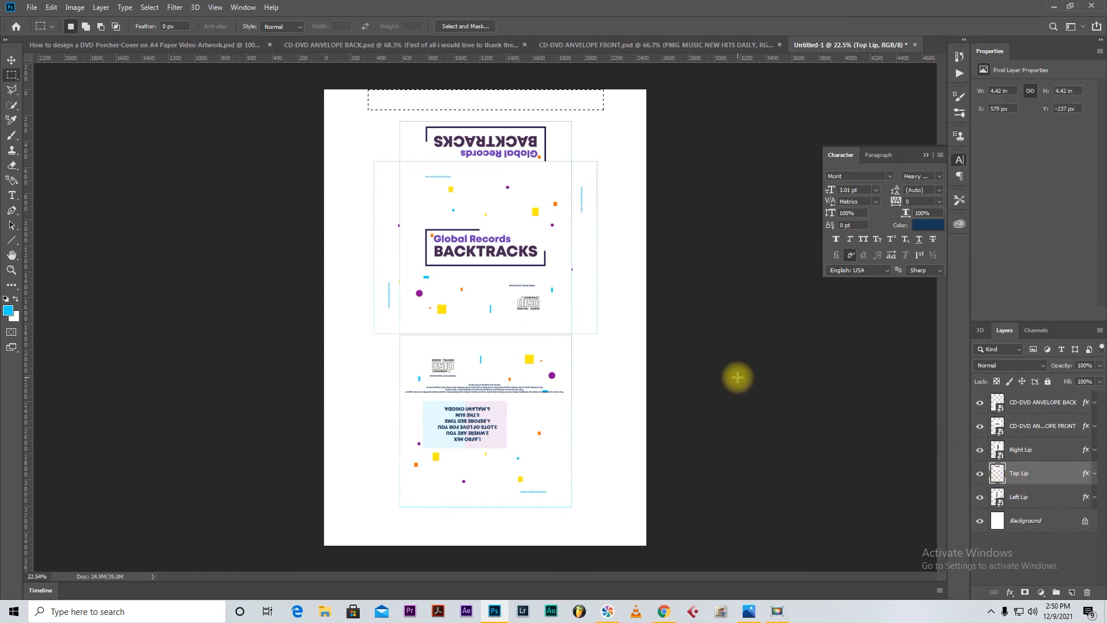
key(ctrl+d)
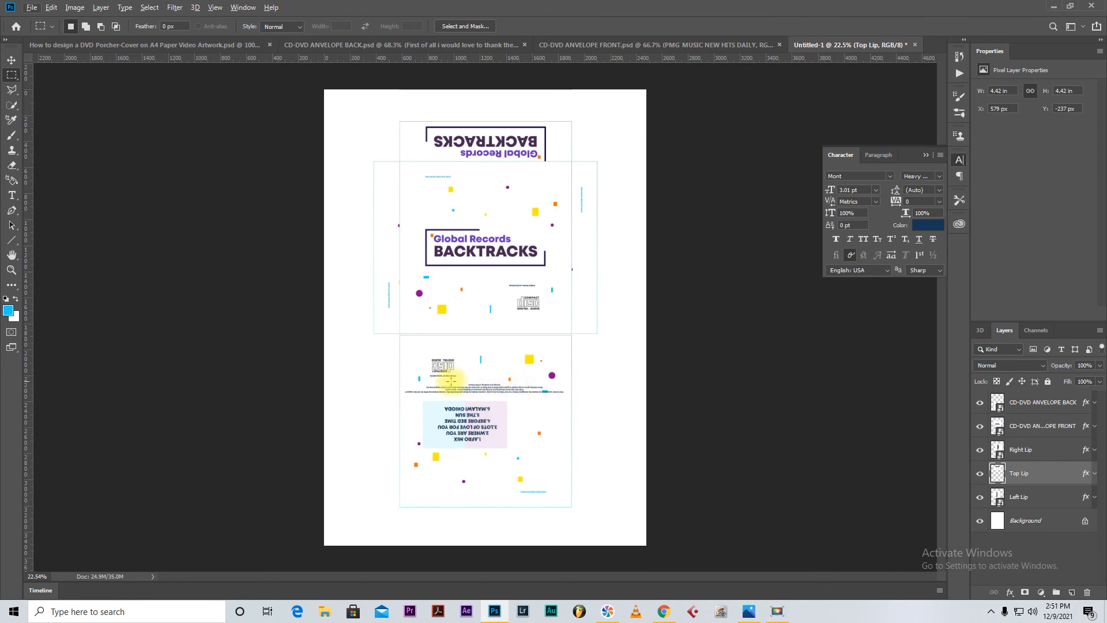
scroll(444, 367, up, 10)
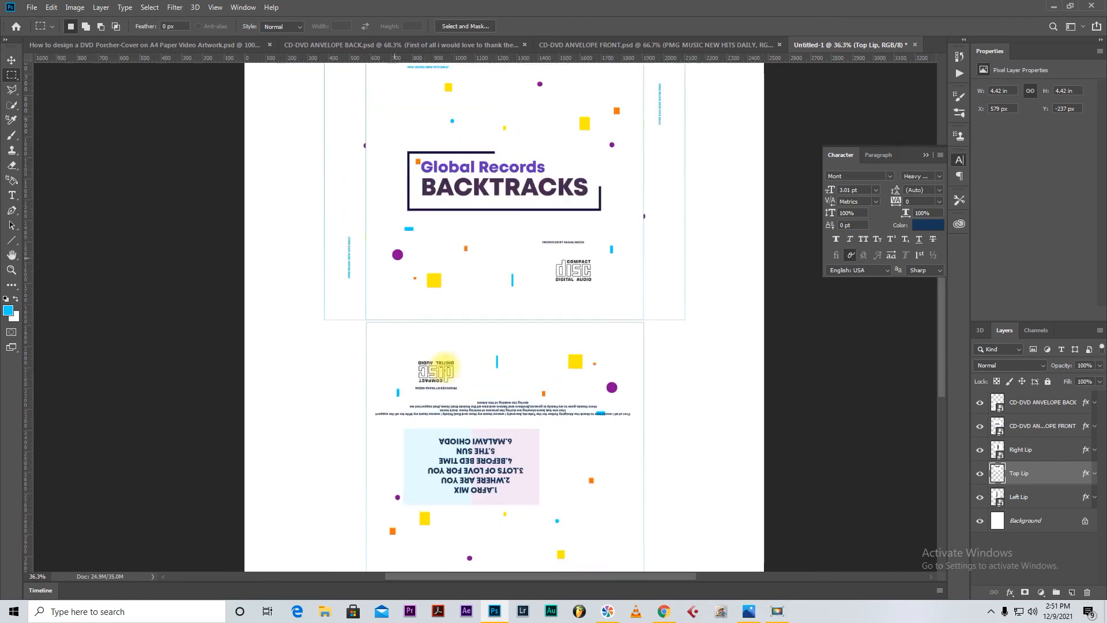
scroll(435, 374, down, 3)
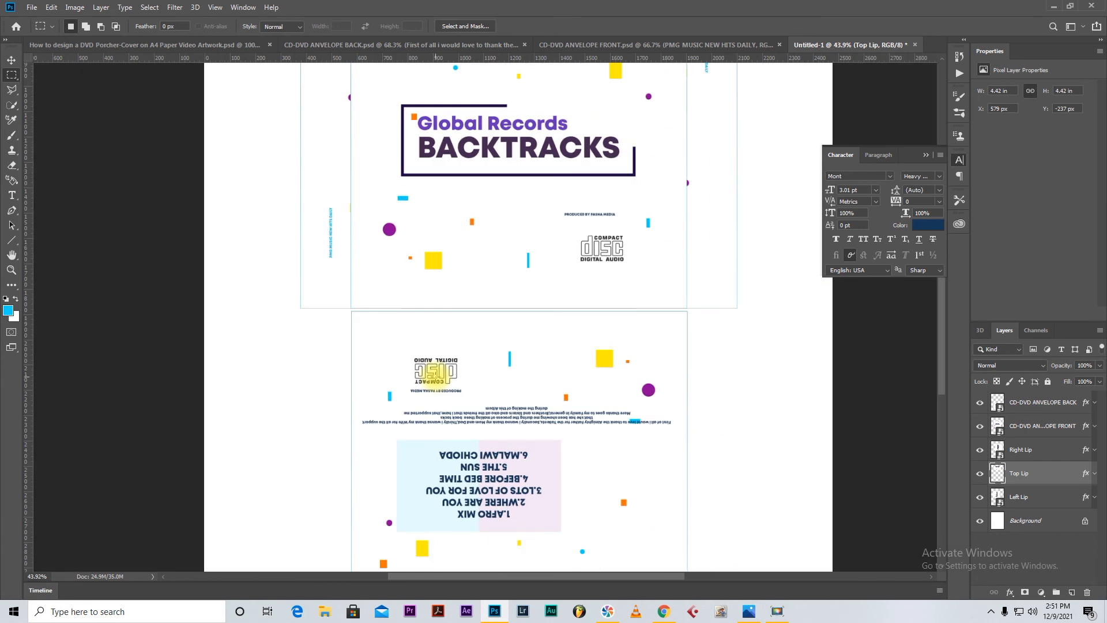
scroll(436, 373, down, 2)
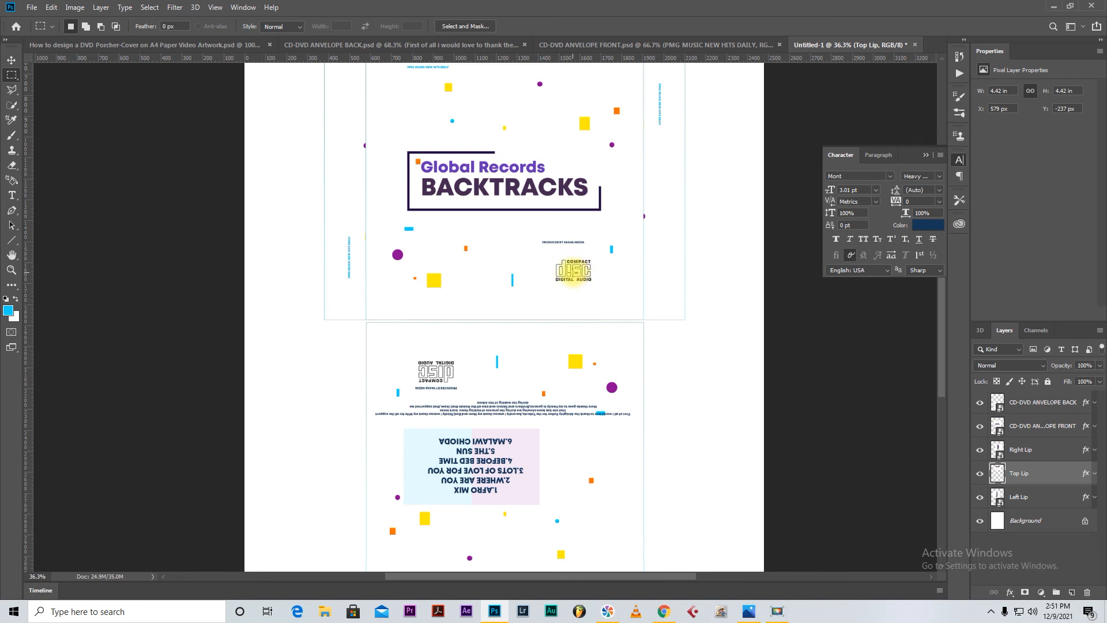
scroll(572, 268, down, 3)
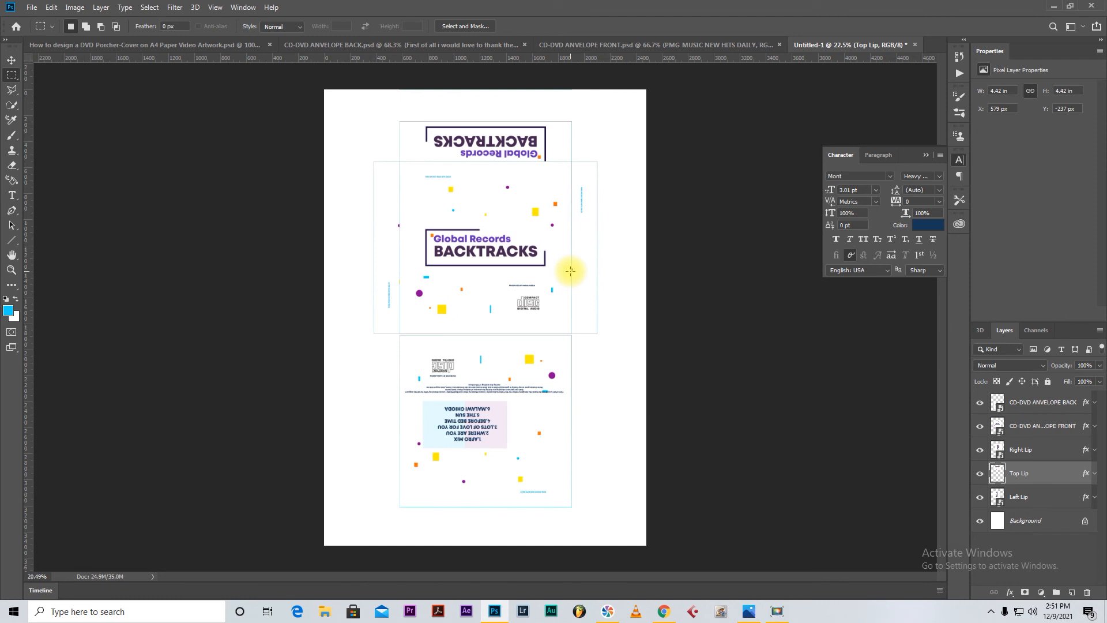
scroll(570, 271, down, 1)
scroll(570, 271, up, 1)
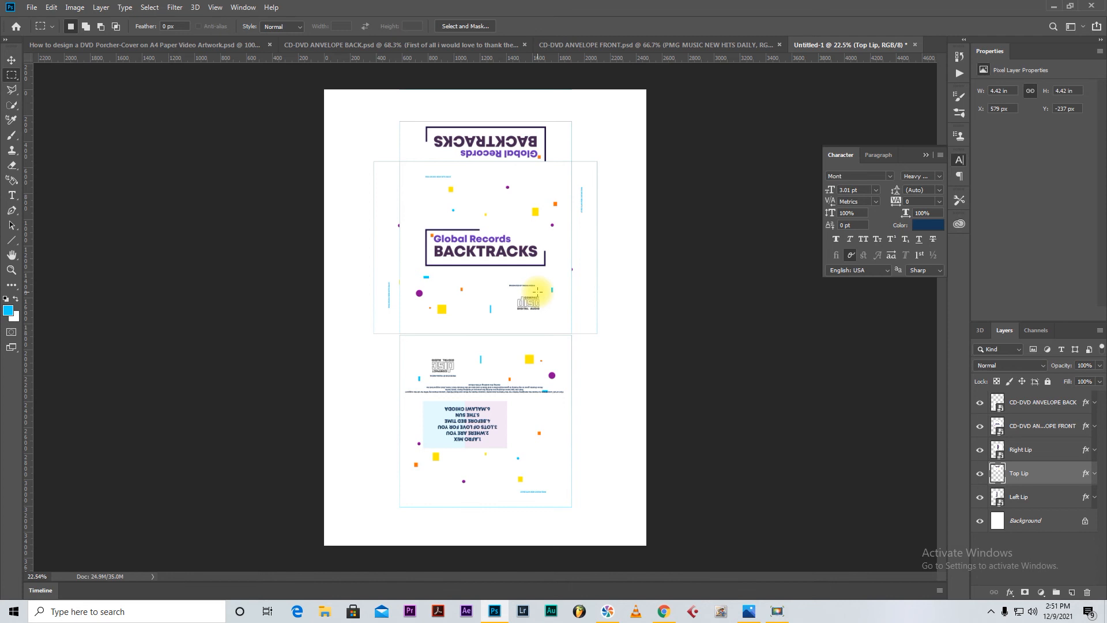
- Save the layout to the Desktop as the Photoshop PDF Untitled-1 with the High Quality Print preset, preserving Photoshop editing capabilities
click(30, 8)
click(60, 135)
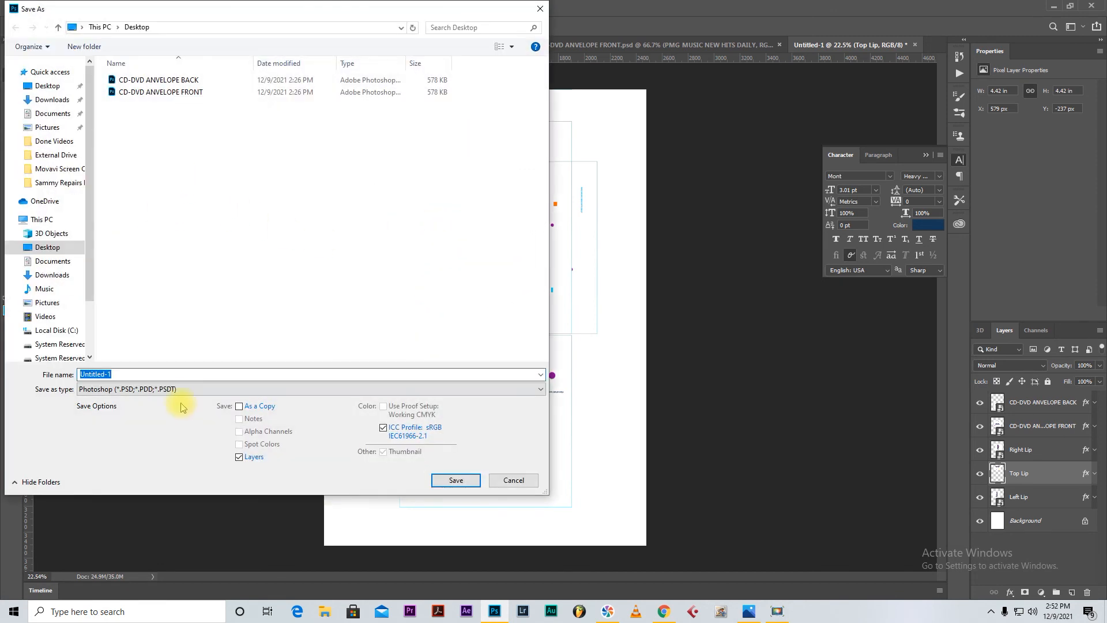
click(179, 389)
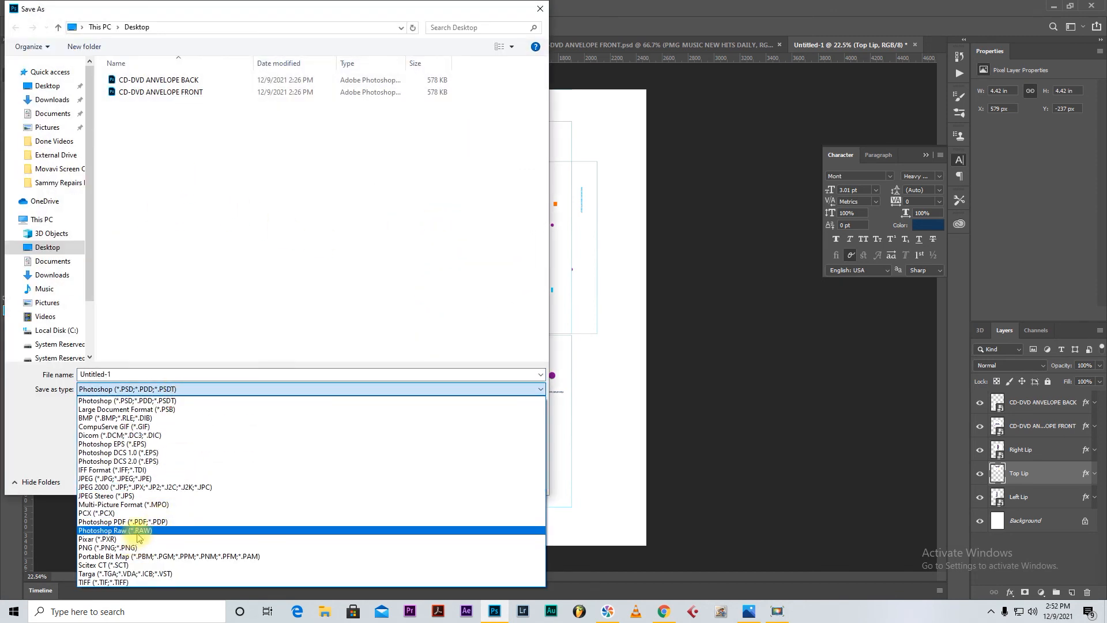
click(143, 523)
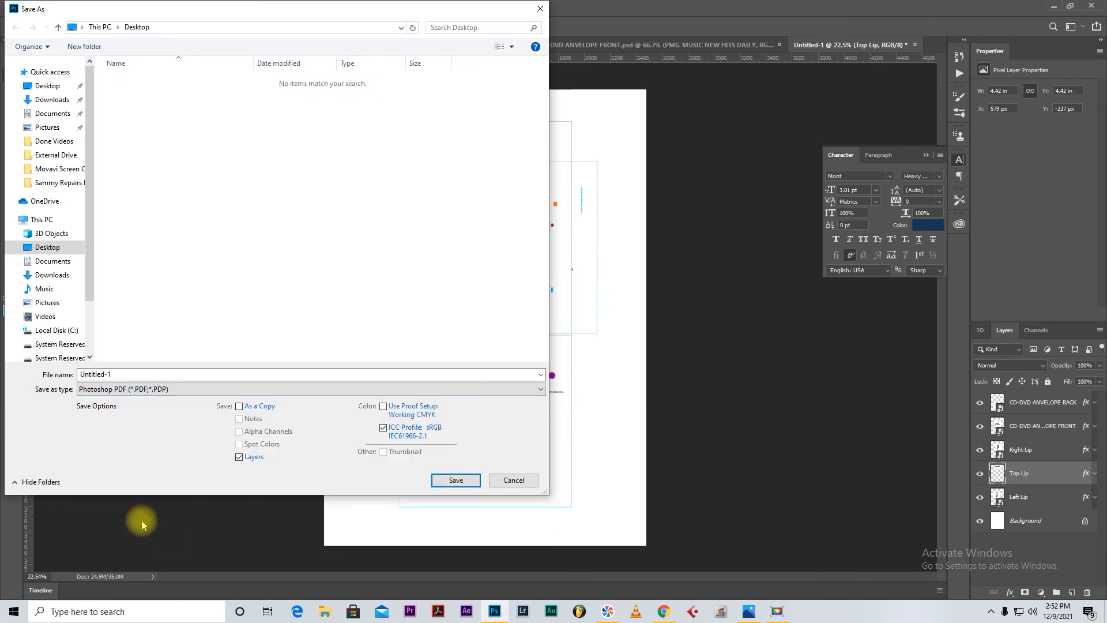
click(457, 478)
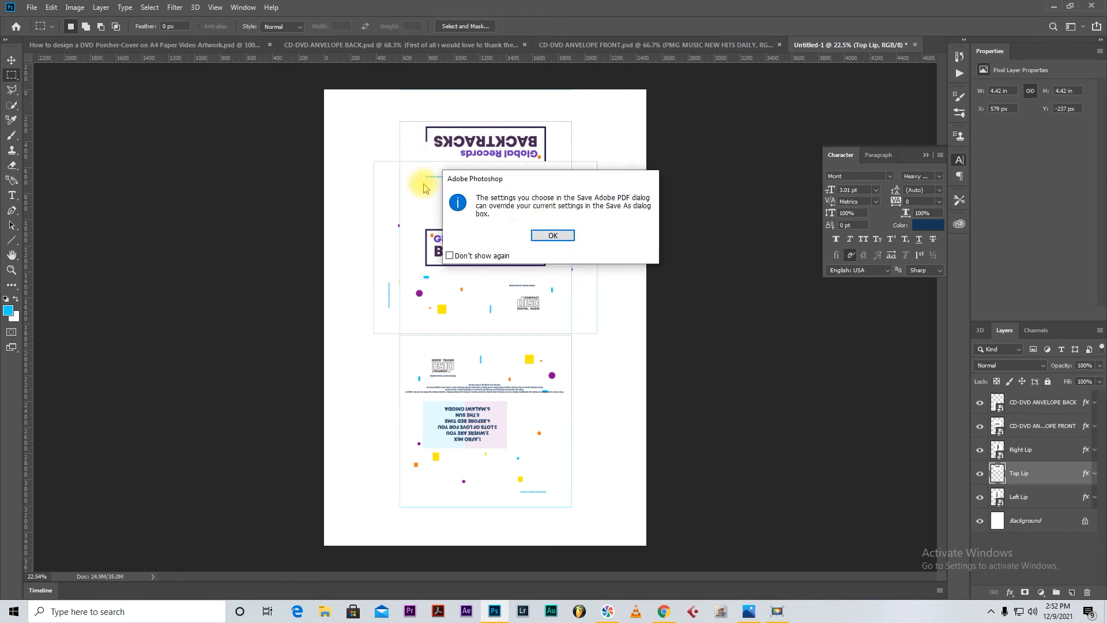
click(551, 235)
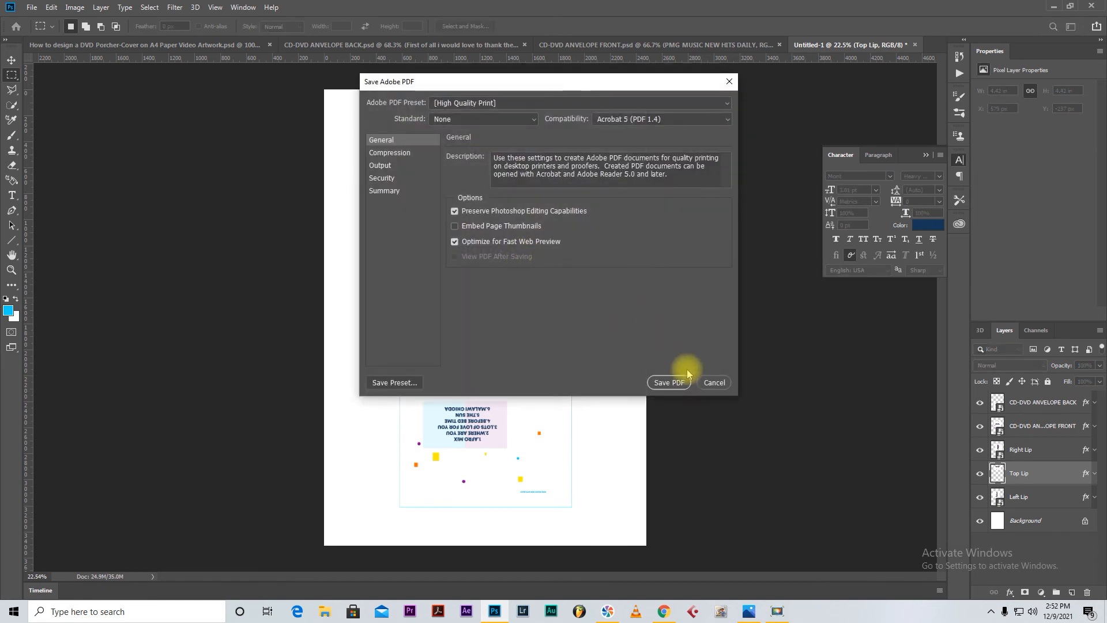
click(669, 384)
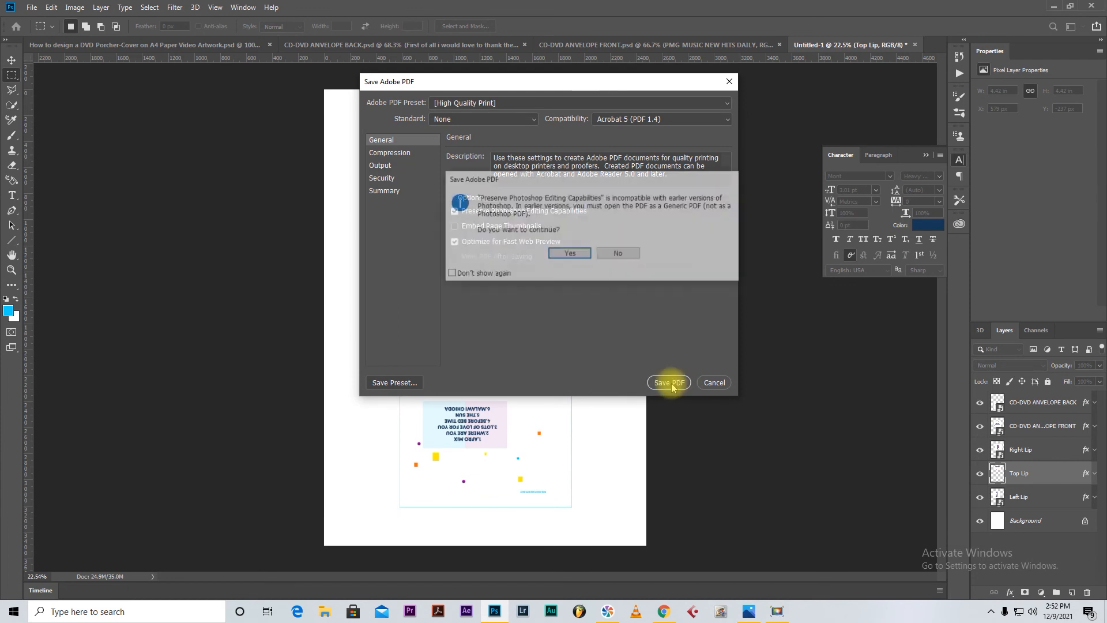
click(569, 252)
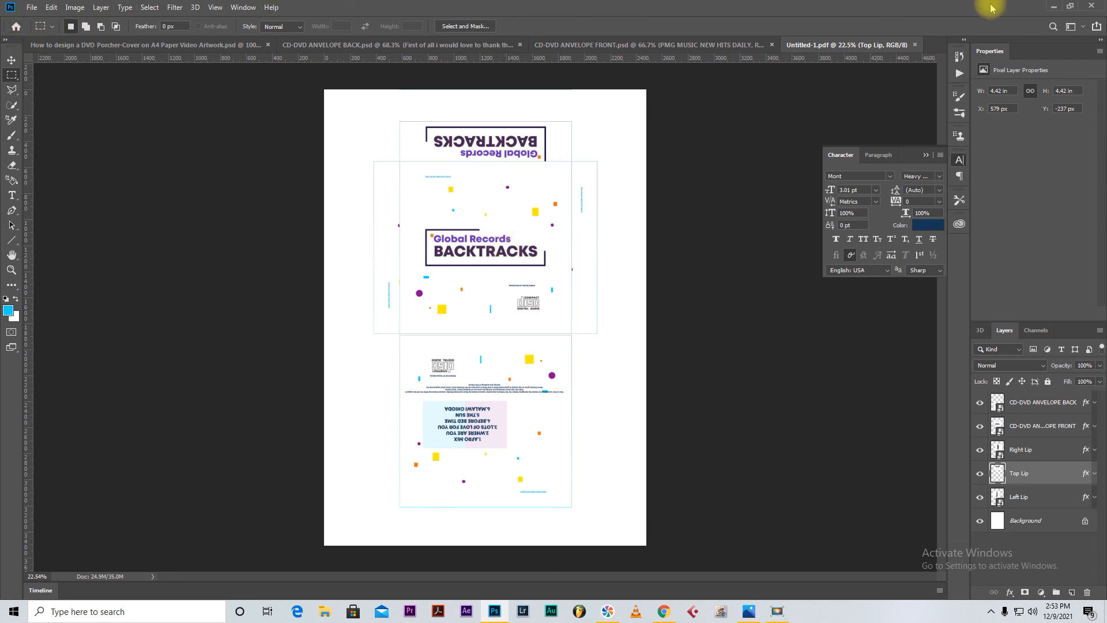
- Switch to the desktop and rename the Untitled-1 PDF as Pasha Media cd-dvd Cover
click(1053, 6)
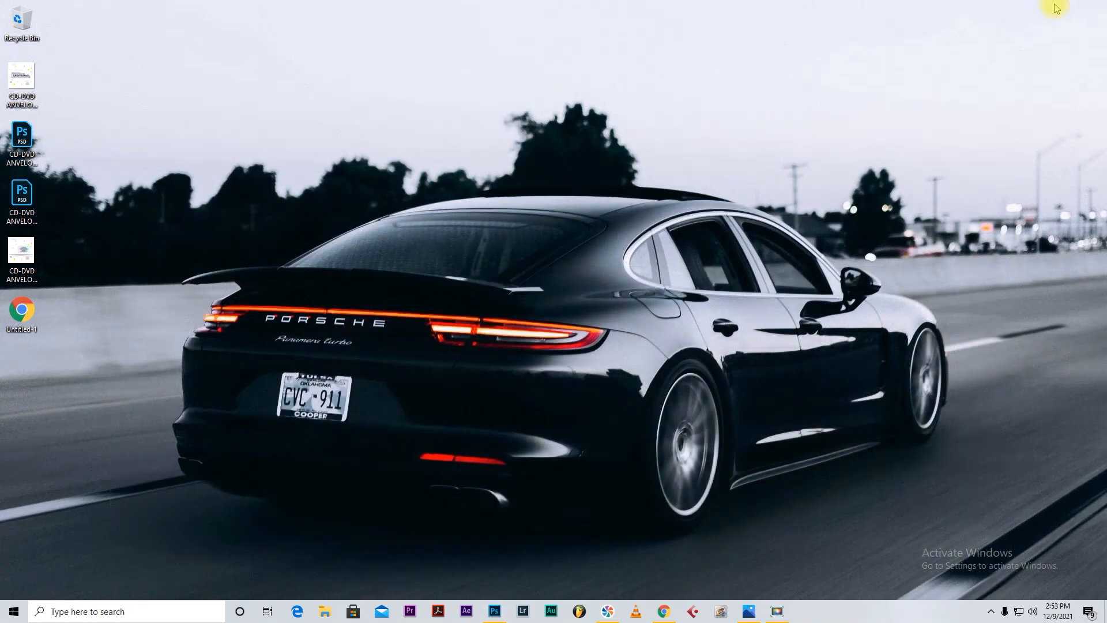
click(29, 329)
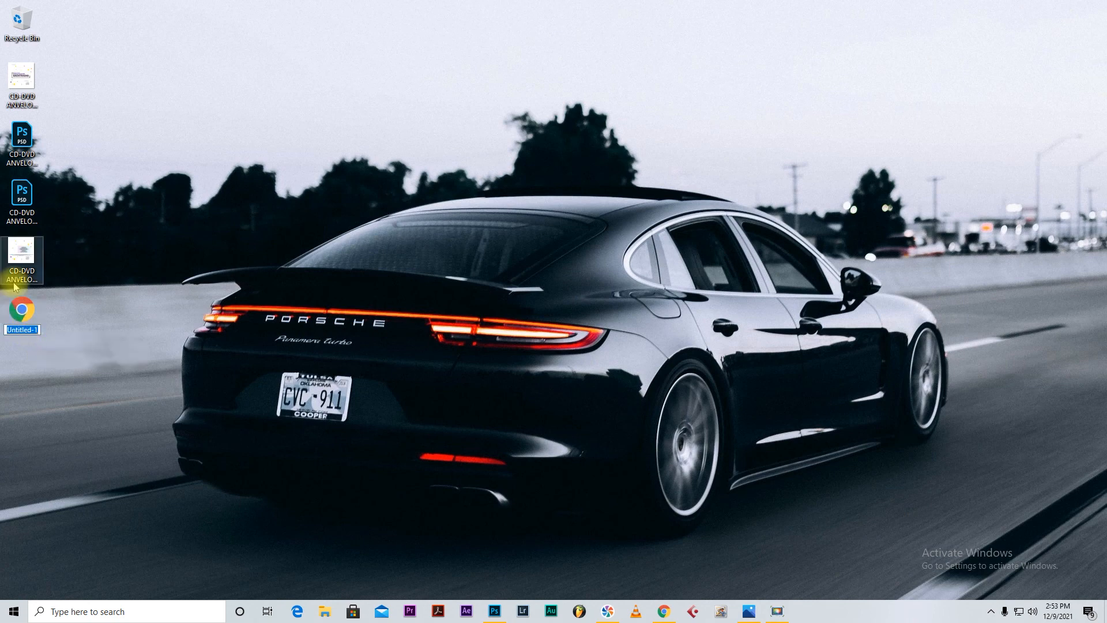
key(BackSpace)
key(Caps_Lock)
text(Pasha)
key(Caps_Lock)
text(M)
key(Caps_Lock)
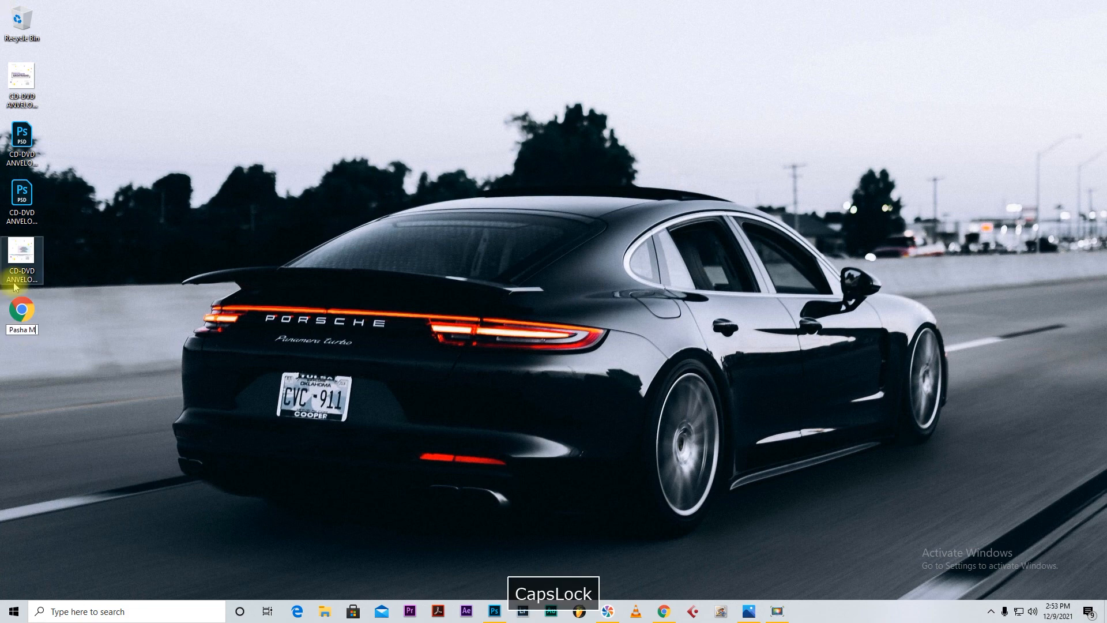
text(edia )
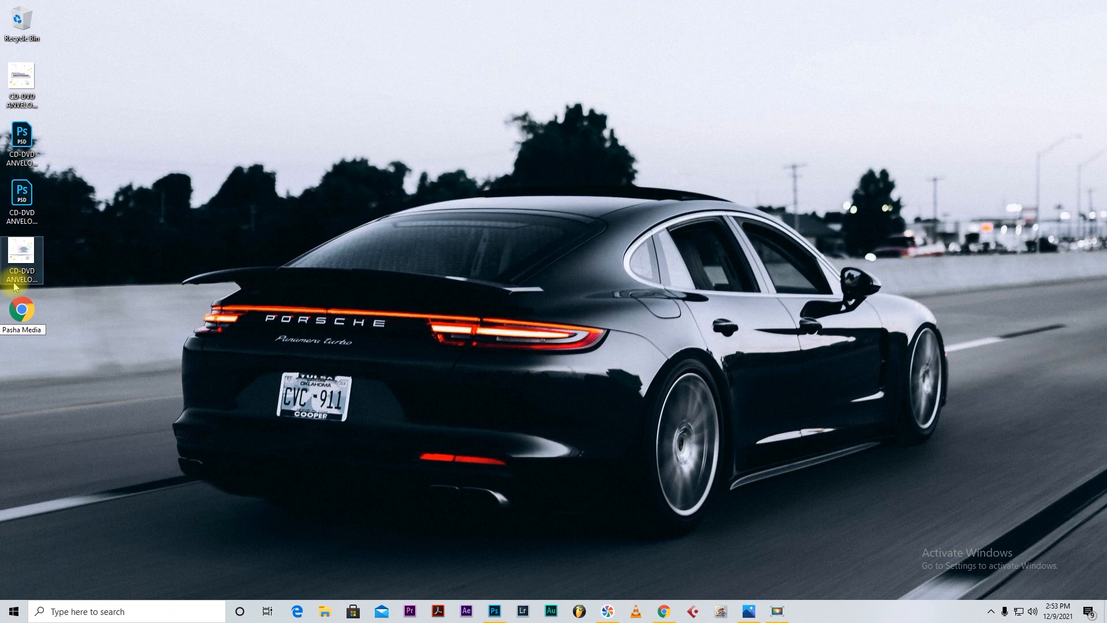
text(cd)
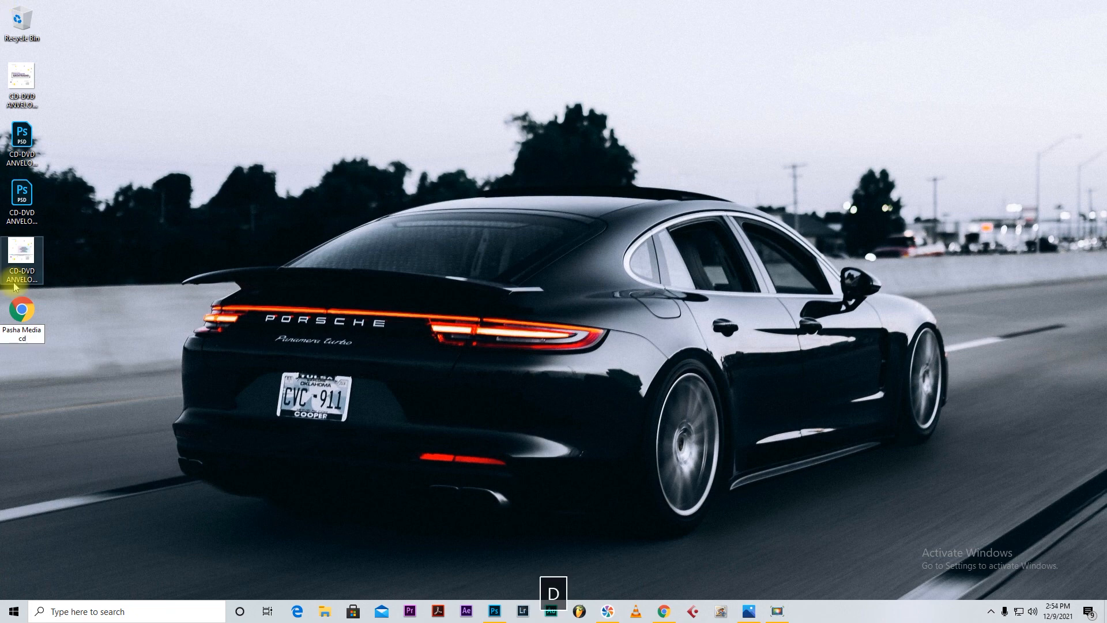
text(-dvd)
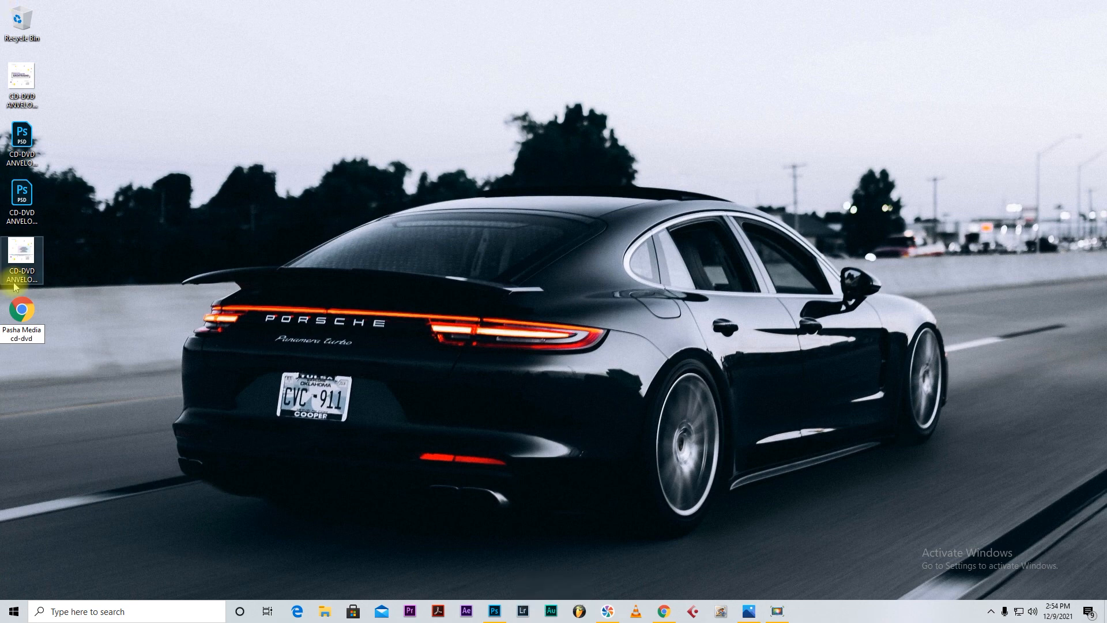
key(Caps_Lock)
text(Cover)
click(193, 351)
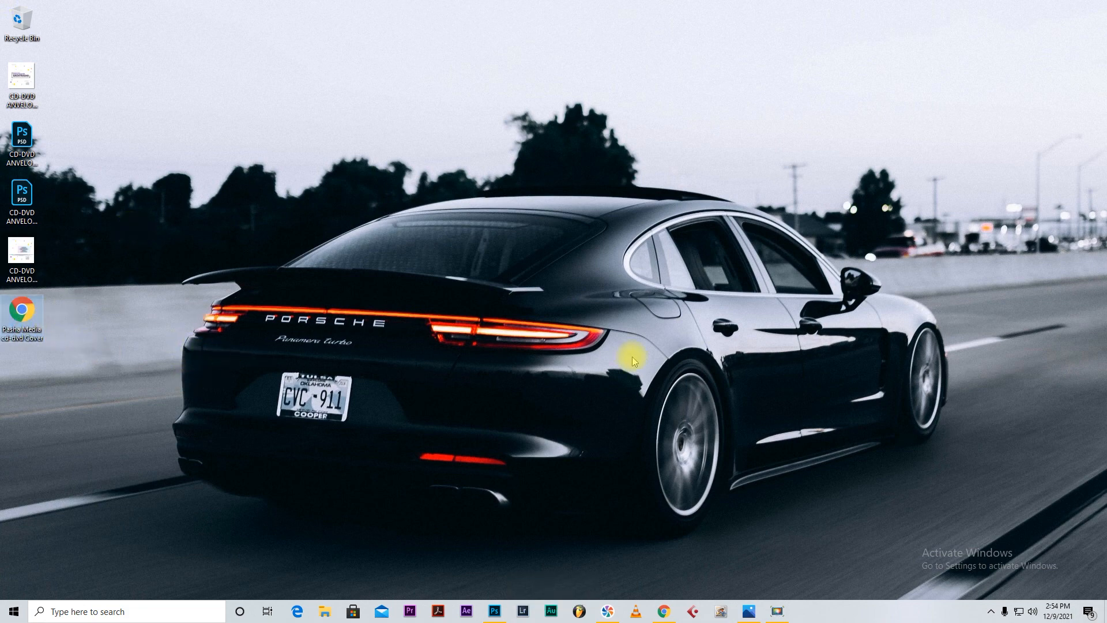
- Open the renamed envelope PDF in Chrome and review the full page layout
key(Return)
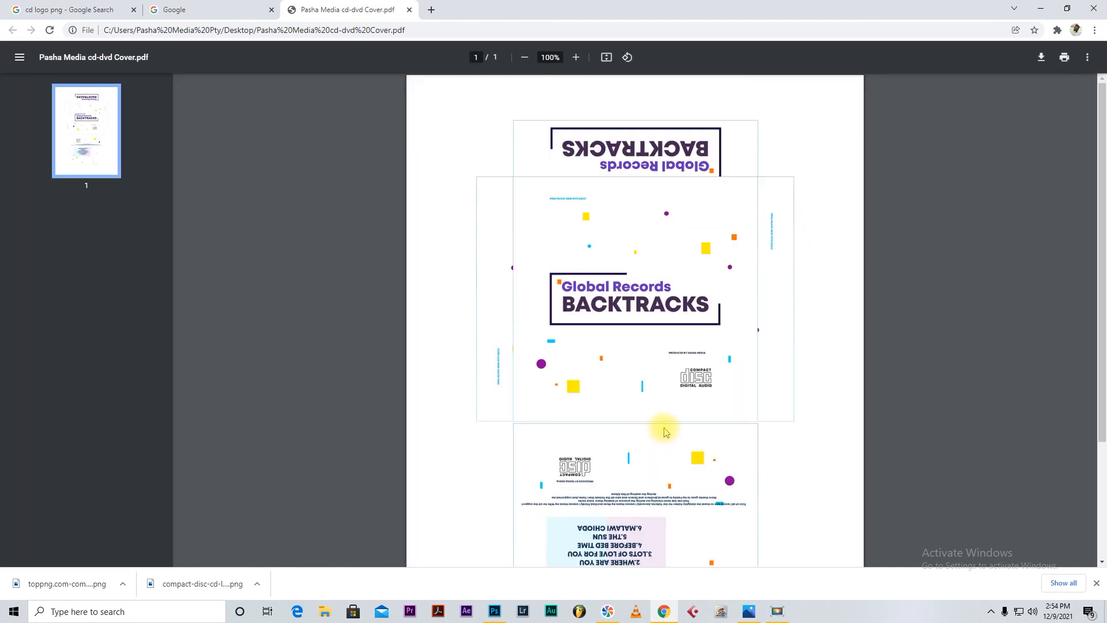
scroll(686, 404, down, 3)
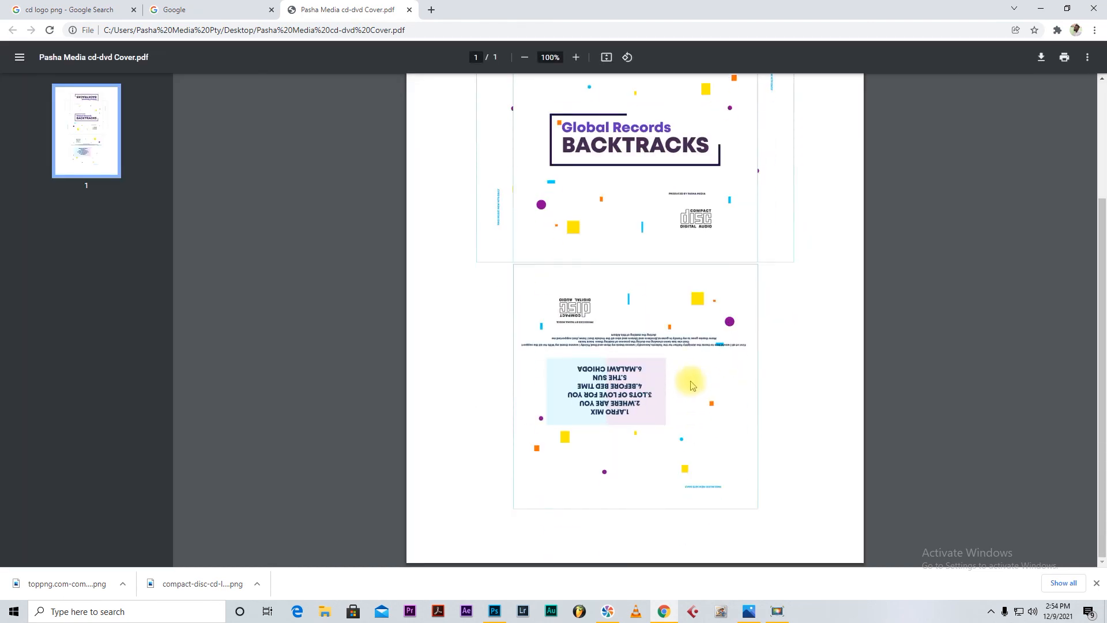
scroll(692, 385, up, 3)
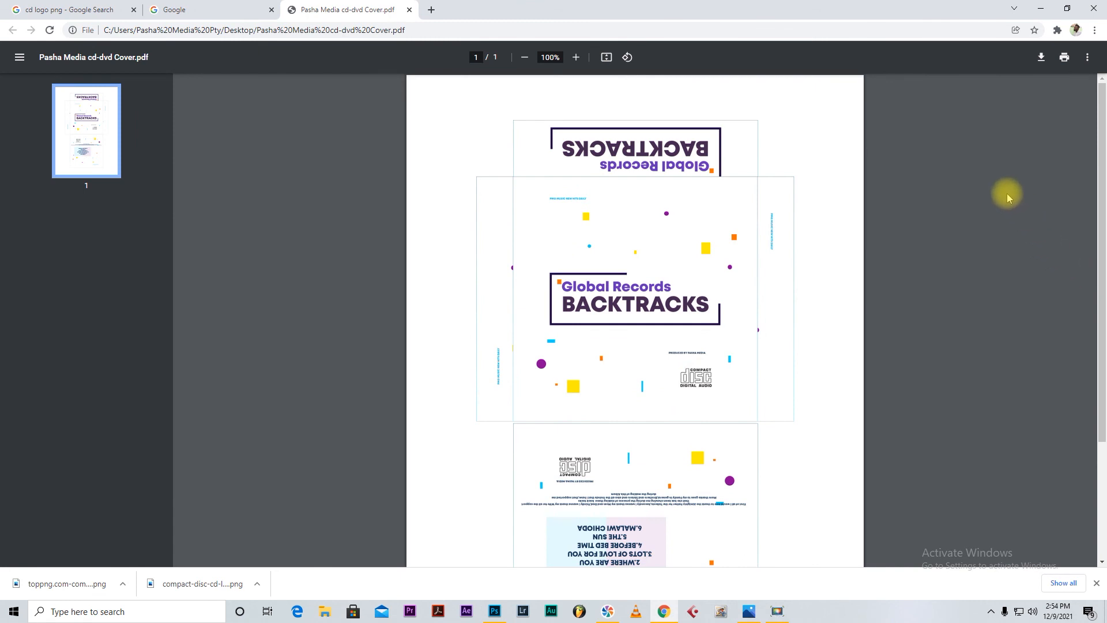
- Print one color copy of the PDF on the Canon MG5300 series, reviewing the additional settings for A4 paper and default scale
click(1064, 60)
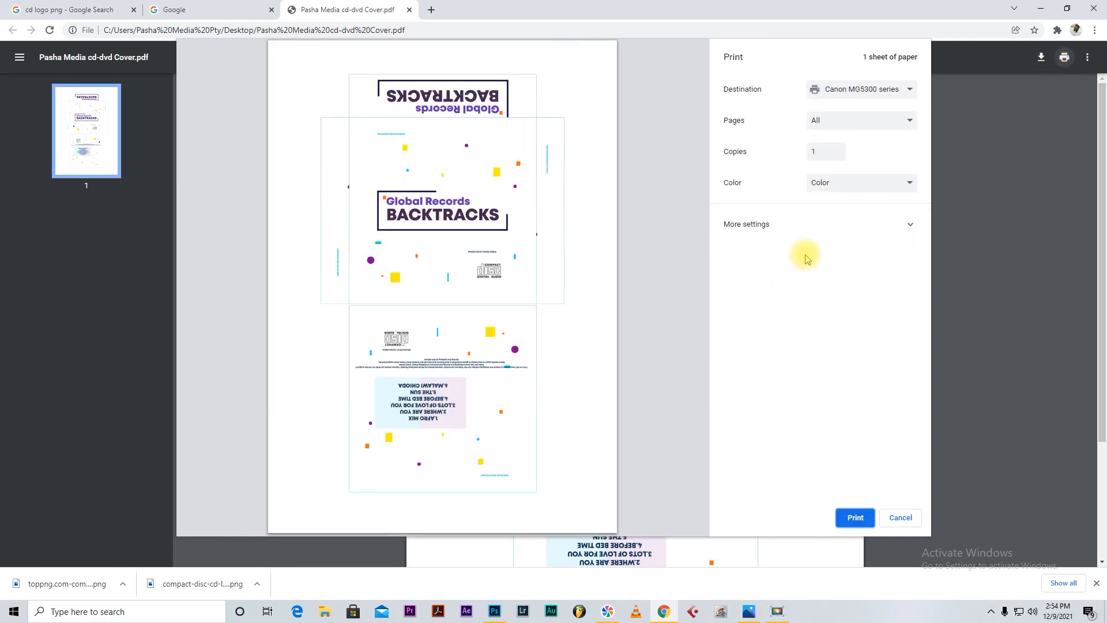
click(762, 233)
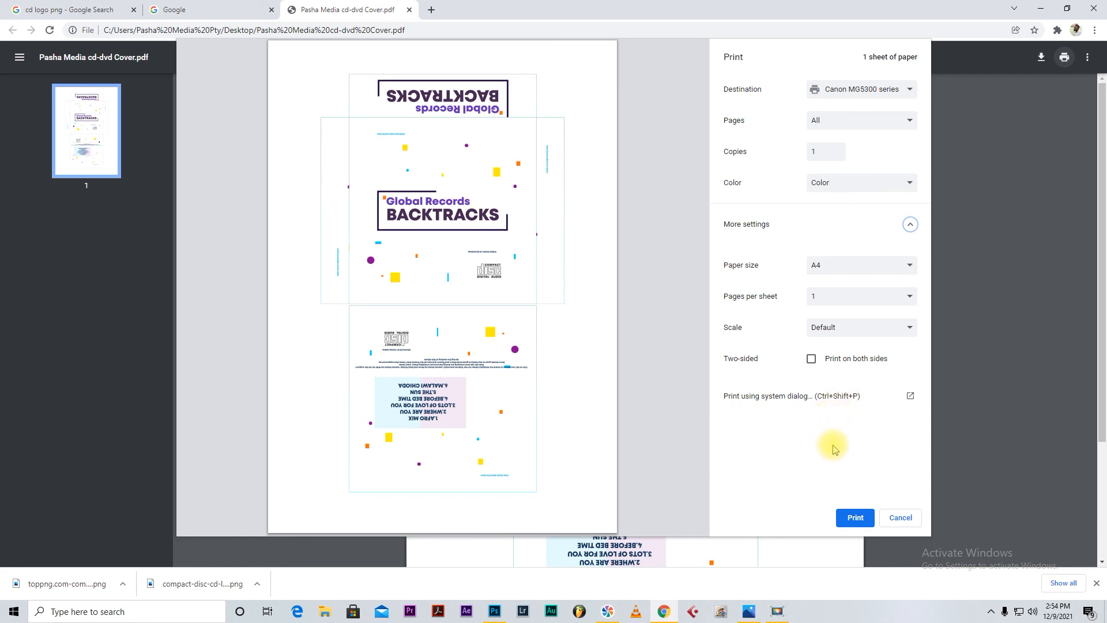
click(857, 519)
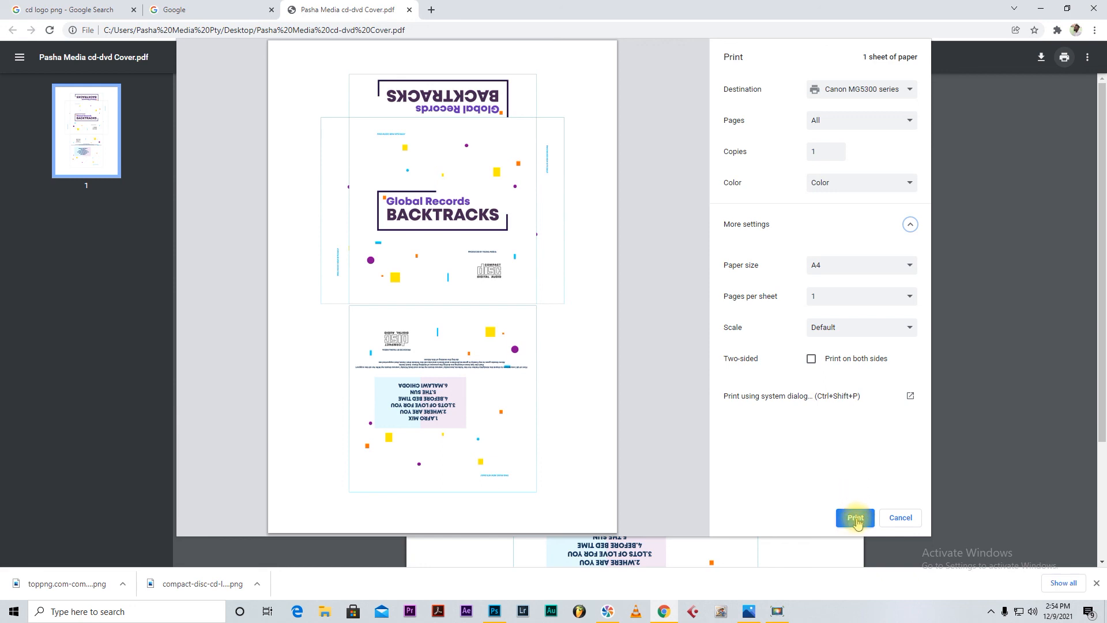